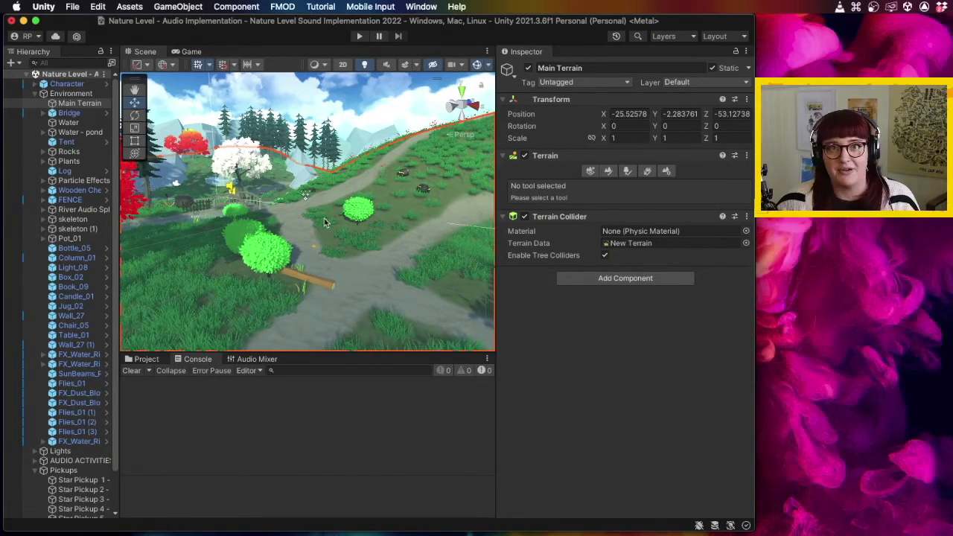
drag(324, 222, 372, 184)
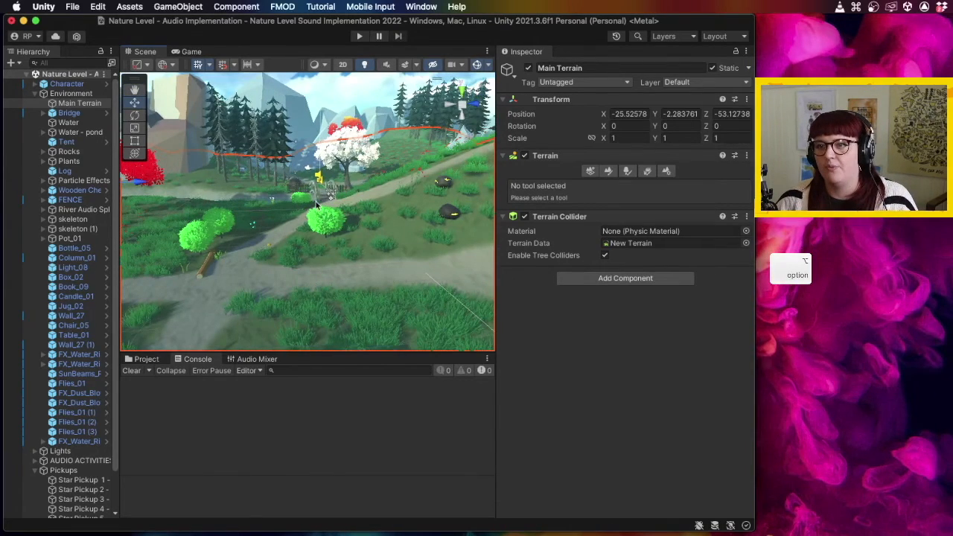
scroll(383, 178, down, 3)
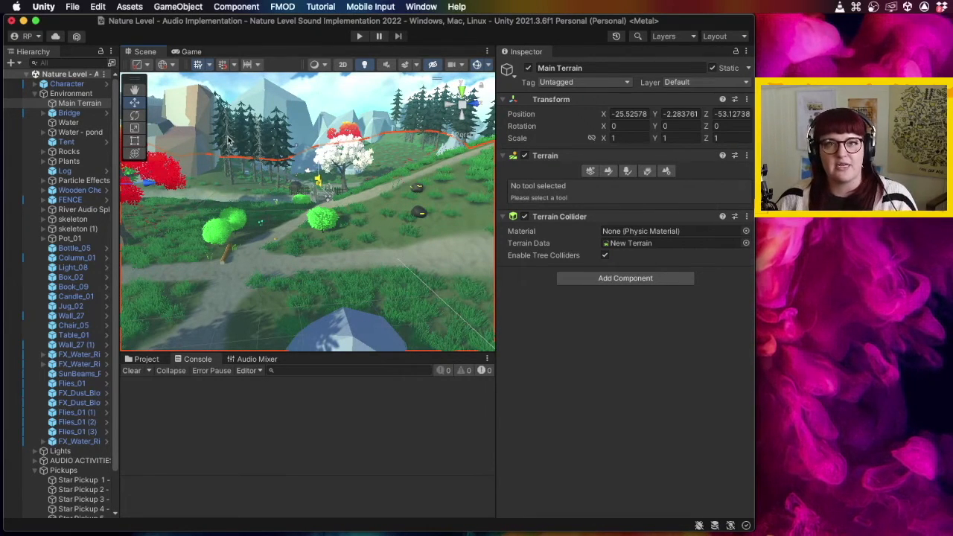
- Switch to FMOD Studio and look through the events in the Footsteps folder, collapsing the folder when done
key(ctrl+Up)
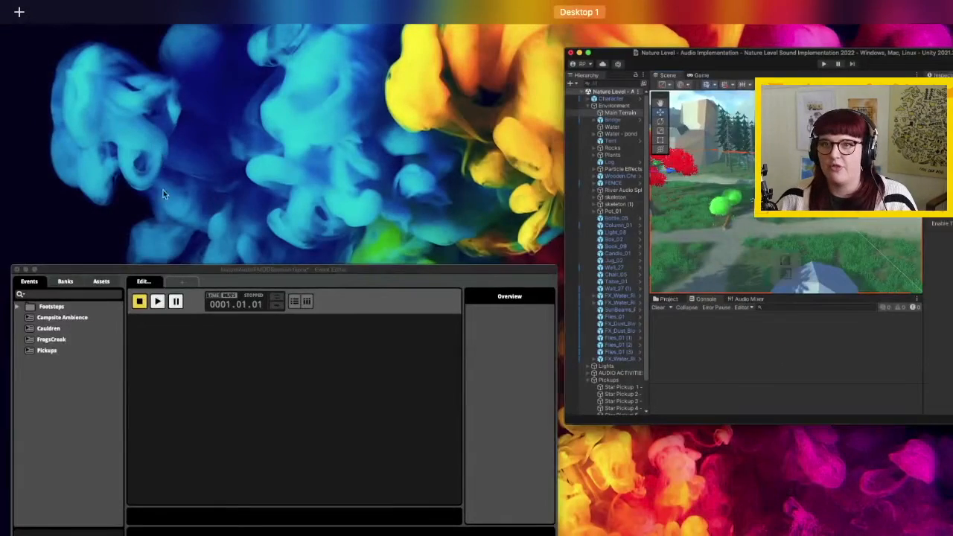
click(219, 345)
click(12, 71)
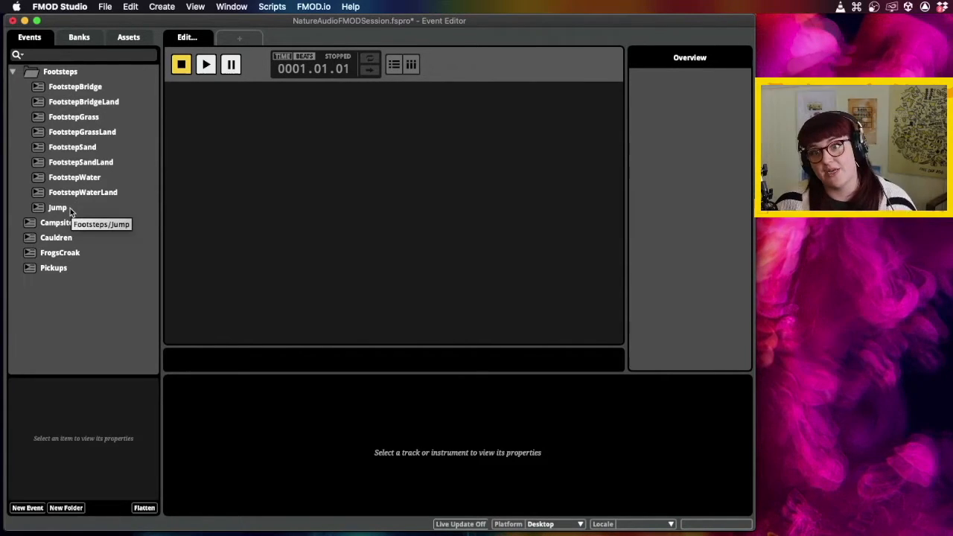
click(13, 72)
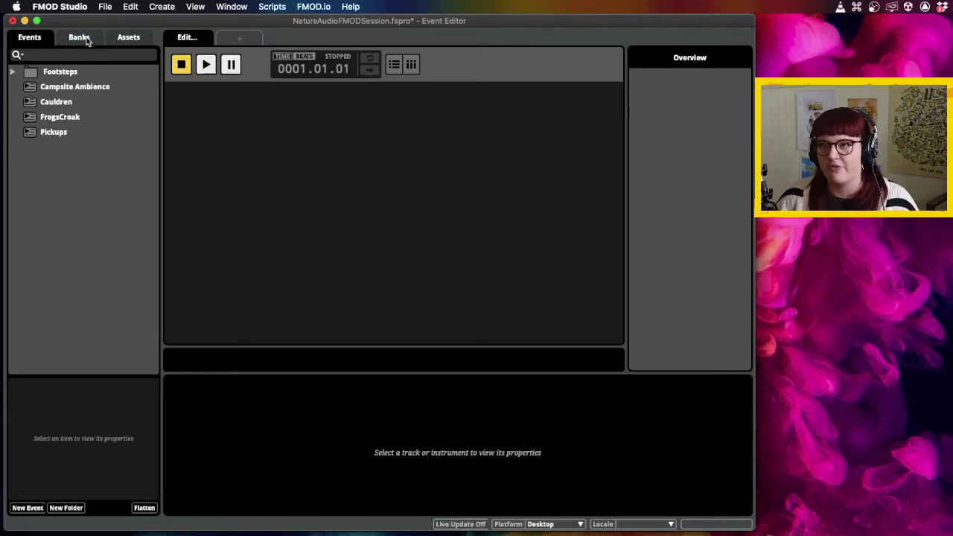
- Return to Unity, start the game and walk the character over the bridge to collect the star pickup
key(ctrl+Up)
click(591, 151)
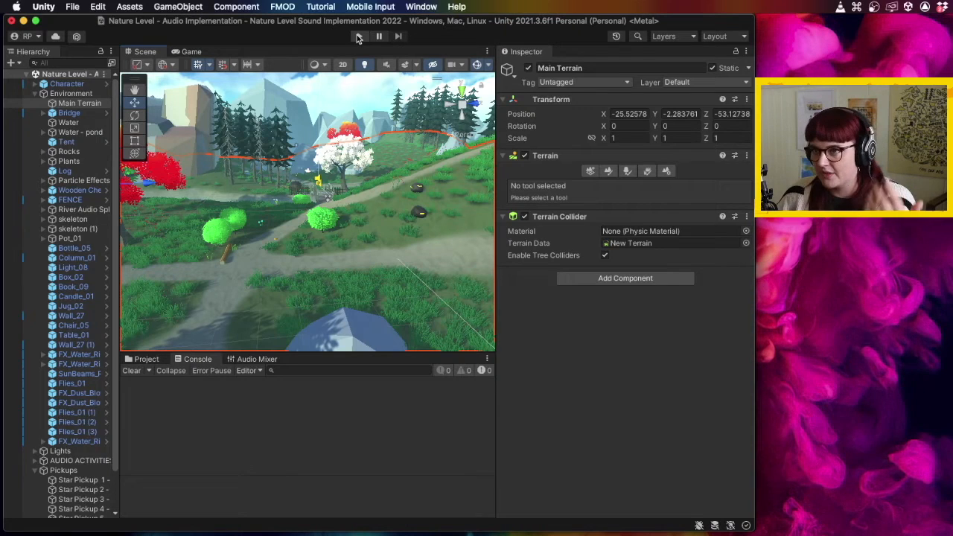
click(358, 37)
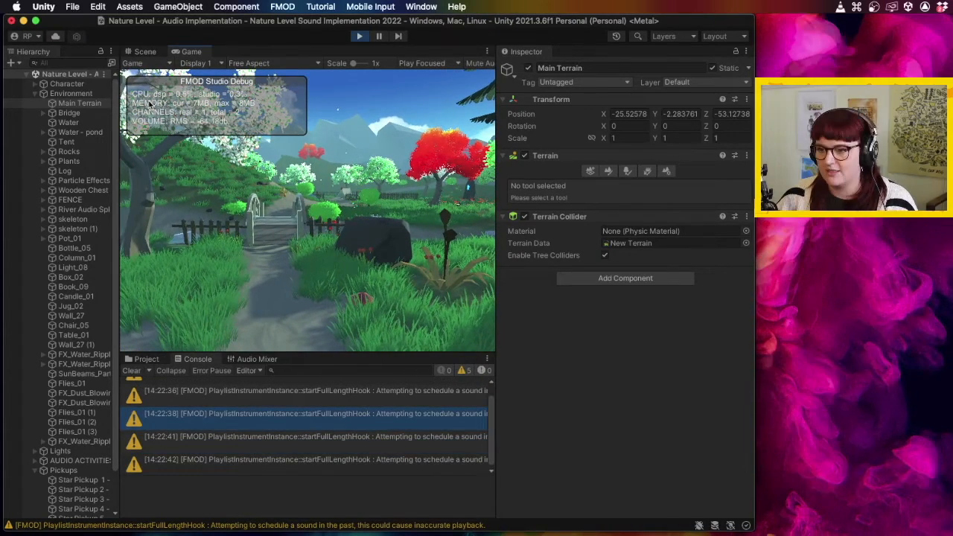
key(w)
key(w)
key(a)
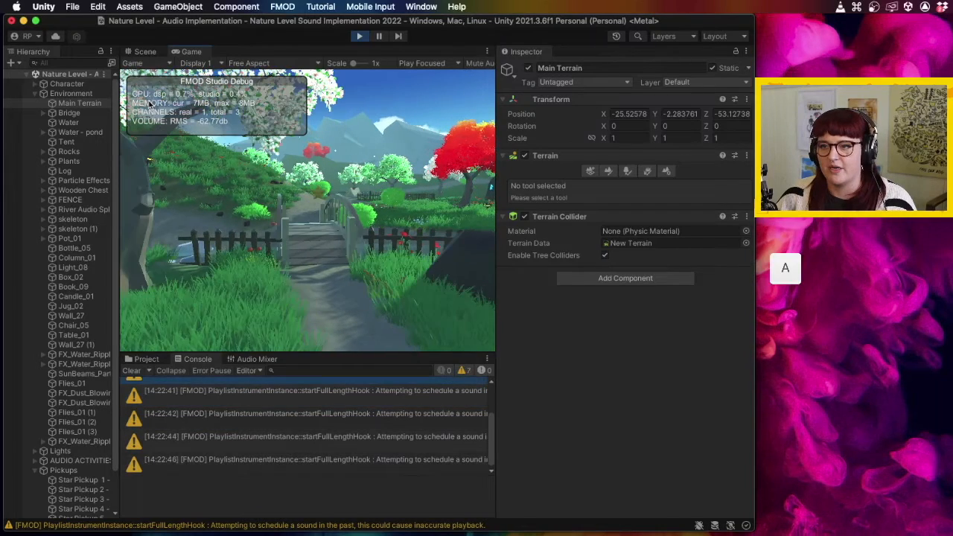
key(d)
key(w)
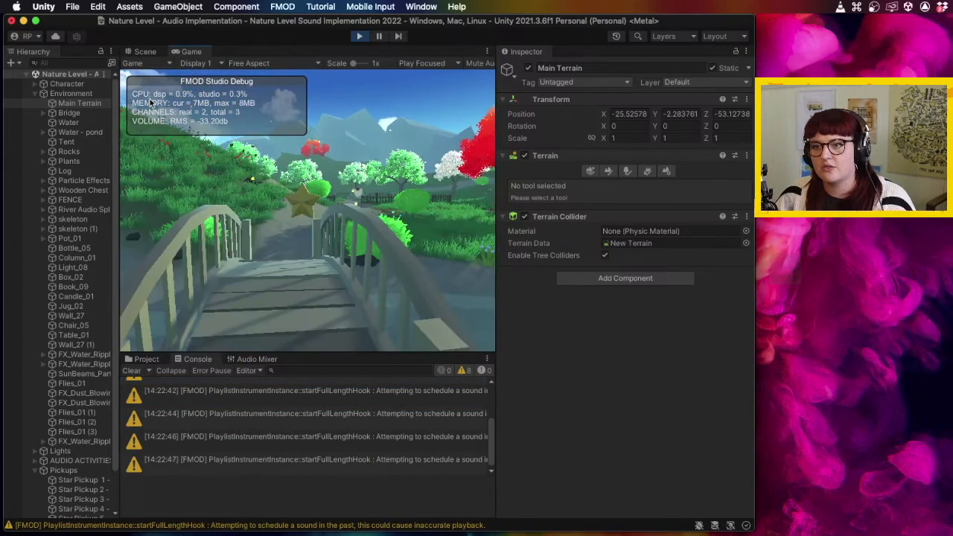
key(w)
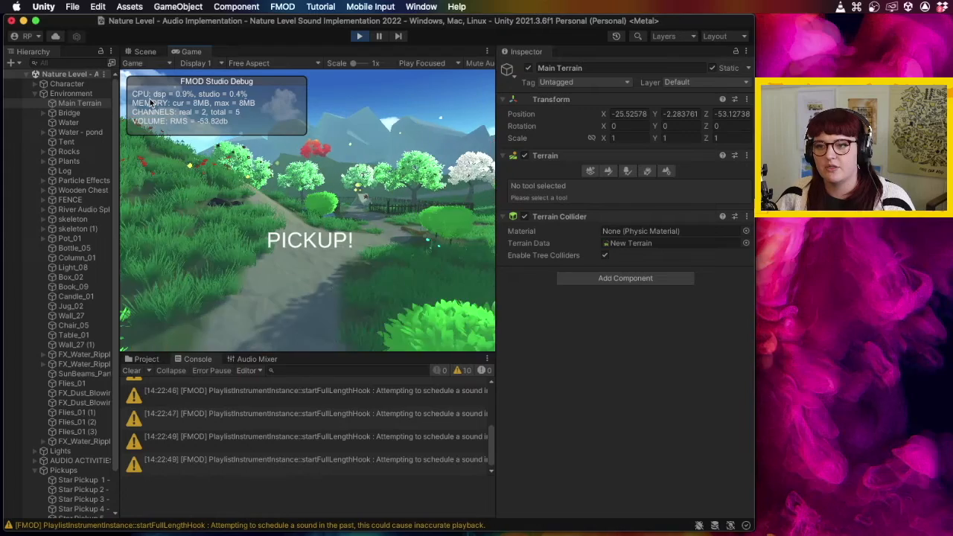
- Walk the character along the path into the fenced campsite and past the tent to check the ambience
key(w)
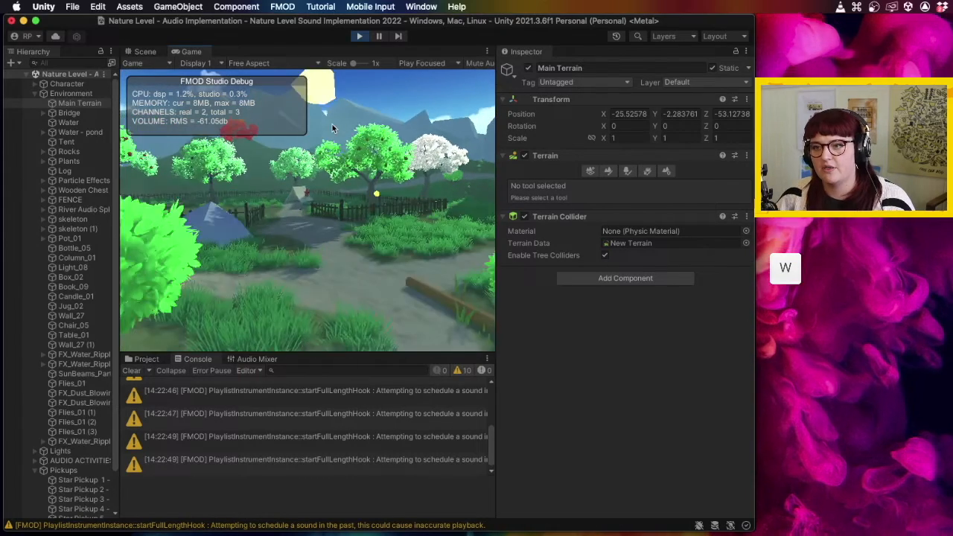
key(w)
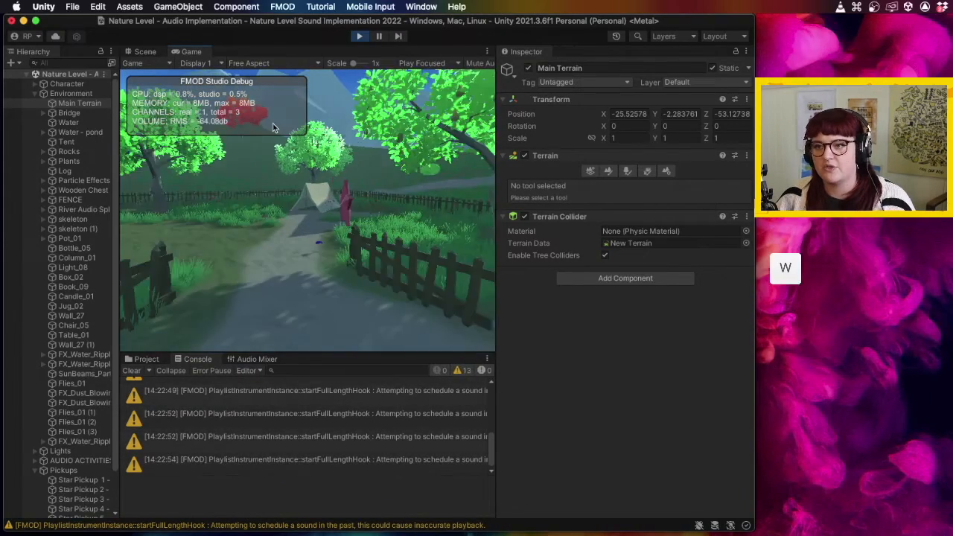
key(d)
key(w)
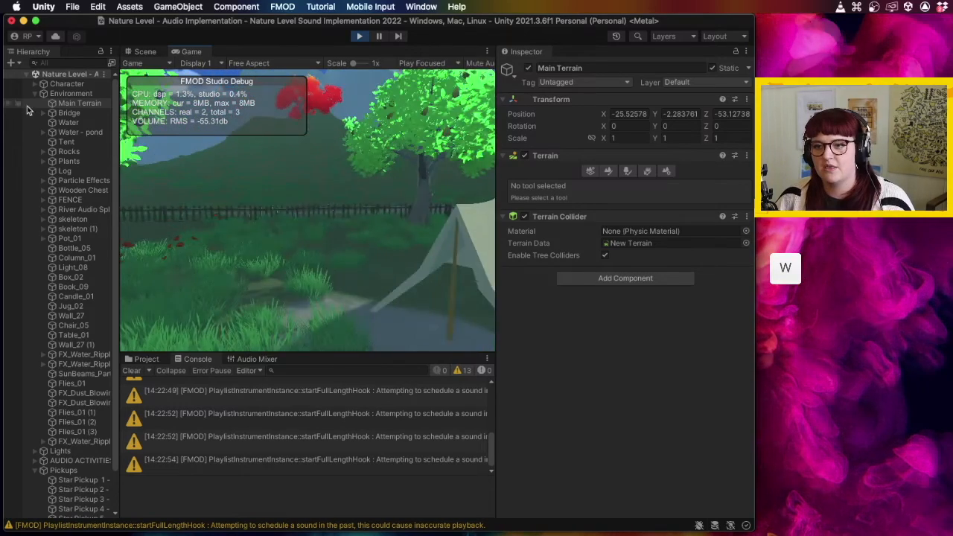
key(w)
- Jump and walk the character out of the campsite and across the grassy slopes towards the water to test jump and landing sounds
key(space)
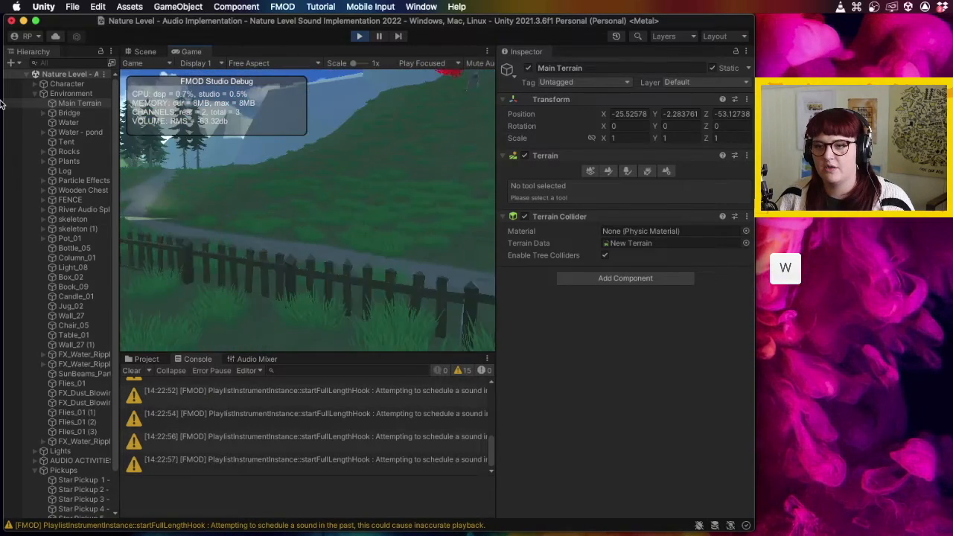
key(space)
key(w)
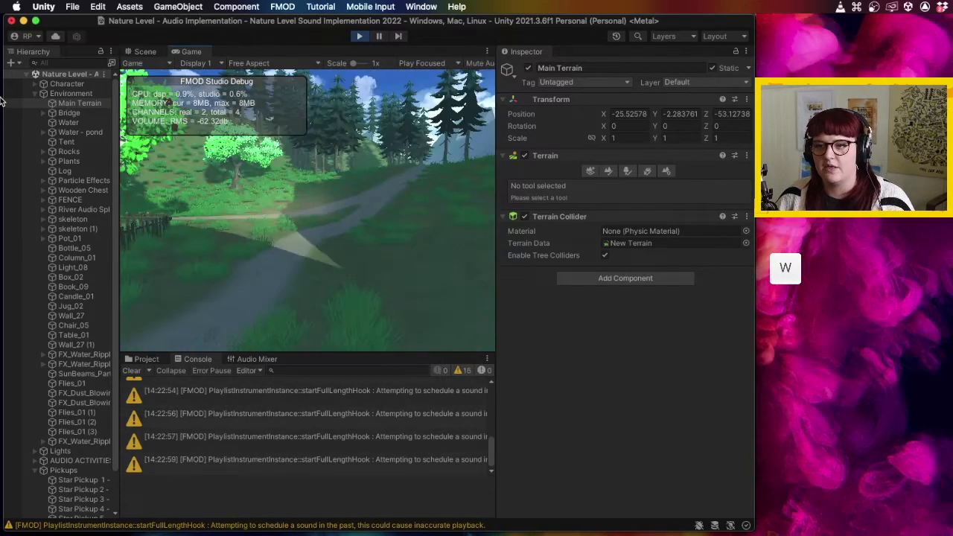
key(w)
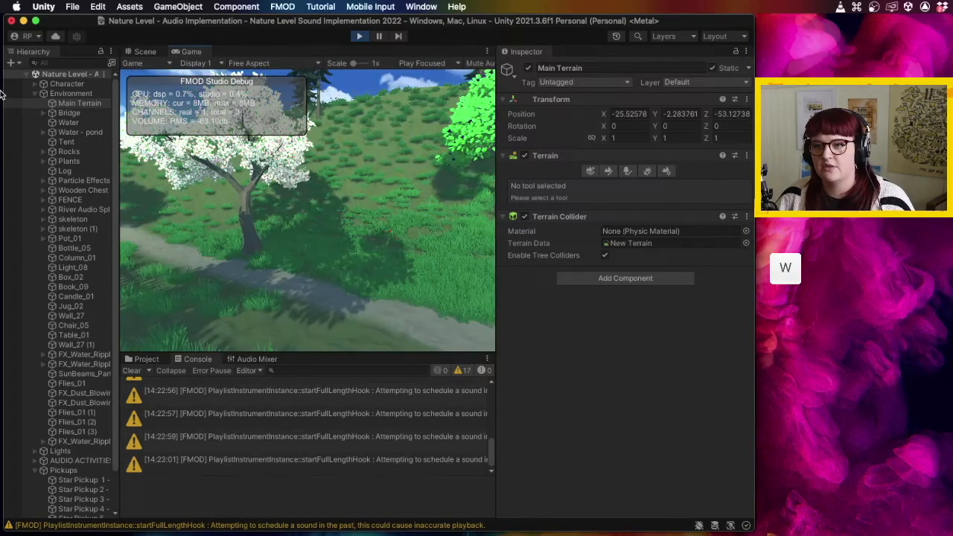
key(space)
key(w)
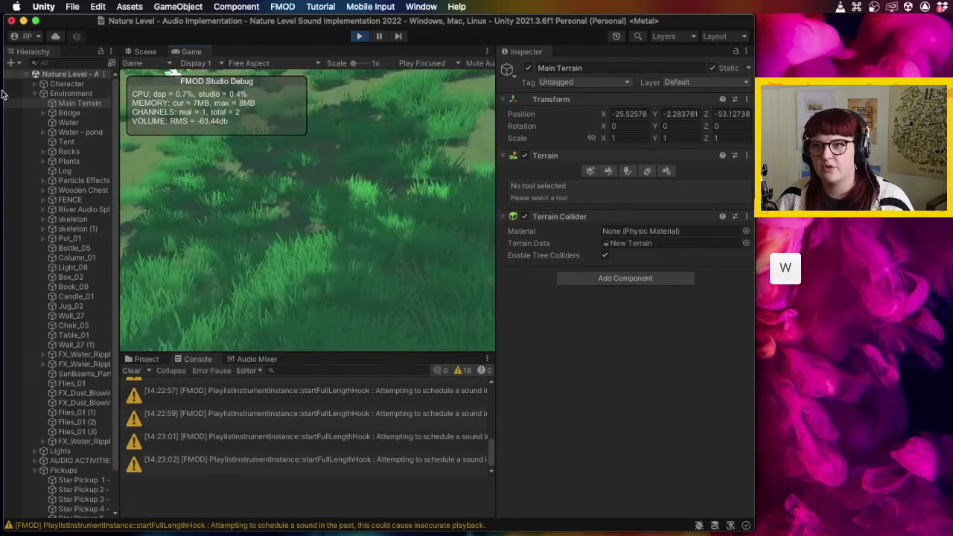
key(w)
key(space)
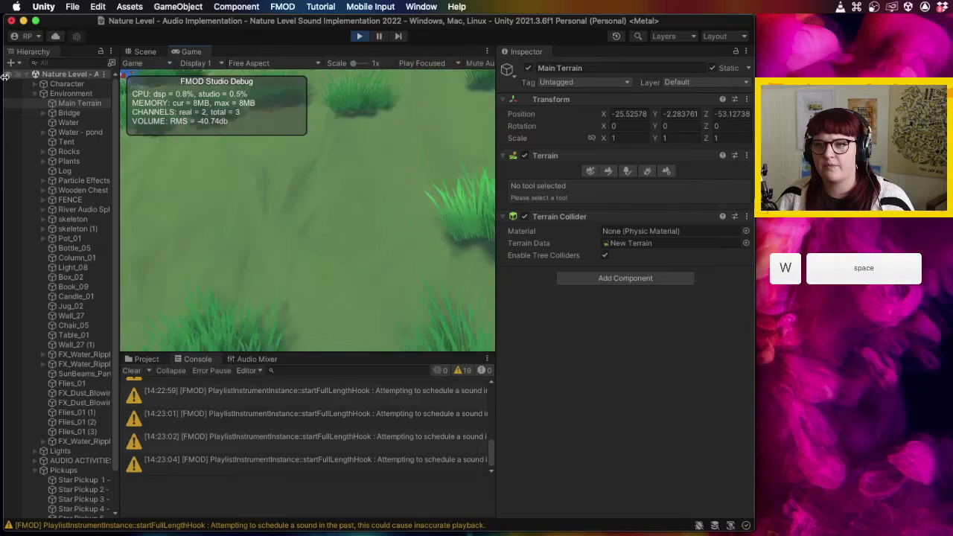
key(w)
key(space)
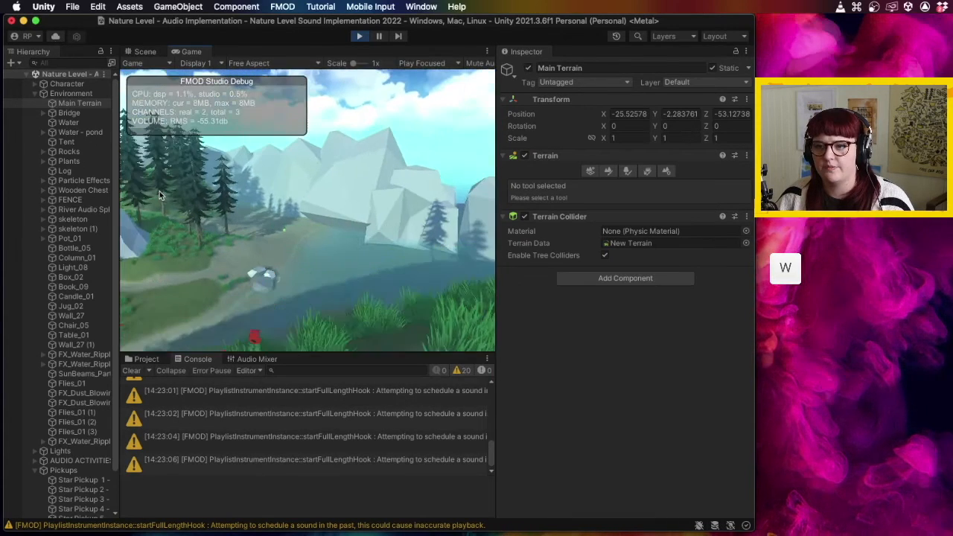
- Walk the character through the shallow water and up the sandy bank to test the surface footsteps
key(w)
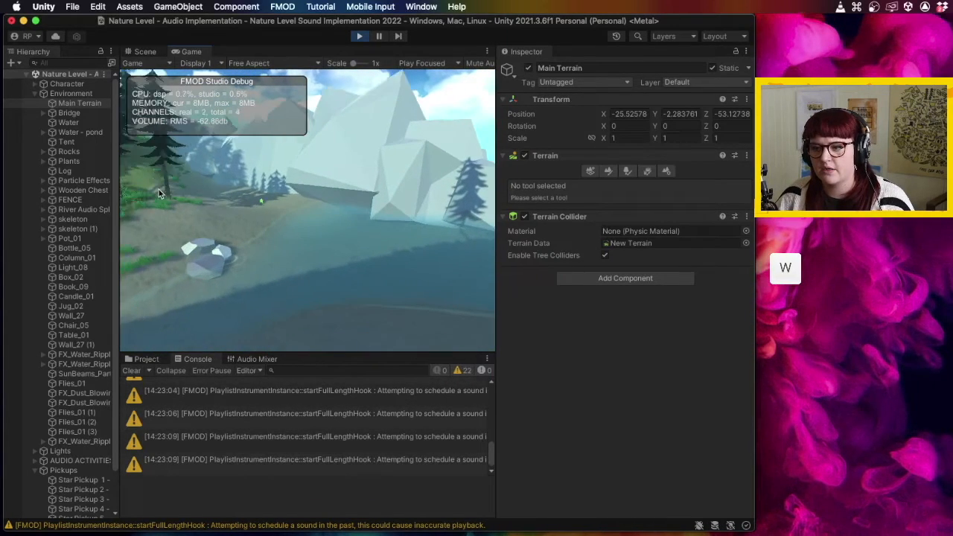
key(w)
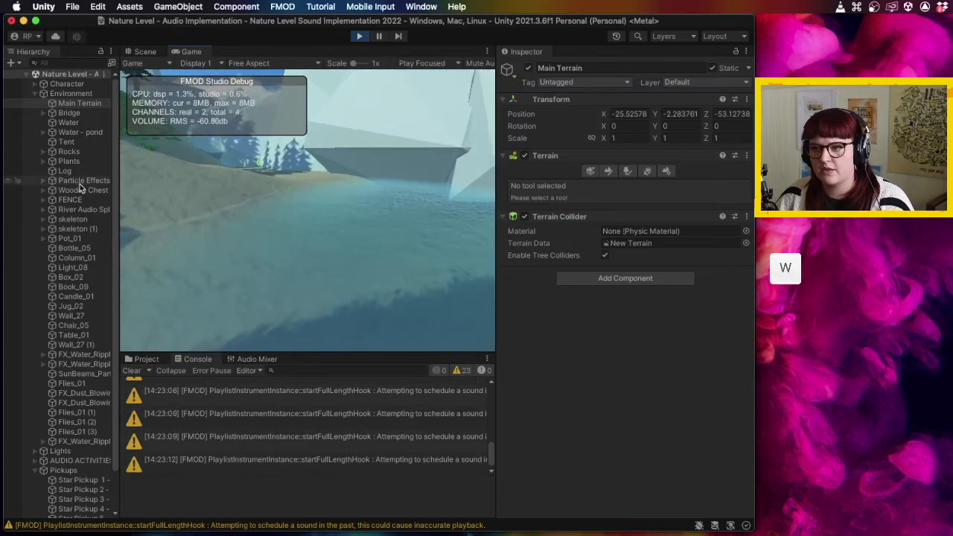
key(w)
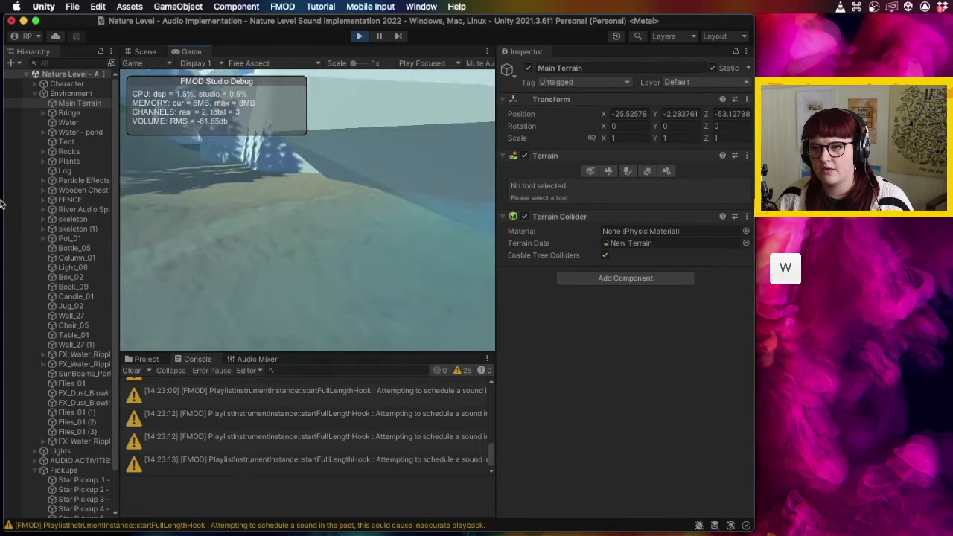
key(w)
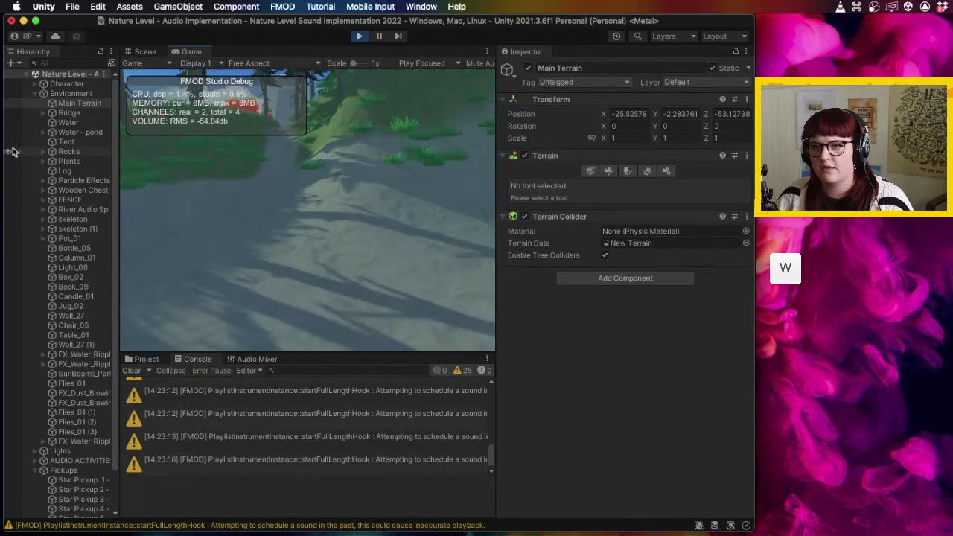
- Follow the path uphill to the lily pad pond and walk the character across it to test its sounds
key(w)
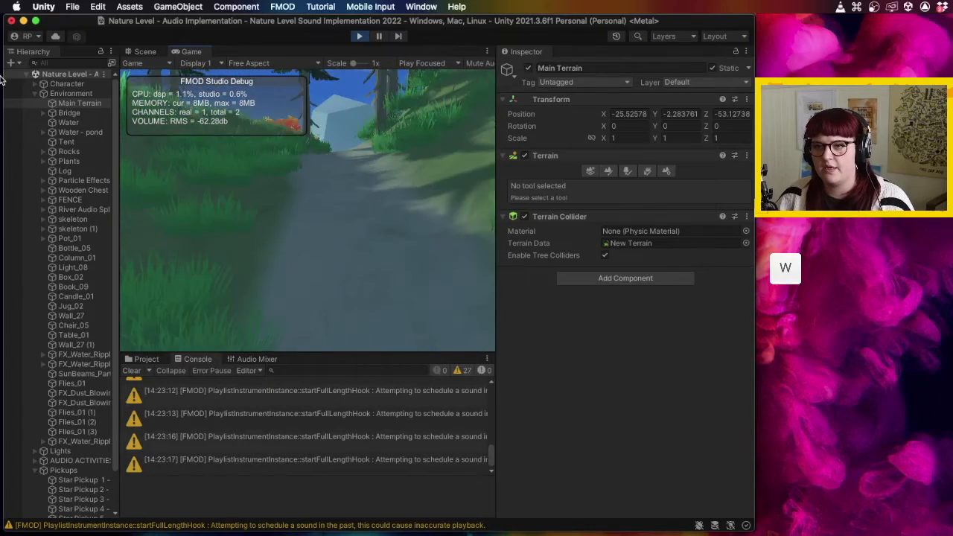
key(w)
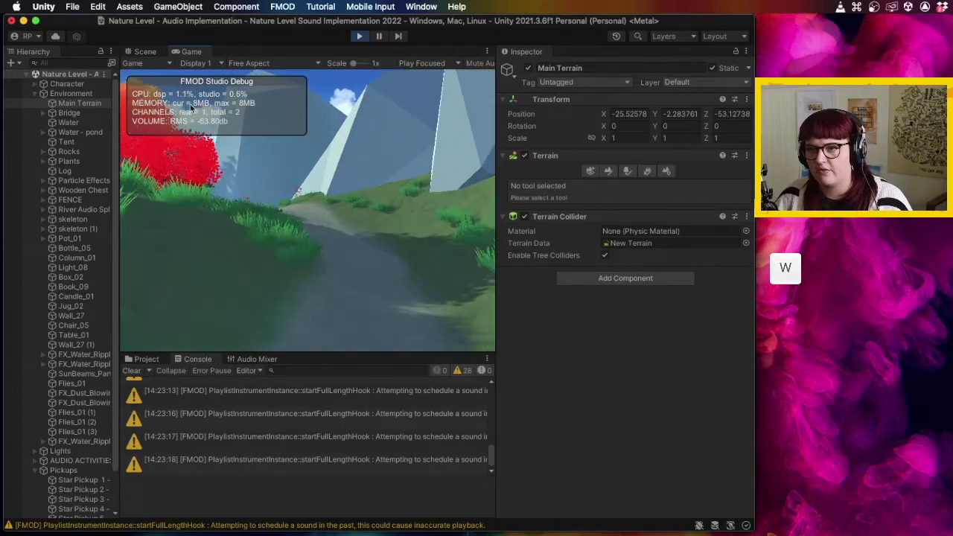
key(w)
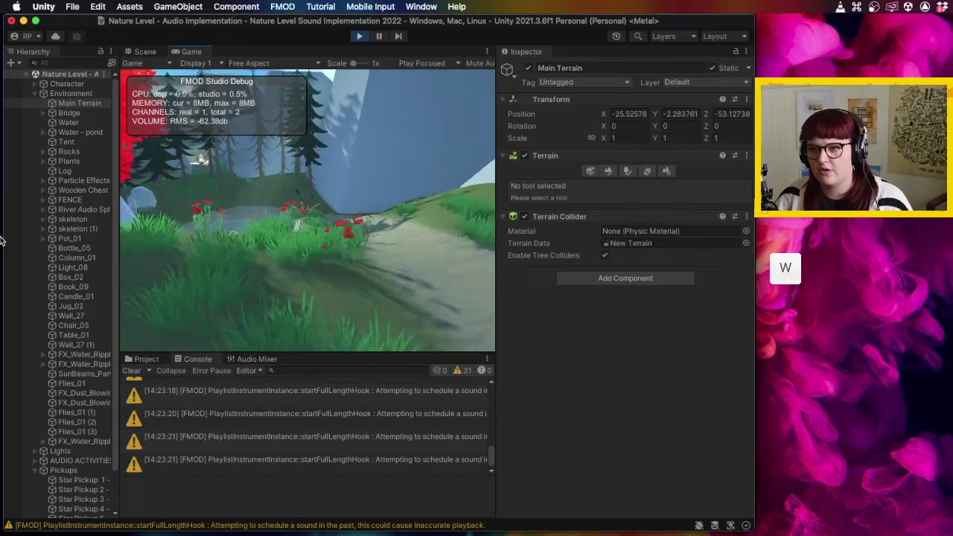
key(w)
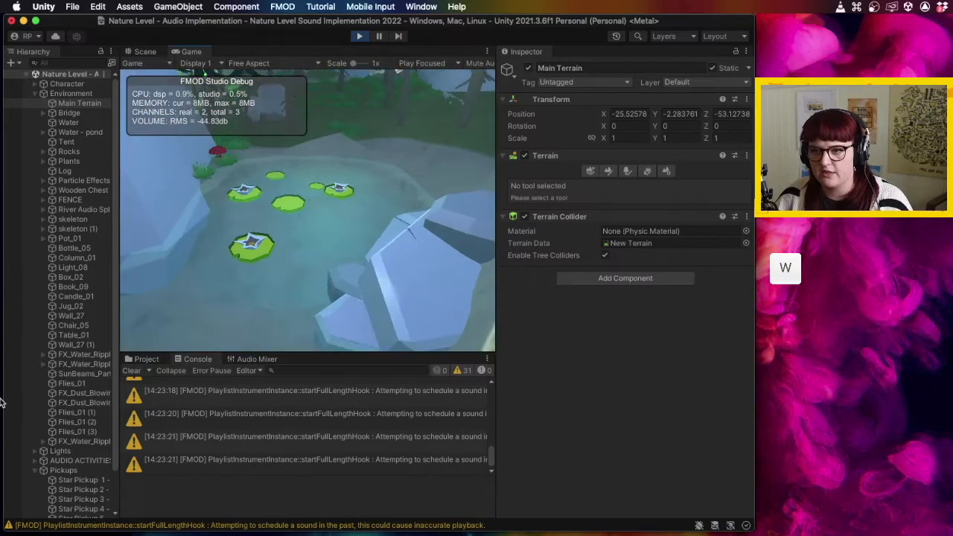
key(w)
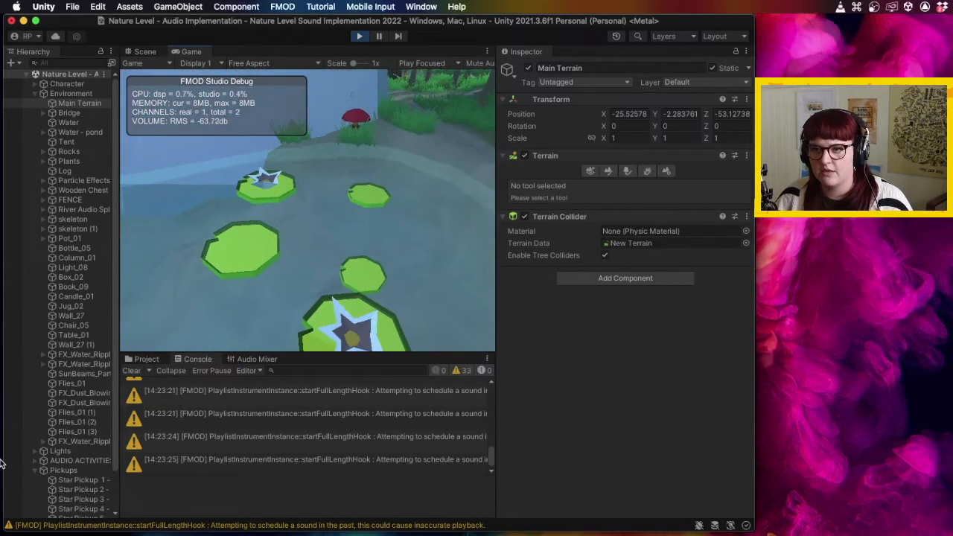
key(w)
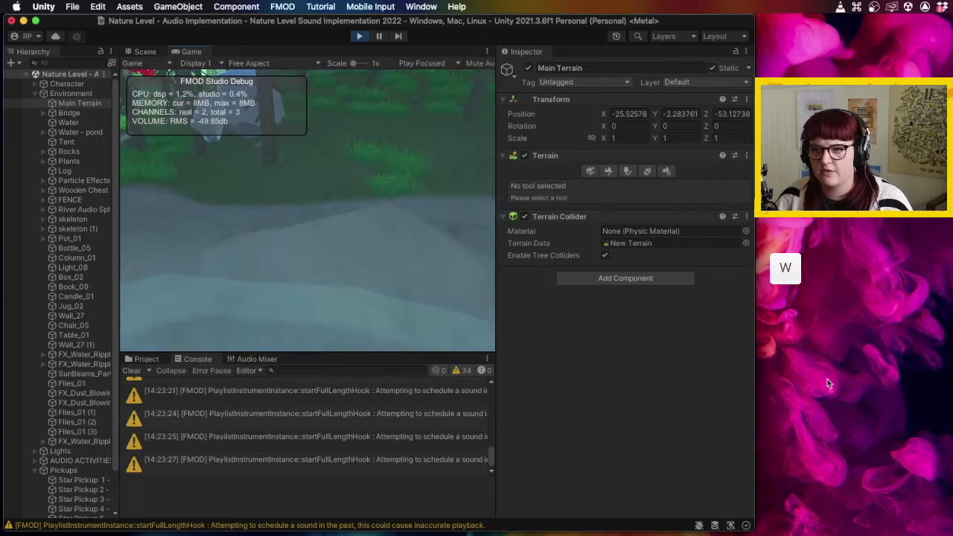
- Walk the character through the trees to the glowing cauldron and back away from it to test its sound
key(w)
key(space)
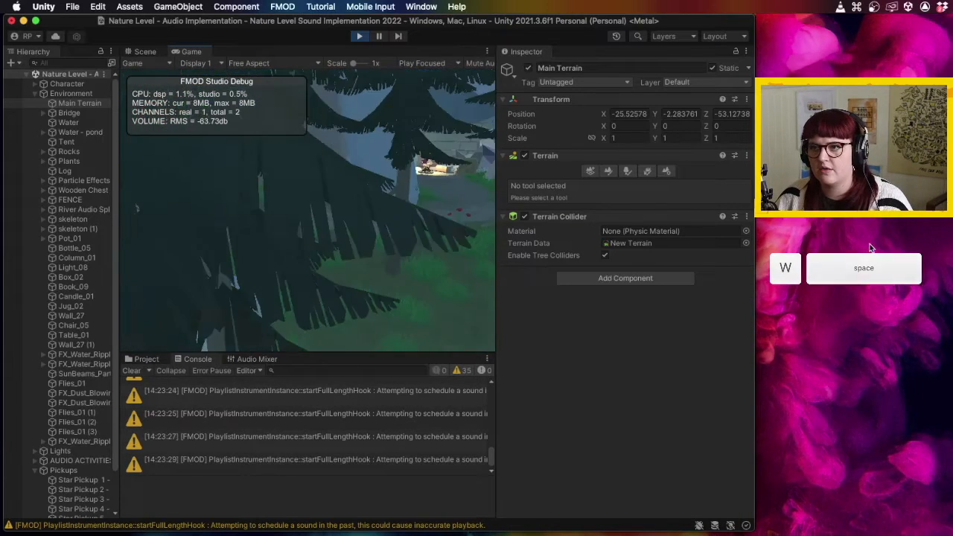
key(w)
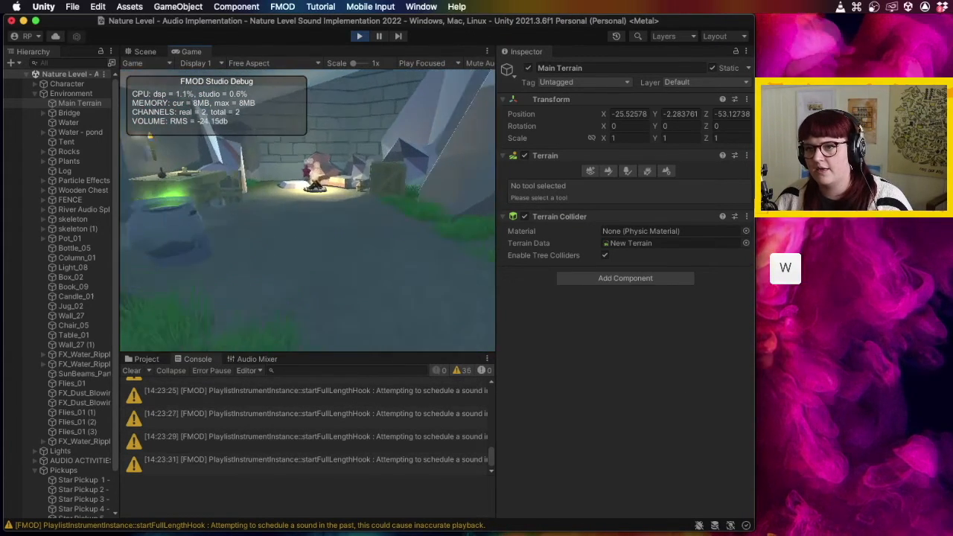
key(w)
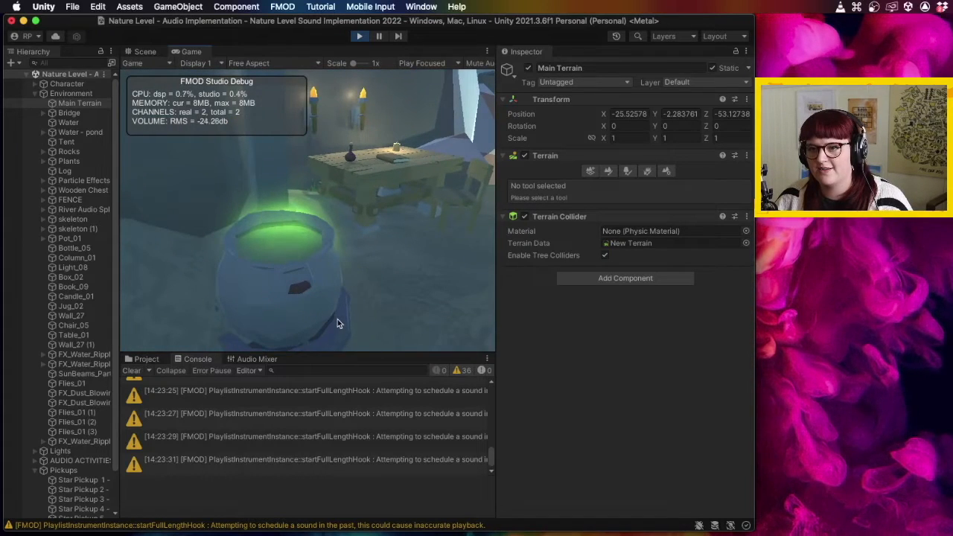
key(s)
key(s)
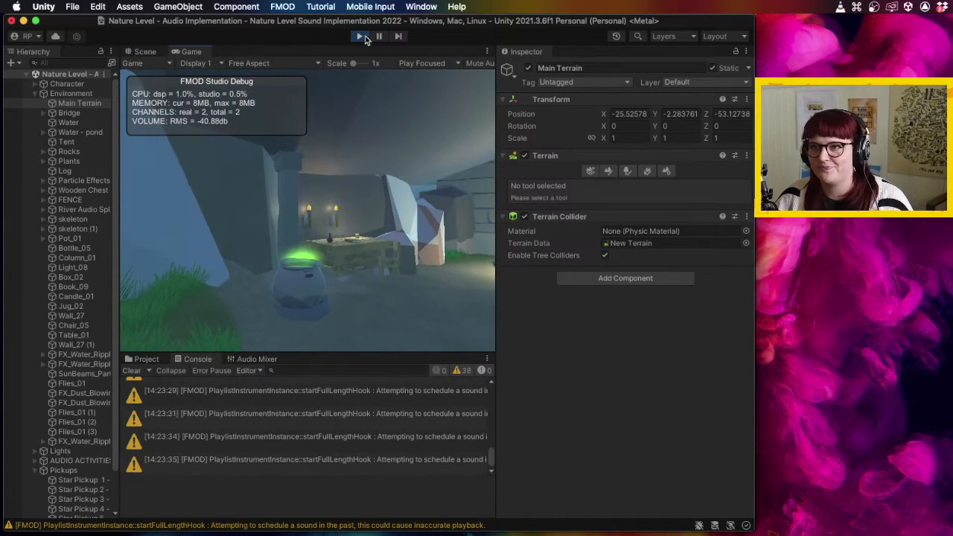
- Stop the game and switch to the NatureAudioFMODSession event editor in FMOD Studio
click(361, 36)
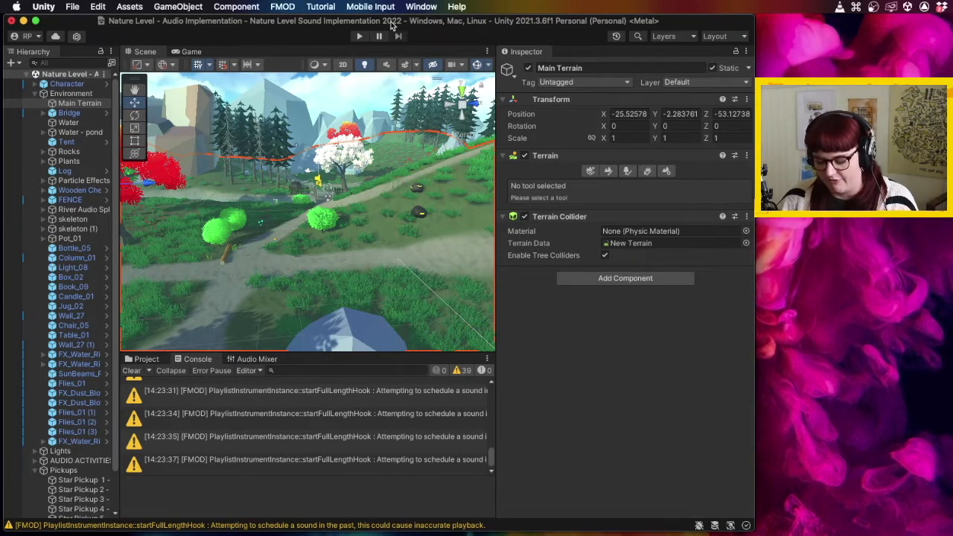
key(ctrl+Up)
click(351, 356)
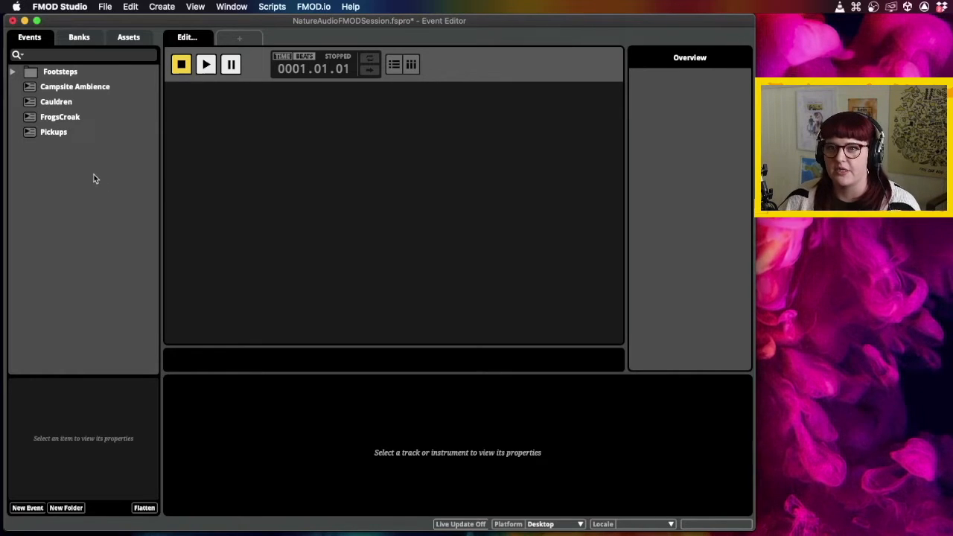
- Audition the PadLoop8Bars 1-Wave Evolve Pad.wav file from the Music Loops asset folder
click(128, 38)
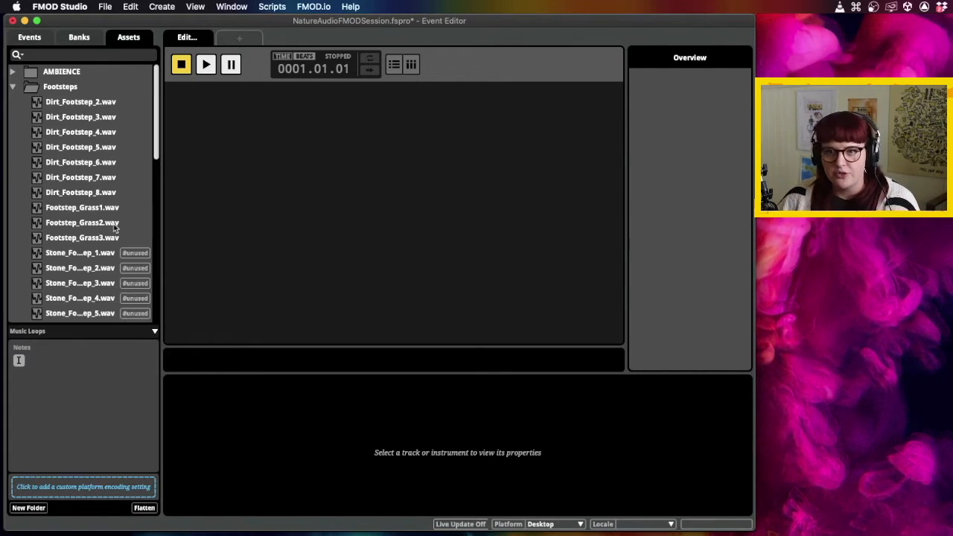
click(13, 87)
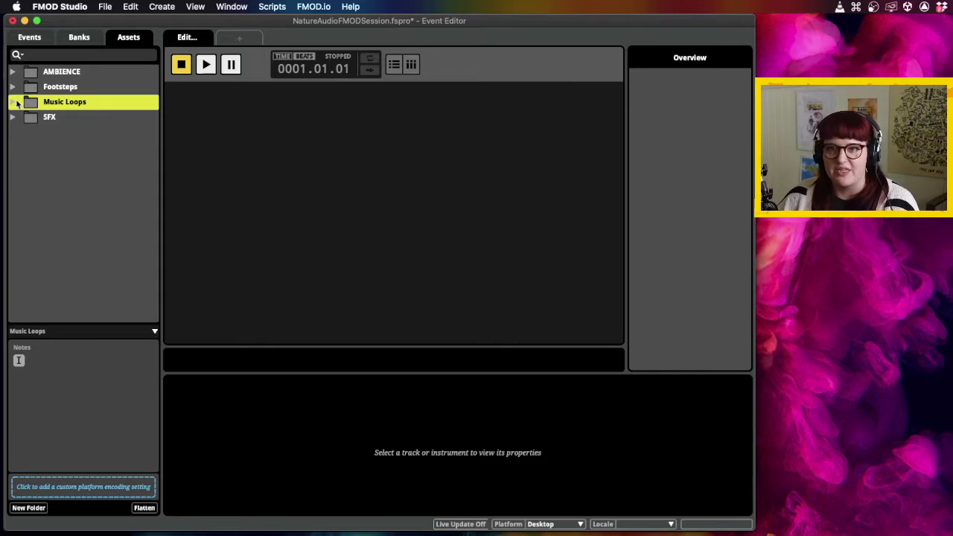
click(13, 102)
click(82, 117)
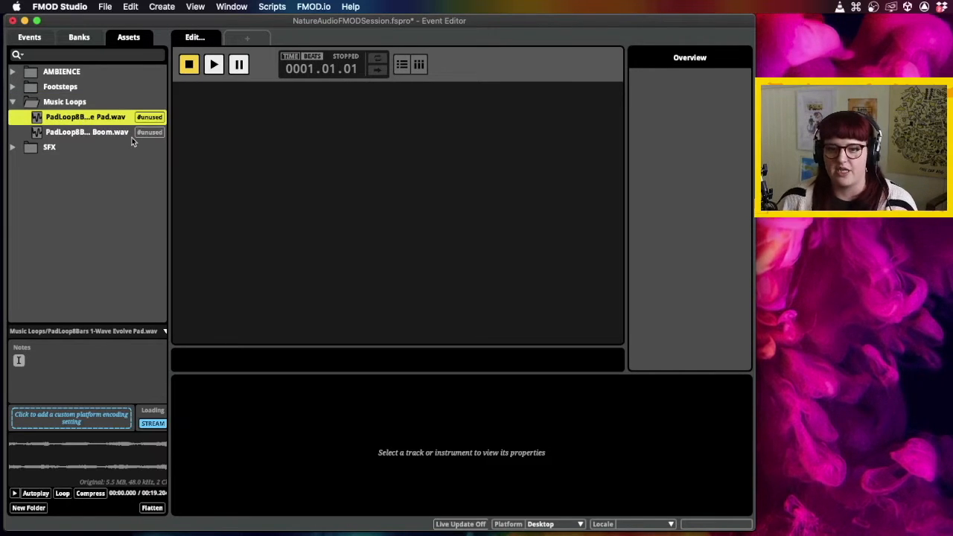
click(15, 494)
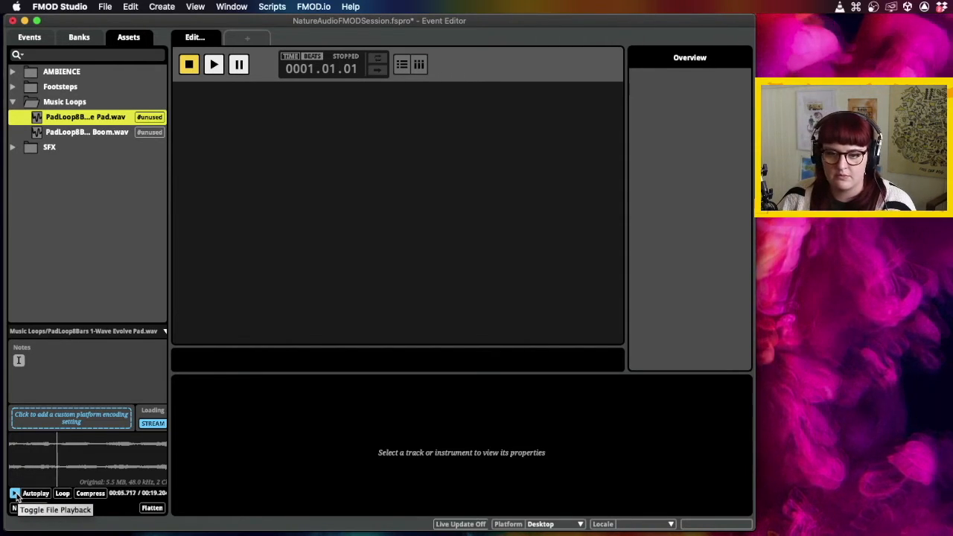
click(14, 494)
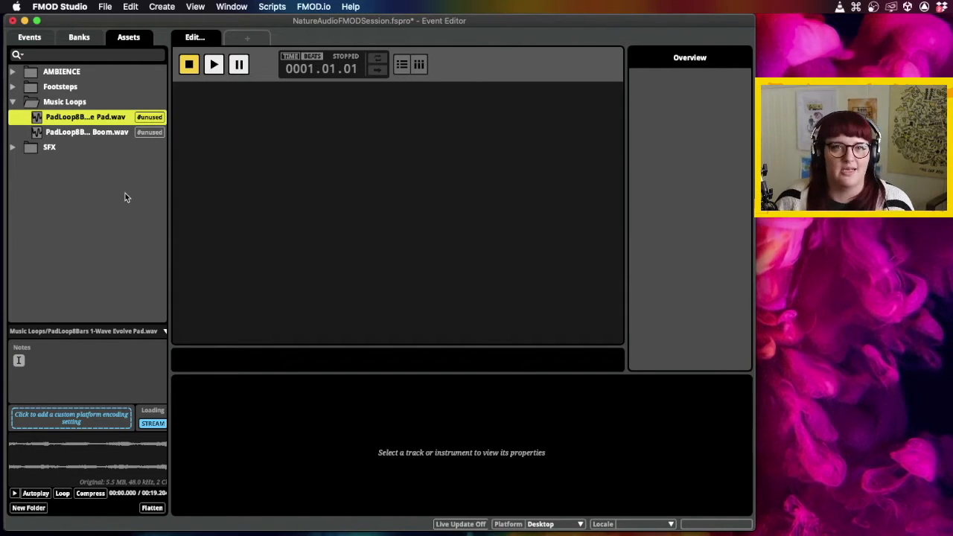
- Audition the PadLoop8Bars 2-Basic Sub Boom.wav music loop and stop its playback
click(96, 134)
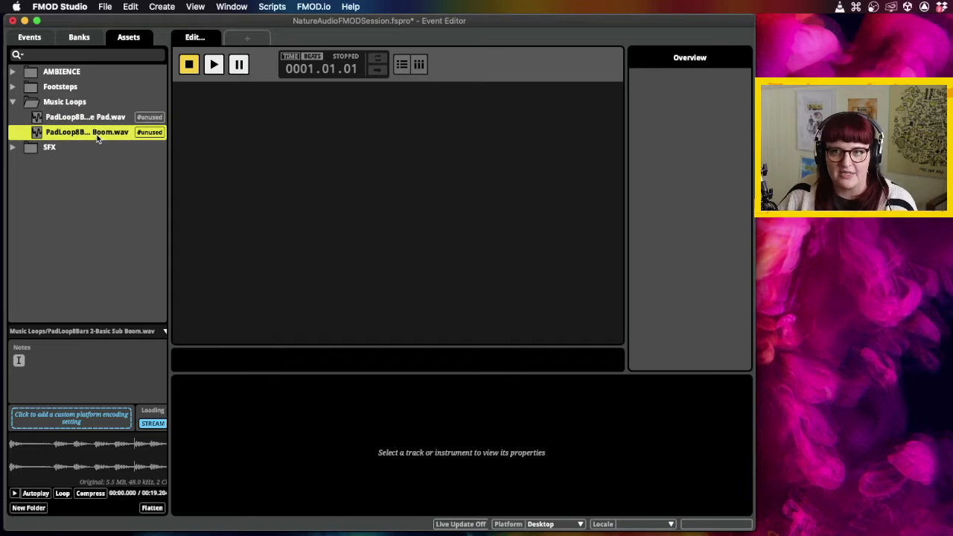
click(15, 494)
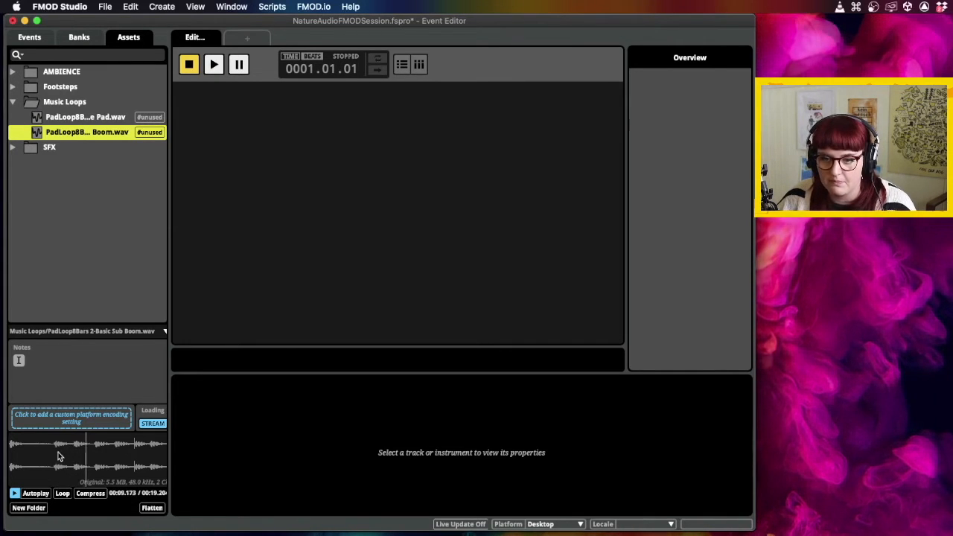
click(14, 494)
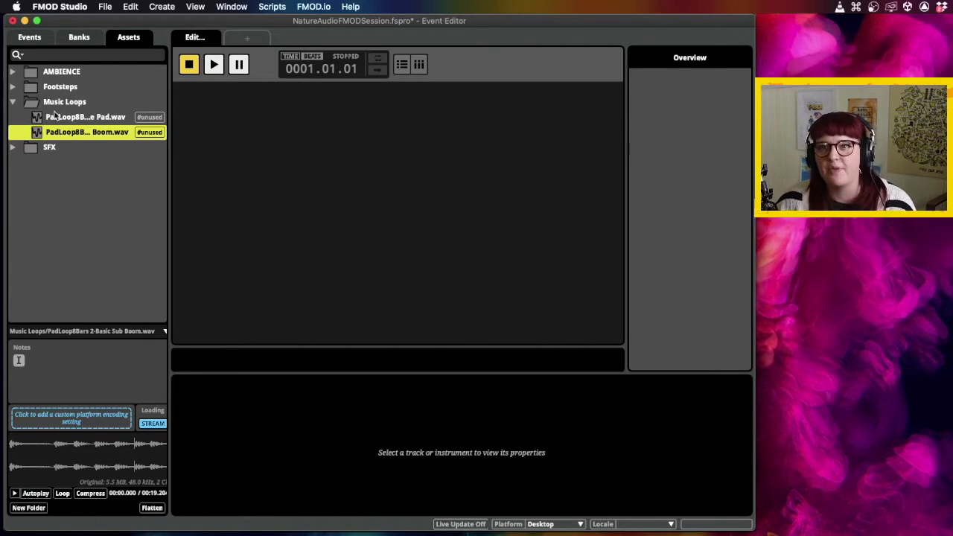
- Create a new 3D timeline event in the events list and name it Music
click(30, 37)
right_click(58, 169)
mouse_move(113, 179)
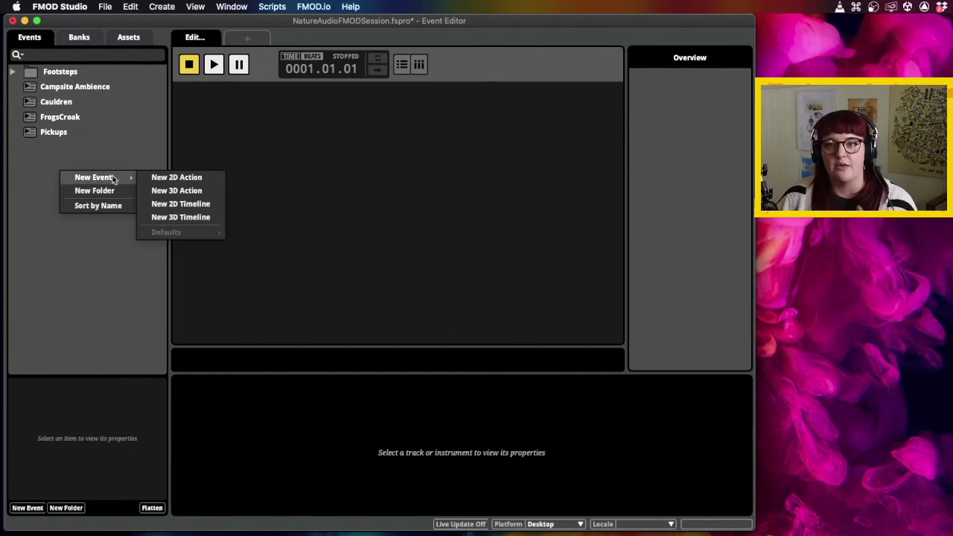
click(160, 217)
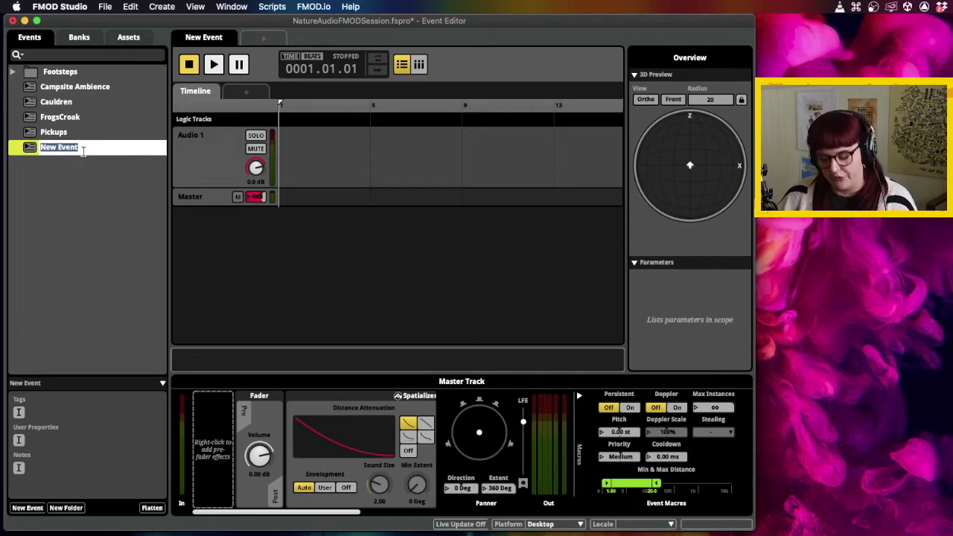
text(MUI)
text(suc)
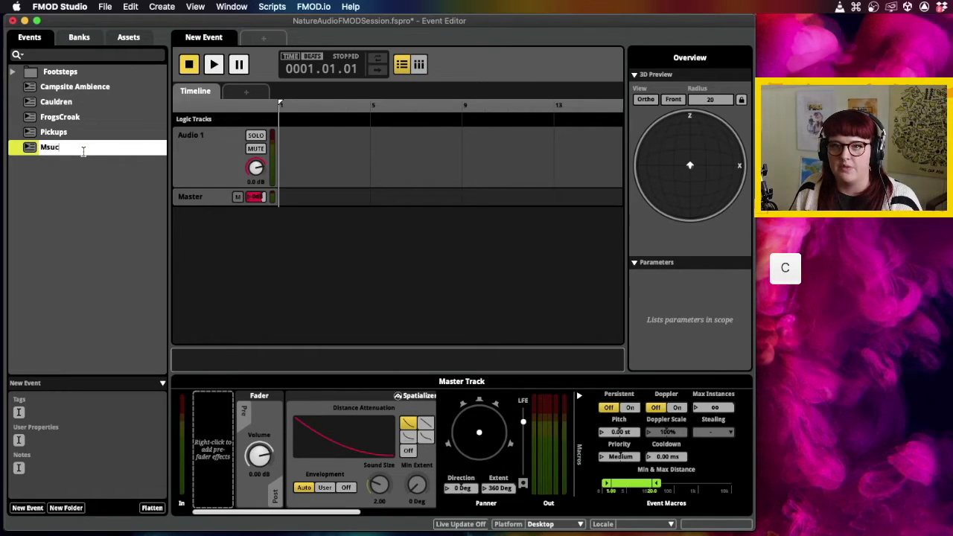
text(usi)
key(Return)
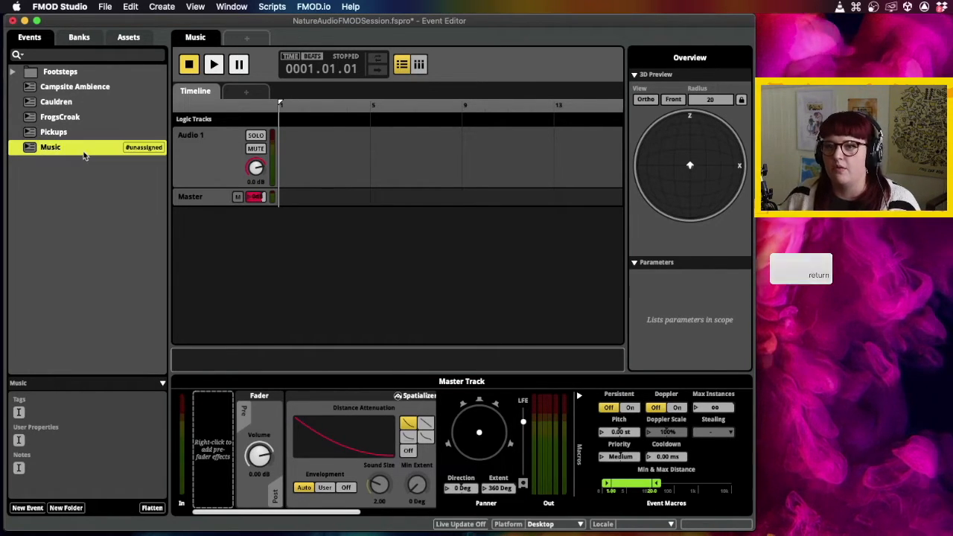
- Add a second audio track to the Music event
click(223, 154)
right_click(226, 155)
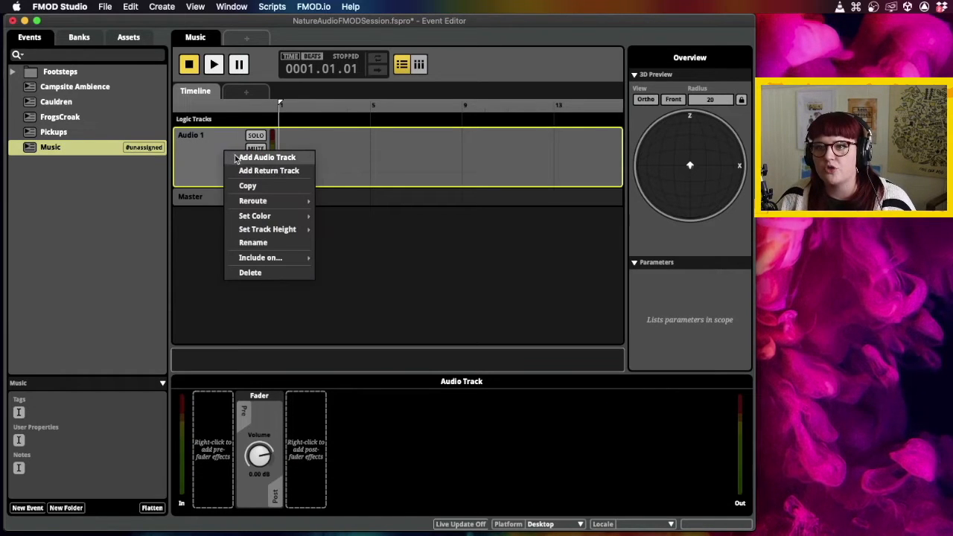
click(234, 156)
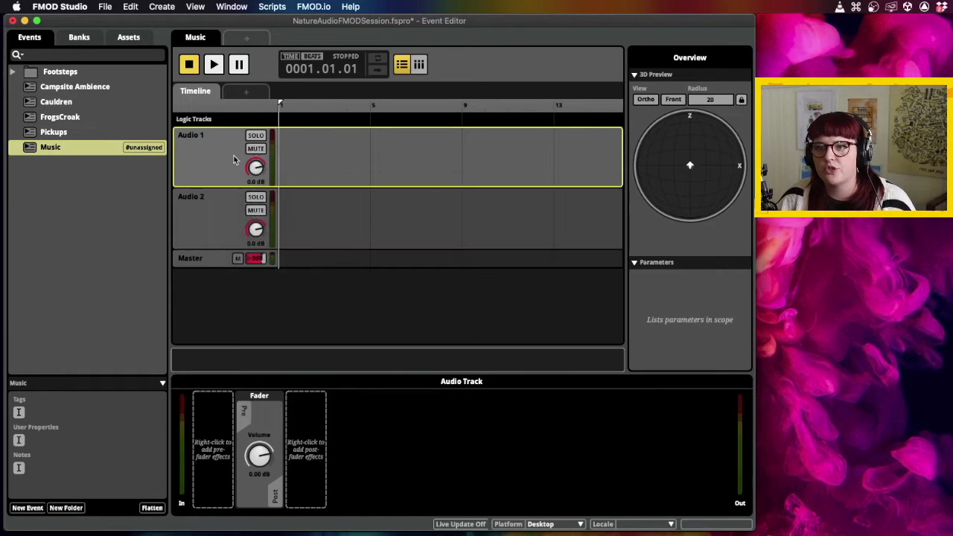
- Place the Wave Evolve Pad loop on Audio 1 and the Basic Sub Boom loop on Audio 2, both starting at bar 1
click(125, 41)
drag(79, 119, 307, 161)
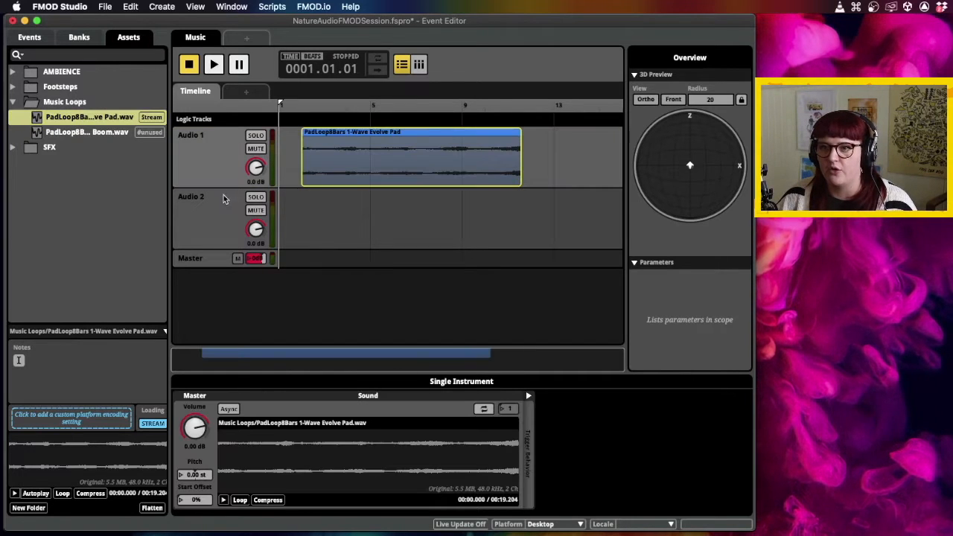
drag(97, 134, 314, 191)
drag(377, 141, 344, 139)
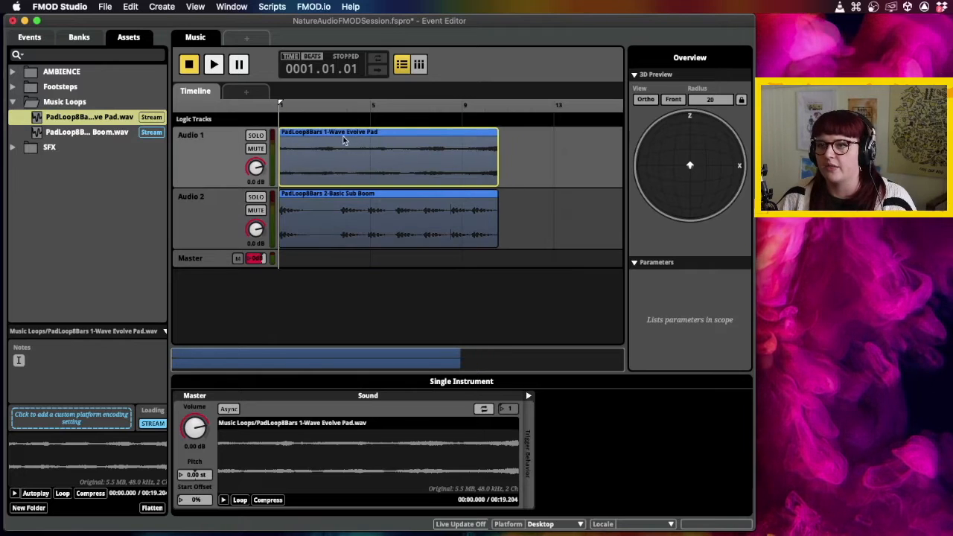
- Rename the Audio 1 track to Pad and the Audio 2 track to Bass
double_click(207, 135)
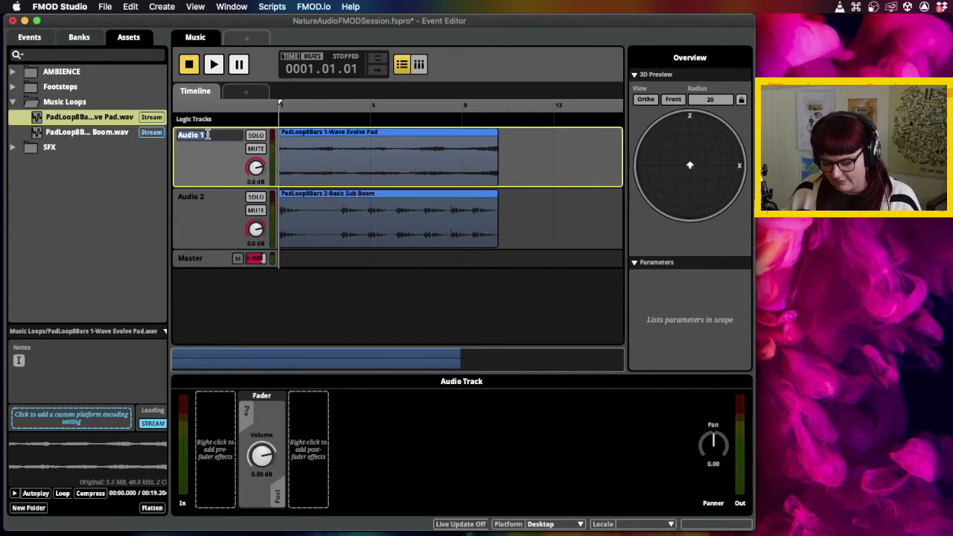
text(Pad)
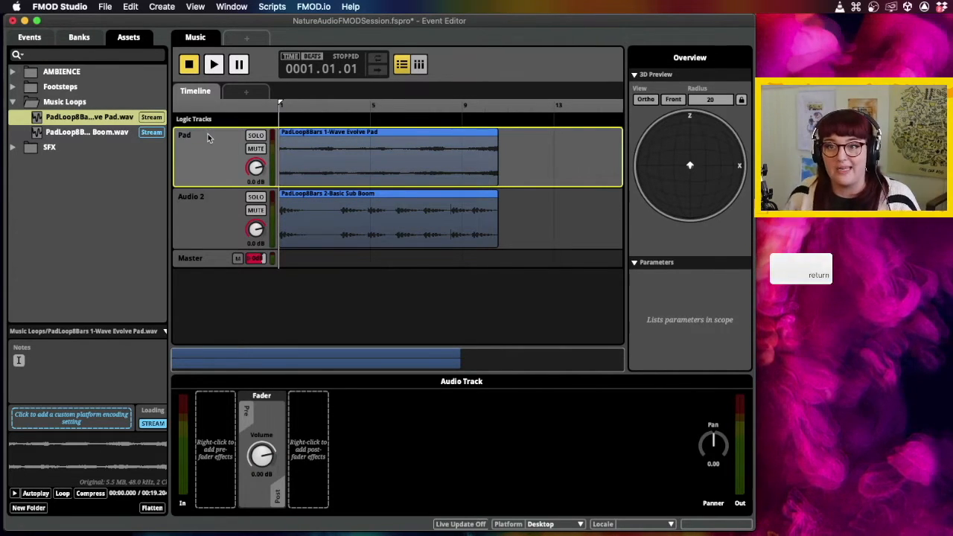
click(197, 199)
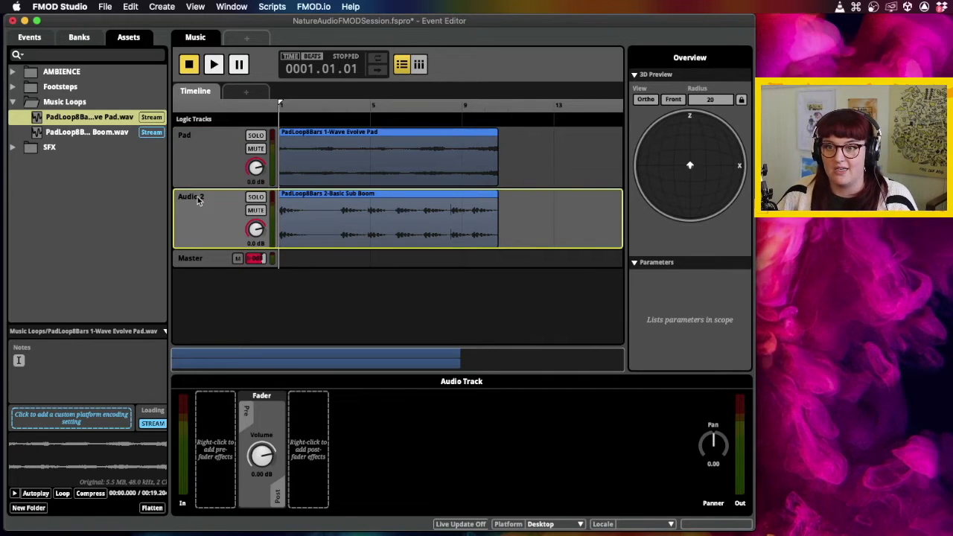
double_click(197, 198)
text(Bass)
key(Return)
key(Return)
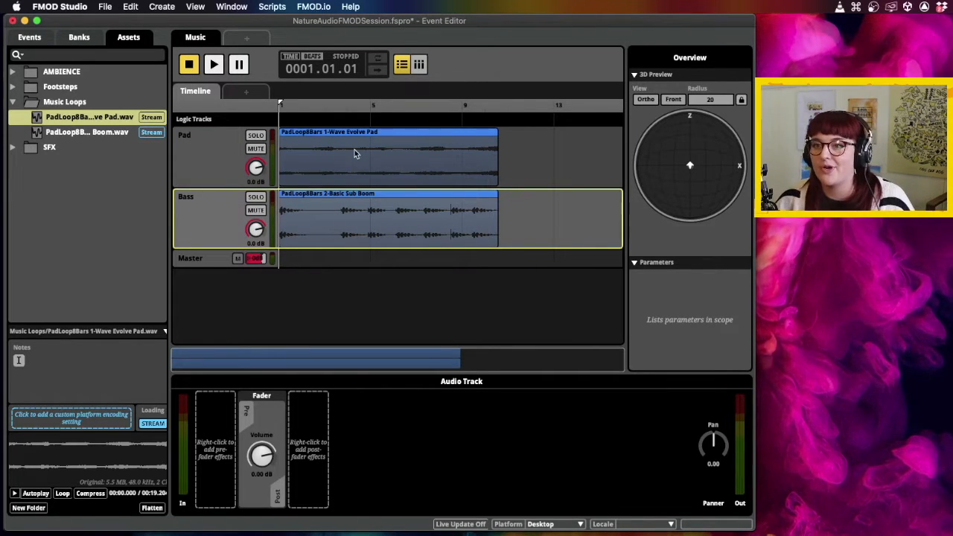
- Add a loop region on the logic track spanning the full length of both music clips
right_click(305, 122)
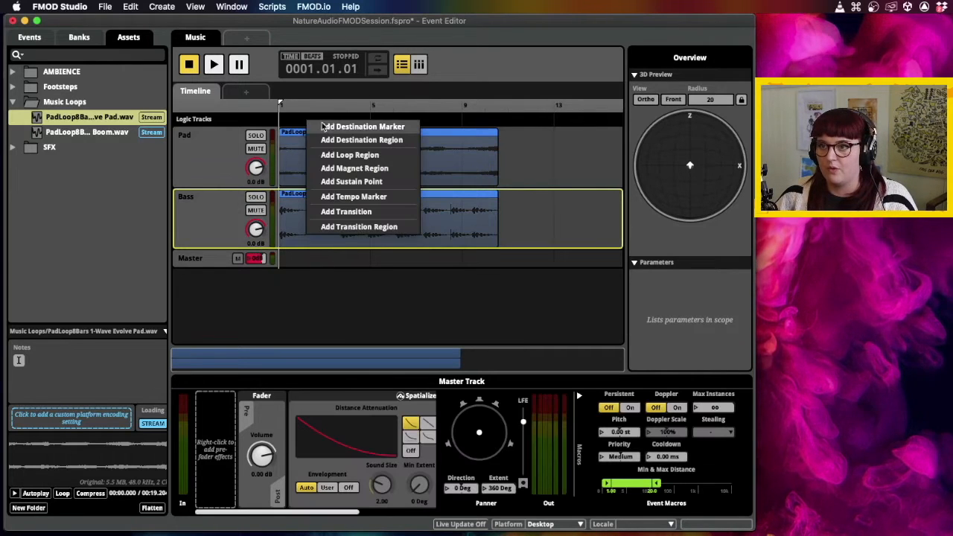
click(367, 158)
drag(342, 123, 498, 121)
- Examine where the loop region and both clips end against the bar and beat divisions of the timeline
key(super)
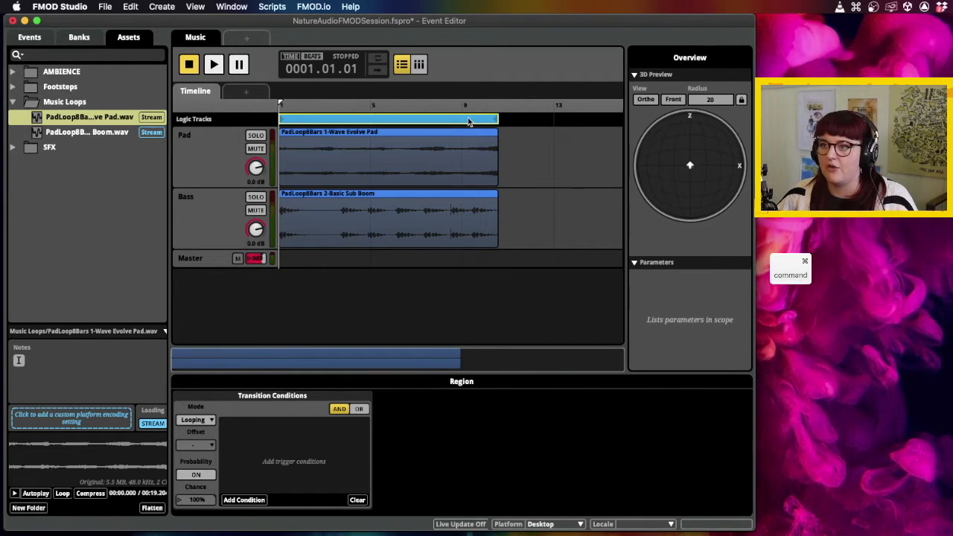
scroll(494, 129, up, 5)
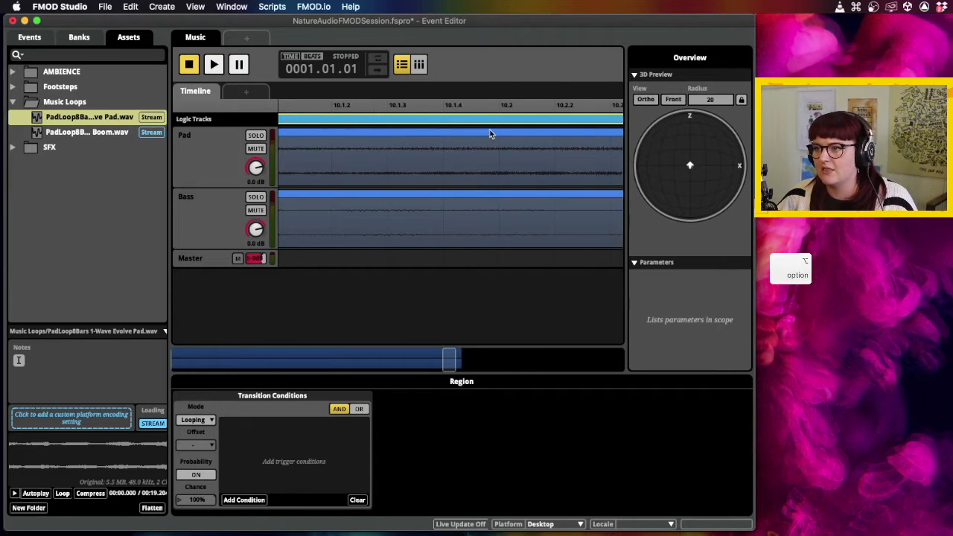
scroll(488, 133, right, 5)
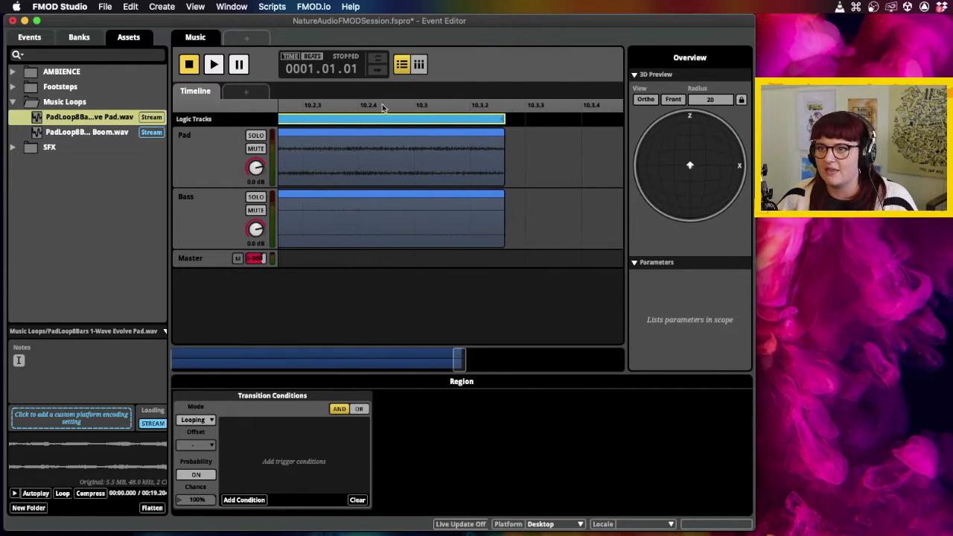
scroll(420, 108, down, 5)
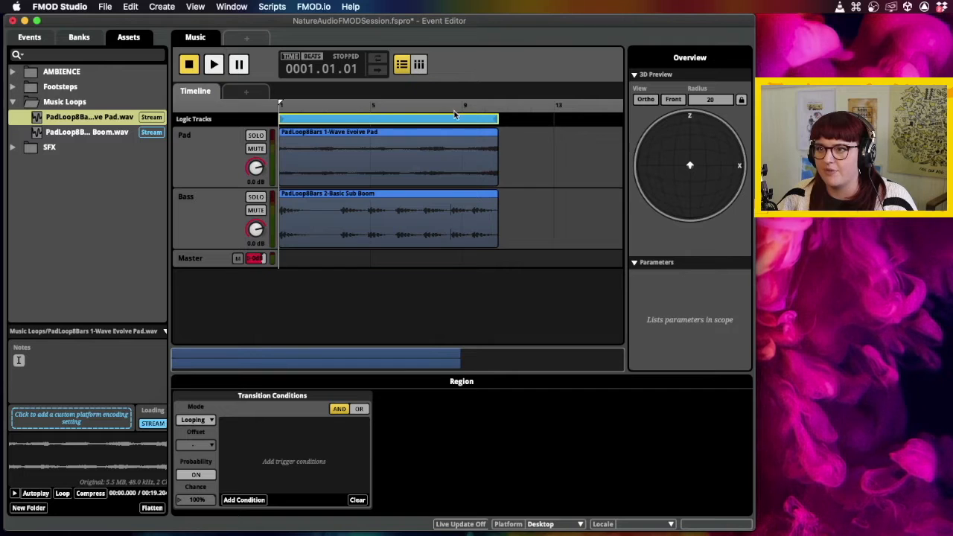
scroll(495, 139, up, 5)
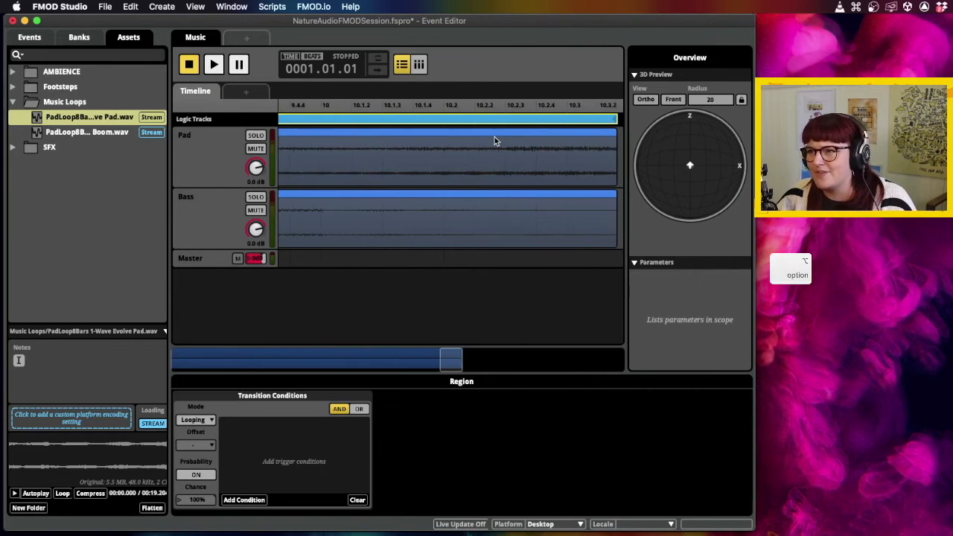
scroll(494, 139, right, 1)
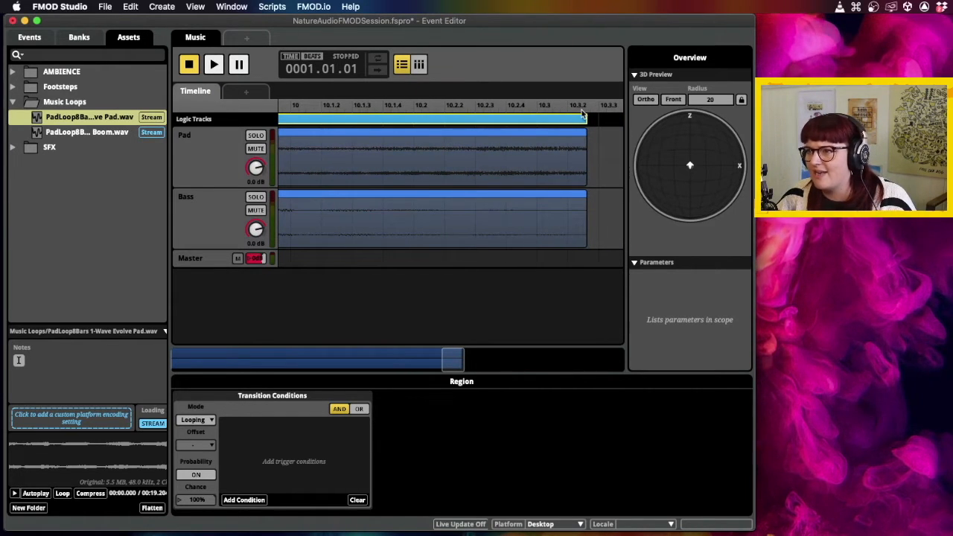
scroll(577, 131, down, 2)
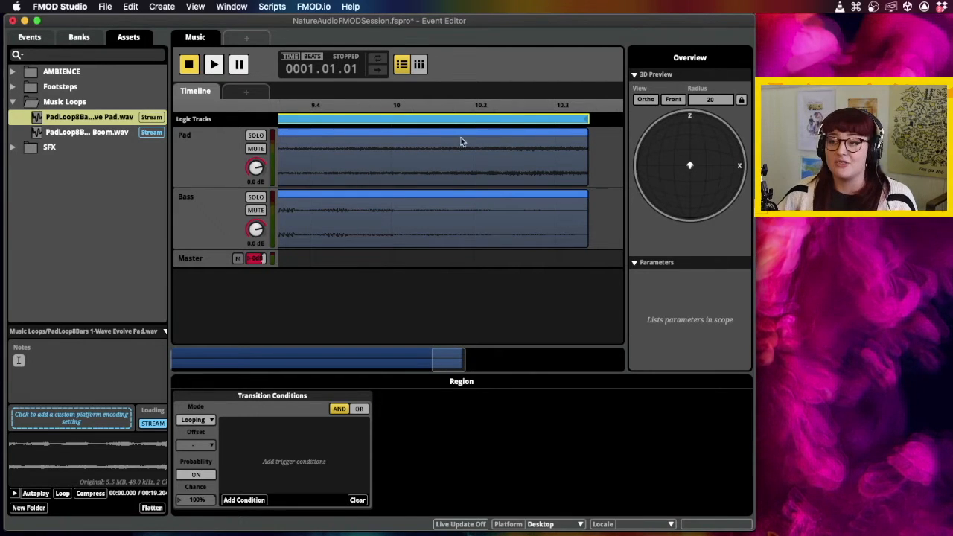
scroll(383, 137, down, 10)
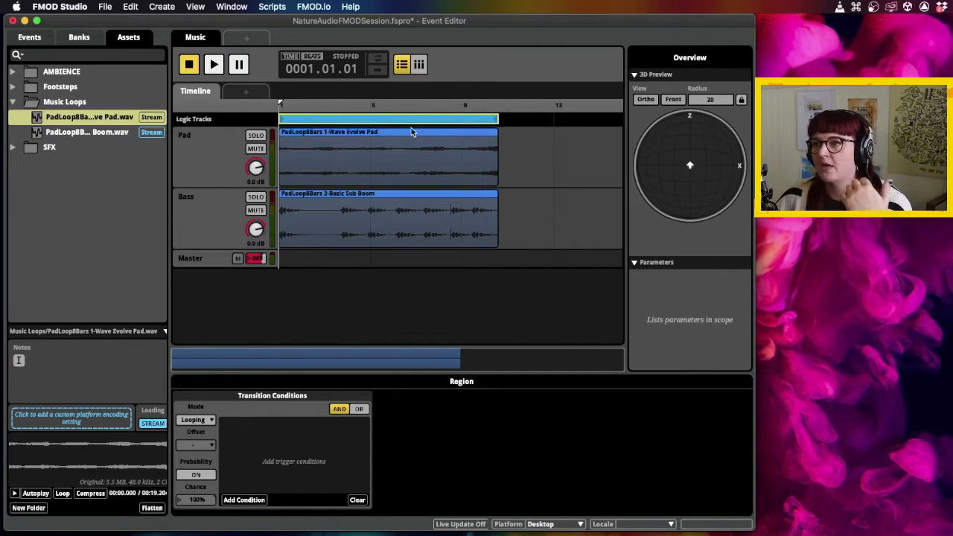
- Add a tempo marker to the logic tracks and place it at the start of the timeline, below the loop region
right_click(504, 127)
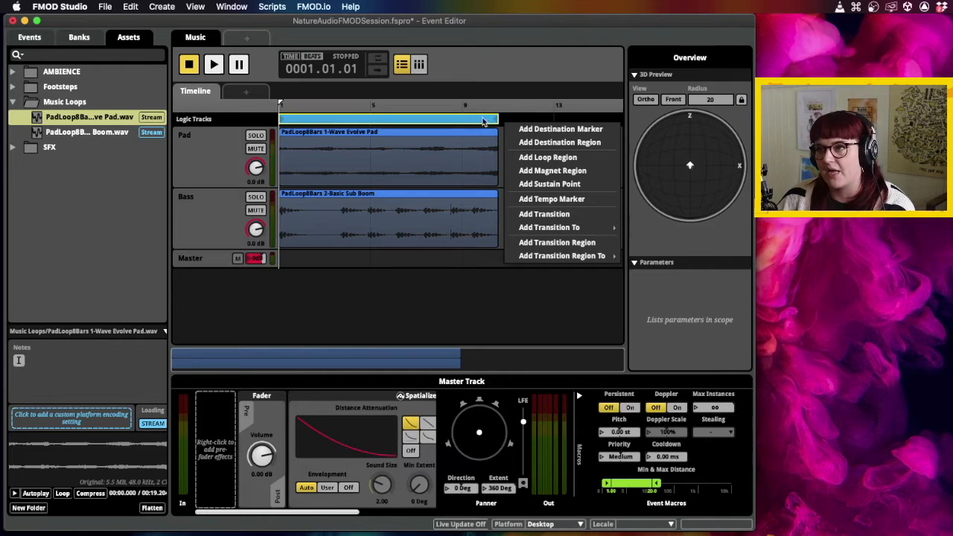
click(572, 200)
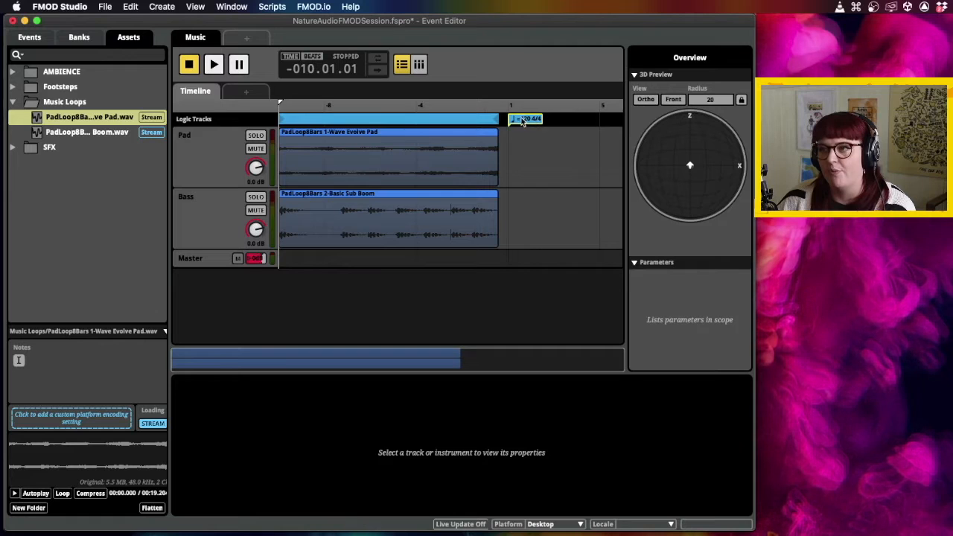
click(513, 119)
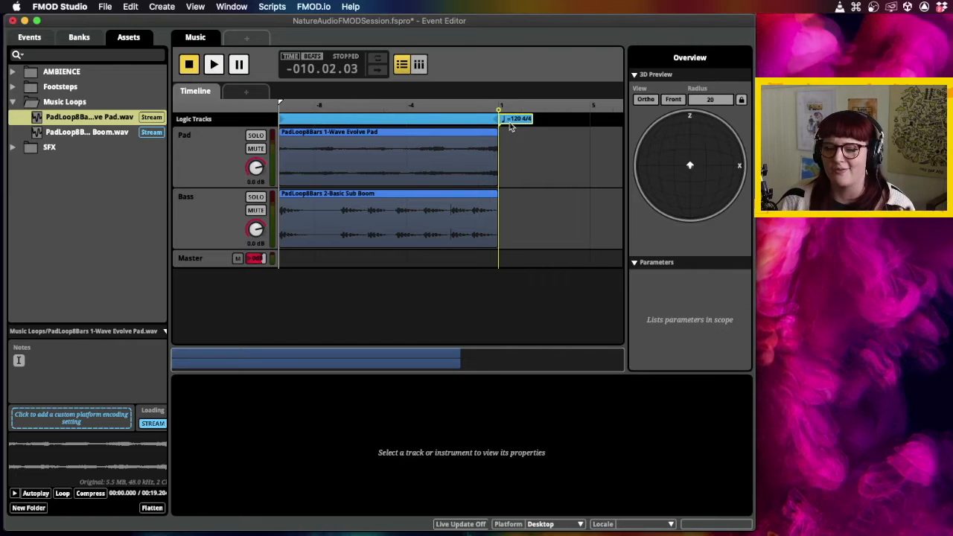
mouse_move(511, 127)
mouse_down()
mouse_move(433, 121)
mouse_move(485, 122)
mouse_move(459, 121)
mouse_move(458, 180)
mouse_move(460, 138)
mouse_move(282, 134)
mouse_up()
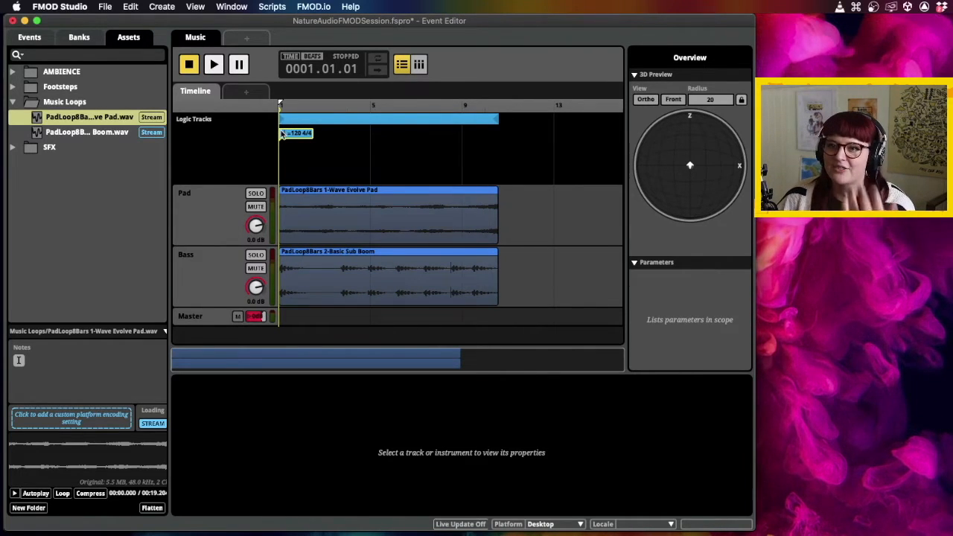
drag(281, 134, 281, 134)
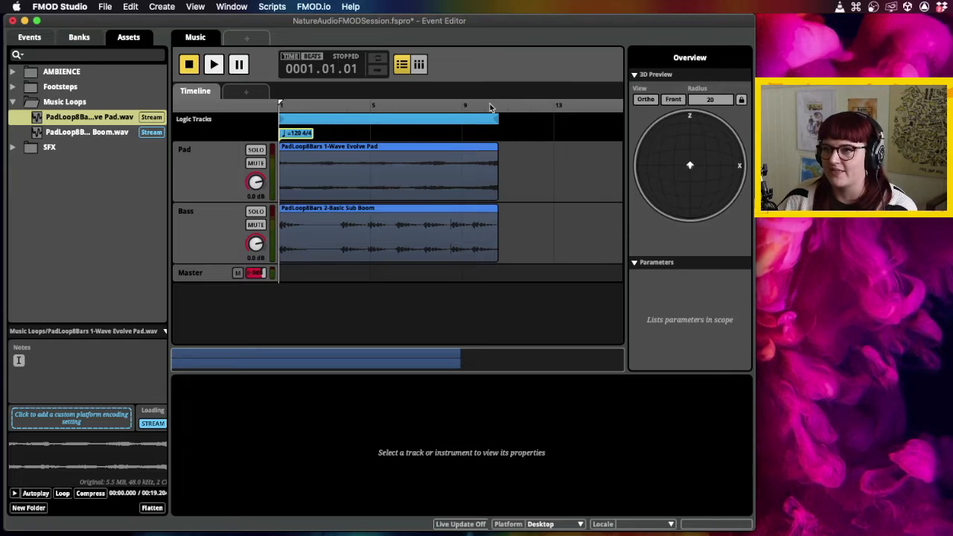
- Set the tempo marker to 100 BPM and check where the loop region and both clips end against the bars
double_click(298, 134)
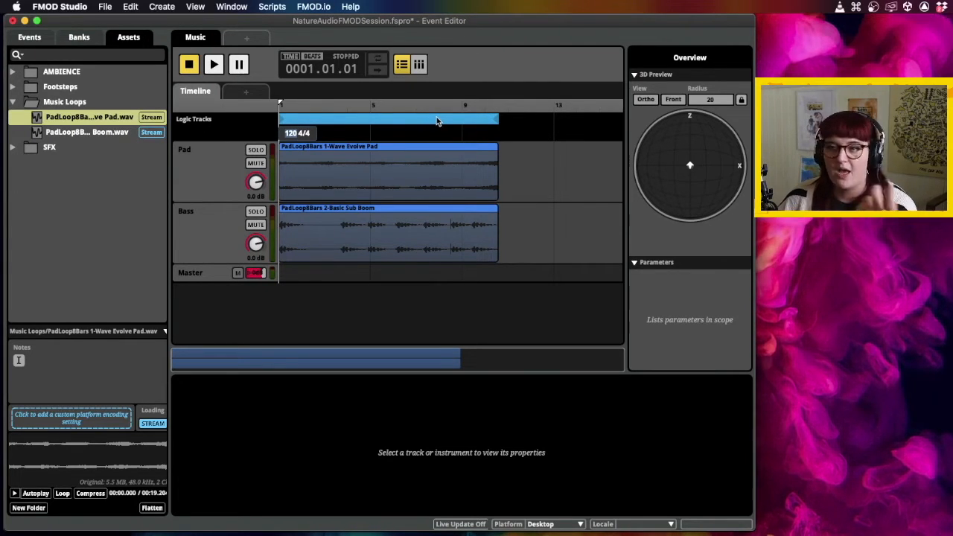
text(100)
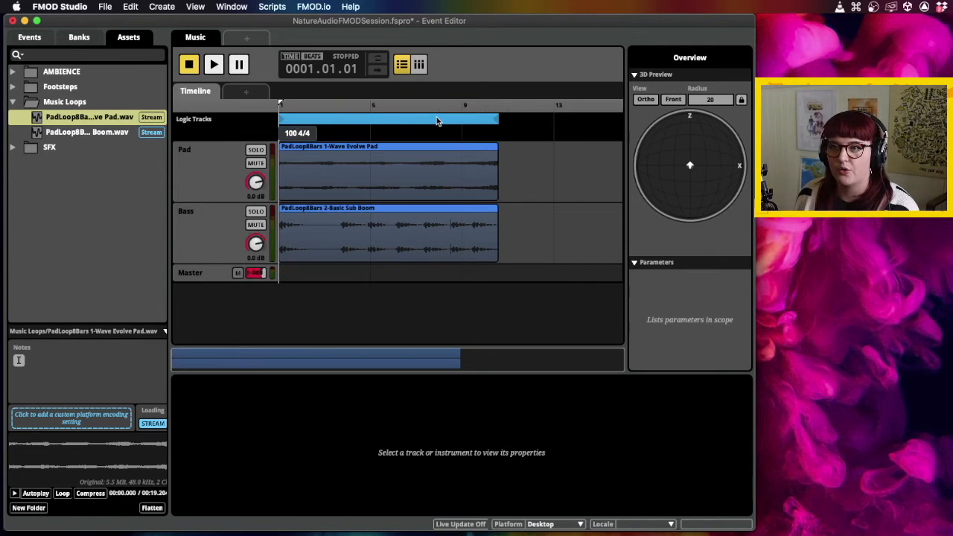
key(Return)
click(572, 116)
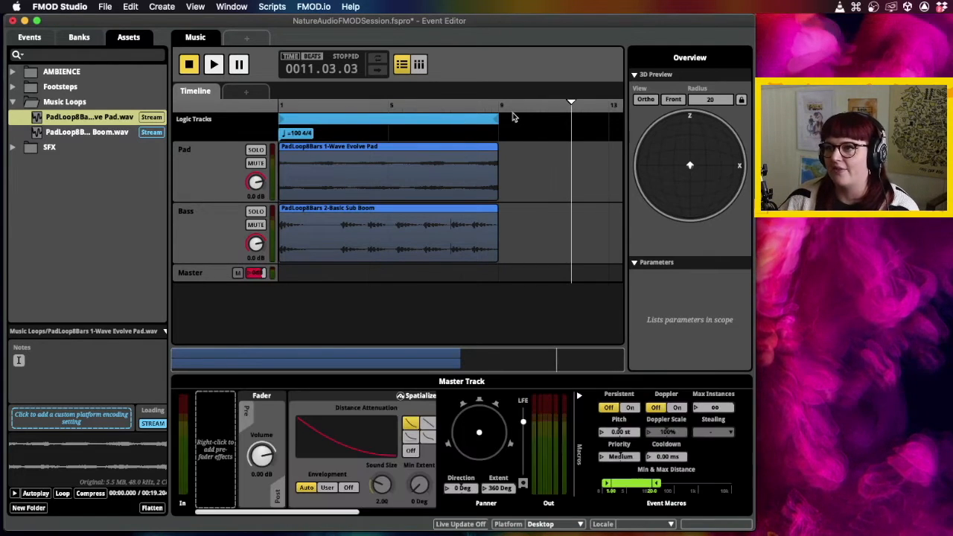
scroll(549, 121, up, 8)
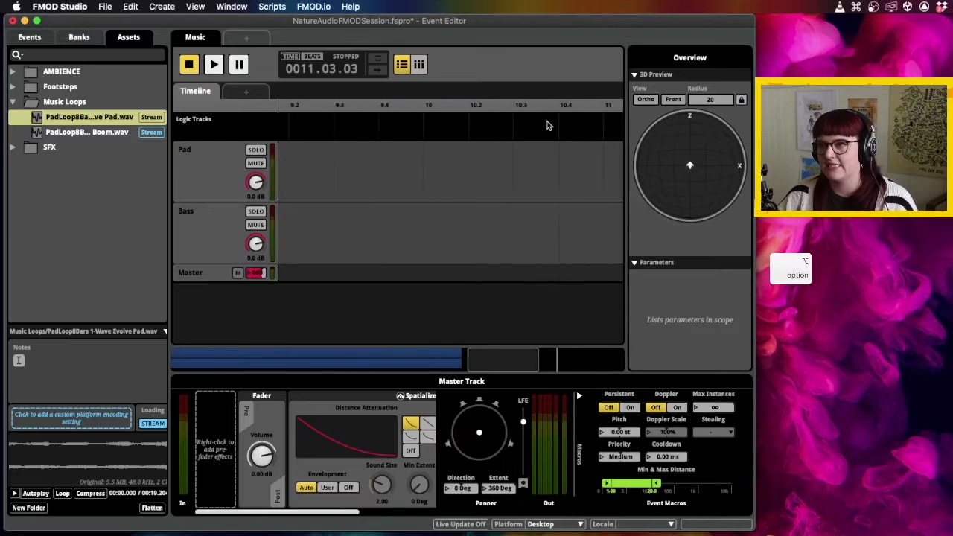
scroll(519, 125, left, 5)
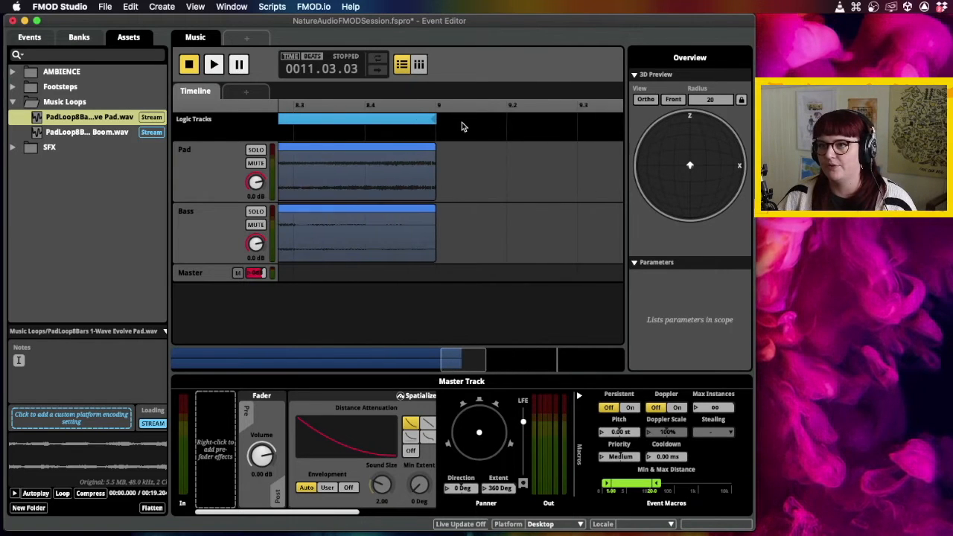
scroll(465, 127, down, 1)
scroll(467, 127, down, 7)
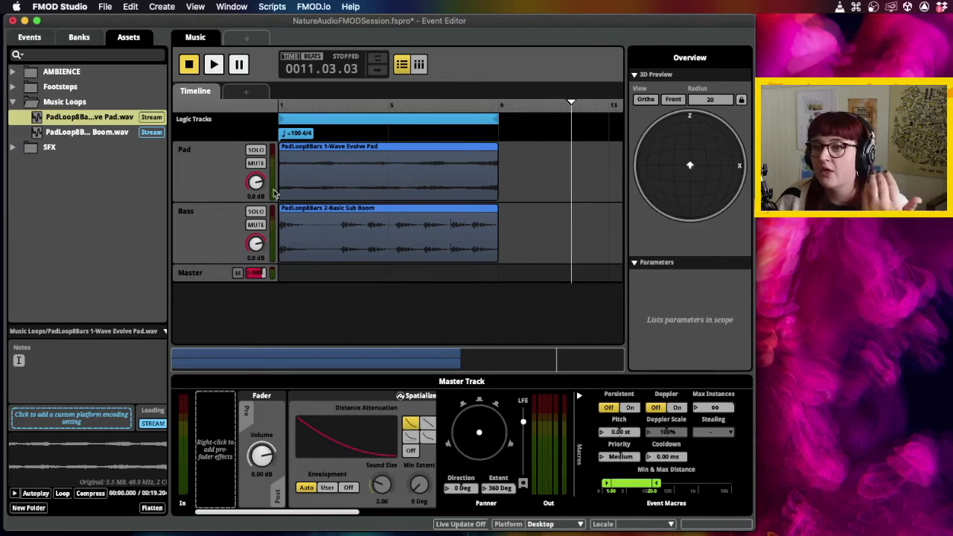
- Play the Music event from the start of the timeline to hear the pad and bass loops together, and stop playback
click(345, 134)
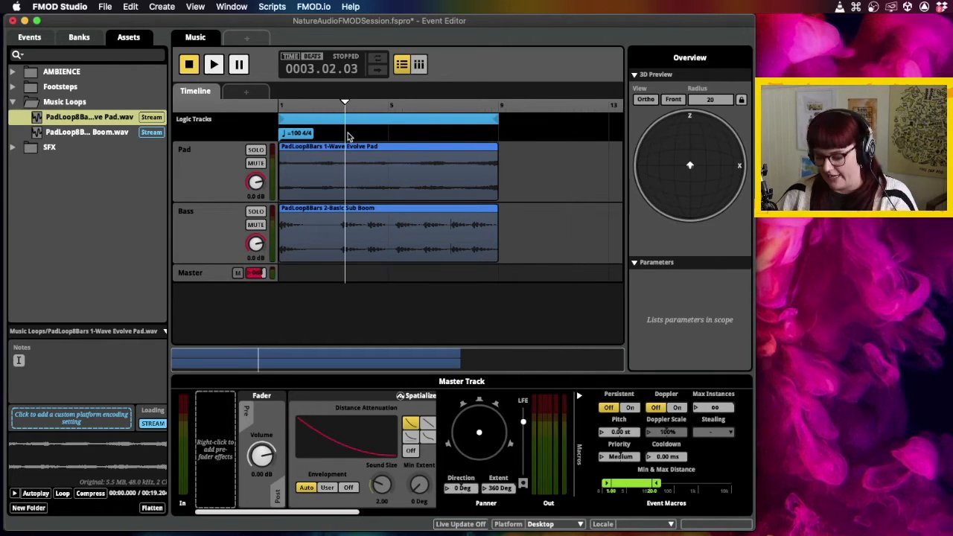
key(Return)
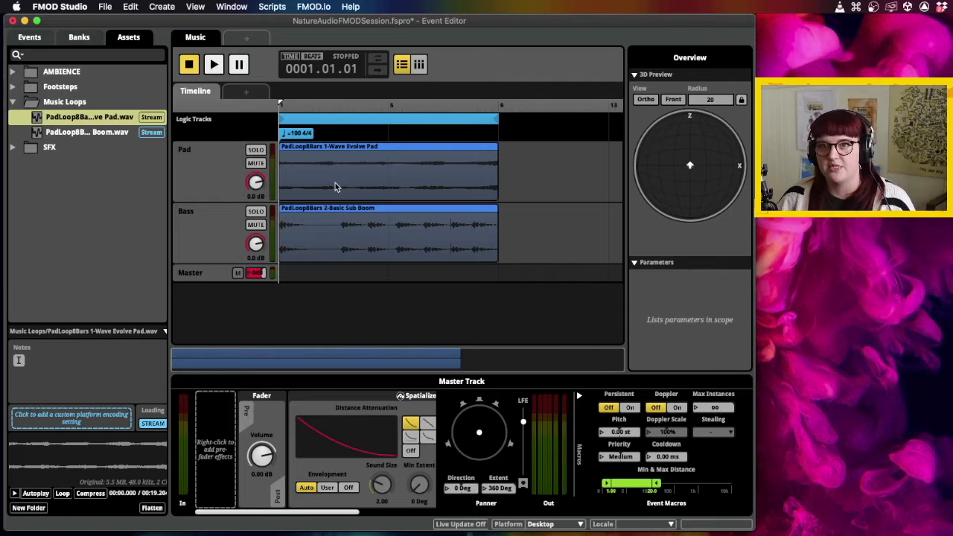
key(space)
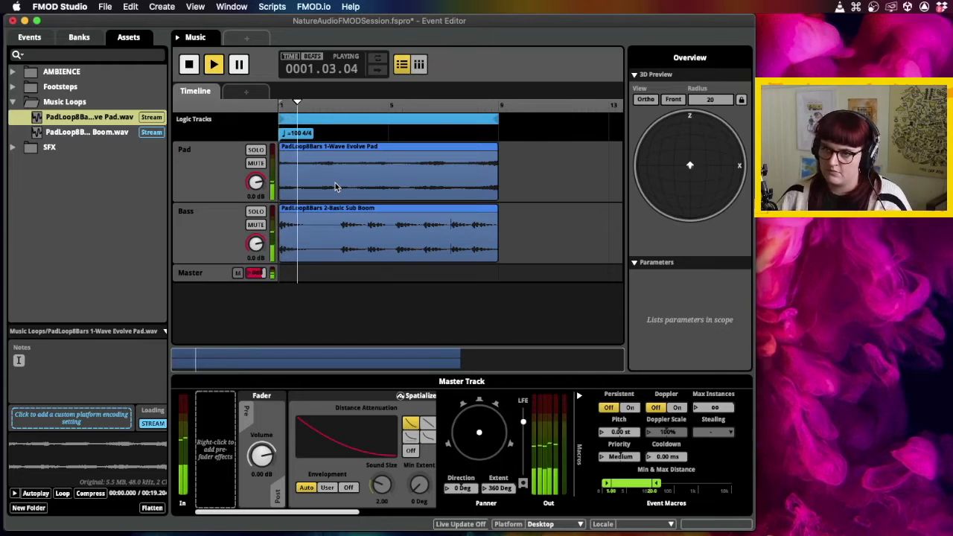
key(space)
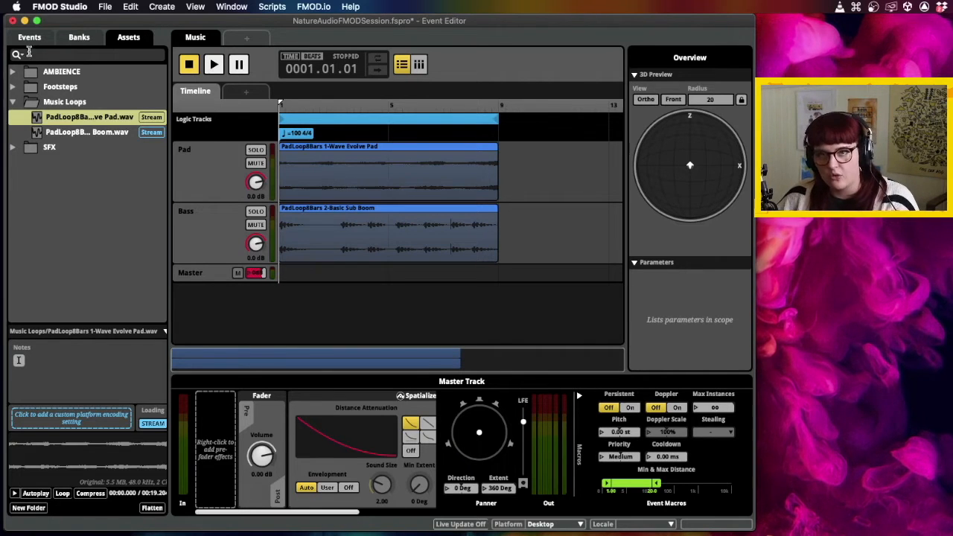
- Assign the unassigned Music event to a bank
click(31, 41)
right_click(76, 151)
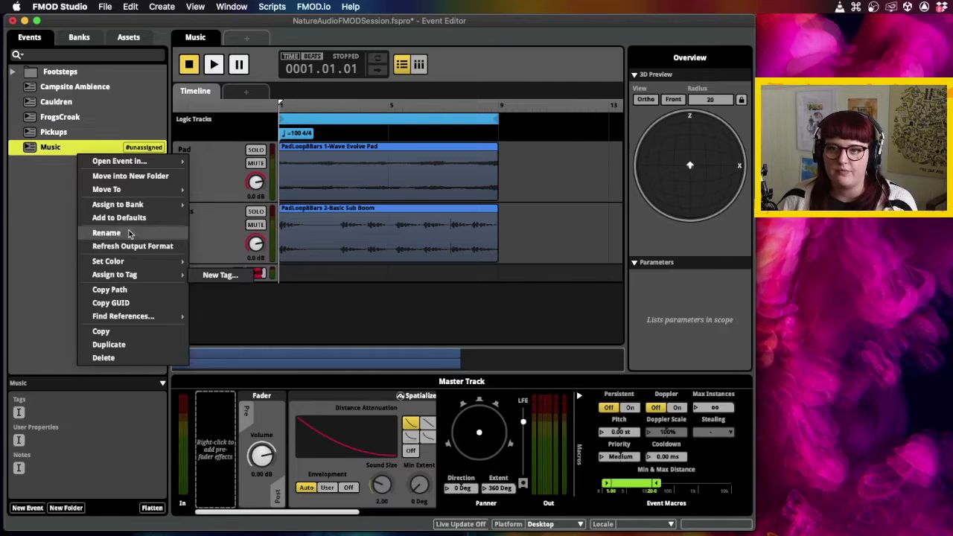
mouse_move(144, 209)
mouse_move(227, 208)
click(301, 236)
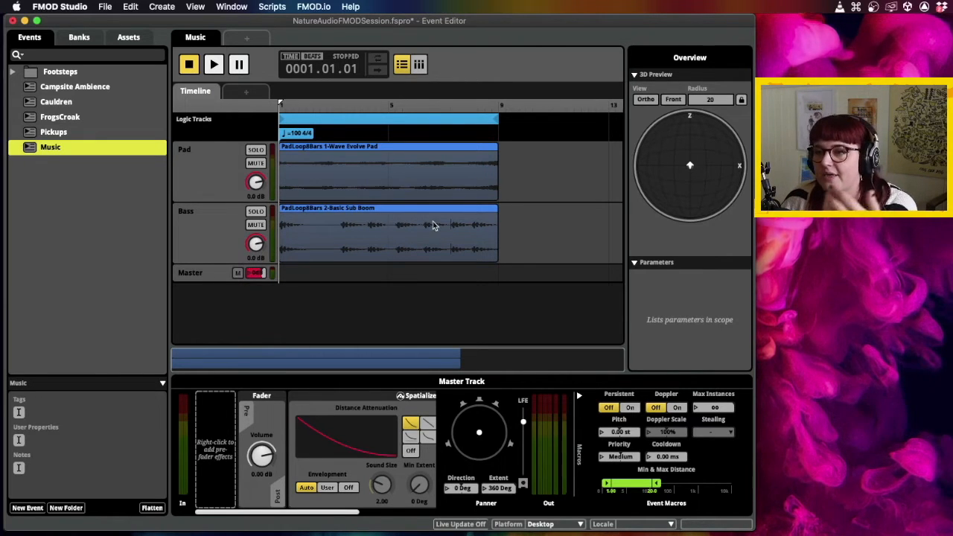
- Start a new parameter for a parameter sheet on the Music event, with the parameter type User: Continuous
click(252, 96)
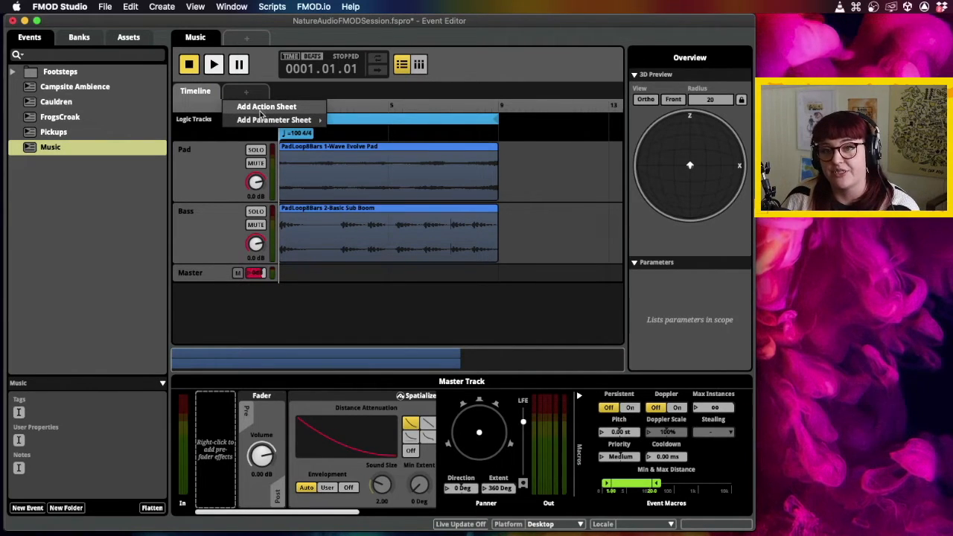
mouse_move(260, 124)
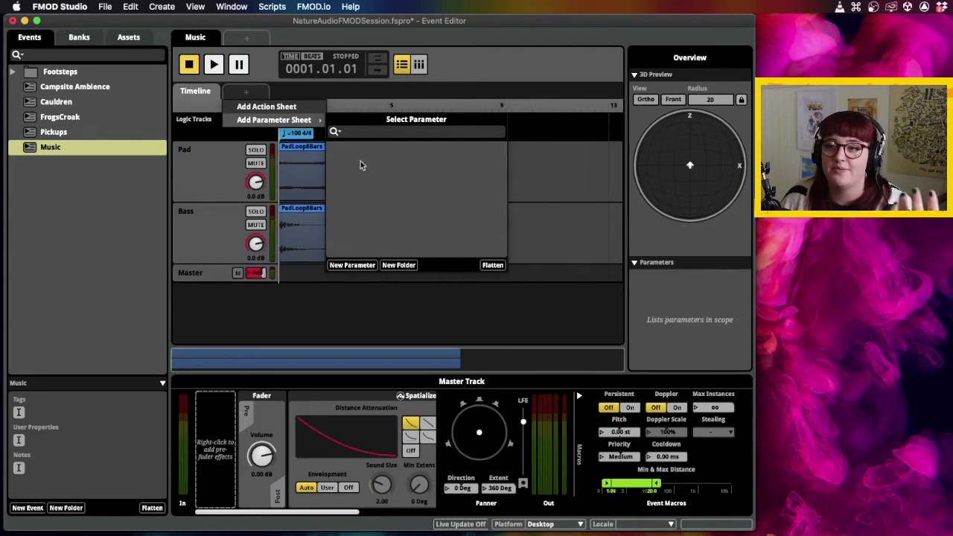
click(350, 265)
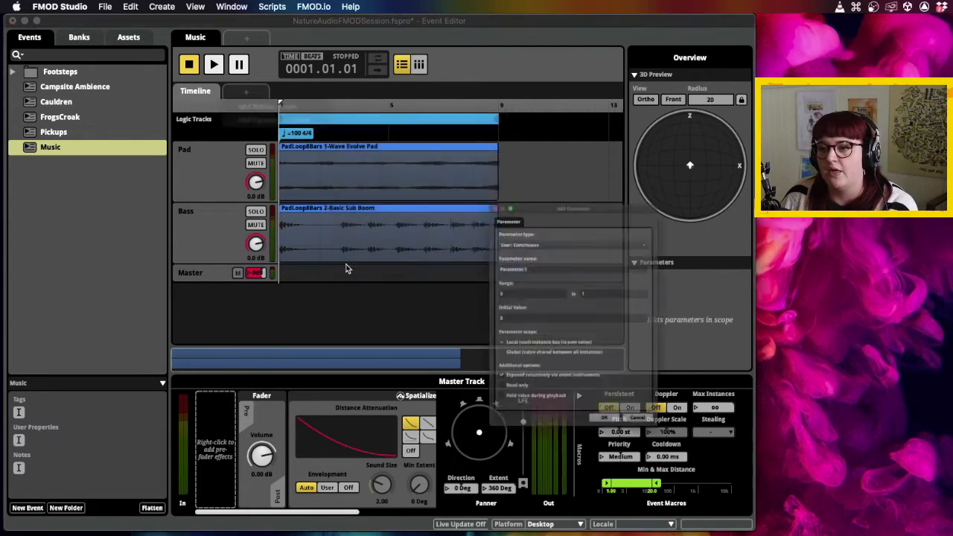
drag(521, 149, 413, 111)
click(421, 167)
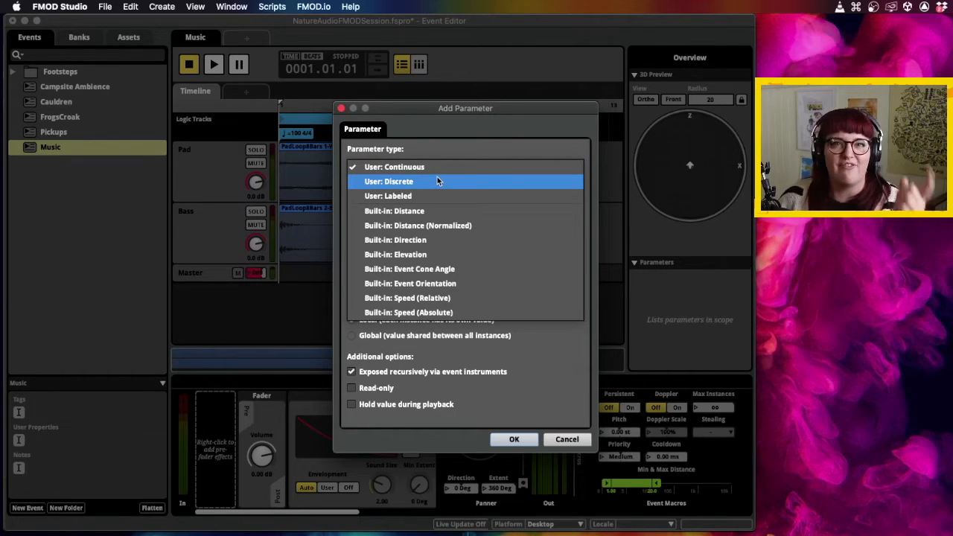
click(439, 169)
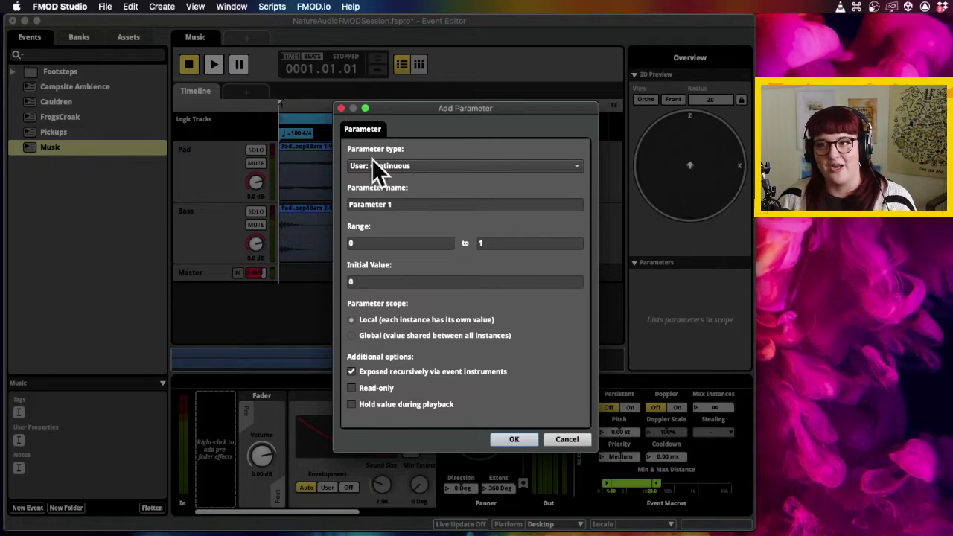
- Name the parameter MusicChange, give it a range of 0 to 2 and global scope, and create it
click(406, 204)
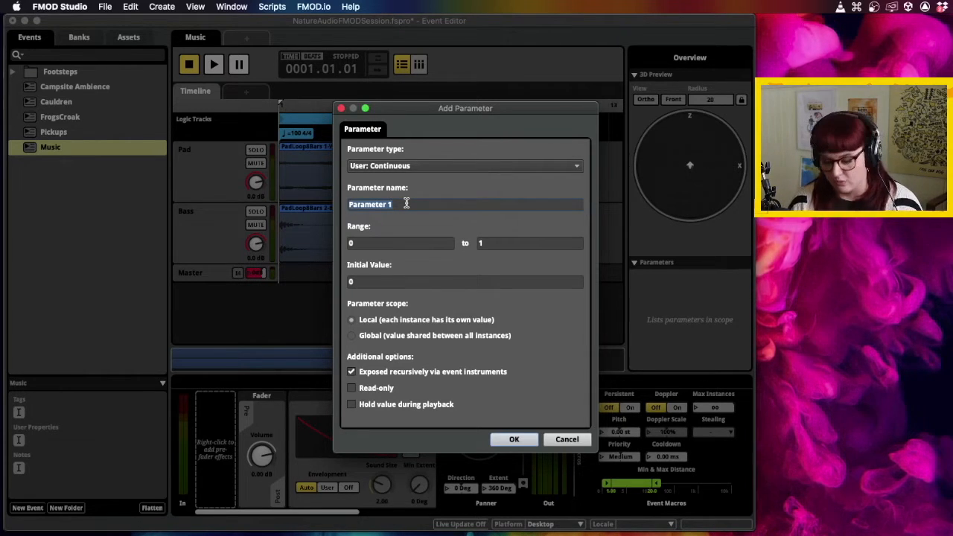
text(MusicChange)
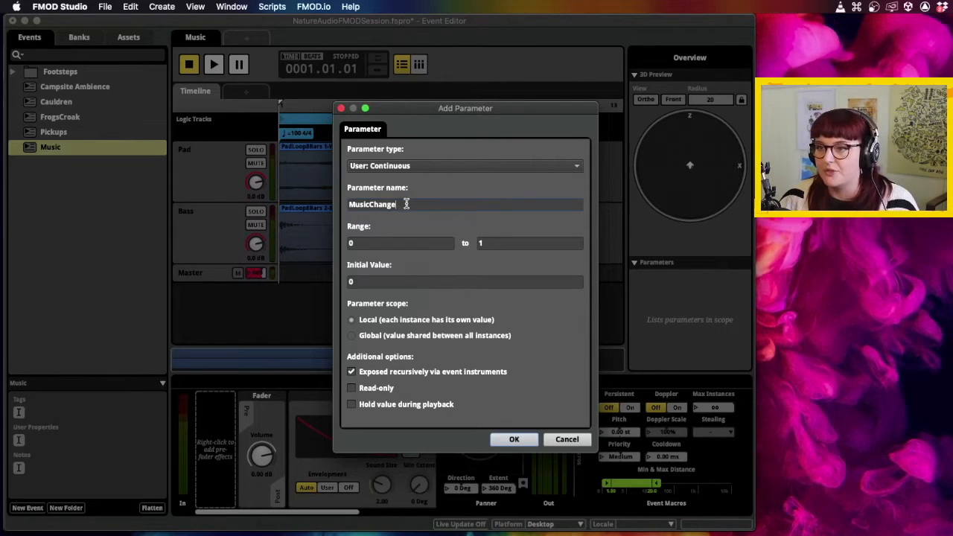
click(500, 243)
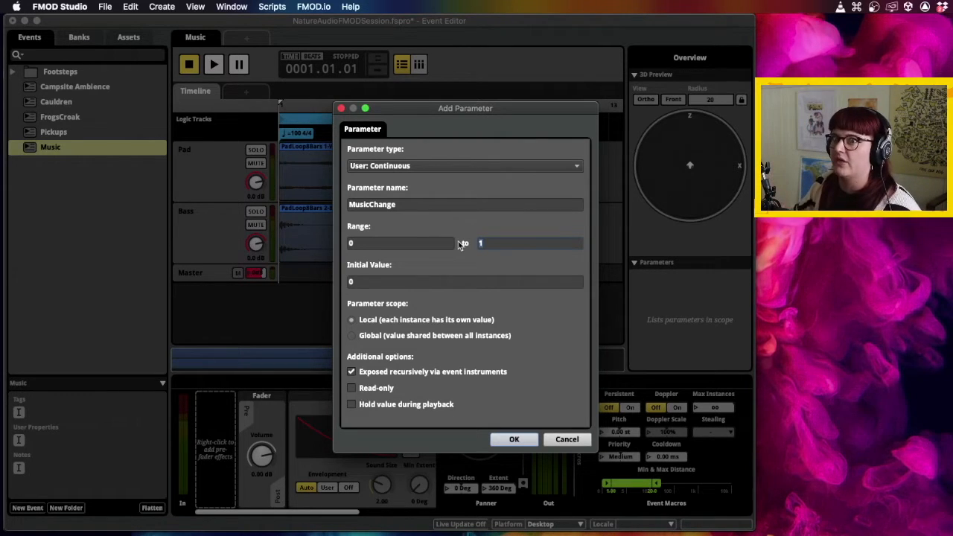
text(2)
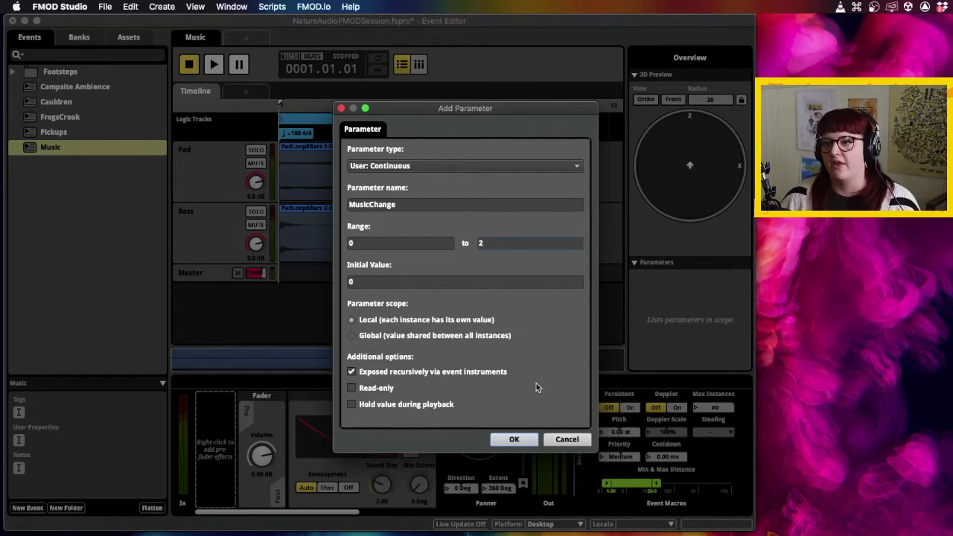
click(430, 338)
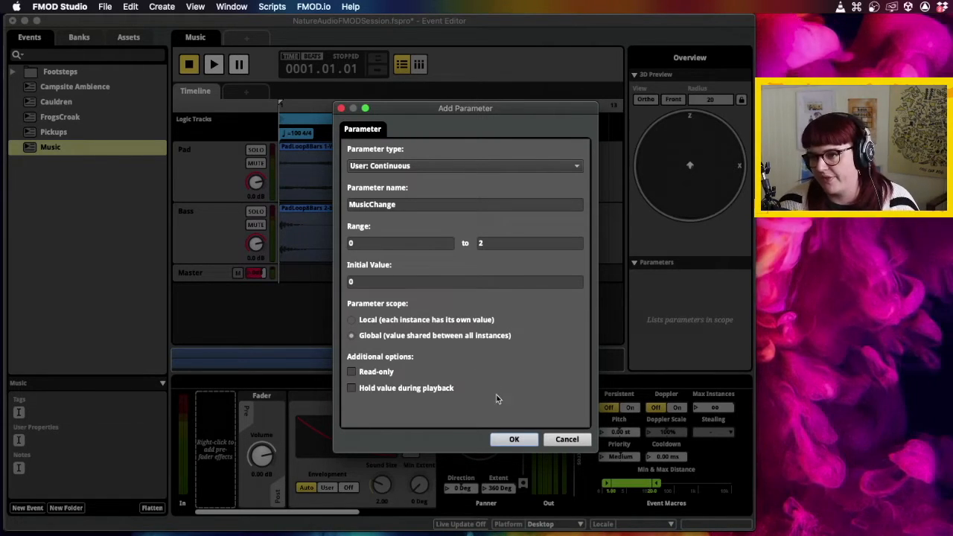
click(516, 440)
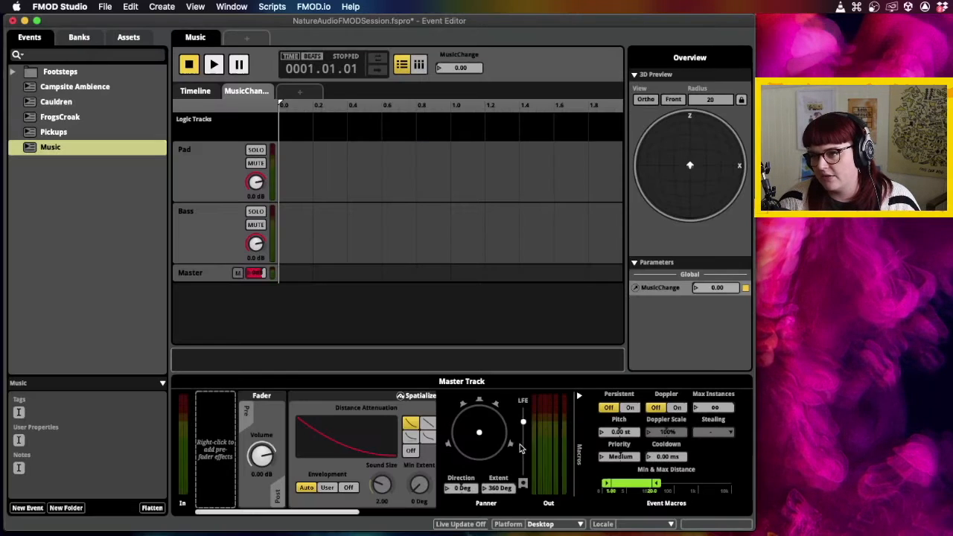
- Add volume automation to both the Pad and Bass tracks on the MusicChange parameter sheet
click(198, 95)
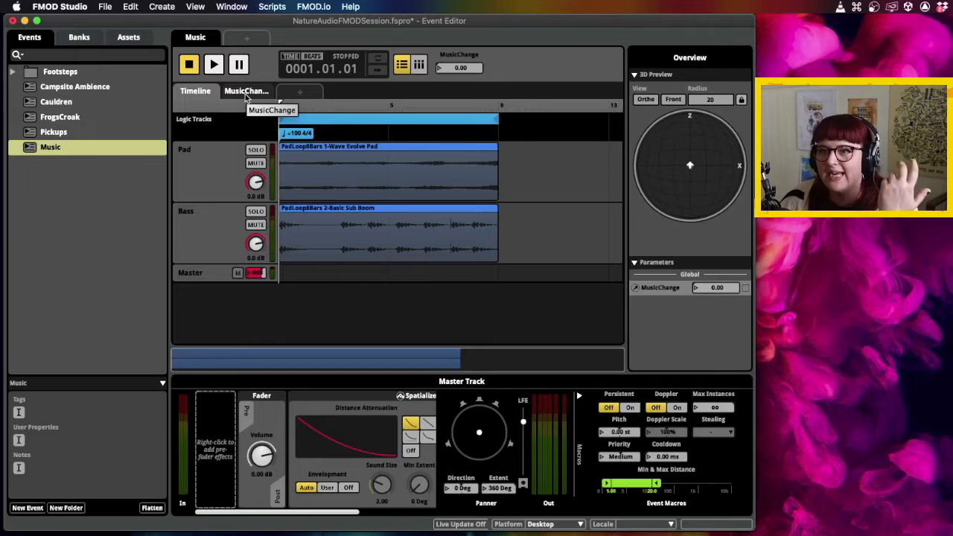
click(246, 94)
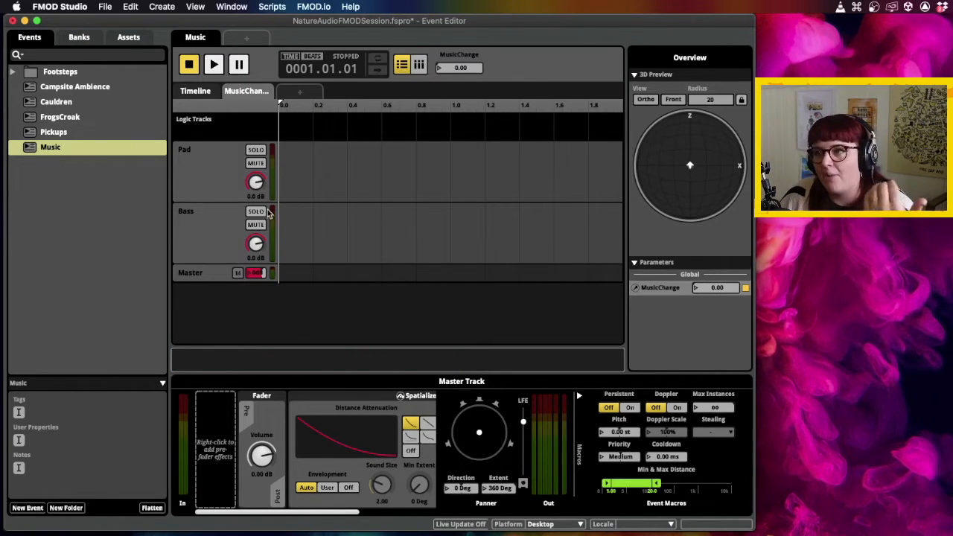
click(197, 95)
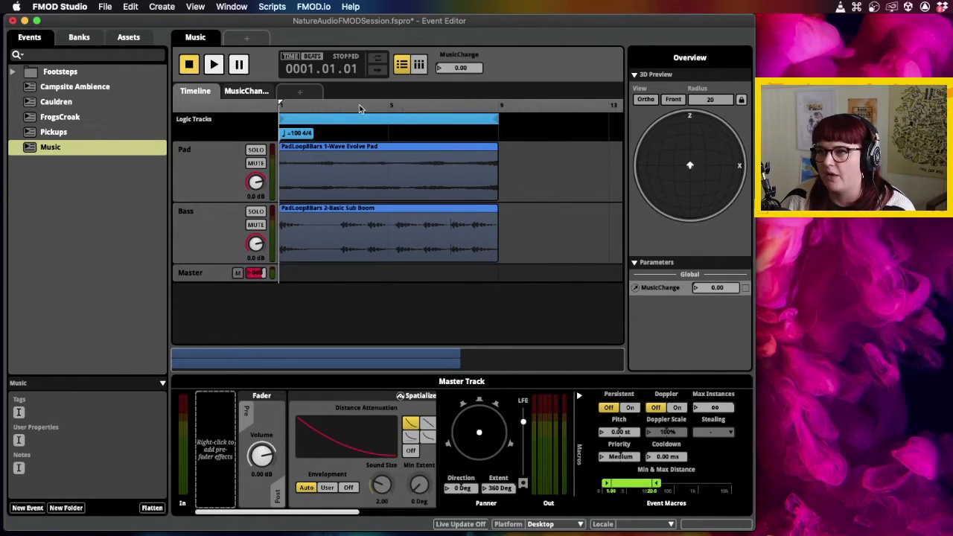
click(260, 94)
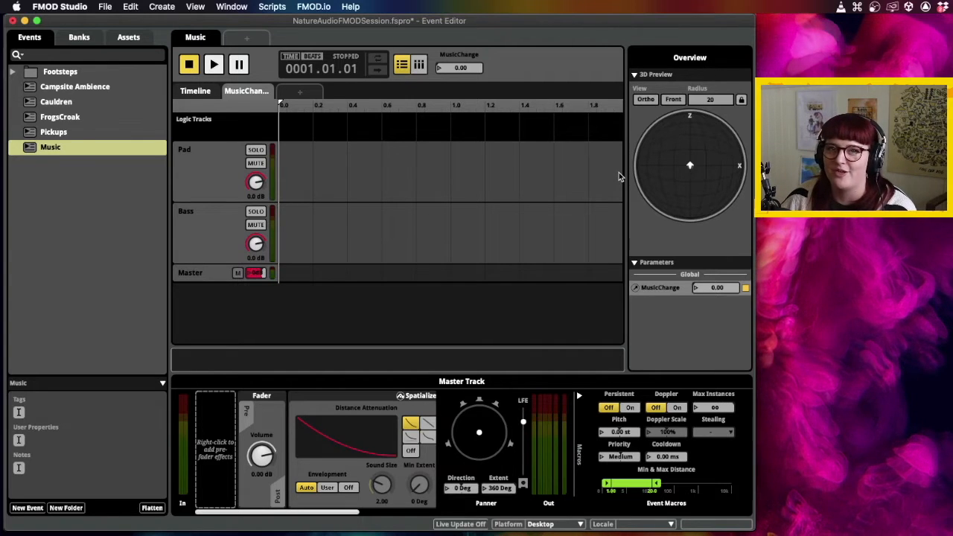
right_click(258, 184)
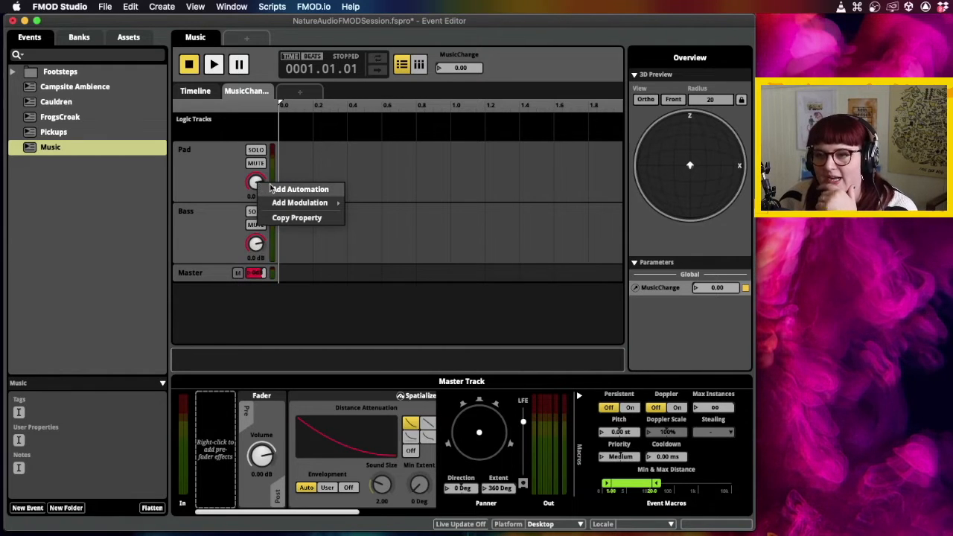
click(270, 189)
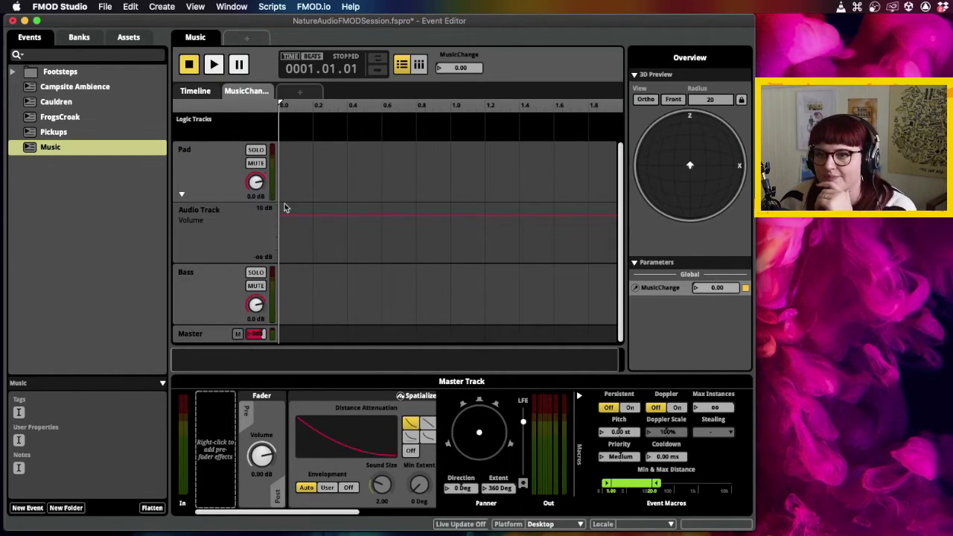
right_click(256, 304)
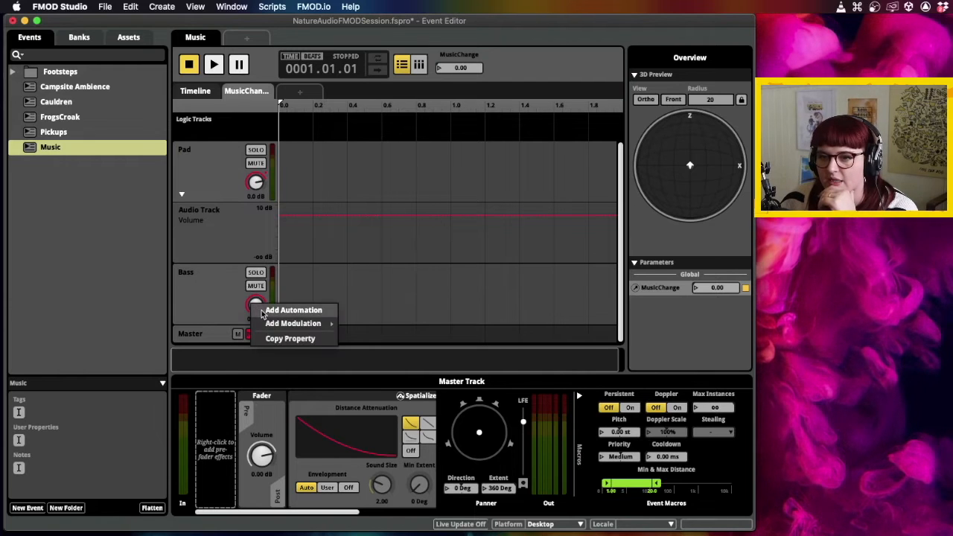
click(270, 309)
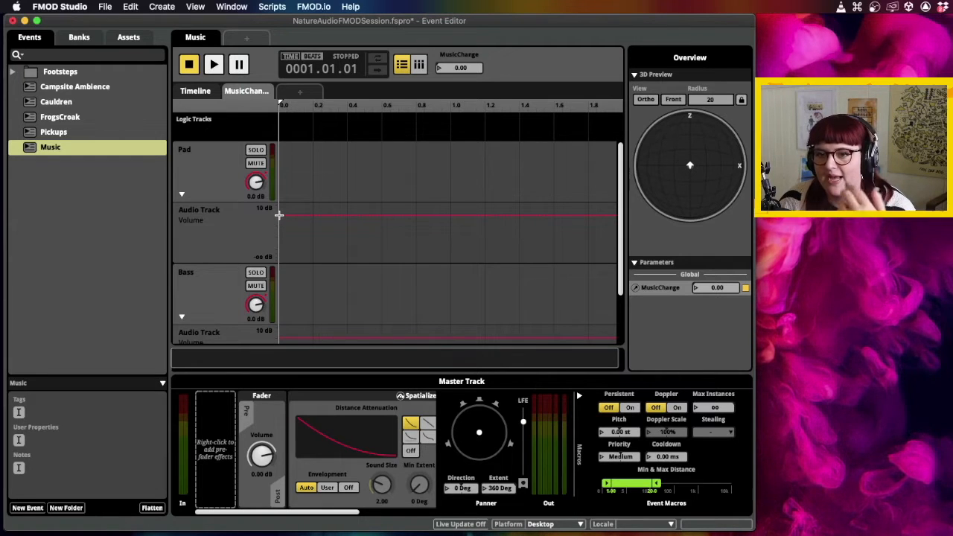
- Add a point at MusicChange 0 on the Pad track's volume automation curve and lower it to -∞ dB
scroll(280, 213, down, 3)
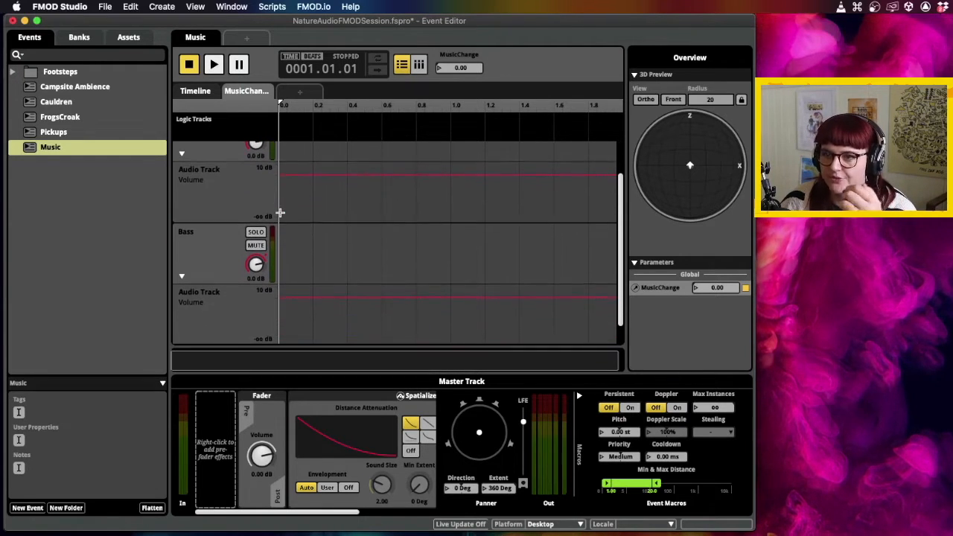
scroll(282, 213, down, 1)
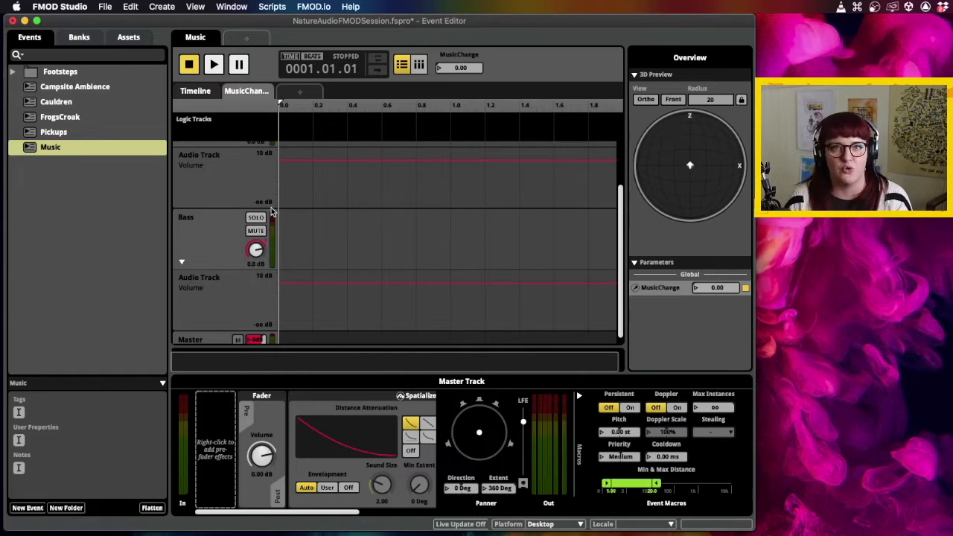
click(279, 160)
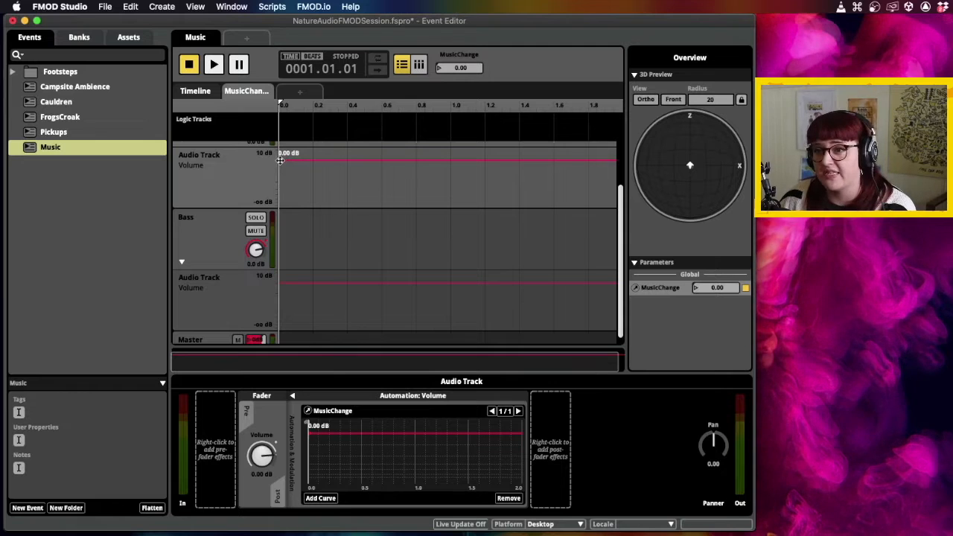
drag(280, 160, 276, 206)
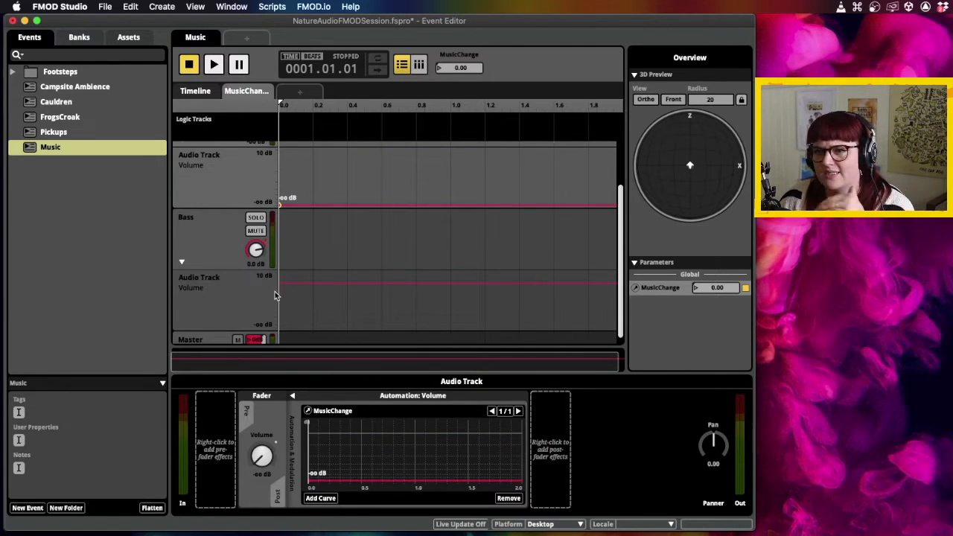
- Add a point at MusicChange 0 on the Bass track's volume automation curve and lower it to -∞ dB
drag(280, 283, 282, 287)
drag(279, 326, 278, 330)
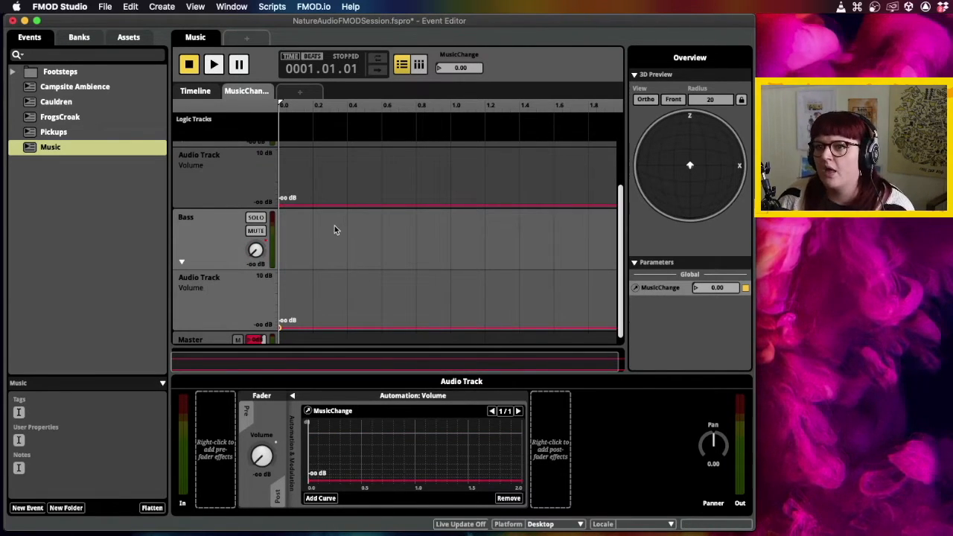
- Add a point at MusicChange 1.0 on the Pad track's volume automation curve and raise it to 0 dB
scroll(412, 241, up, 3)
scroll(439, 244, up, 1)
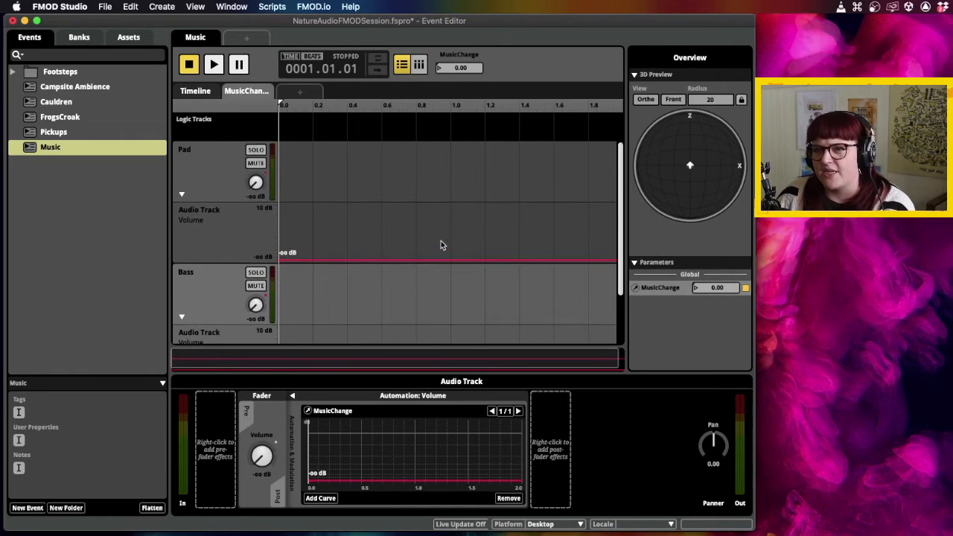
drag(451, 260, 453, 216)
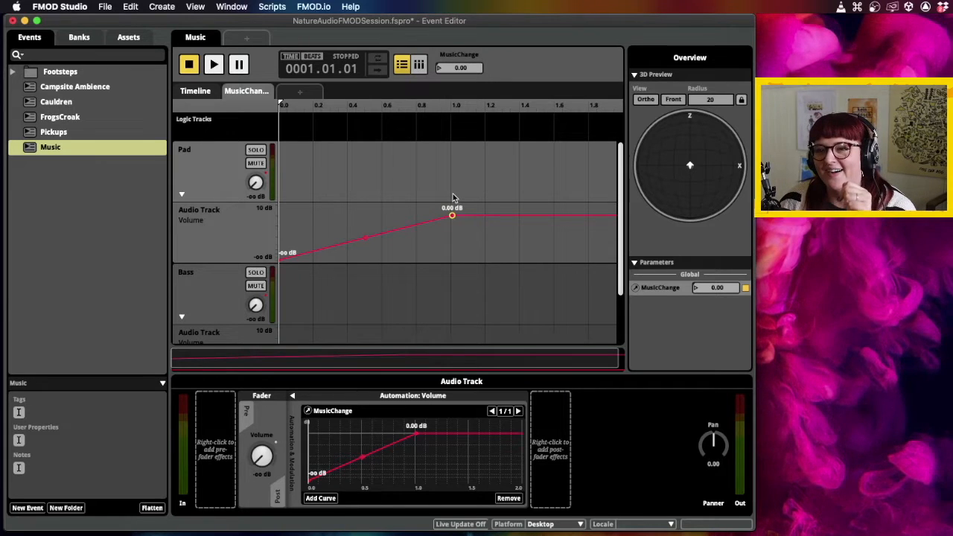
- On the Bass volume curve, add a -∞ dB point at MusicChange 1.0 and a point at 2.0 raised to 0 dB
scroll(455, 196, down, 3)
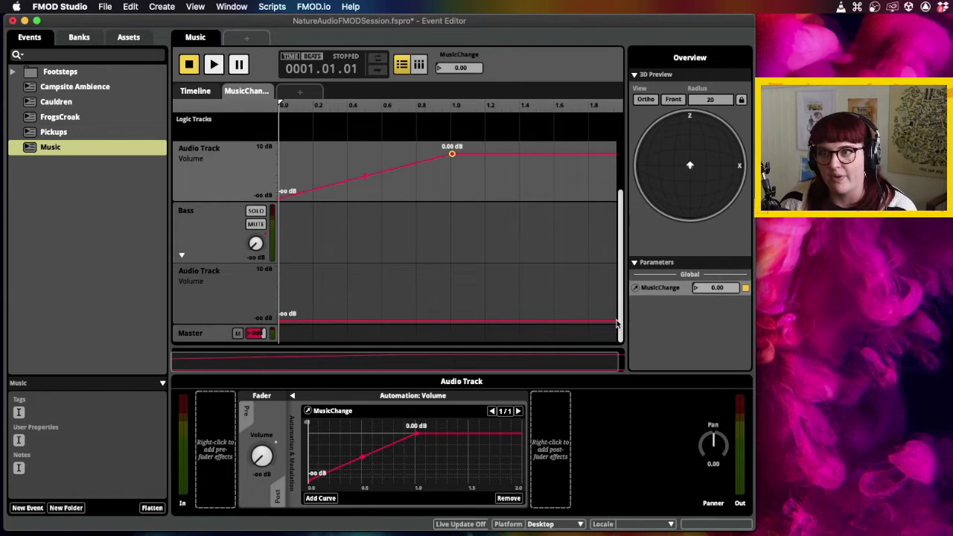
click(452, 321)
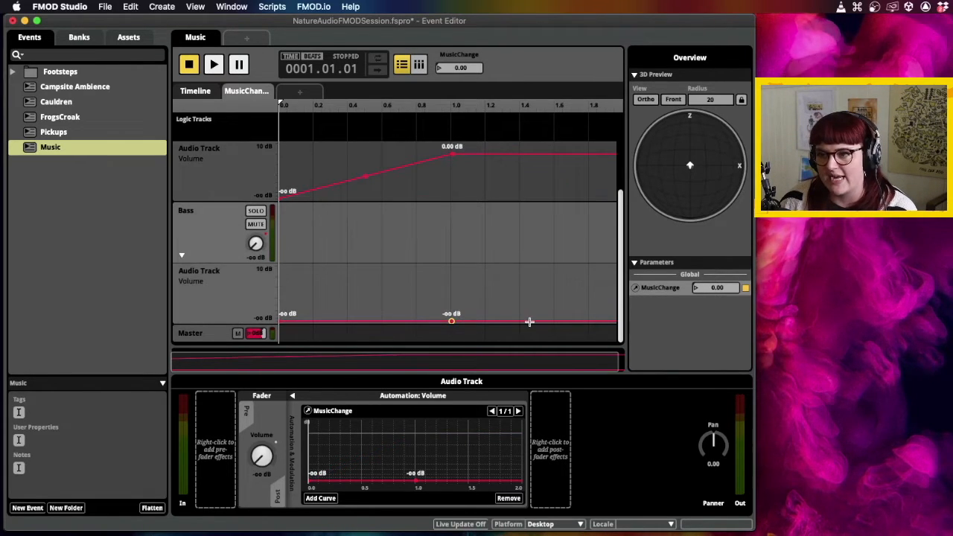
click(614, 321)
drag(614, 314, 615, 277)
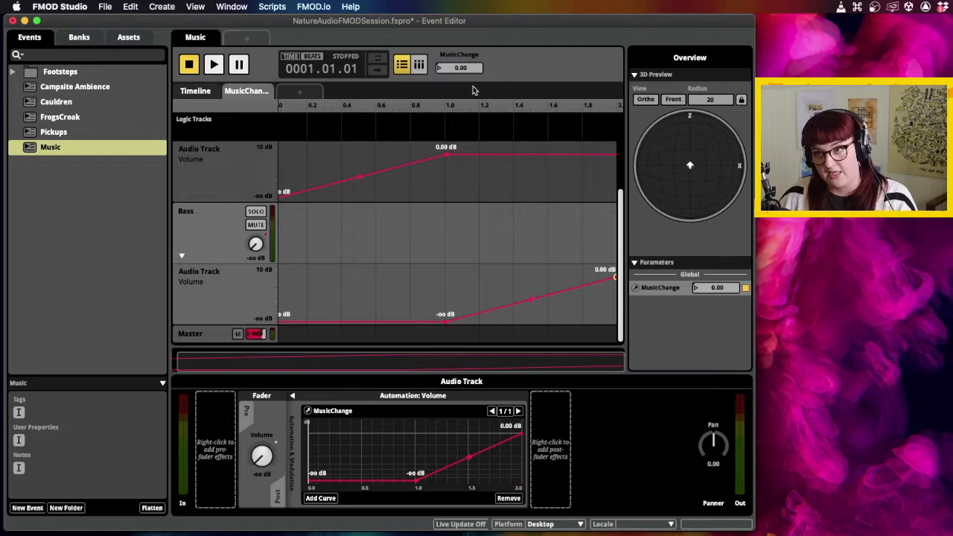
- Audition the Music event while moving MusicChange from 0 to about 1, up to 2 and back to 0, and stop playback
scroll(445, 191, up, 1)
scroll(445, 191, up, 1)
key(space)
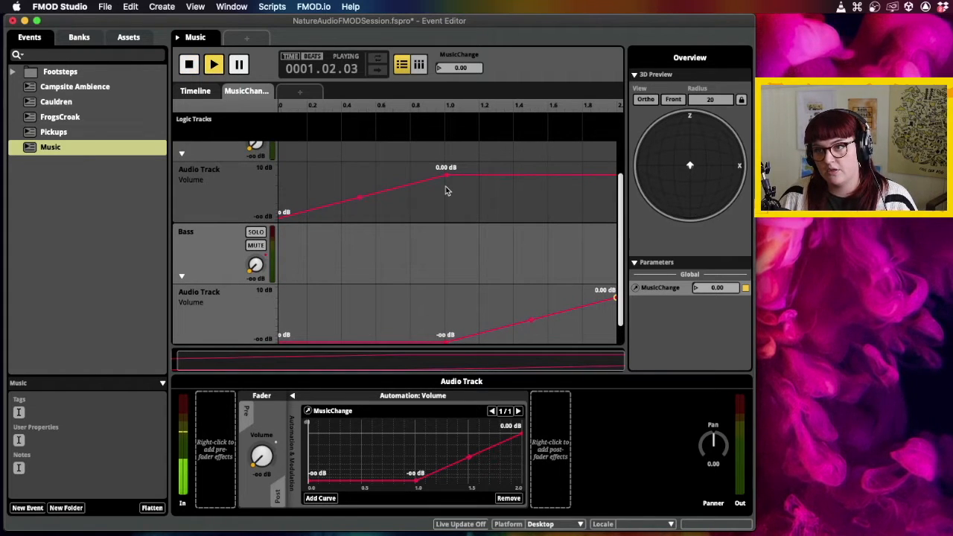
scroll(297, 216, down, 1)
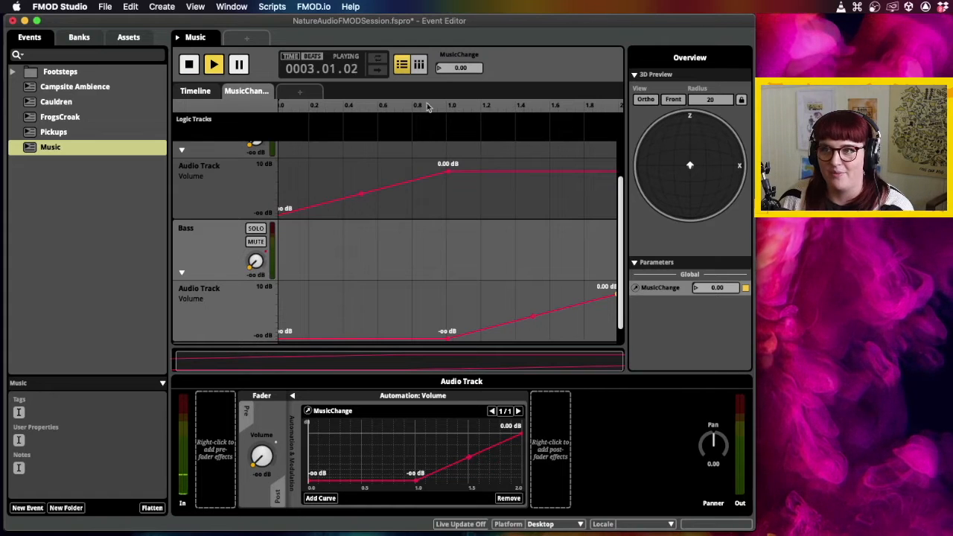
drag(459, 68, 482, 137)
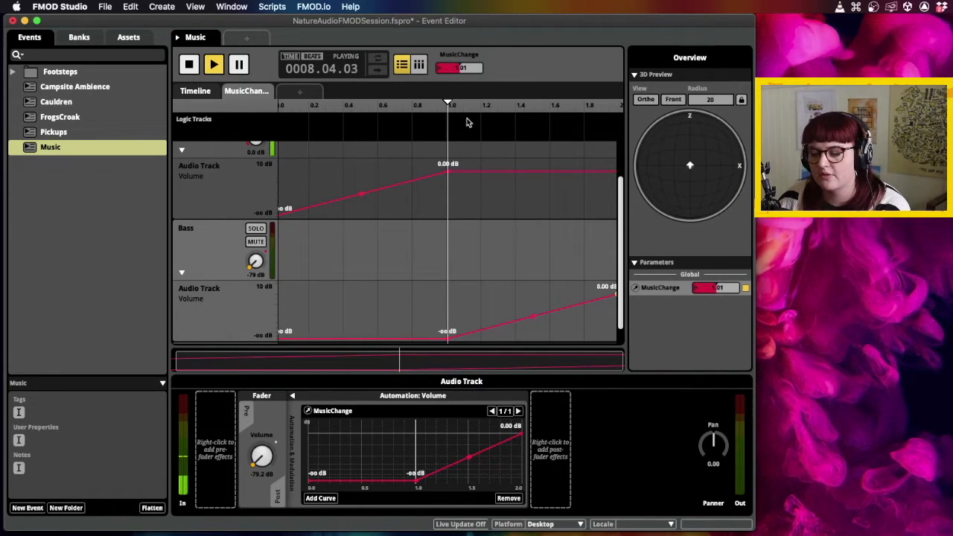
drag(472, 69, 473, 30)
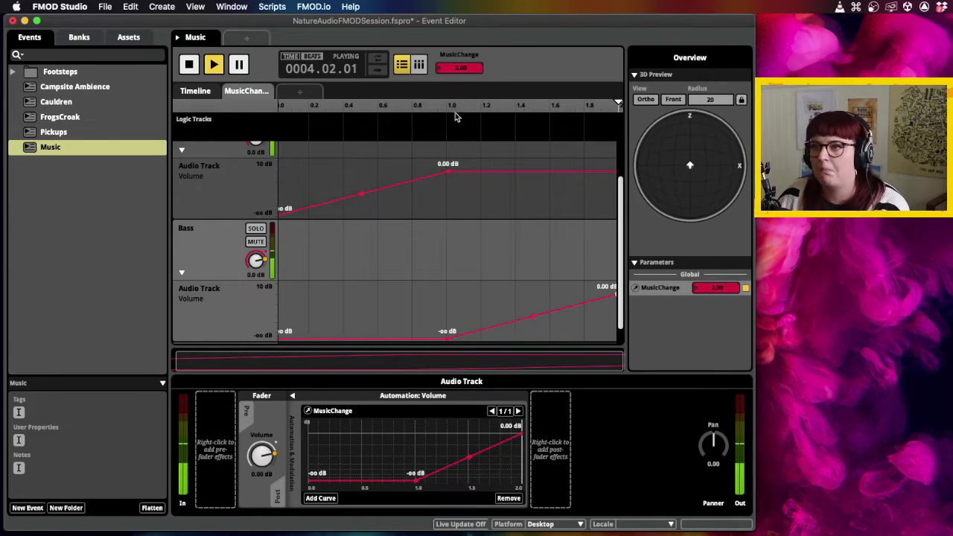
drag(479, 69, 479, 172)
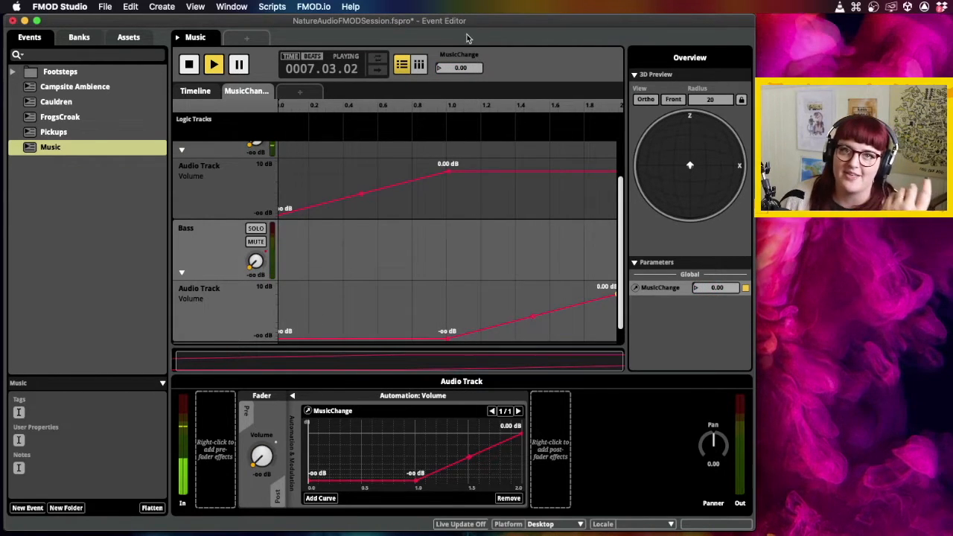
key(space)
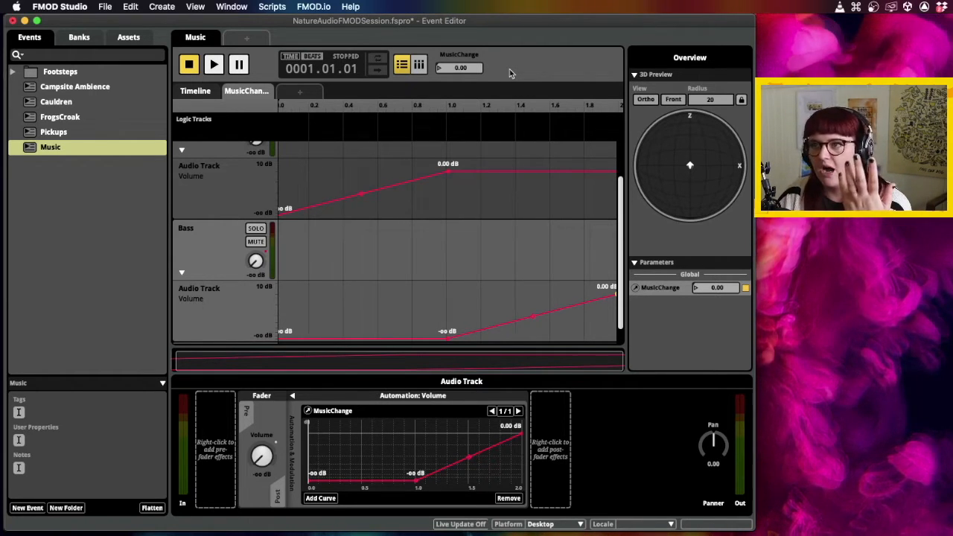
- Collapse the automation lanes of the Pad and Bass tracks, reopen the Pad's lane, and briefly check the timeline sheet
scroll(417, 223, down, 1)
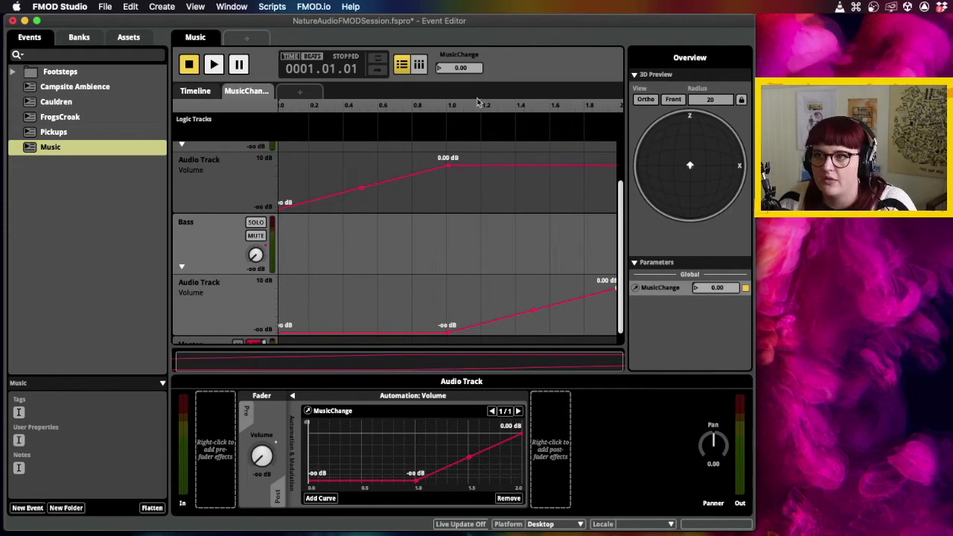
scroll(506, 185, up, 2)
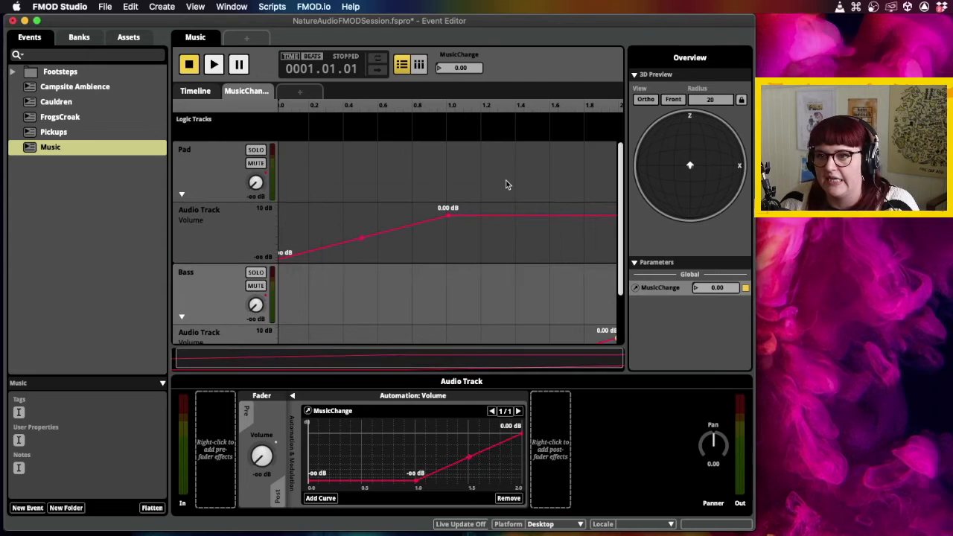
click(183, 190)
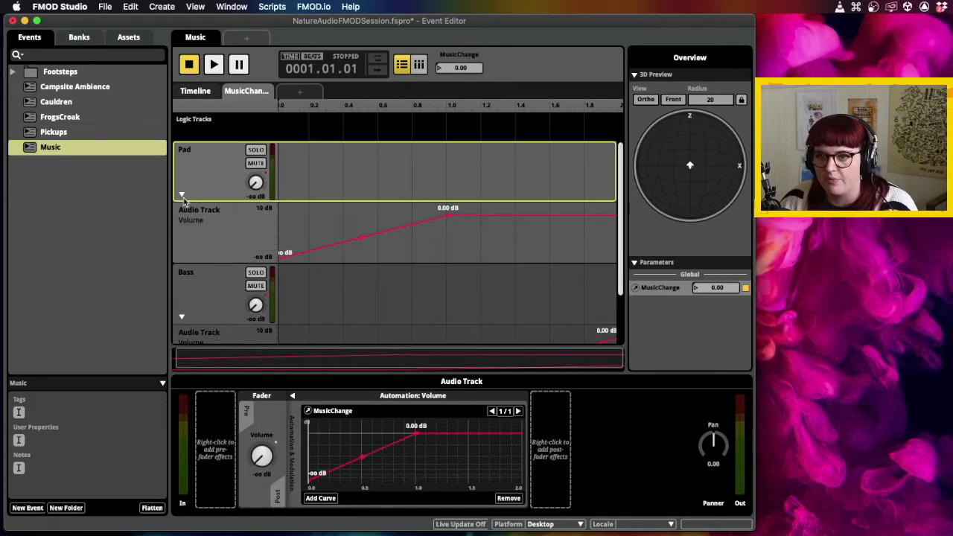
click(181, 194)
click(181, 256)
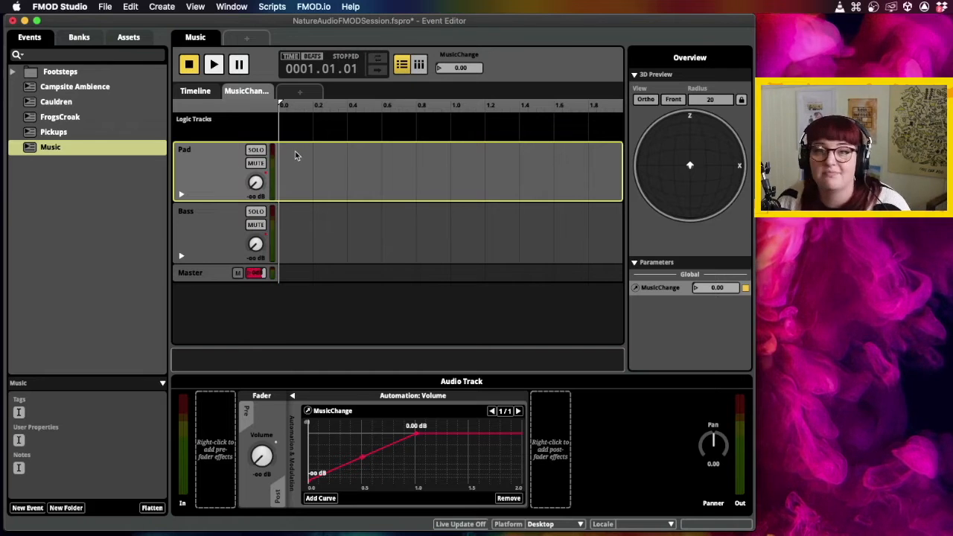
click(181, 195)
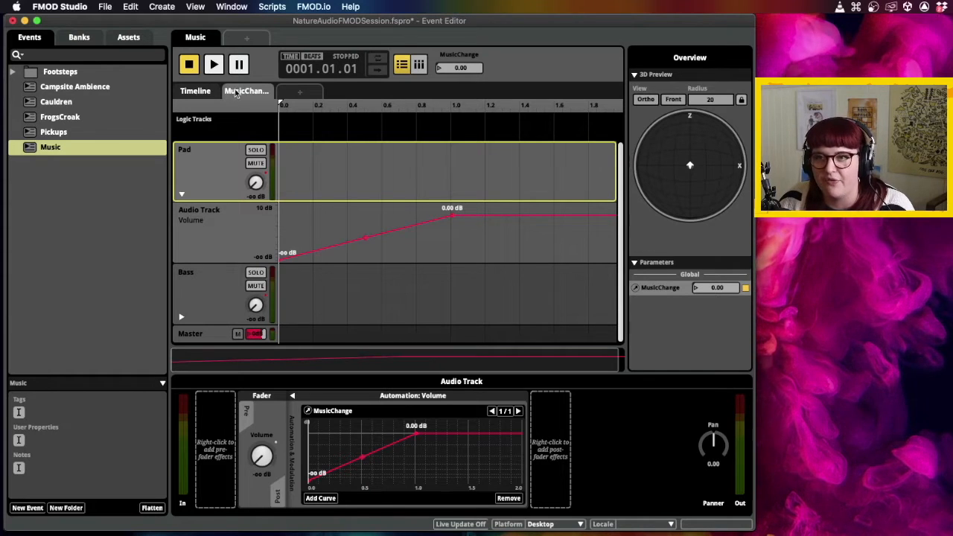
click(200, 93)
click(242, 92)
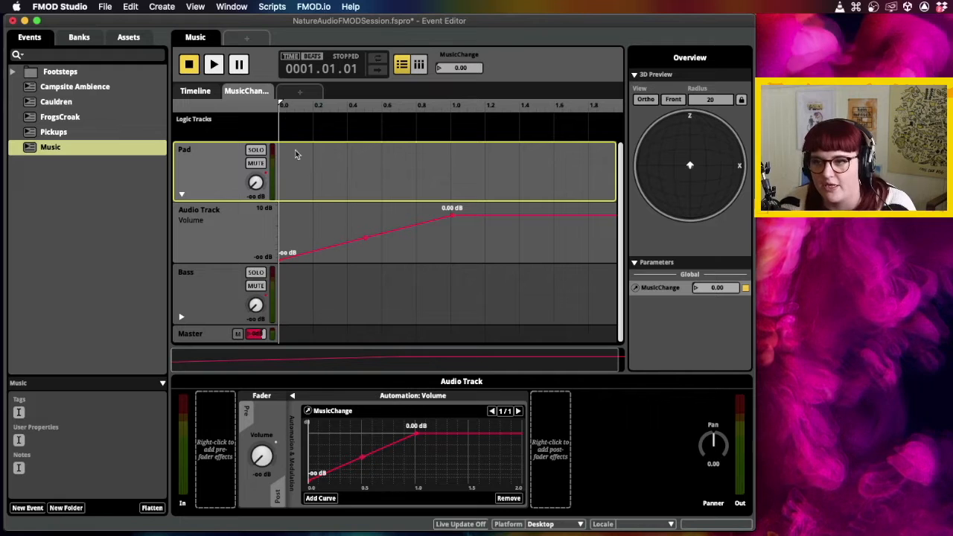
- Add a pre-fader 3-EQ effect to the Pad track and add automation to its High gain
right_click(234, 433)
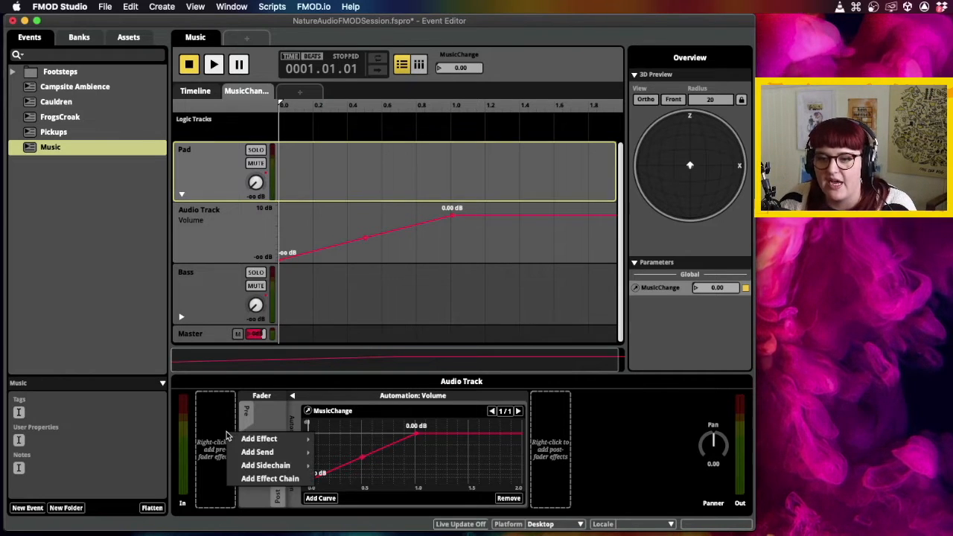
mouse_move(261, 440)
click(348, 359)
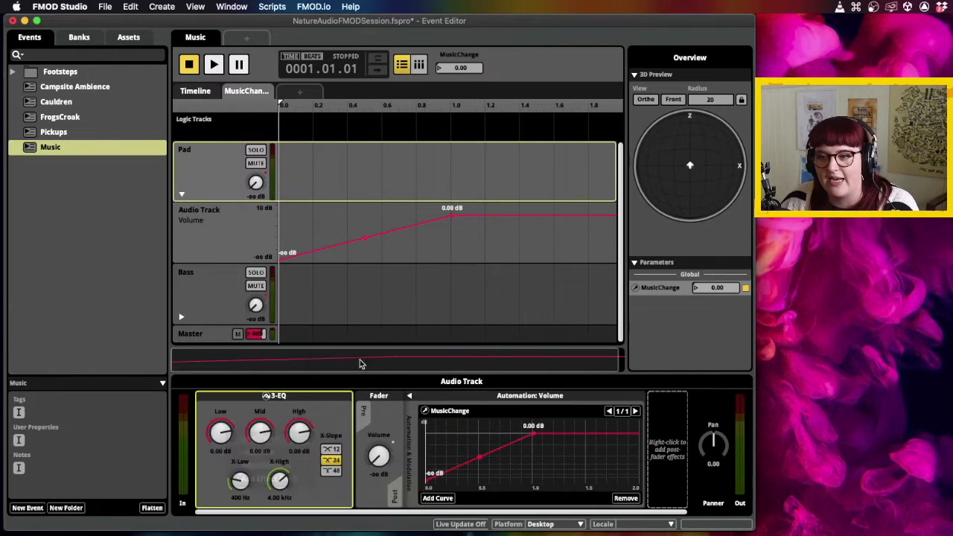
right_click(298, 435)
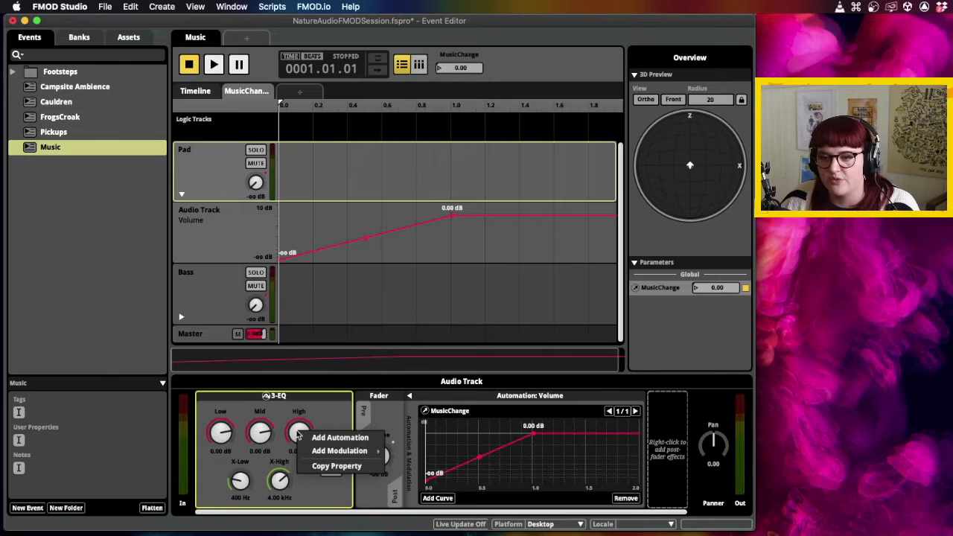
click(335, 439)
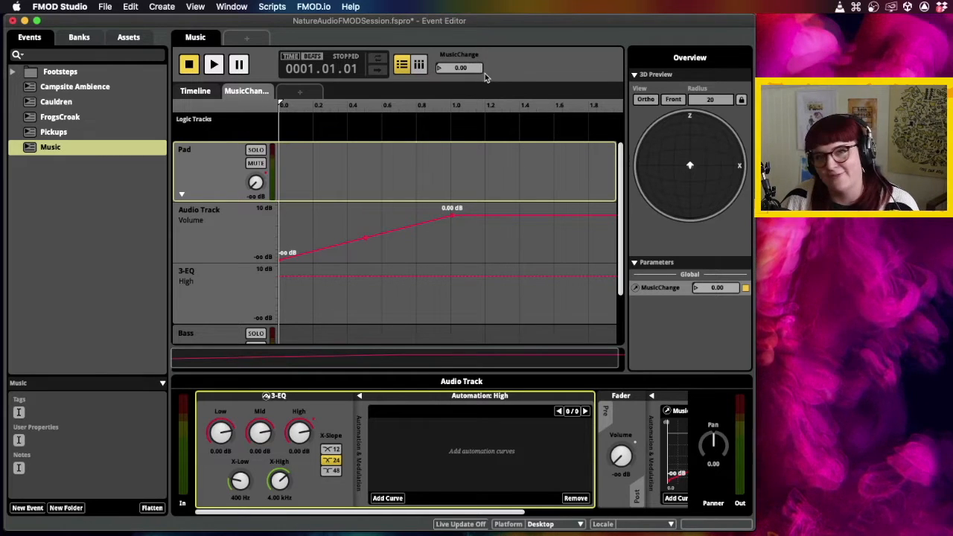
- Remove the 3-EQ High automation from the Pad track on the MusicChange sheet
click(196, 95)
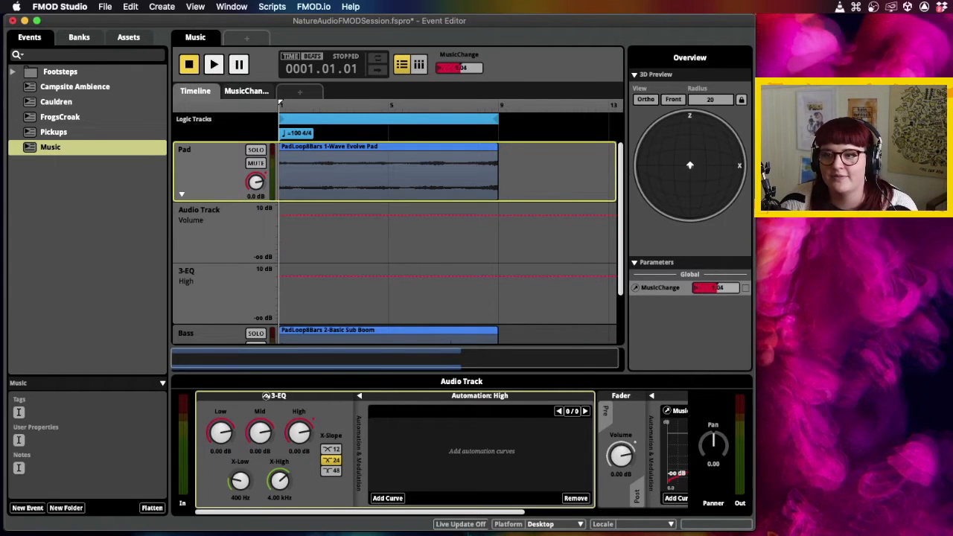
click(242, 93)
scroll(239, 235, down, 1)
click(216, 263)
click(213, 264)
right_click(212, 264)
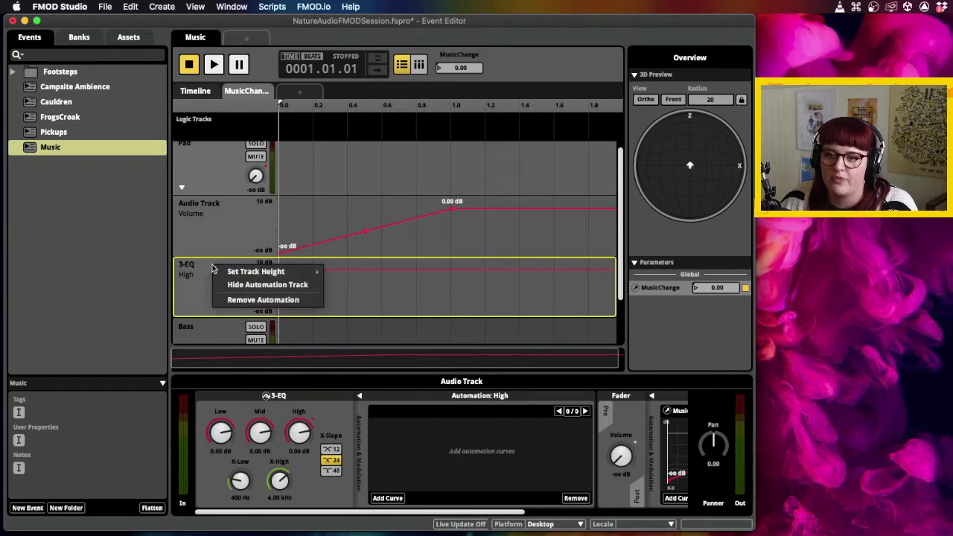
click(259, 301)
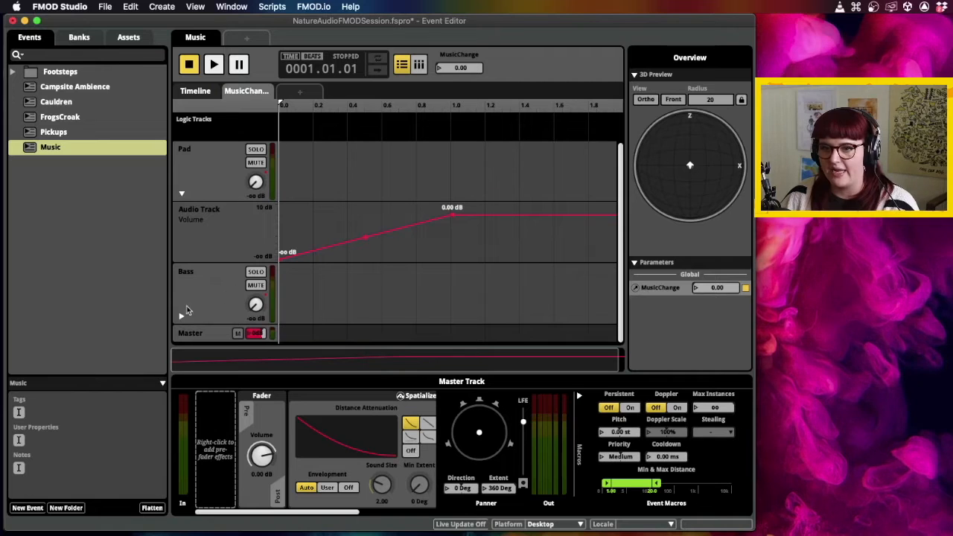
- Show the Bass track's automation and bend its volume segment between MusicChange 1.0 and 2.0 slightly downward
click(182, 316)
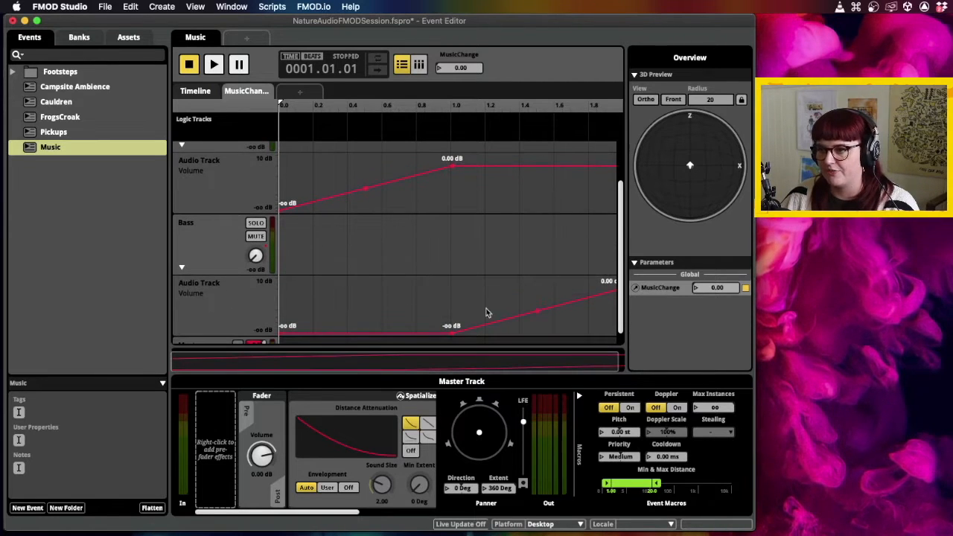
mouse_move(537, 312)
mouse_down()
mouse_move(536, 321)
mouse_move(537, 302)
mouse_move(537, 313)
mouse_up()
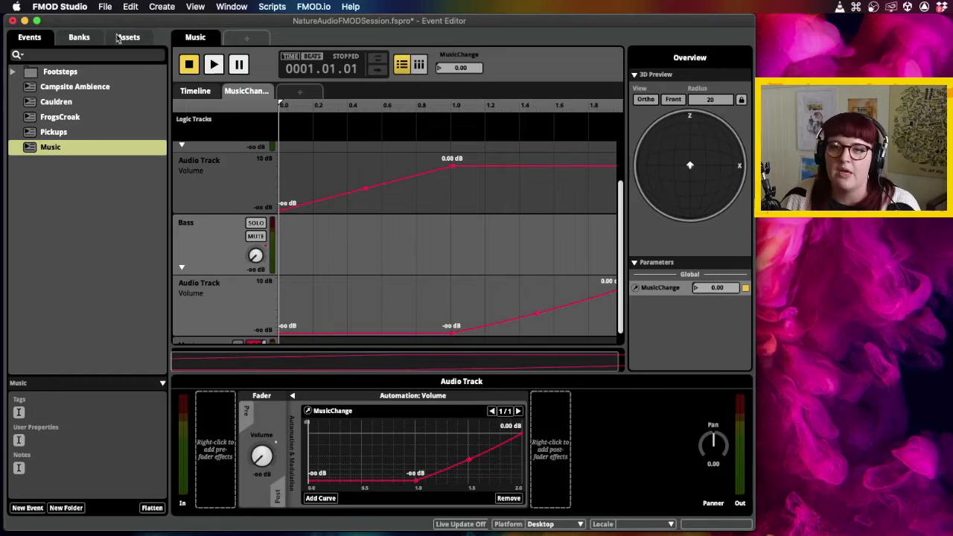
- Build the FMOD project for all platforms and refresh the banks in Unity immediately
click(106, 8)
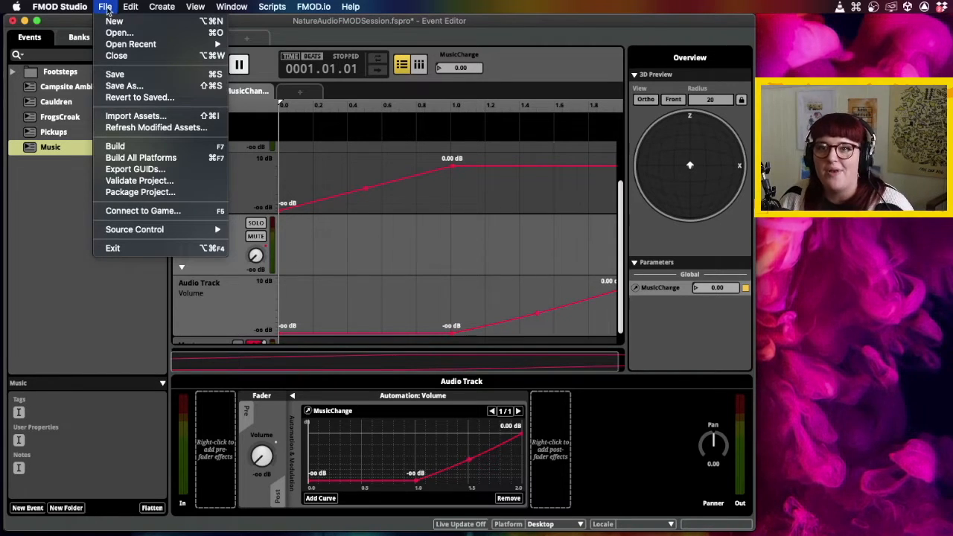
click(128, 160)
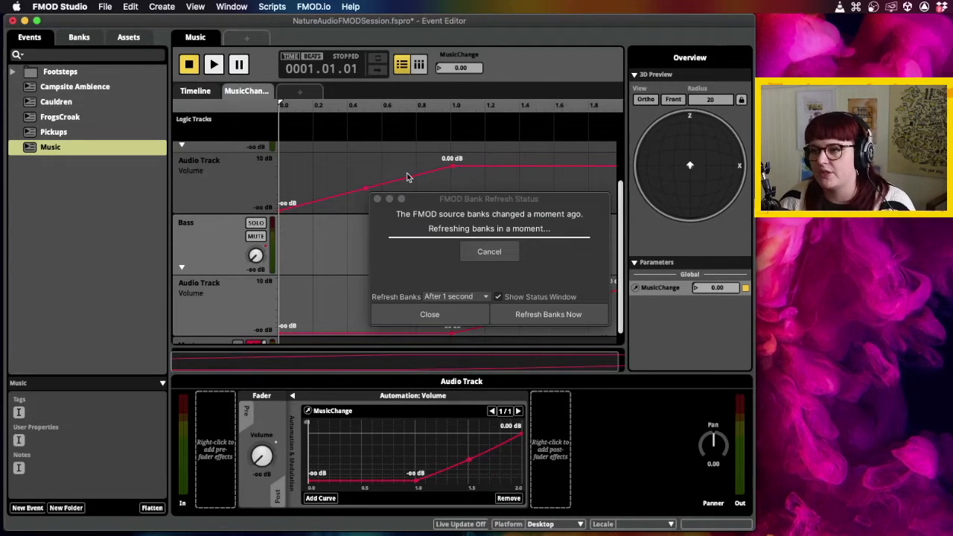
click(564, 316)
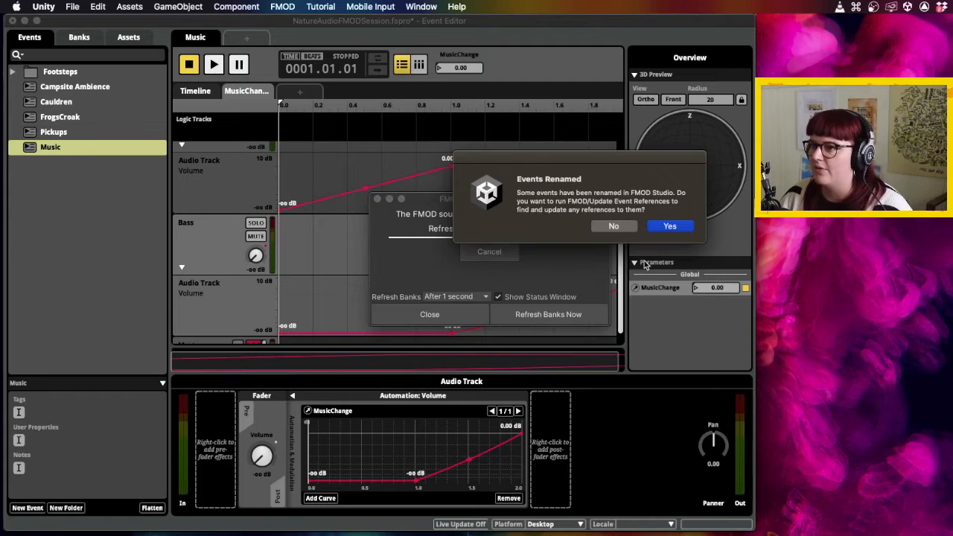
- Accept the event reference update in Unity, scan for obsolete references while saving the modified scene, and close the updater
click(670, 226)
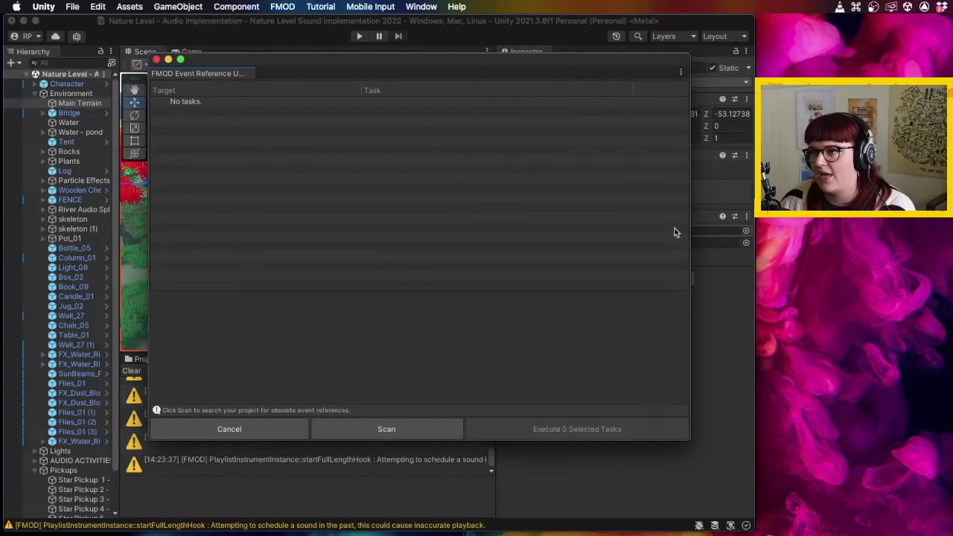
click(413, 430)
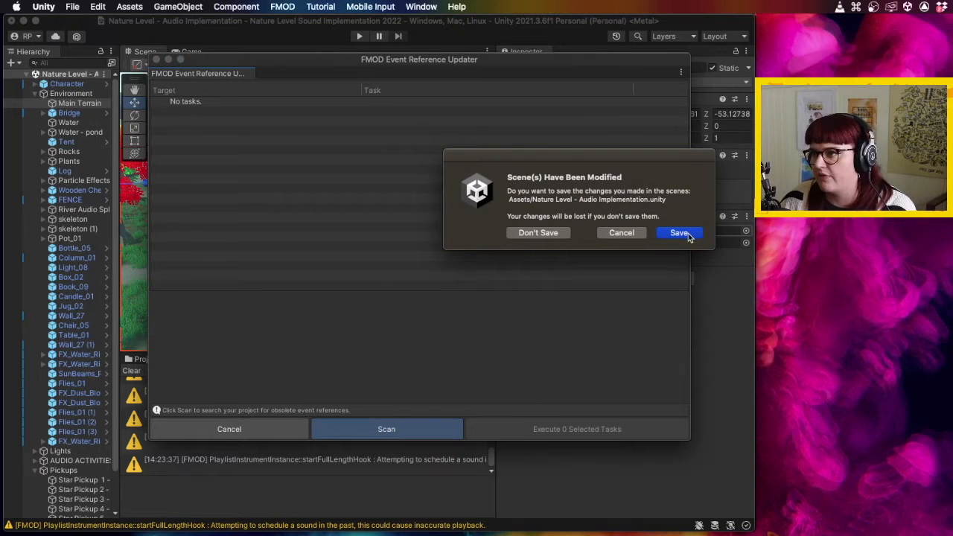
click(680, 233)
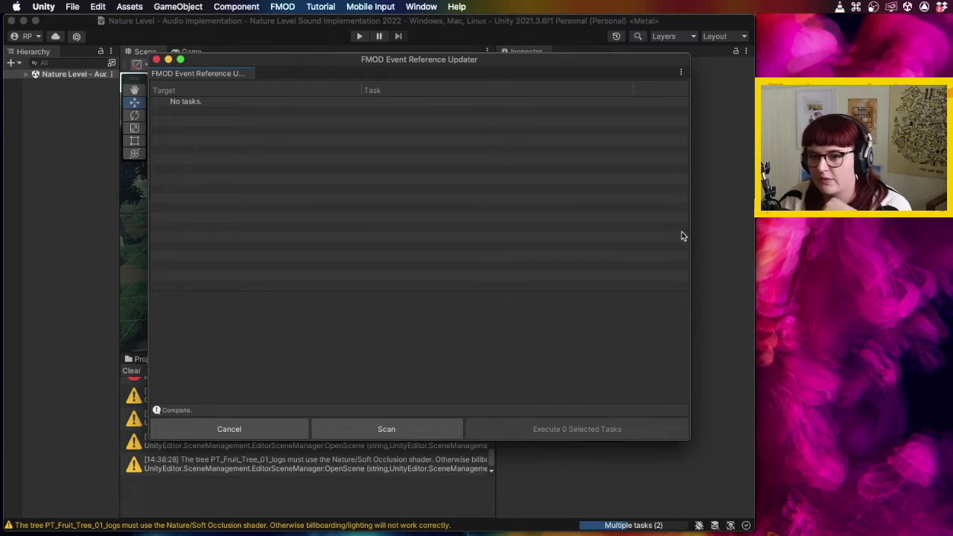
click(157, 60)
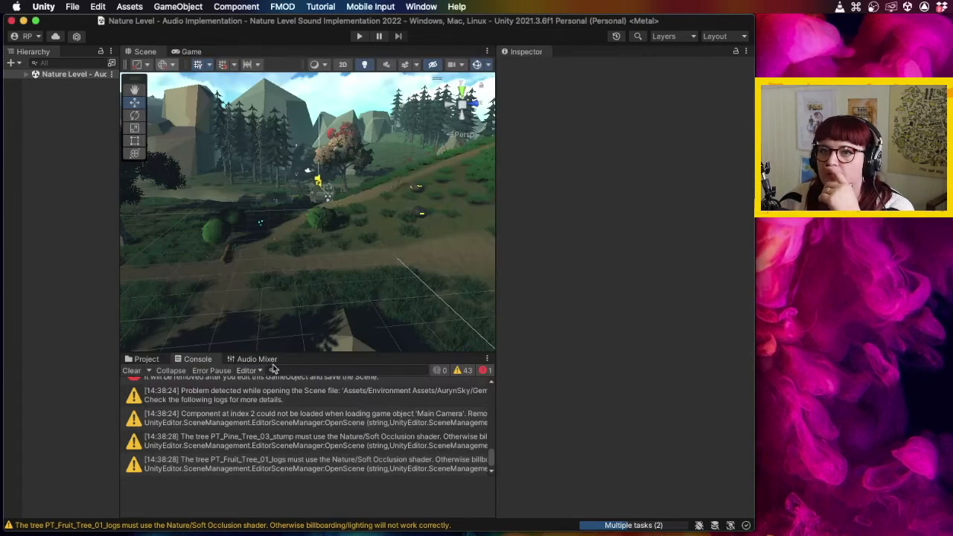
scroll(318, 444, up, 3)
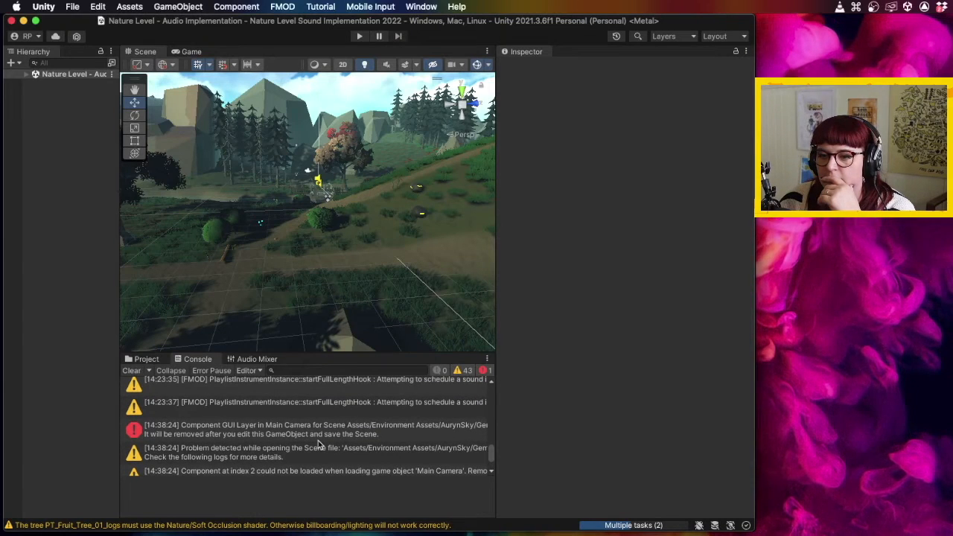
- Look back through the Unity console log and select one of the FMOD PlaylistInstrumentInstance warnings
scroll(318, 445, up, 5)
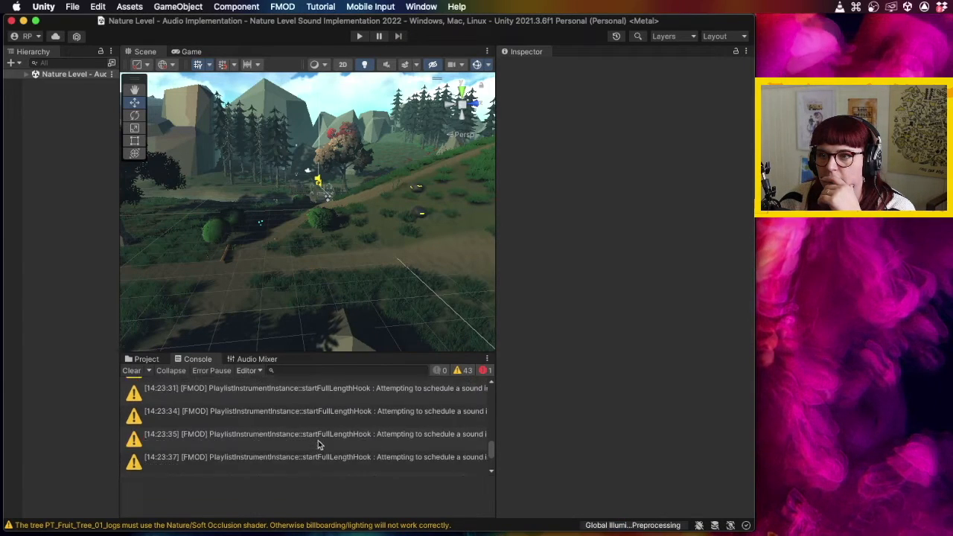
scroll(318, 440, up, 2)
click(318, 438)
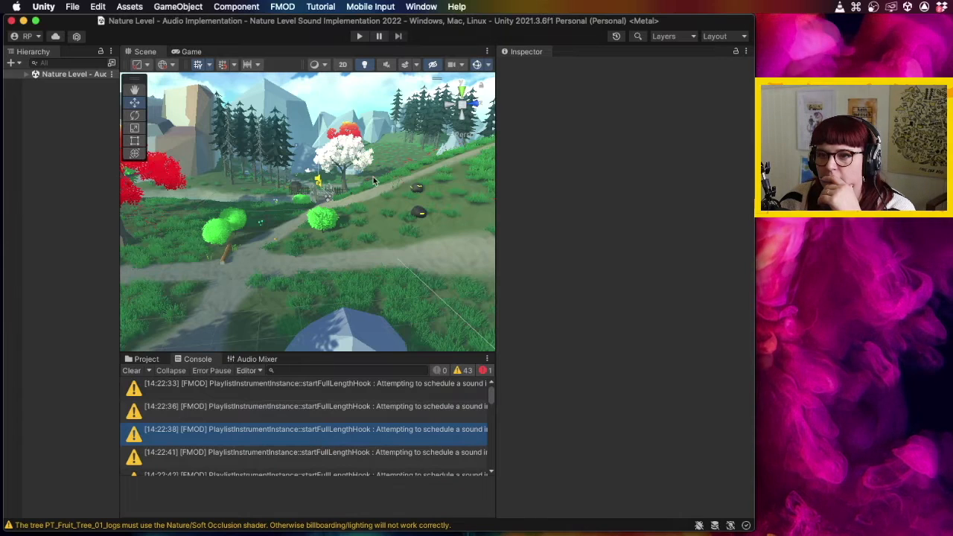
- Play-test the nature level by walking over the bridge and collecting the star pickup, and stop play mode
click(359, 37)
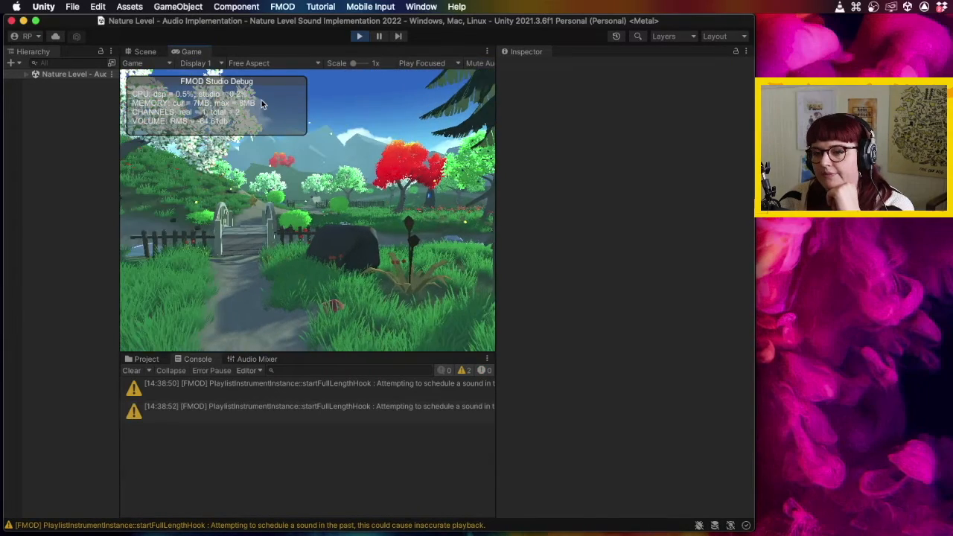
key(w)
key(a)
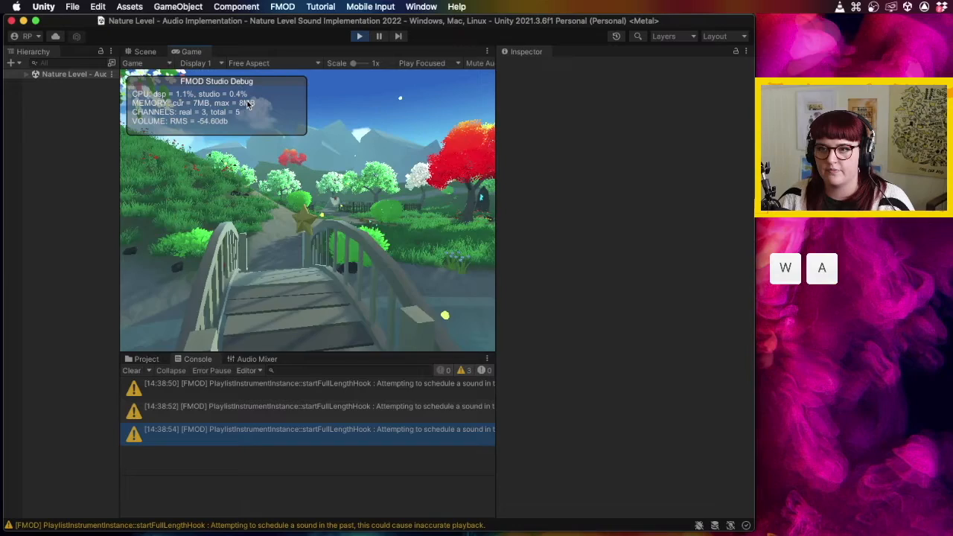
key(c)
key(space)
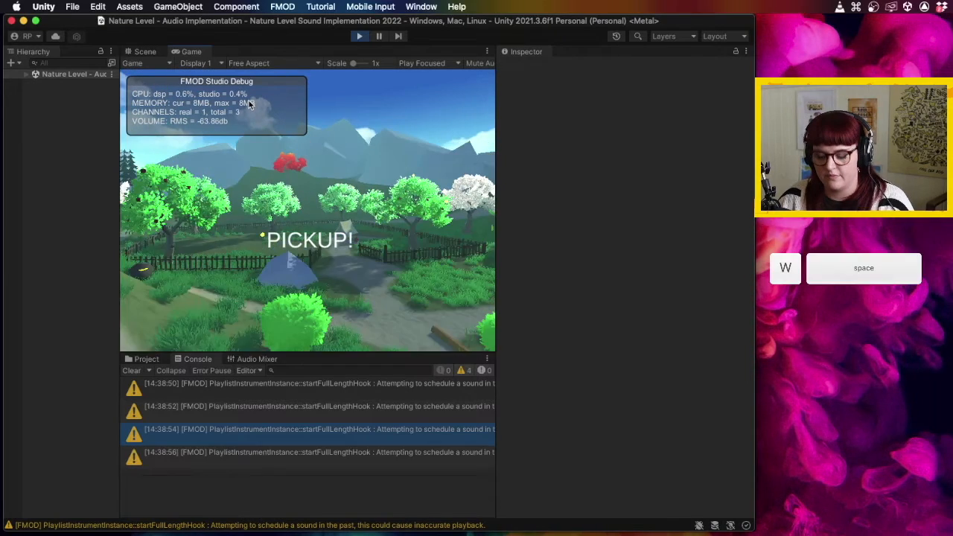
click(359, 36)
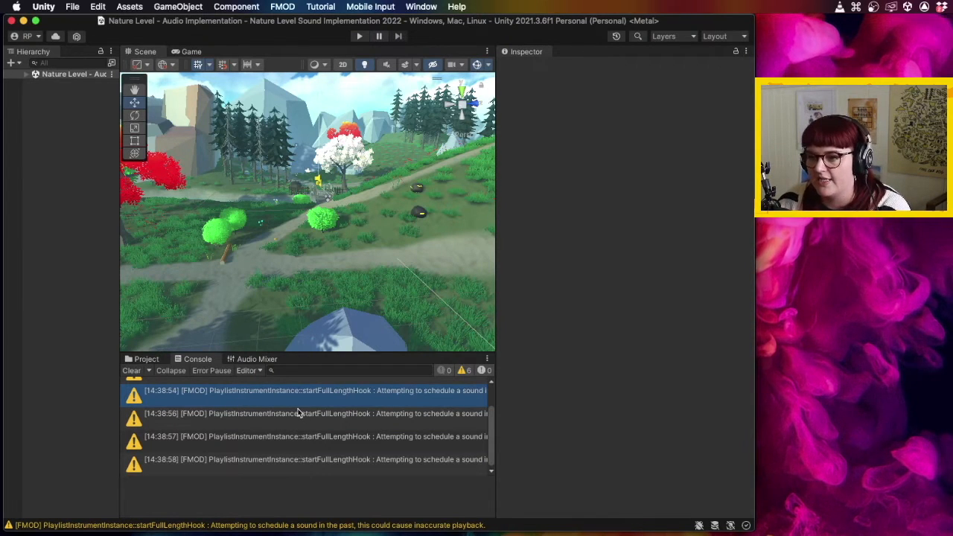
- Read the full details of the most recent FMOD scheduling warning in the console
click(376, 461)
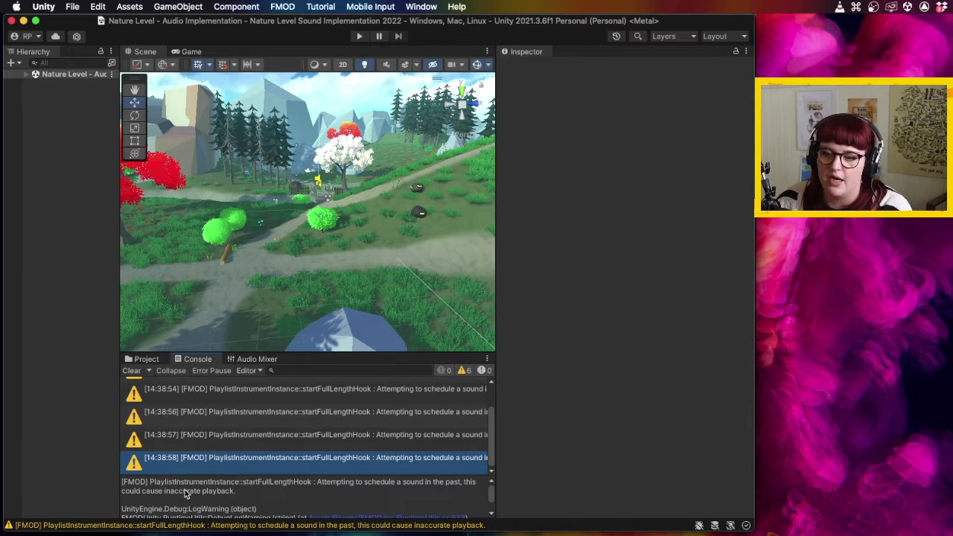
scroll(184, 494, down, 3)
scroll(184, 491, up, 3)
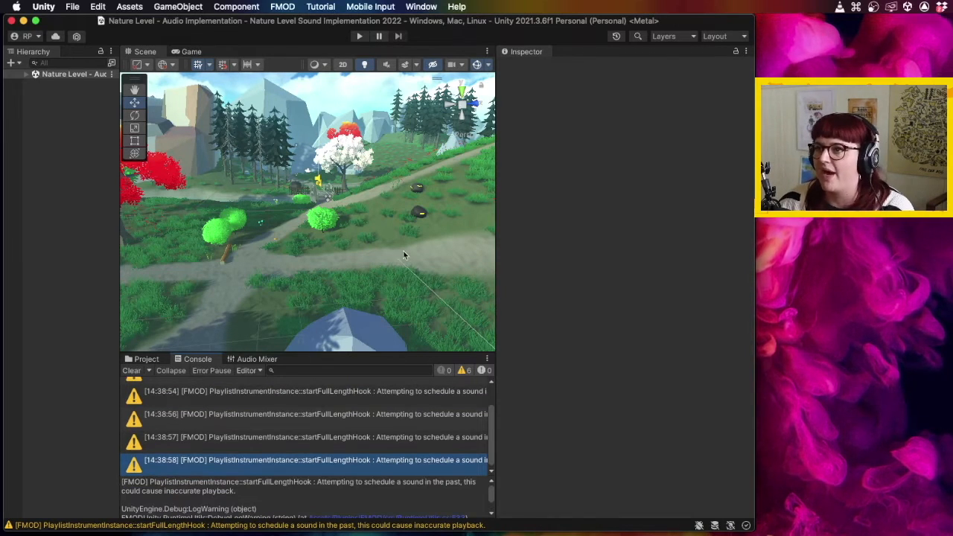
- Expand the scene hierarchy and check the Load Banks and sample data options in the FMOD Initialization settings
click(26, 74)
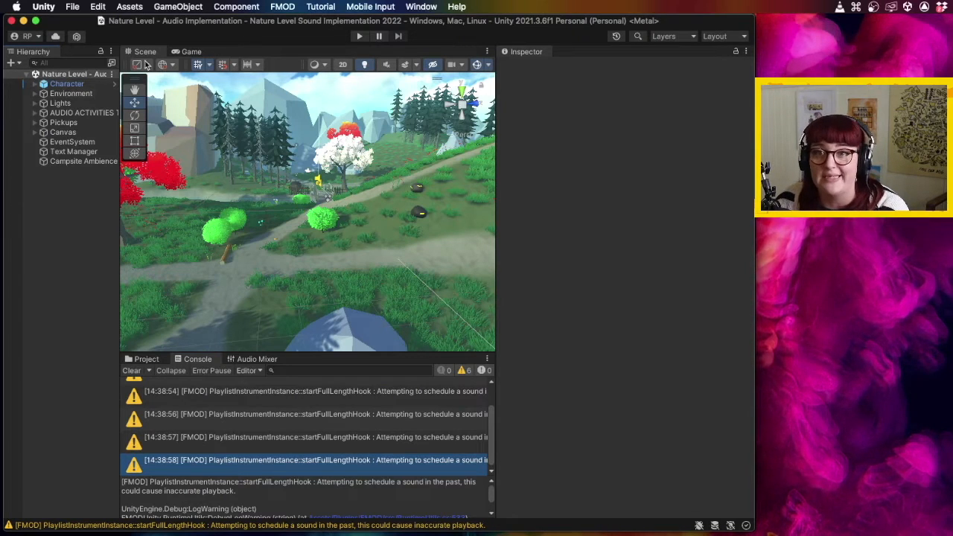
click(283, 7)
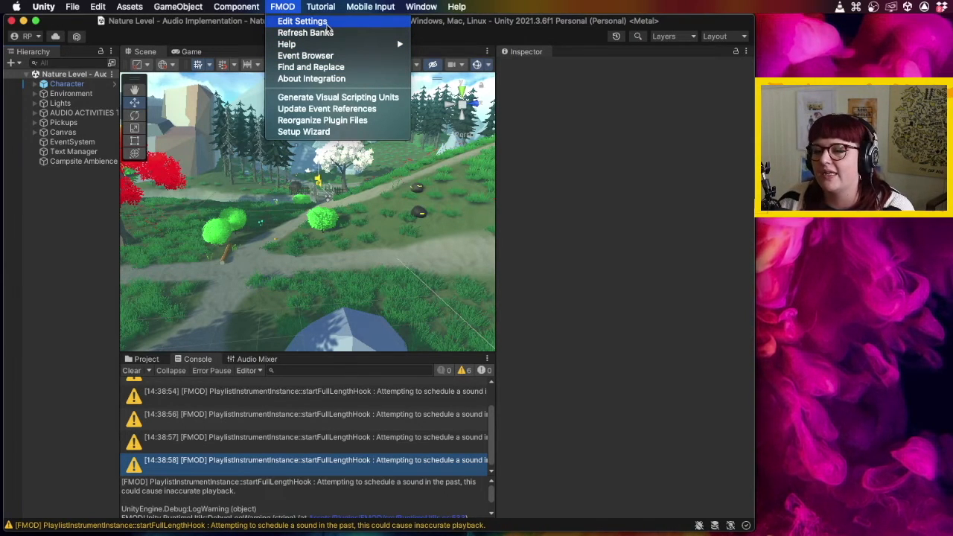
click(327, 23)
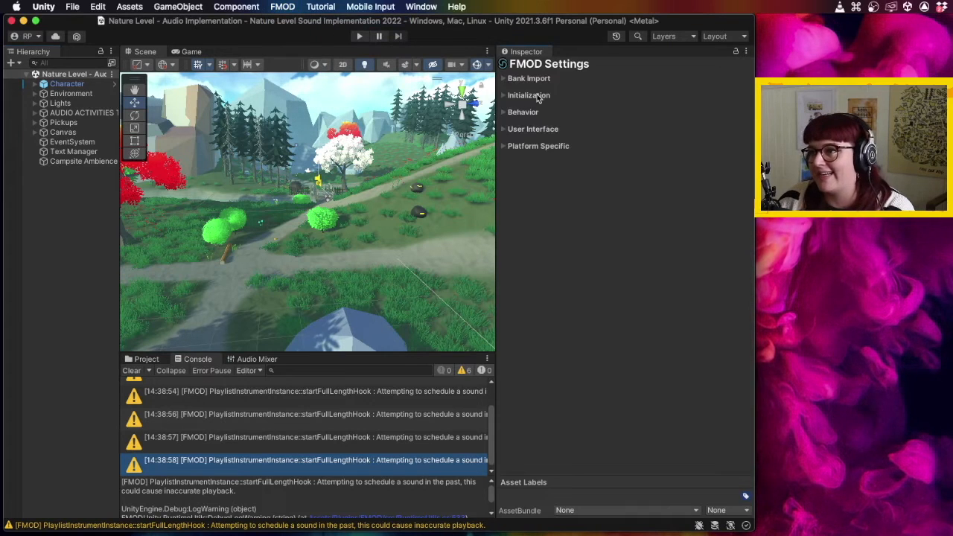
click(505, 113)
click(506, 112)
click(505, 95)
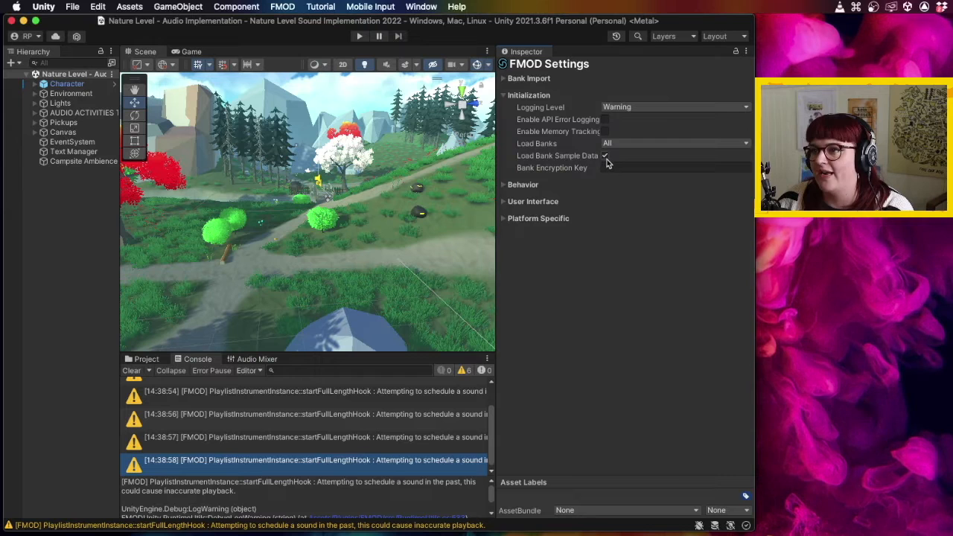
click(613, 146)
click(613, 146)
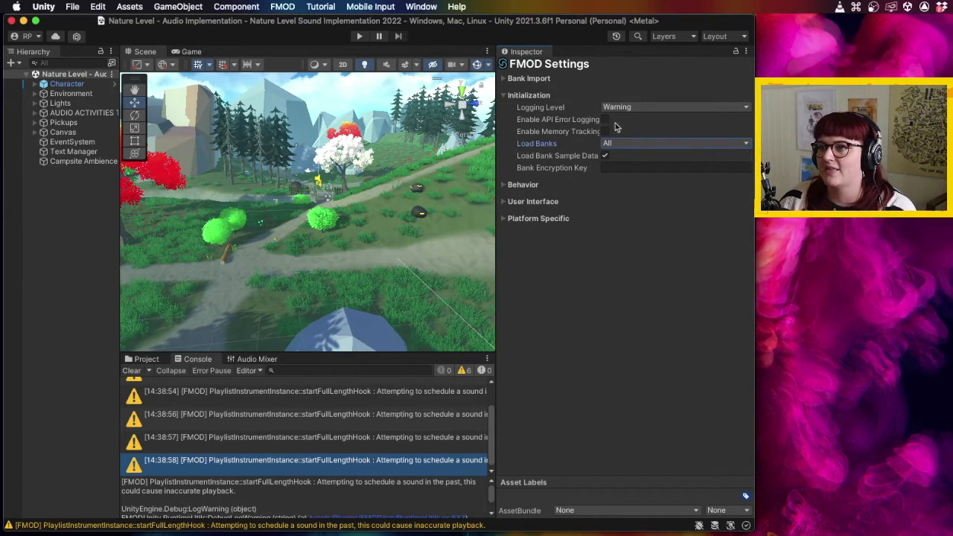
click(505, 97)
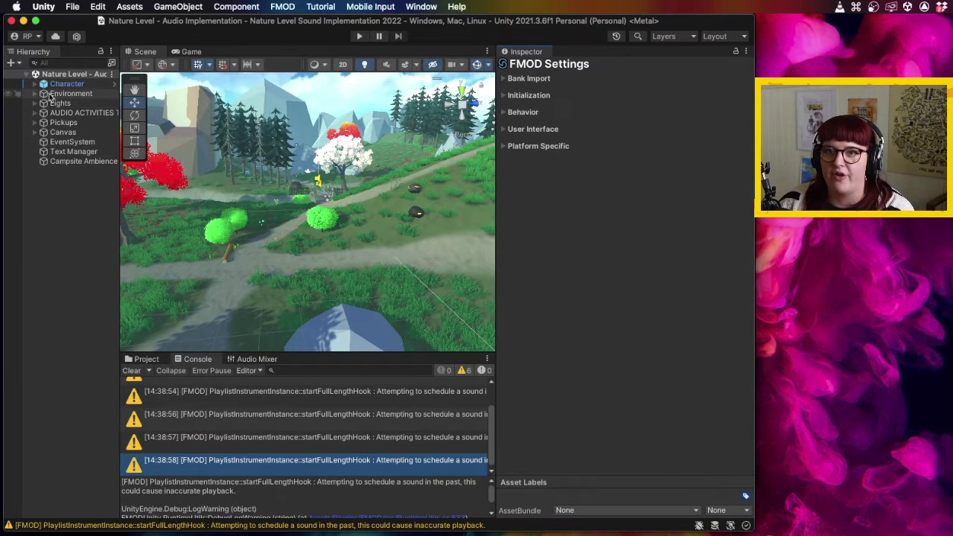
- Expand Pickups and inspect the FMOD emitter on Star Pickup 1 and the sound fields on Character
click(40, 123)
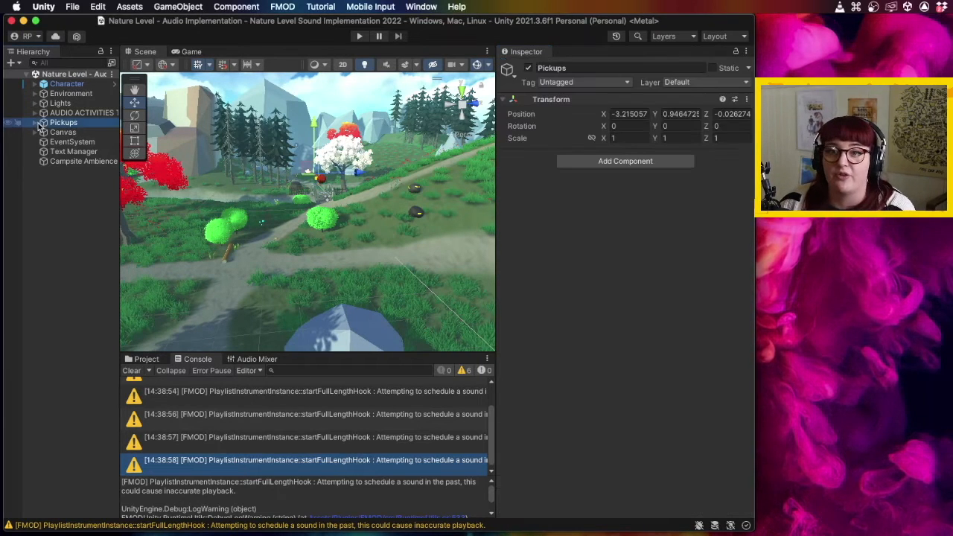
click(36, 122)
click(77, 133)
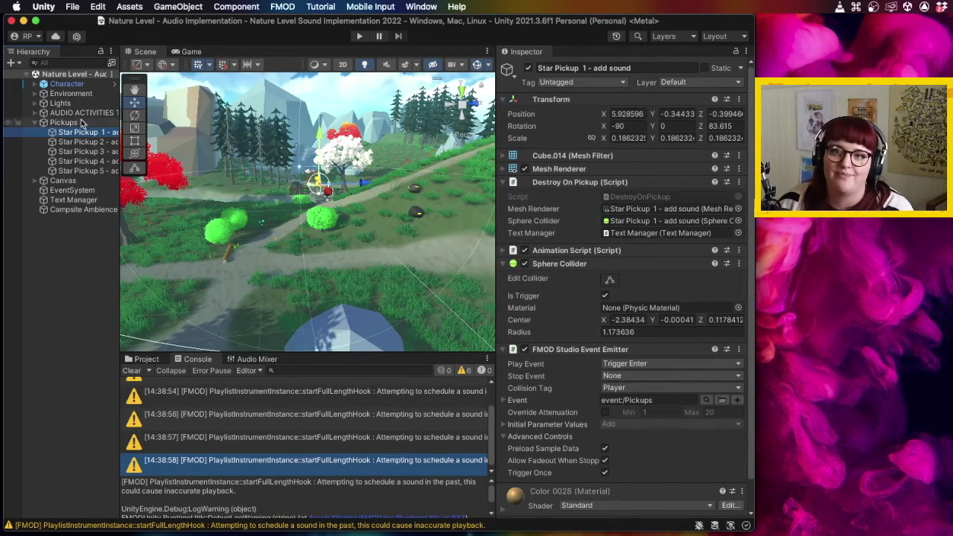
click(66, 84)
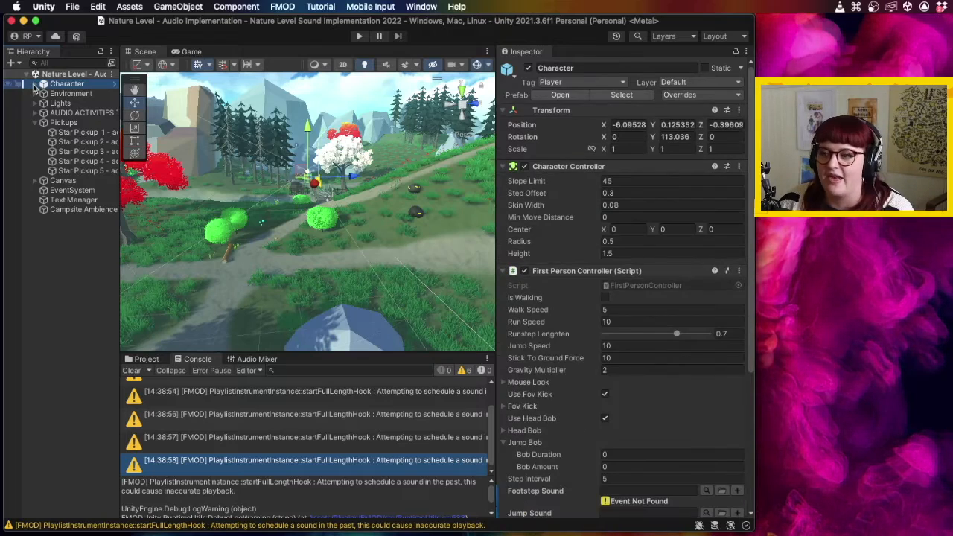
scroll(659, 325, down, 5)
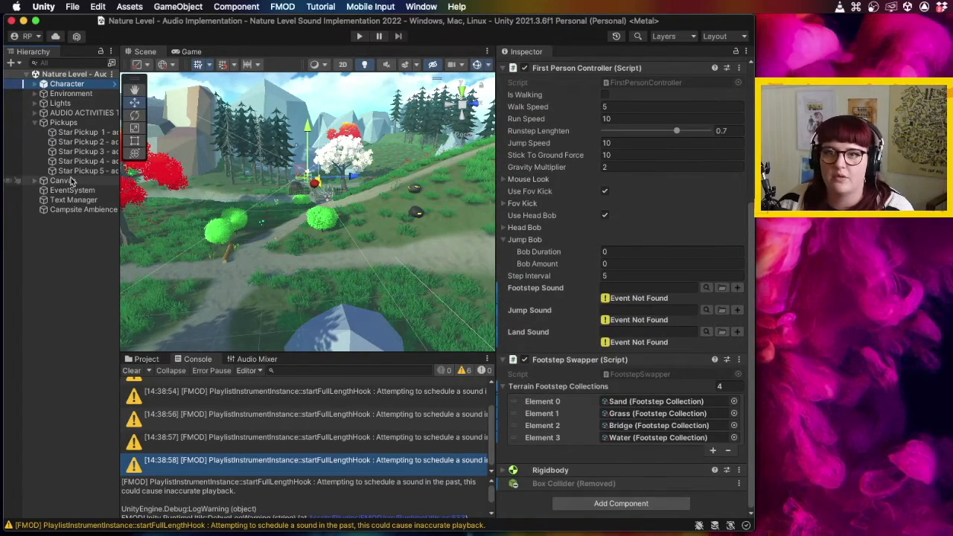
- Enable Preload Sample Data on the Campsite Ambience event emitter and deselect the object
click(56, 211)
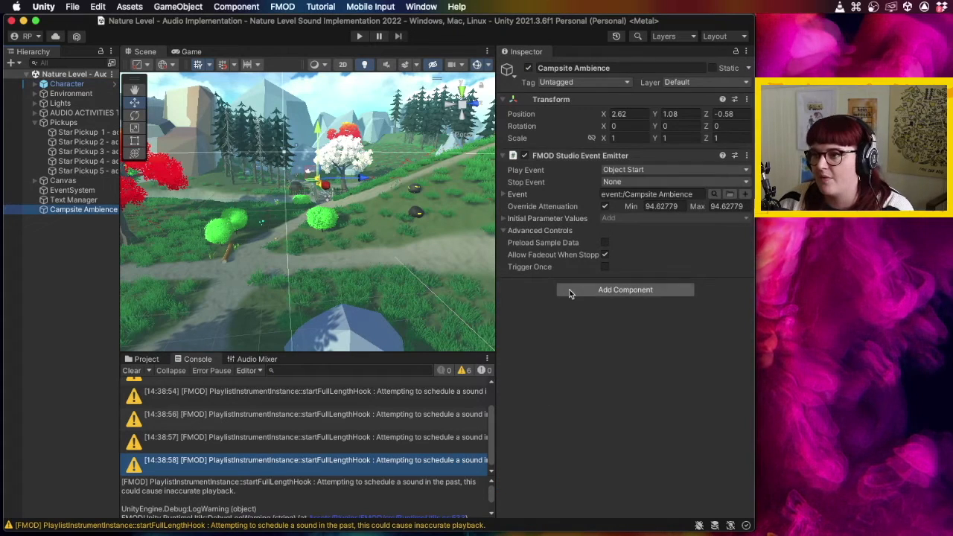
click(605, 255)
click(605, 243)
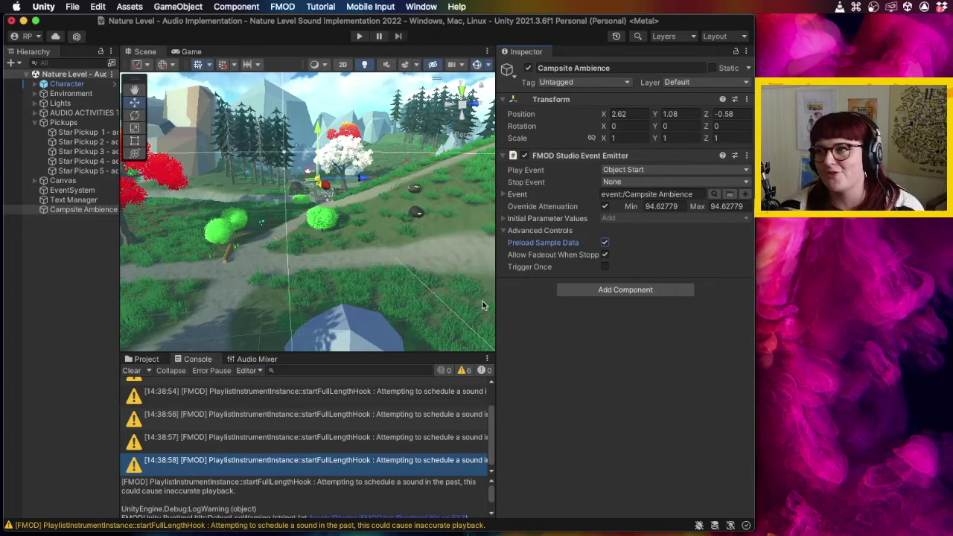
click(66, 271)
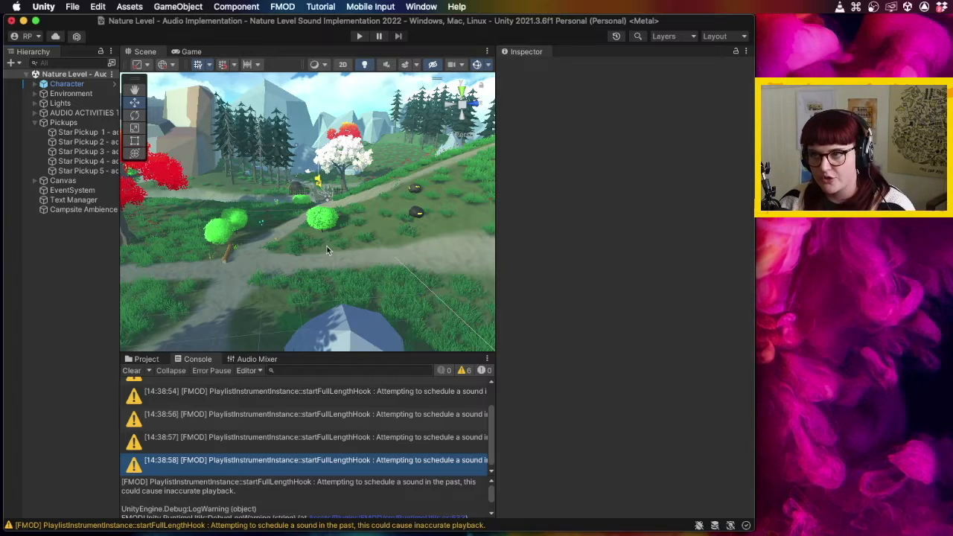
- Examine the far side of the level and try to select the small blue object beside the red tree
scroll(357, 251, down, 8)
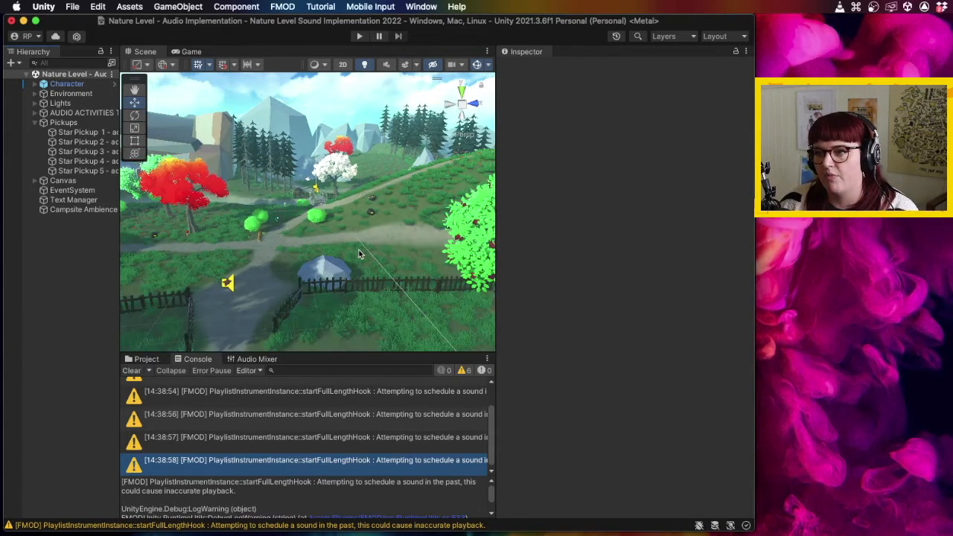
scroll(359, 255, down, 4)
drag(375, 207, 71, 233)
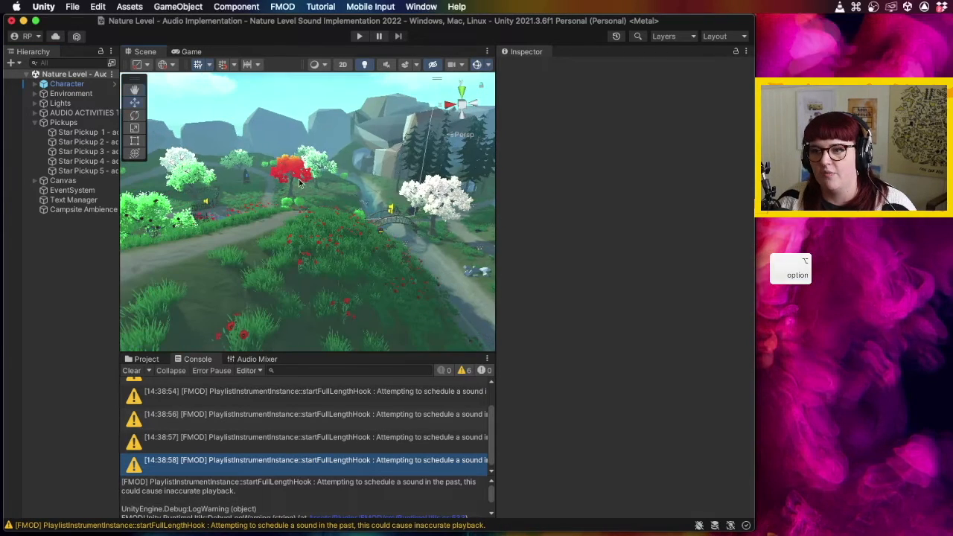
drag(337, 179, 293, 162)
click(289, 165)
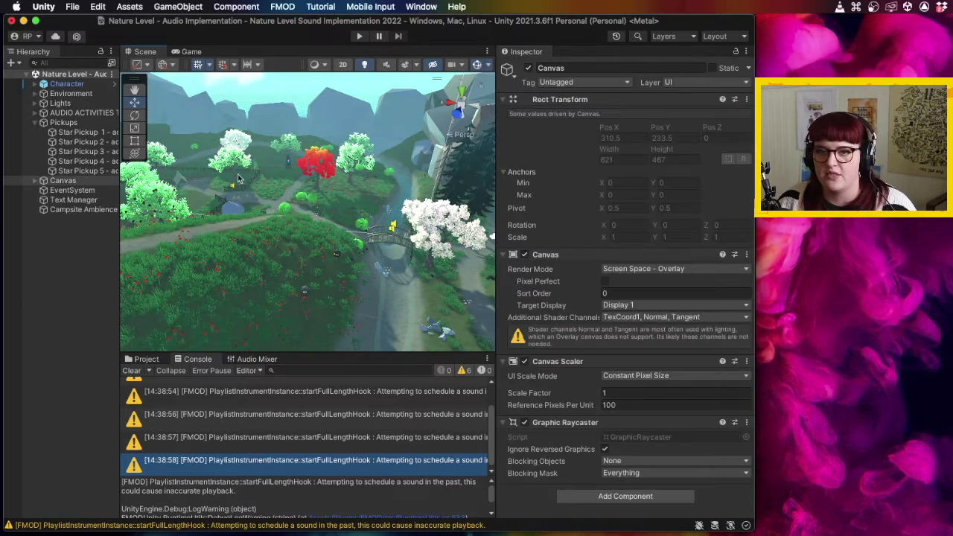
click(289, 166)
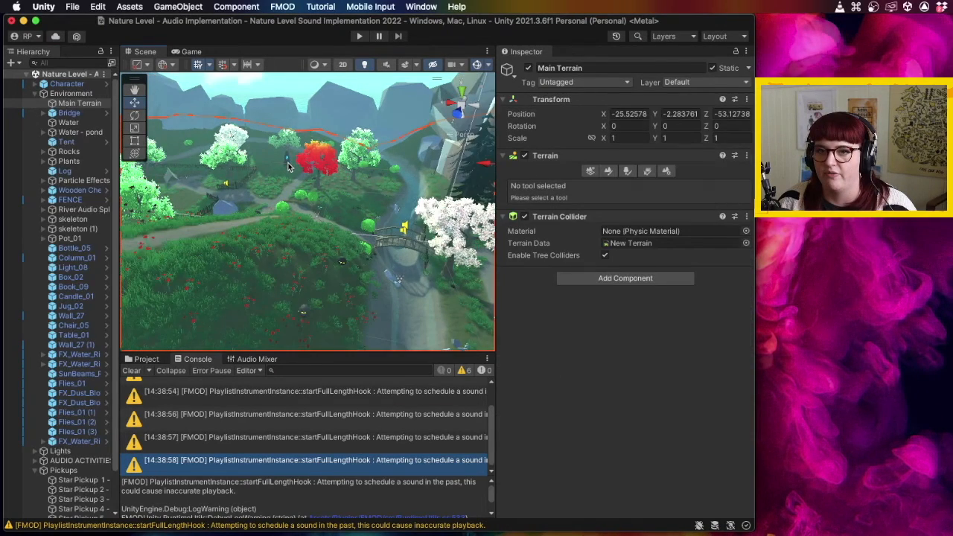
scroll(289, 167, up, 2)
scroll(290, 166, up, 2)
scroll(290, 165, up, 2)
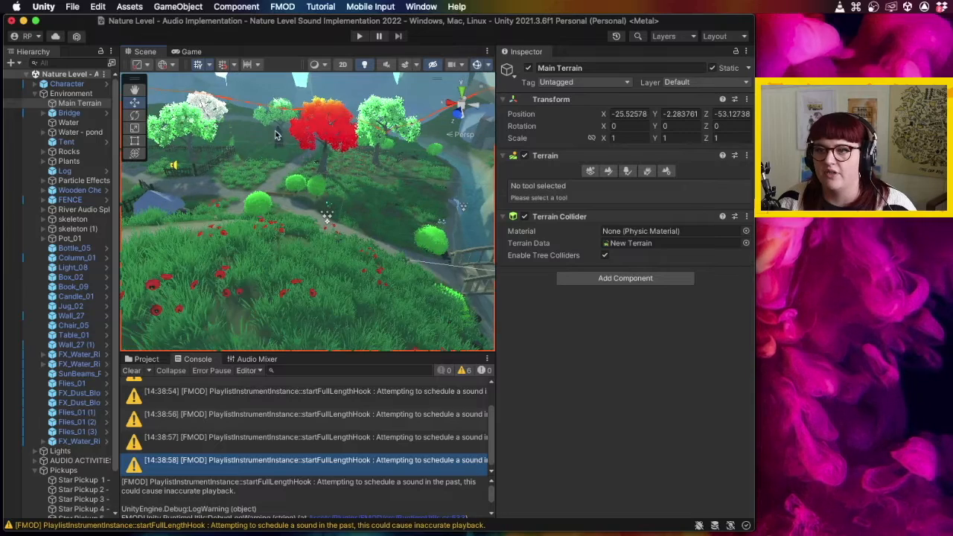
click(285, 139)
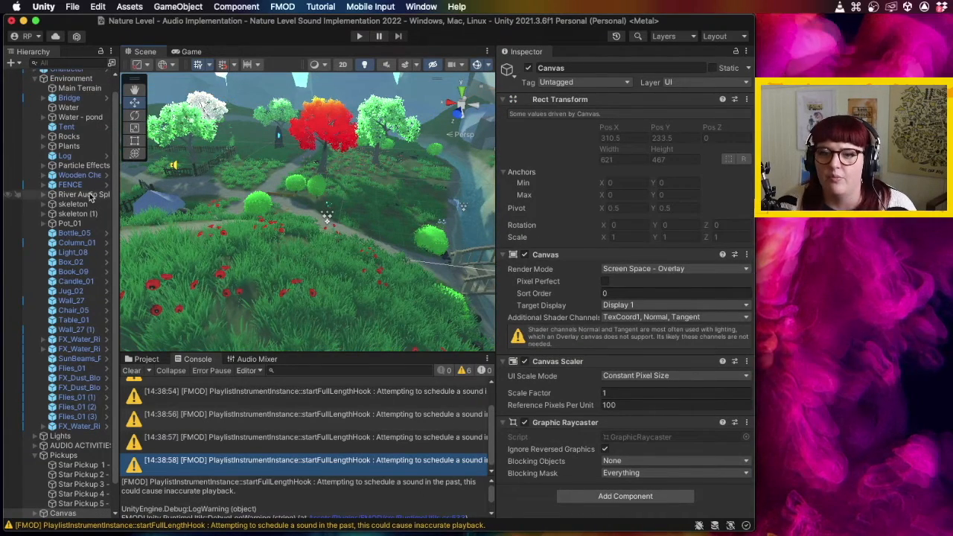
- Collapse the Pickups group and survey the paths between the campsite tents and the red tree
key(alt)
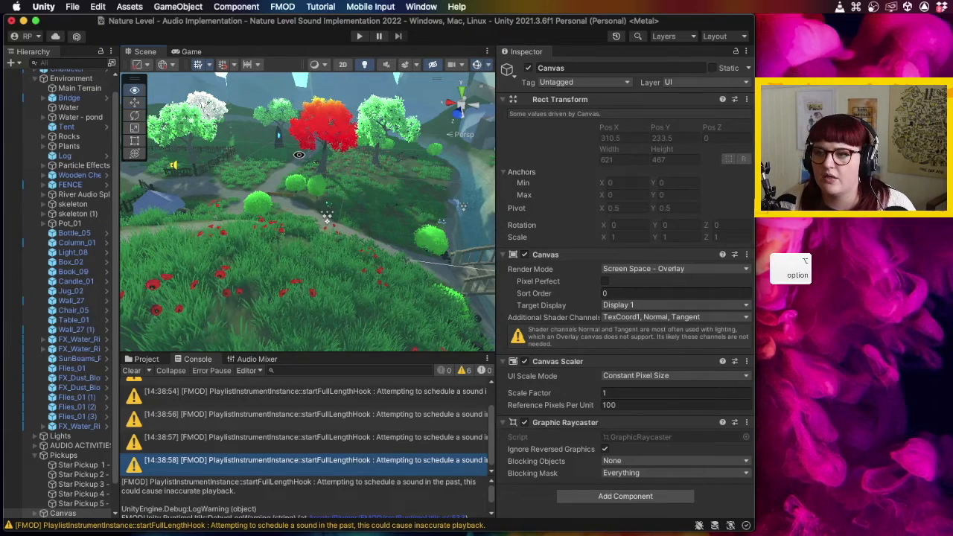
drag(291, 159, 279, 167)
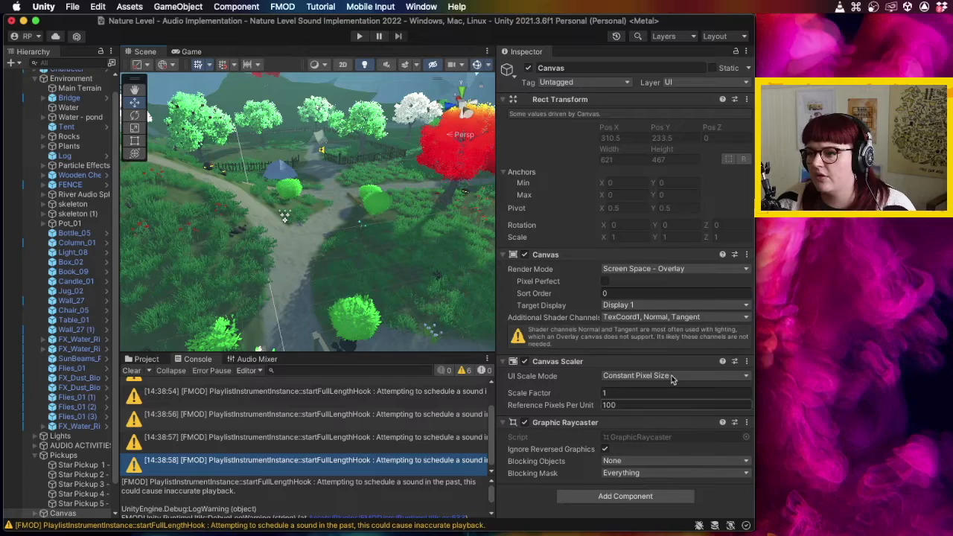
click(362, 162)
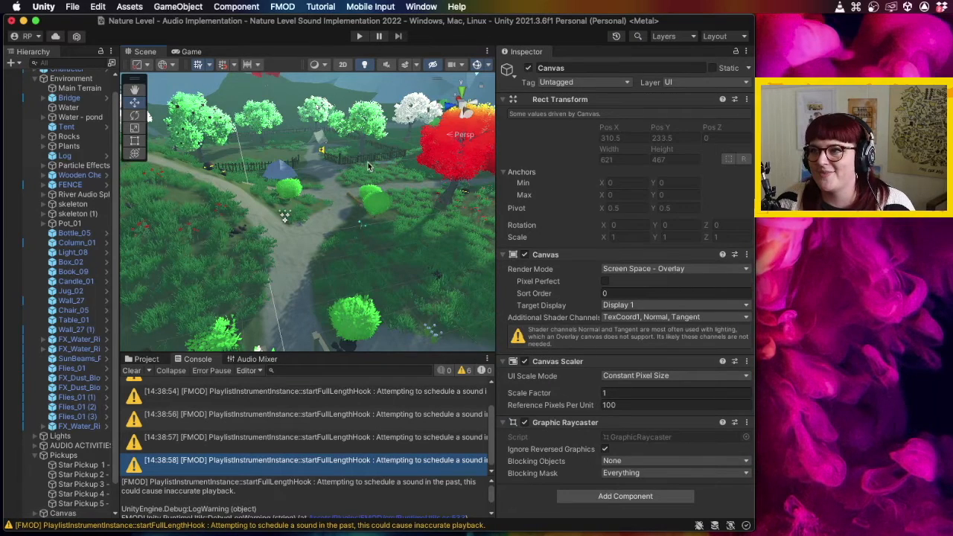
click(35, 455)
drag(434, 205, 512, 181)
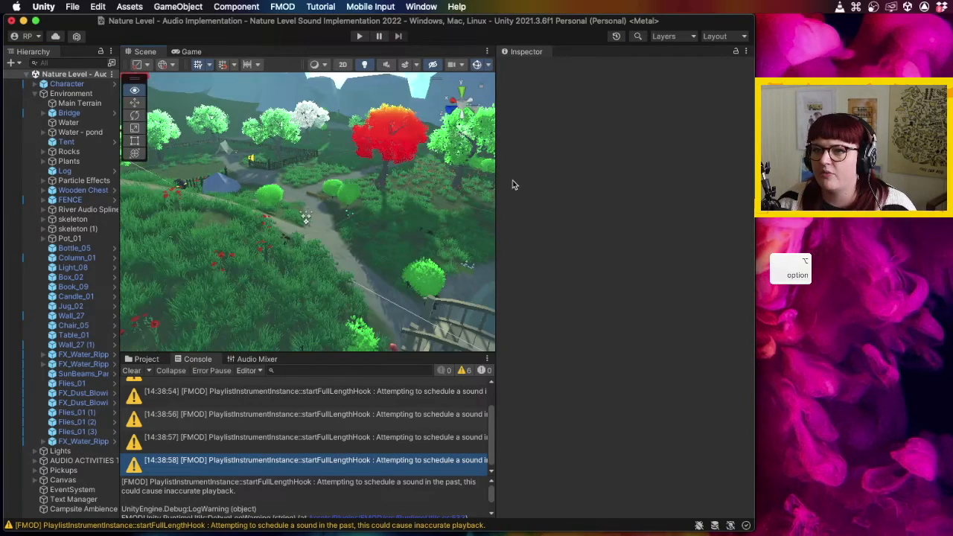
drag(373, 201, 466, 181)
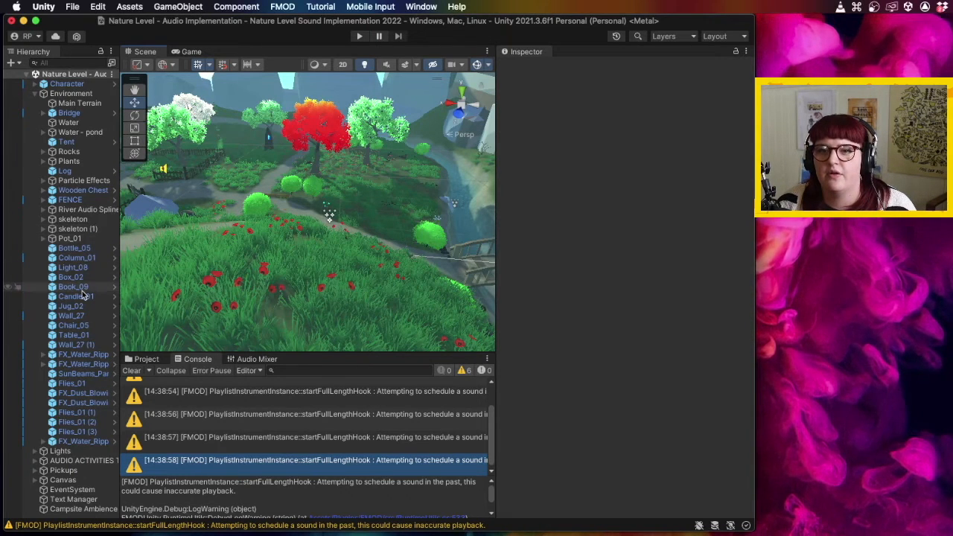
- Expand the Plants group and inspect its grass and fruit tree objects, framing both PT_Fruit_Tree_01_green trees in the scene
click(84, 433)
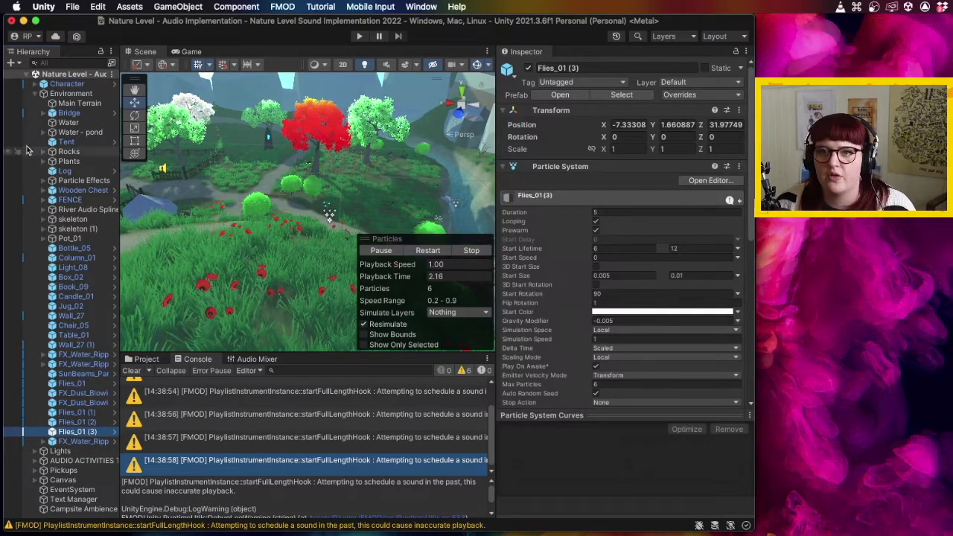
click(43, 162)
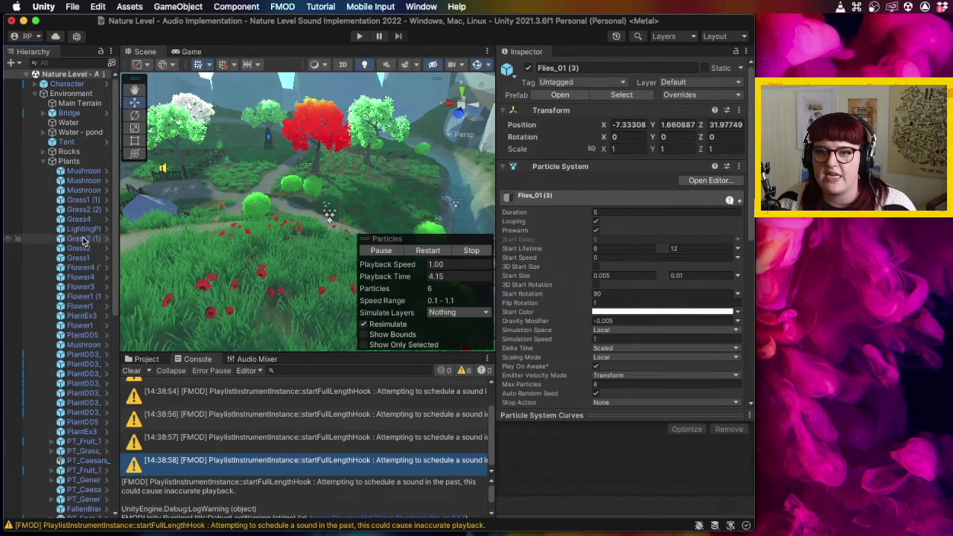
click(86, 460)
click(88, 450)
scroll(93, 443, down, 1)
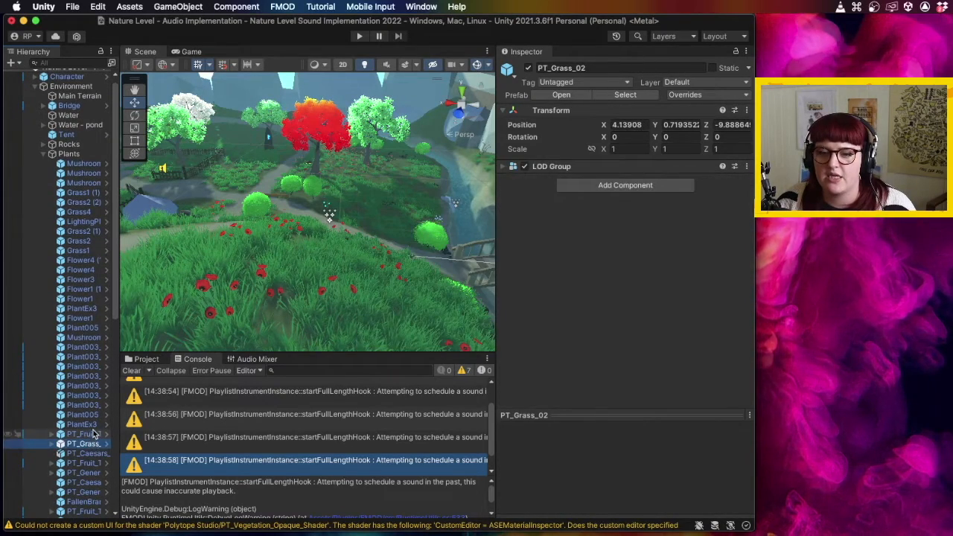
click(83, 434)
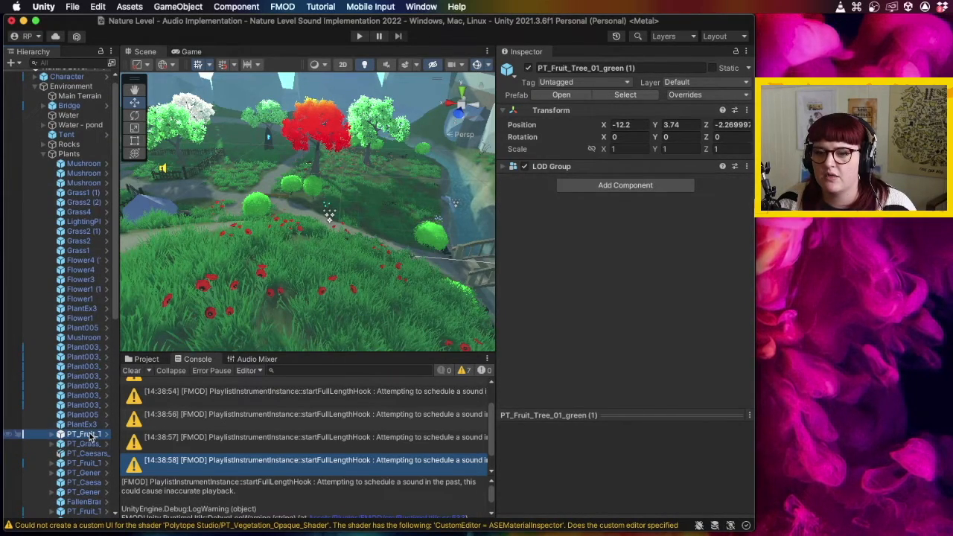
double_click(89, 435)
click(85, 444)
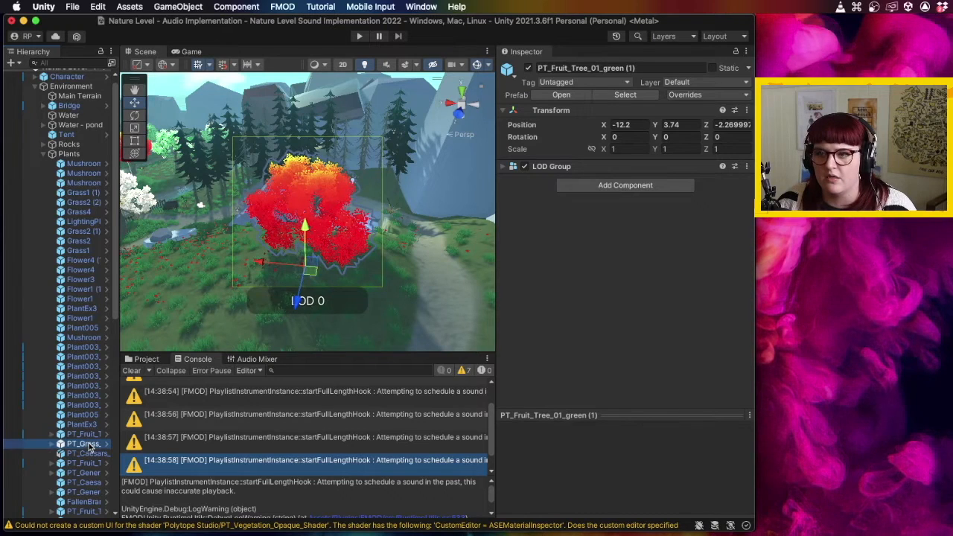
click(84, 463)
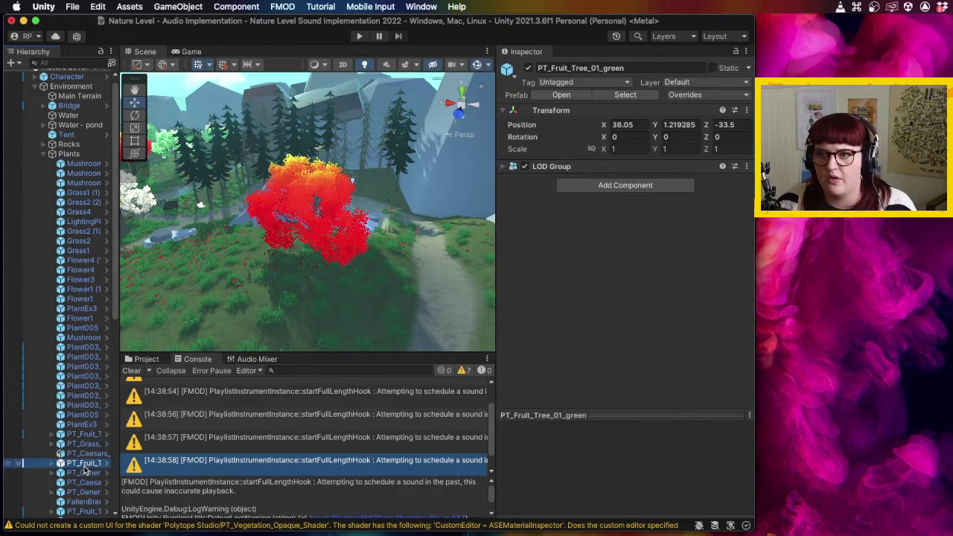
double_click(84, 463)
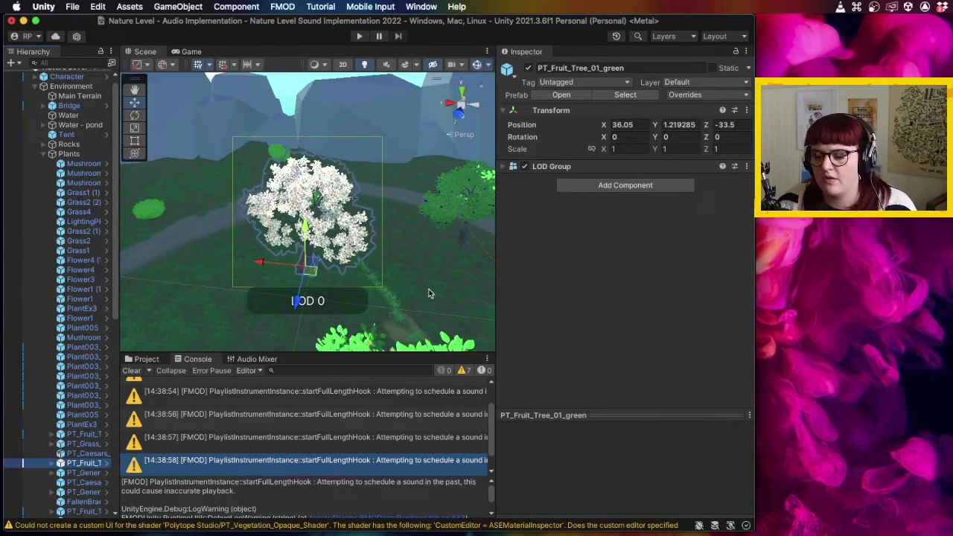
- Survey the level from the white tree past the red tree and bring the dark rune stone into close view
drag(430, 288, 501, 254)
click(484, 233)
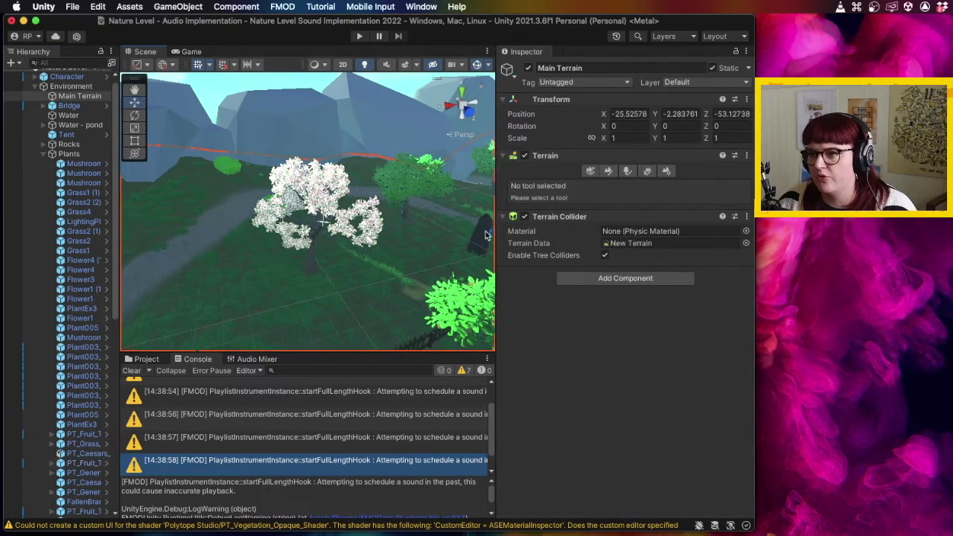
click(484, 233)
click(485, 233)
mouse_move(484, 233)
mouse_down()
mouse_move(405, 246)
mouse_move(470, 221)
mouse_up()
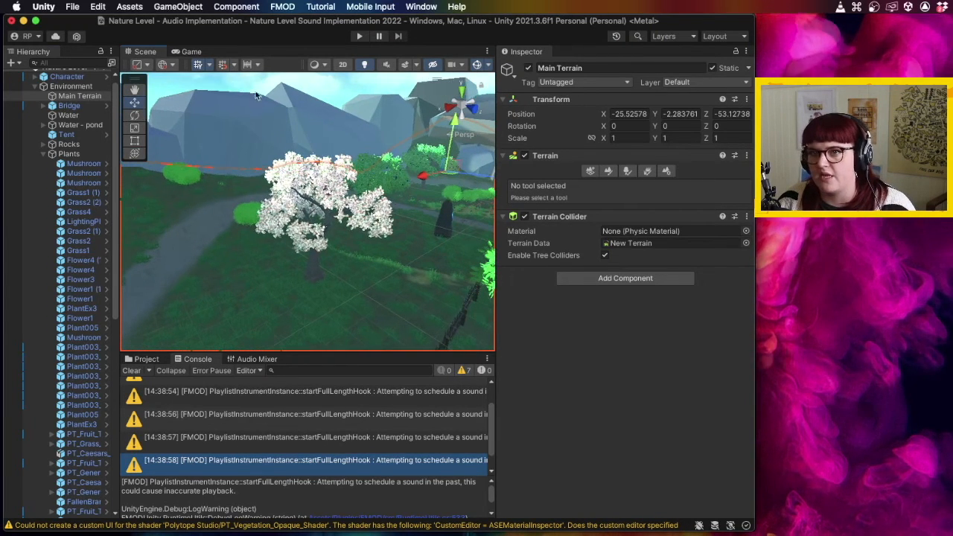
click(135, 90)
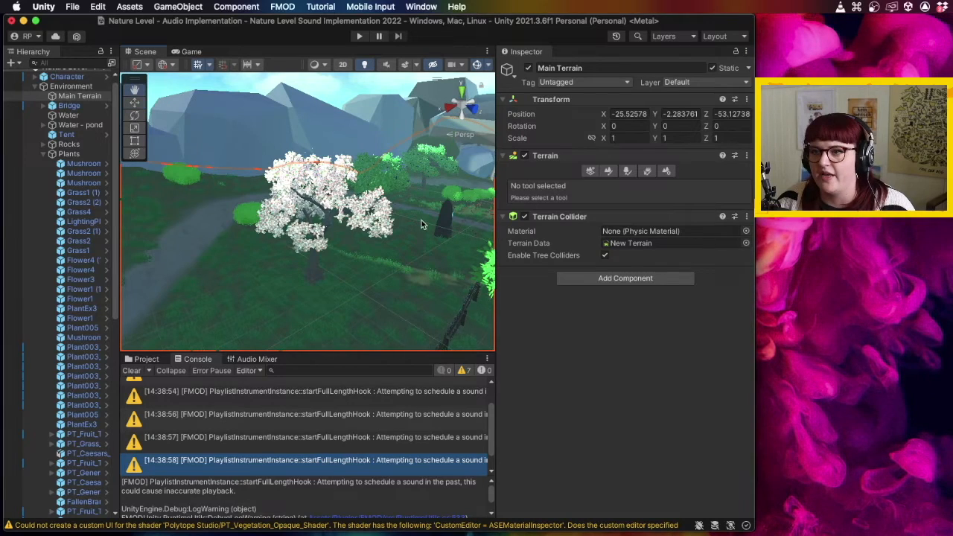
drag(457, 226, 216, 214)
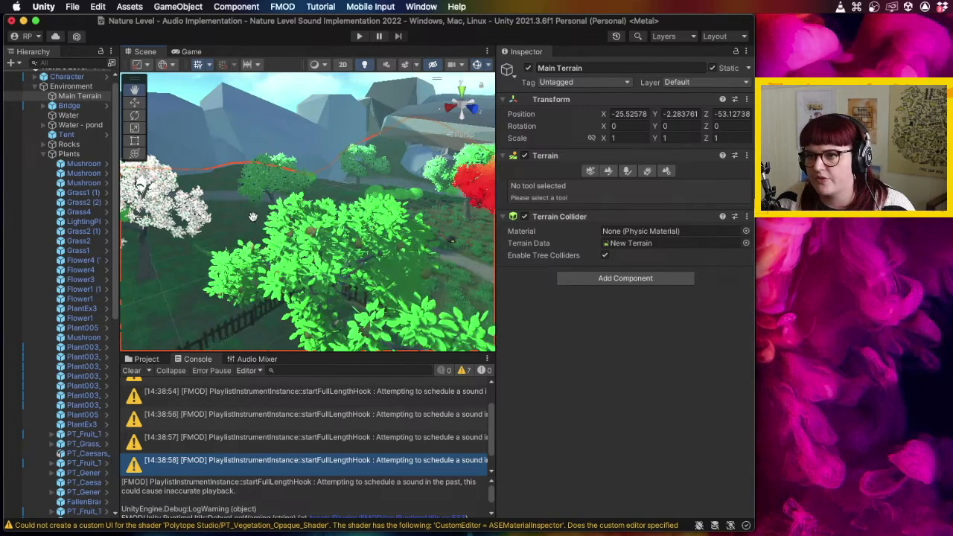
drag(412, 213, 84, 136)
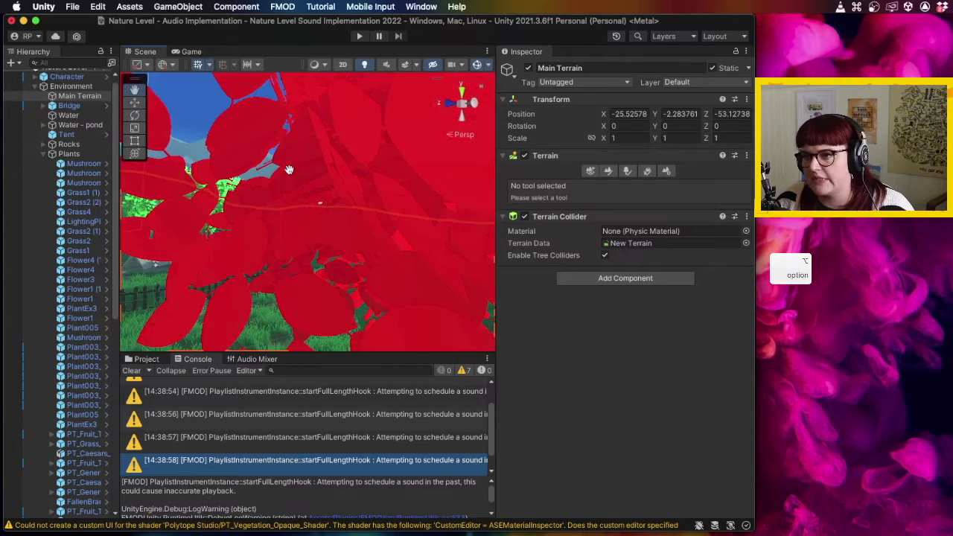
drag(403, 224, 296, 229)
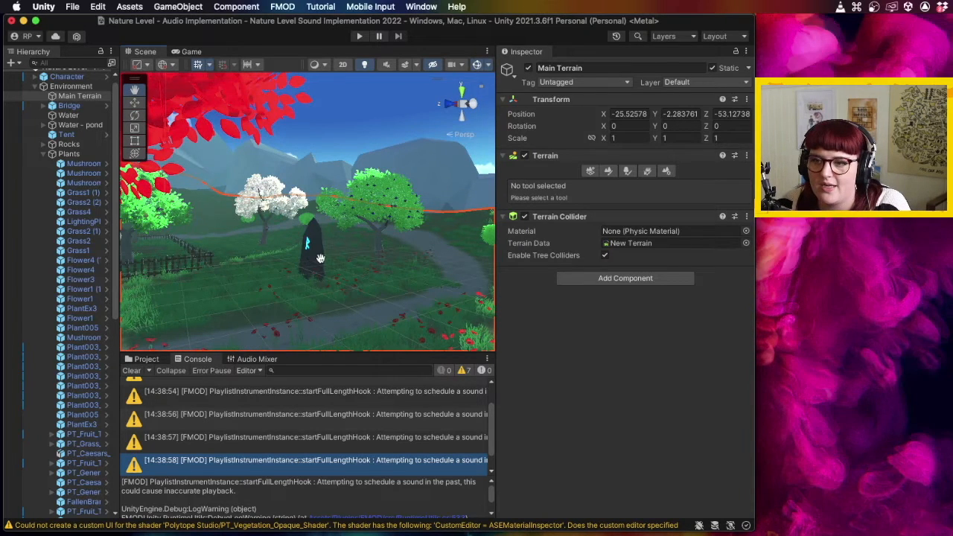
- Collapse the Plants and Environment groups, clear the selection and switch to the Move tool
click(41, 155)
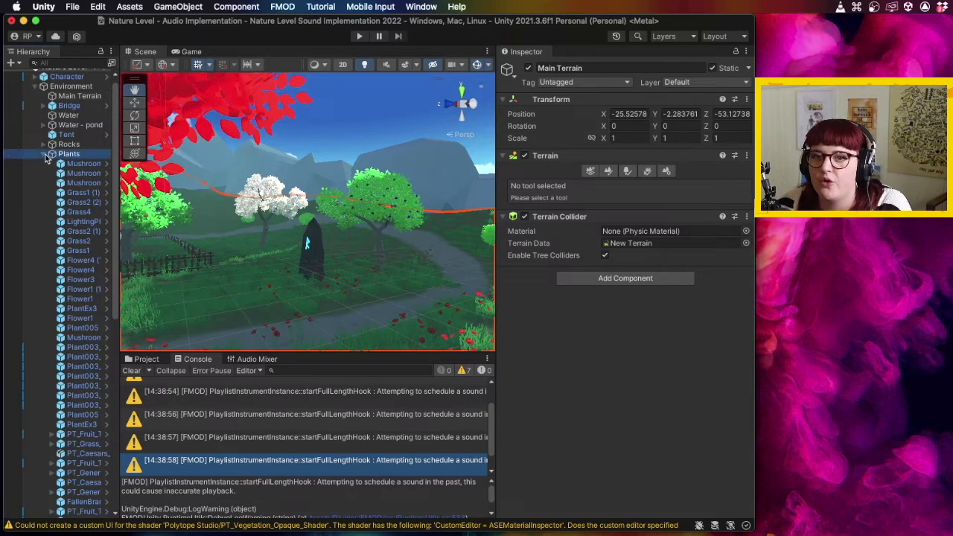
click(42, 155)
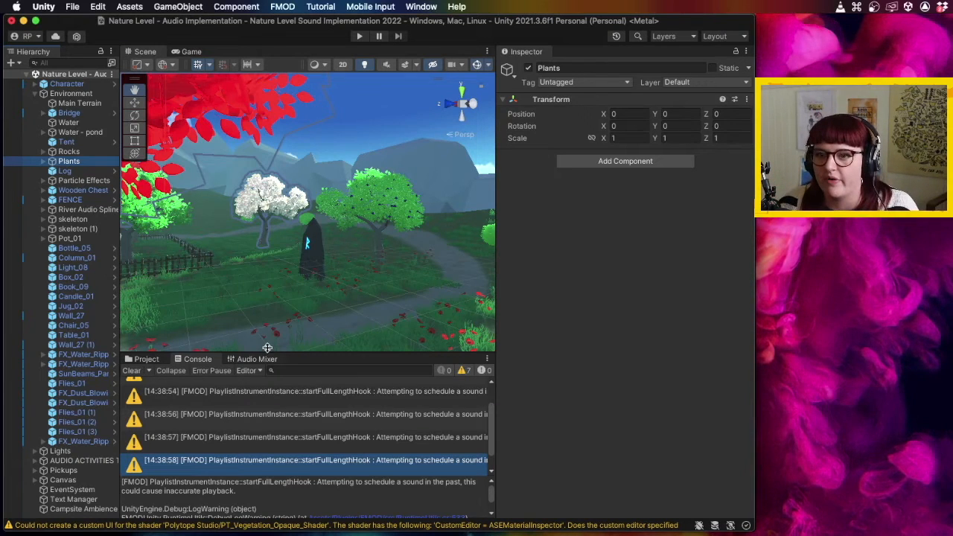
click(35, 94)
right_click(73, 187)
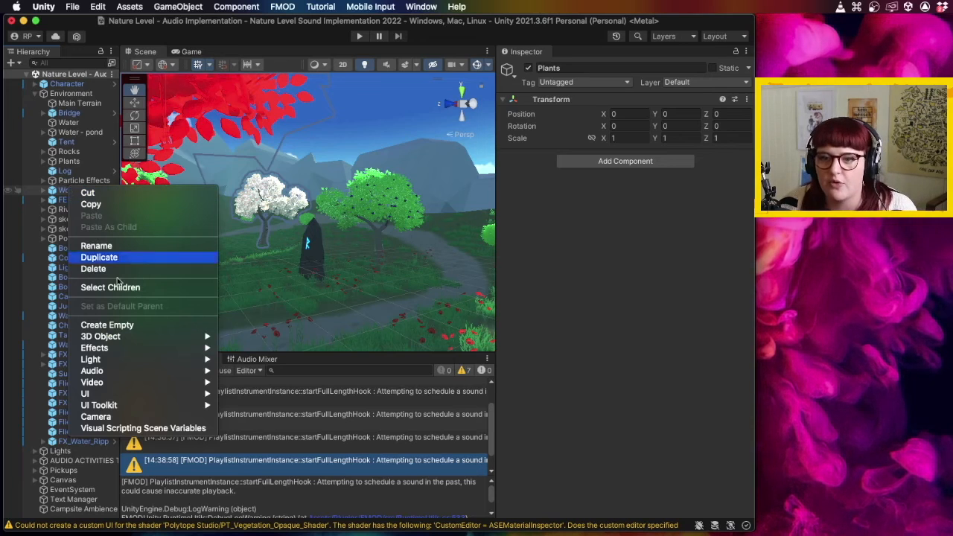
click(305, 300)
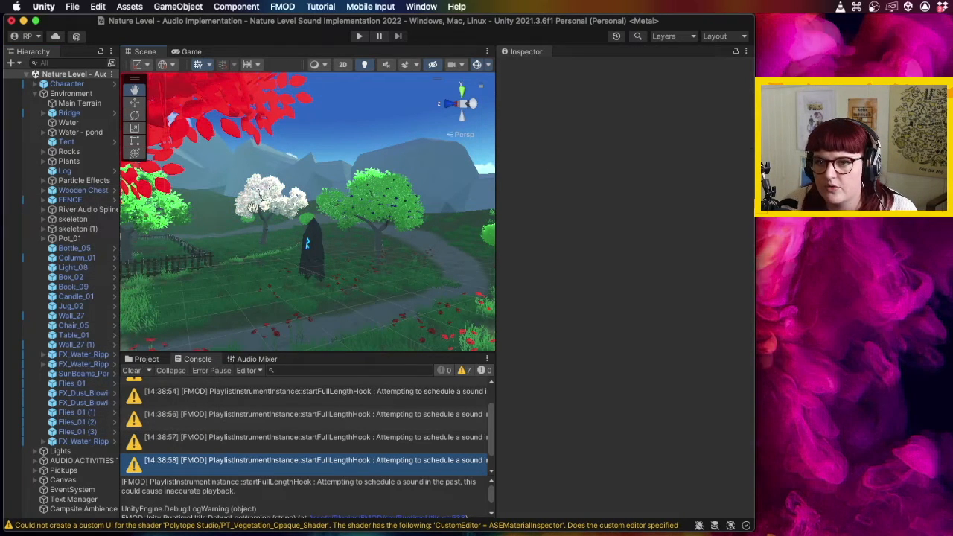
click(135, 102)
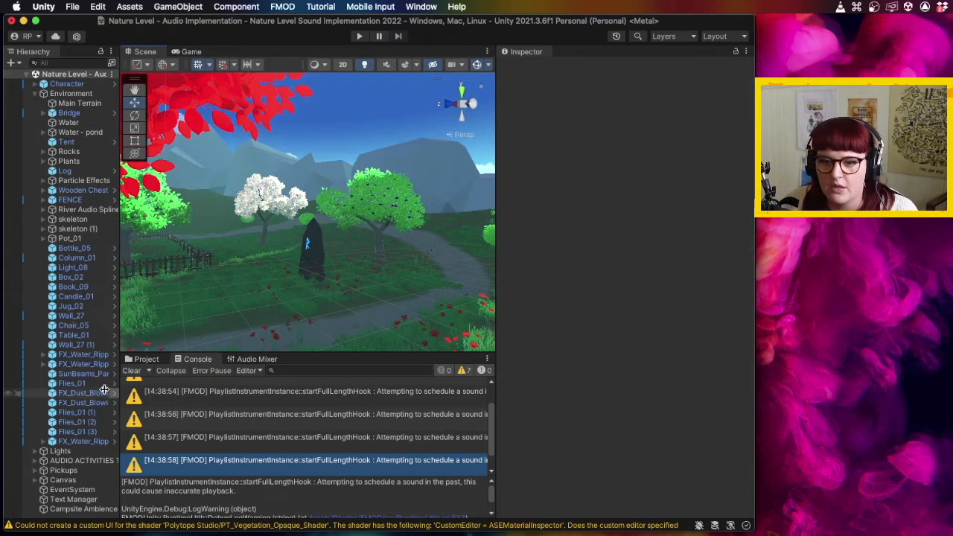
click(34, 93)
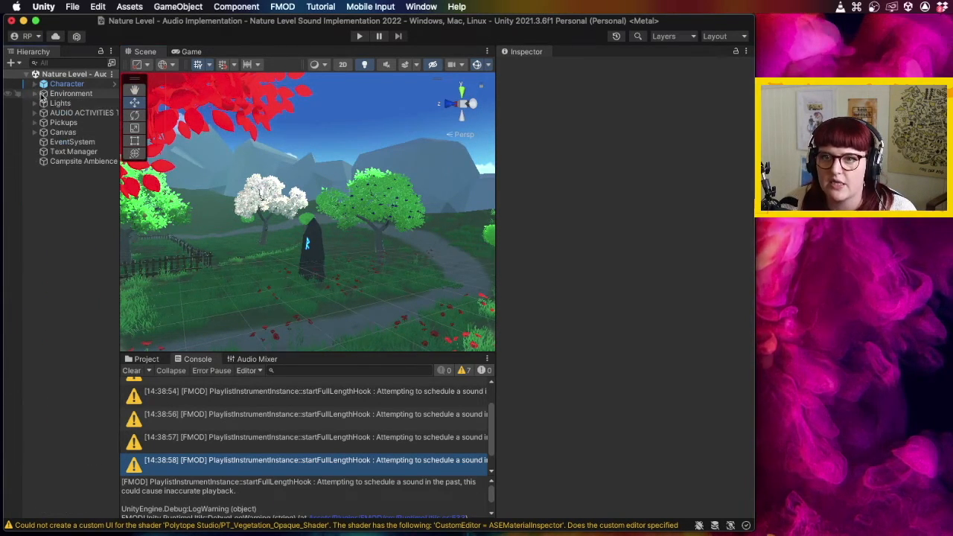
- Create an empty game object at the scene root and lower it to the rune stone's base, at about Y -0.69
right_click(74, 234)
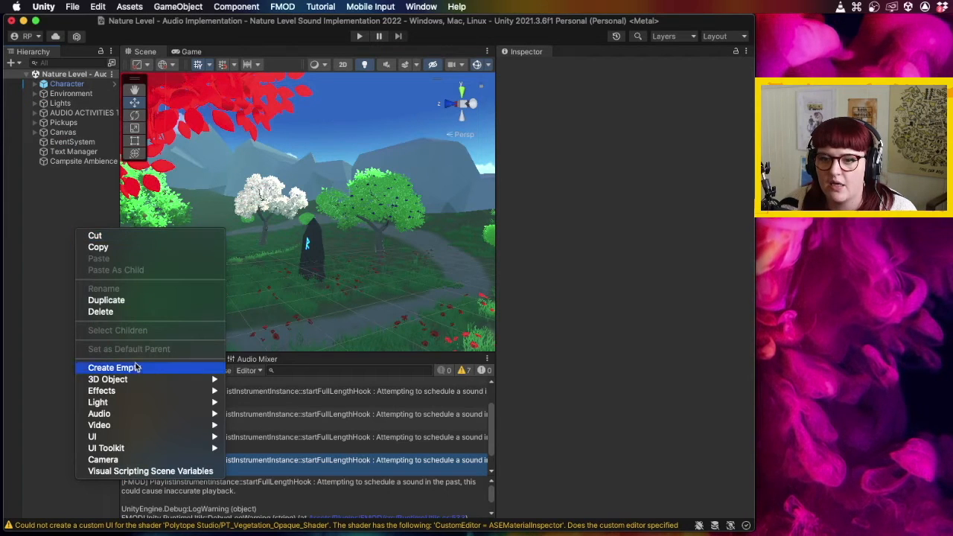
click(112, 368)
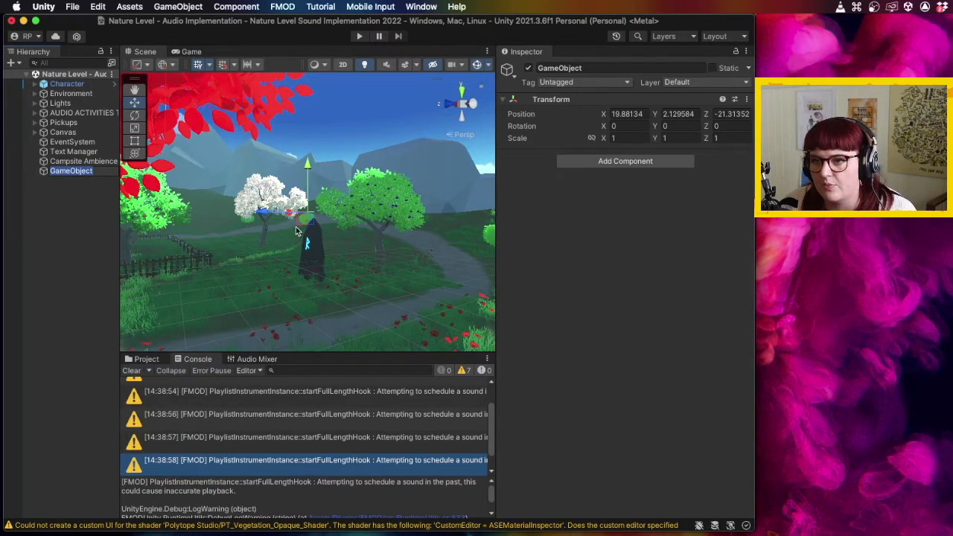
drag(307, 168, 308, 234)
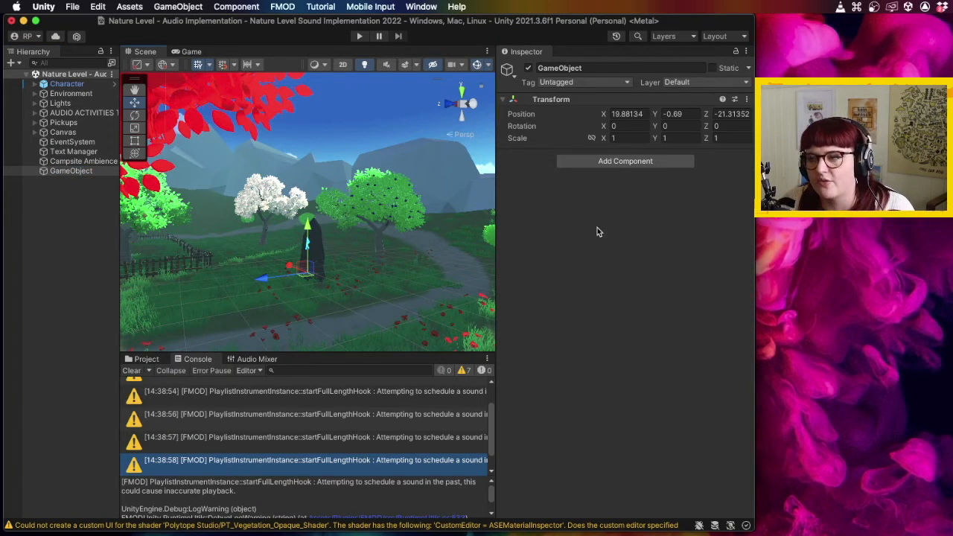
- Add a Sphere Collider to the new empty object and reposition it on the rune stone at about X 19.4, Y 0.07
click(611, 165)
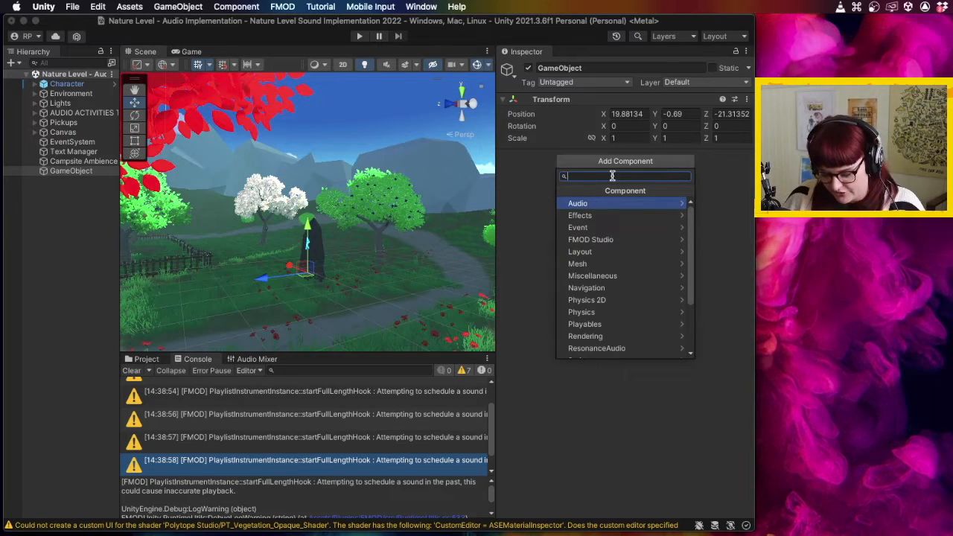
text(colli)
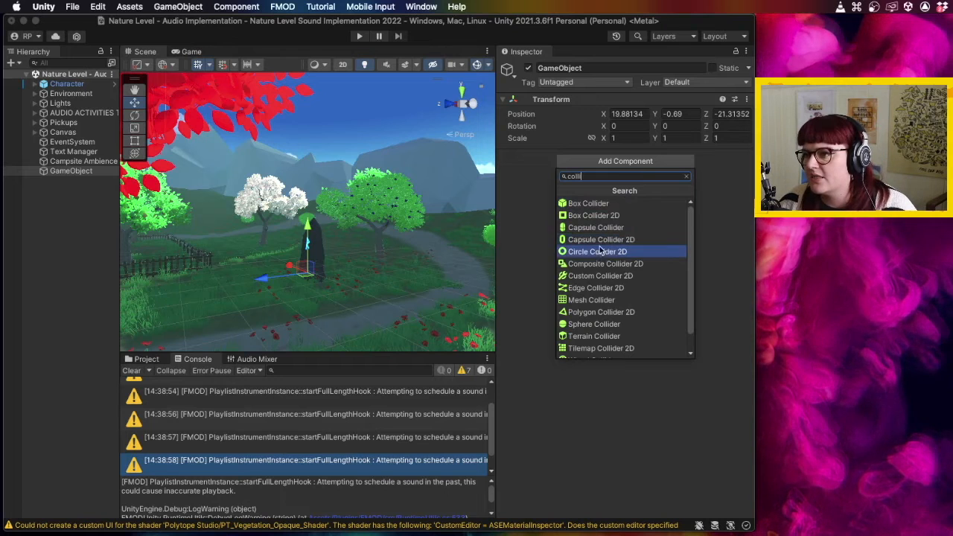
click(587, 323)
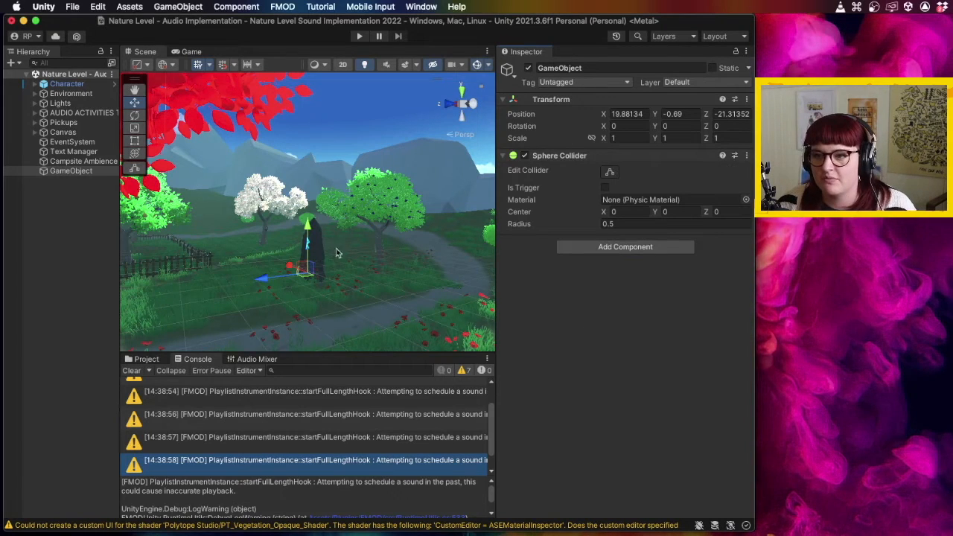
drag(306, 233, 311, 275)
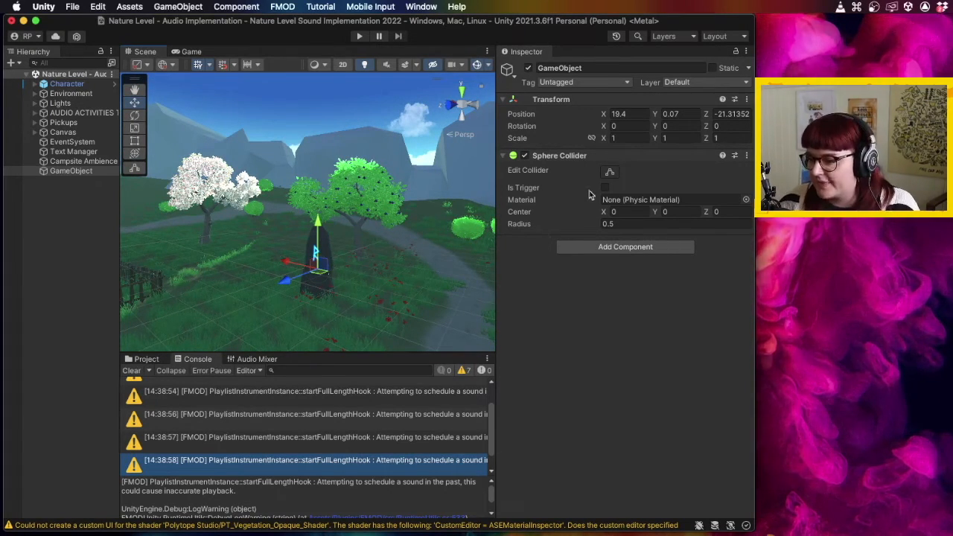
- Set the Sphere Collider's radius to 4 so it surrounds the rune stone
click(622, 224)
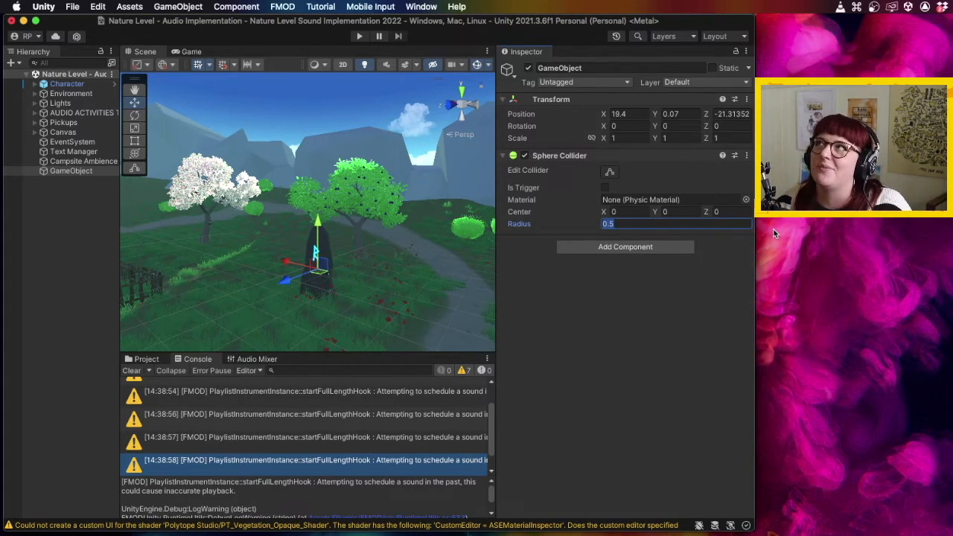
text(3)
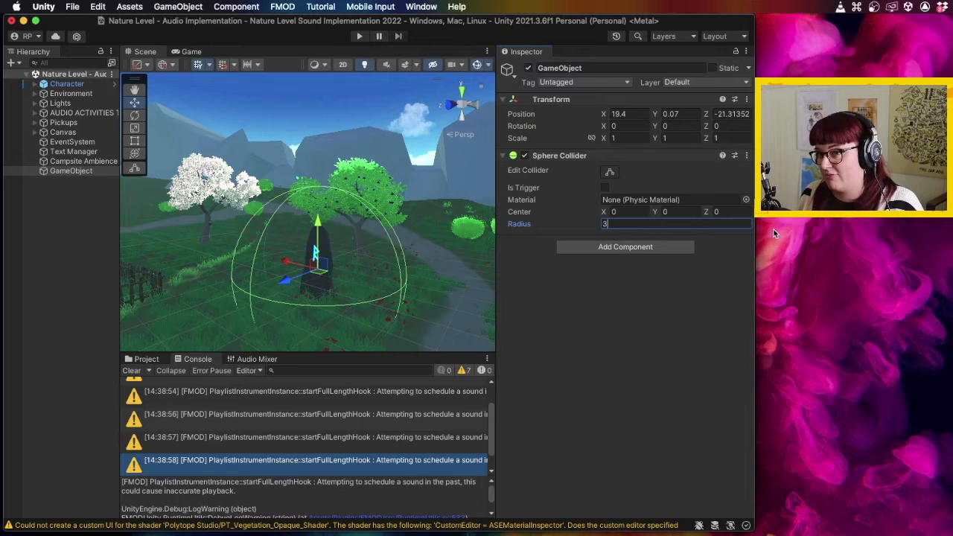
key(BackSpace)
text(4)
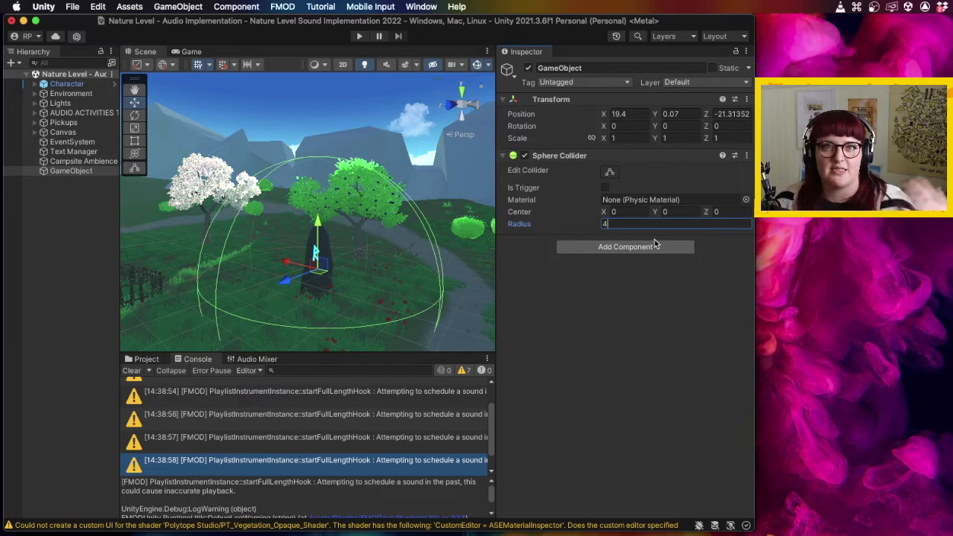
click(643, 298)
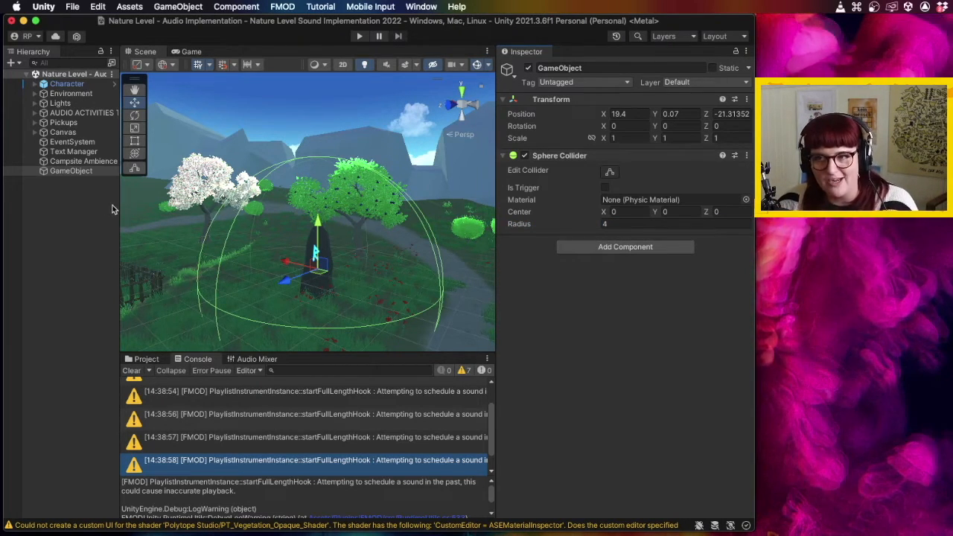
- Rename the new game object RuneMusicIntense
right_click(98, 172)
click(66, 169)
double_click(66, 170)
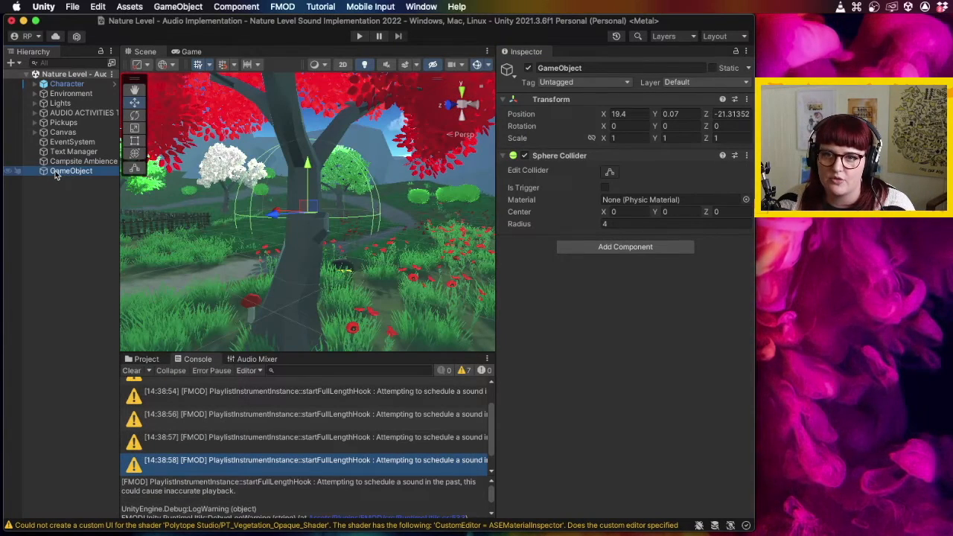
key(Return)
key(BackSpace)
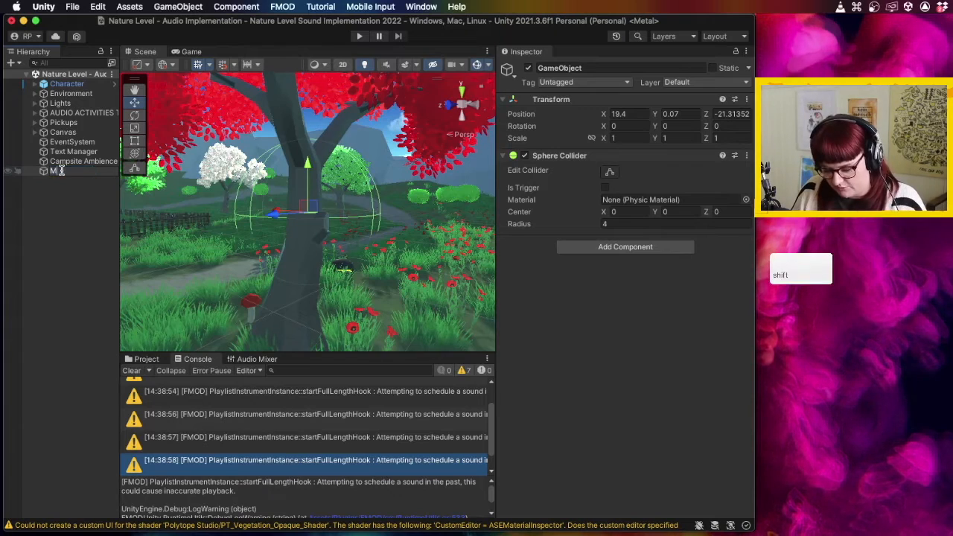
text(RiverMusic)
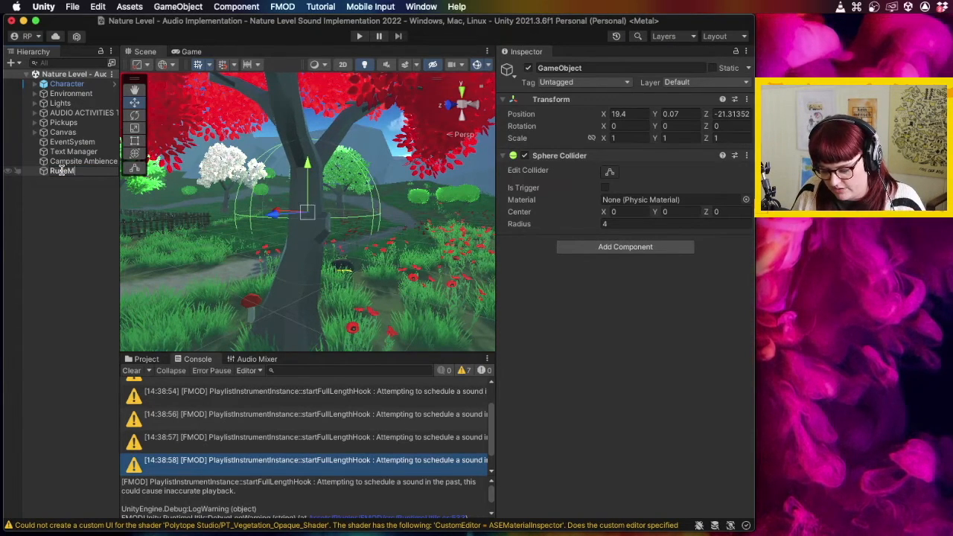
text(Intense)
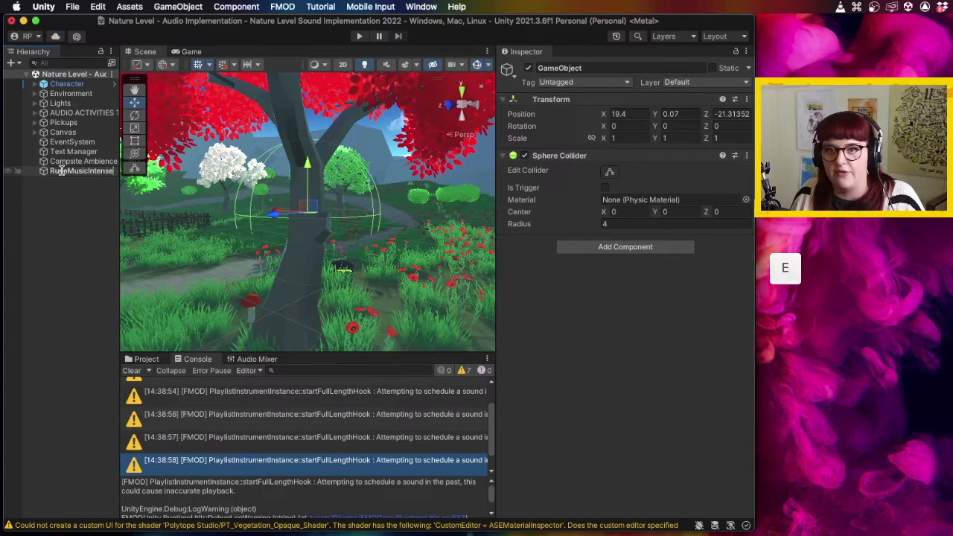
key(Return)
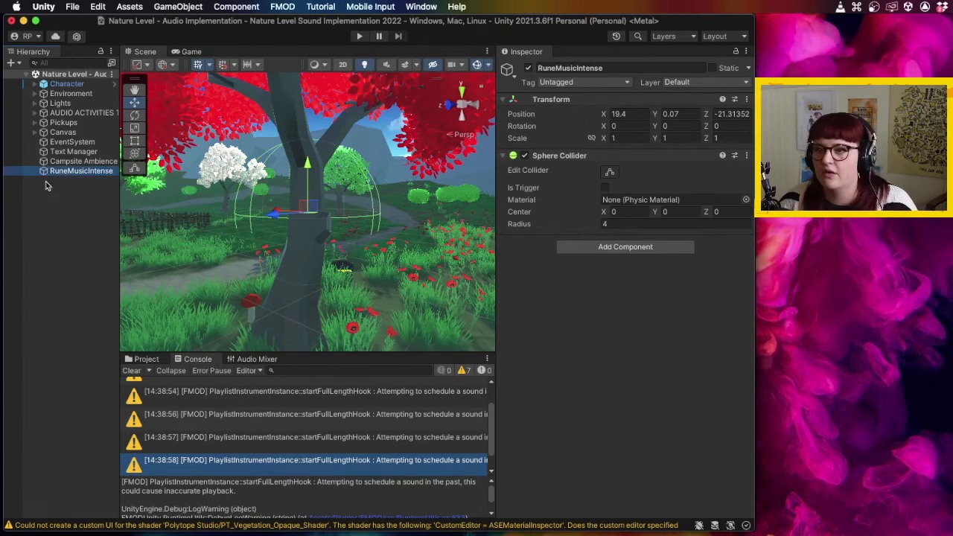
- Duplicate the RuneMusicIntense object and rename the copy RuneMusicLessIntense
right_click(75, 176)
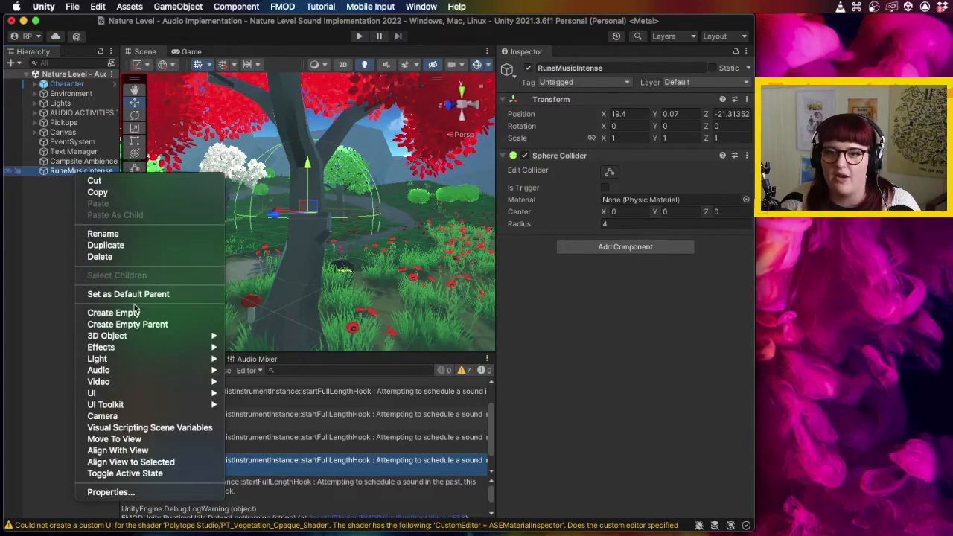
click(106, 245)
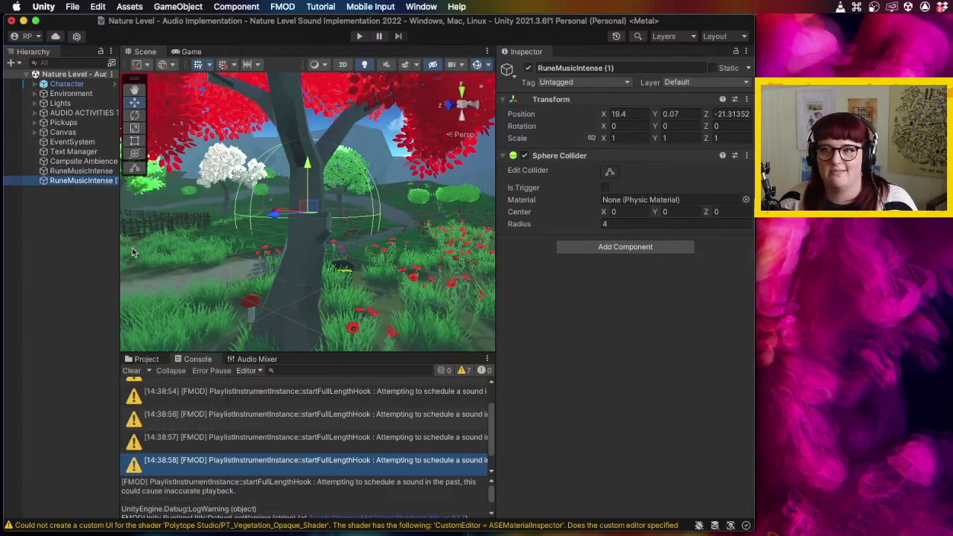
click(89, 180)
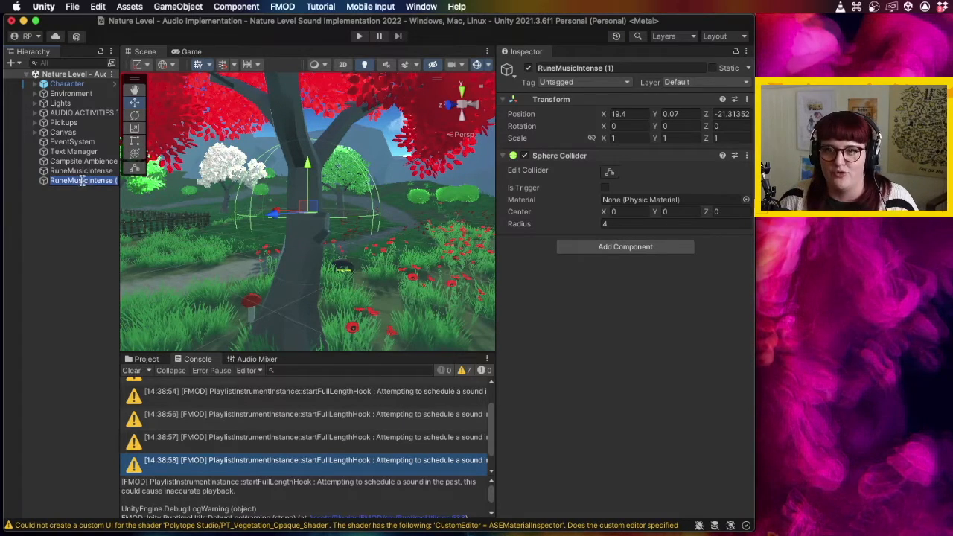
click(83, 181)
text(L)
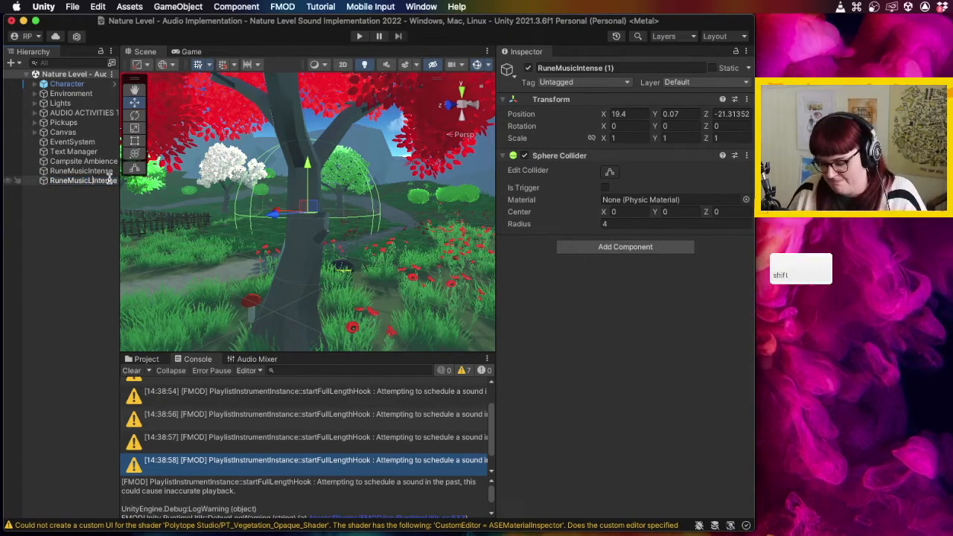
key(Right)
key(Right)
key(Right)
key(Right)
key(Right)
key(Right)
key(Right)
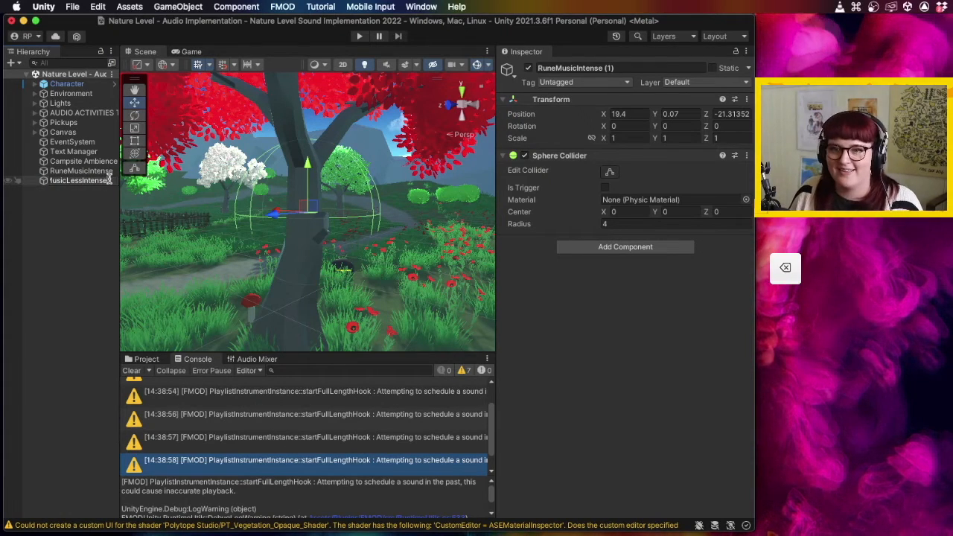
key(Return)
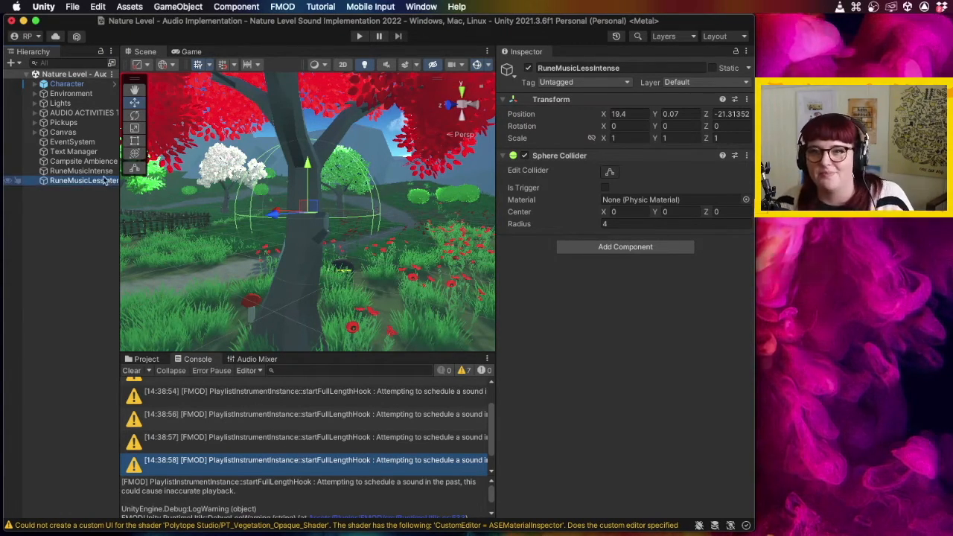
- Enlarge the Sphere Collider of RuneMusicLessIntense to a radius of 8 so it extends beyond the RuneMusicIntense zone
click(615, 224)
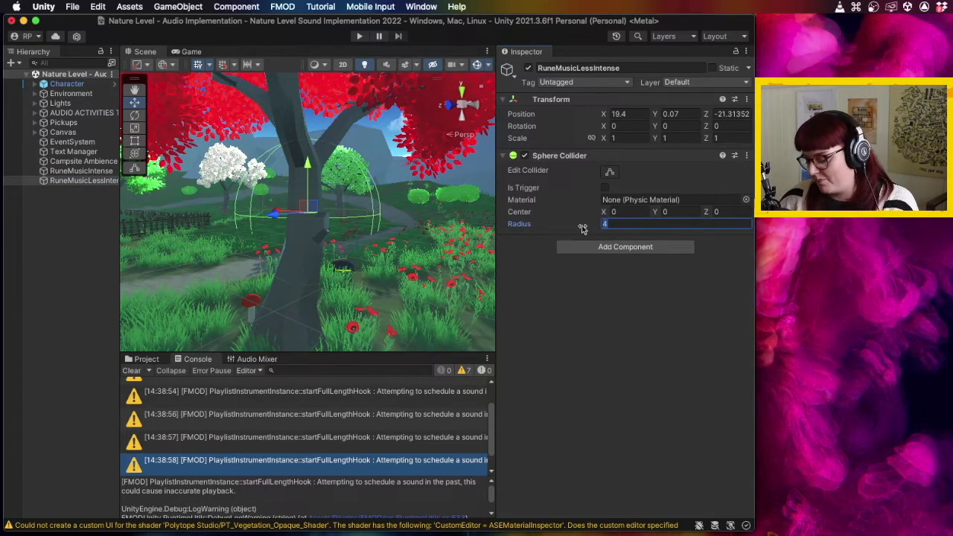
text(6)
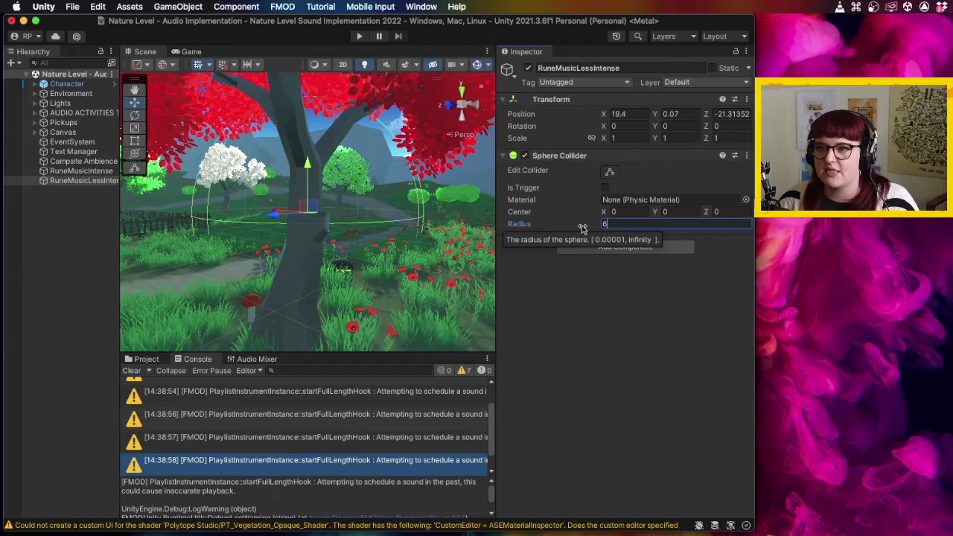
click(71, 182)
double_click(99, 182)
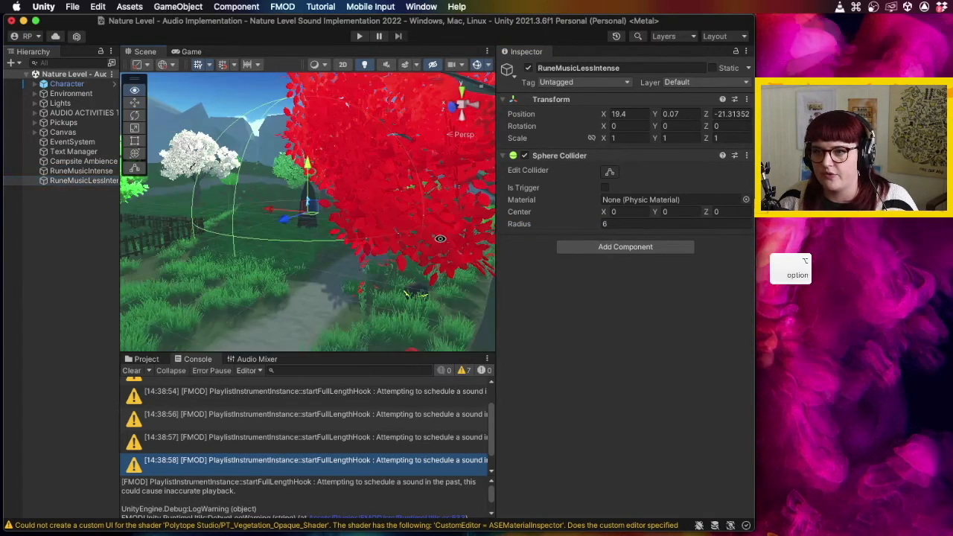
click(98, 181)
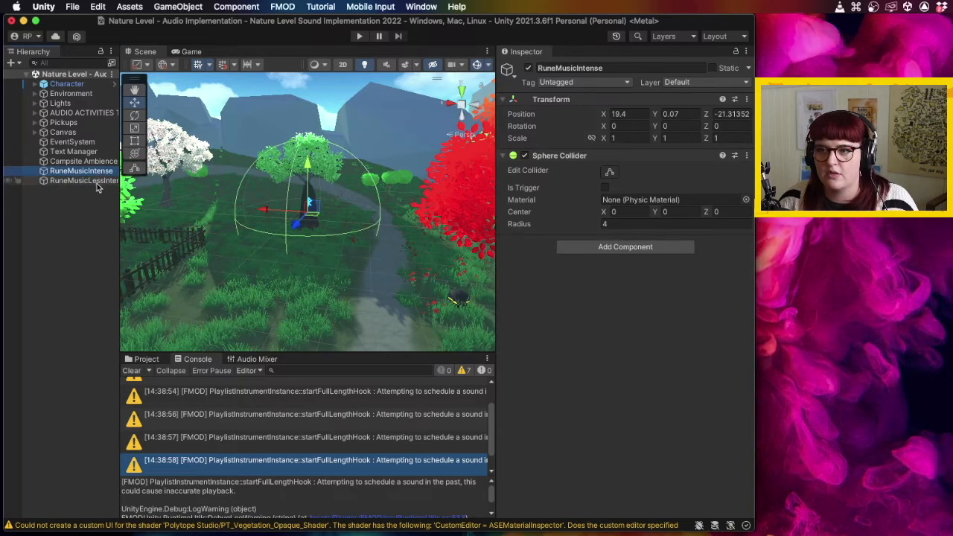
click(623, 223)
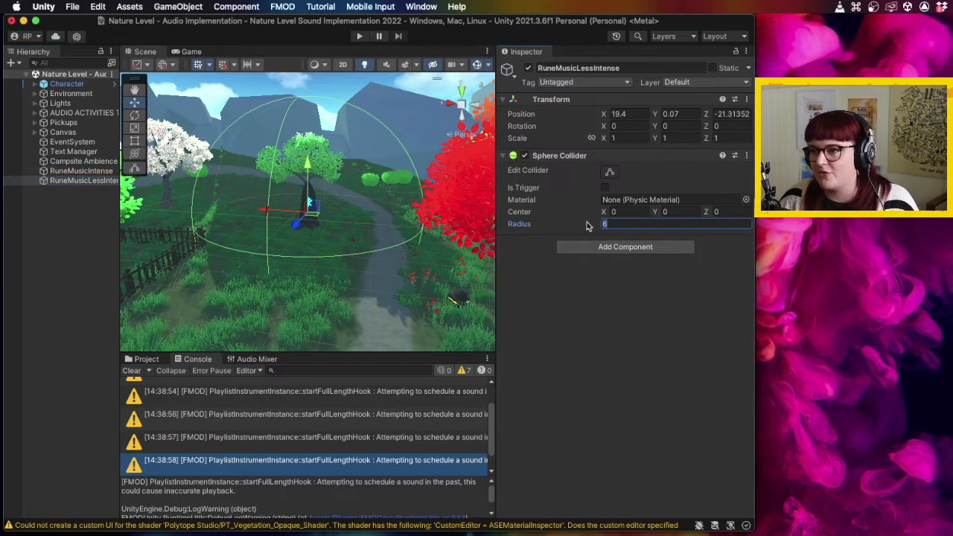
text(7)
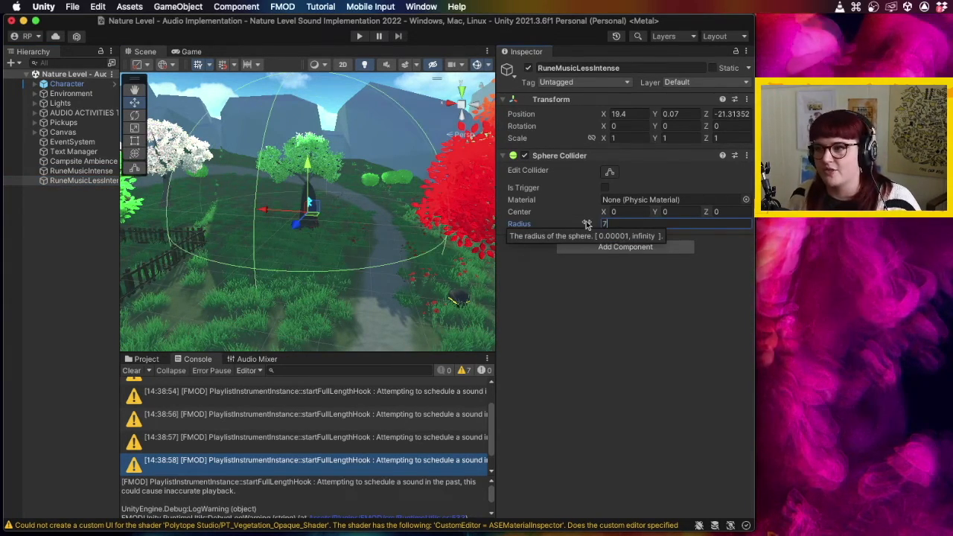
key(BackSpace)
text(8)
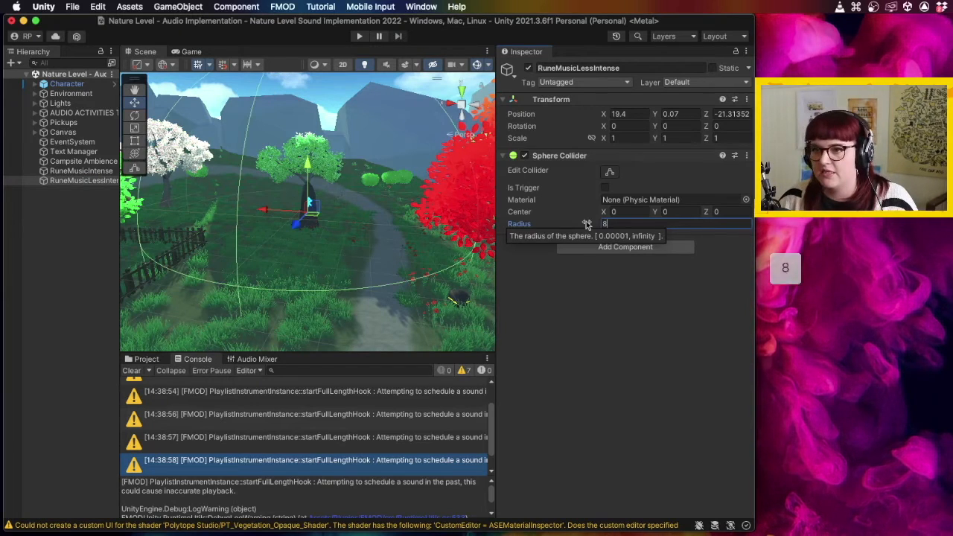
click(74, 172)
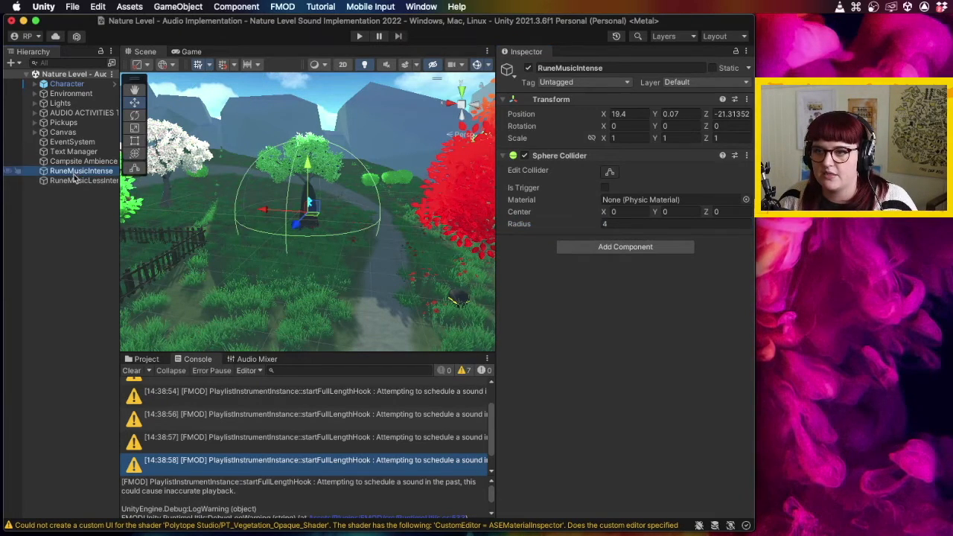
- Make the Sphere Colliders of both RuneMusicLessIntense and RuneMusicIntense act as triggers
click(80, 181)
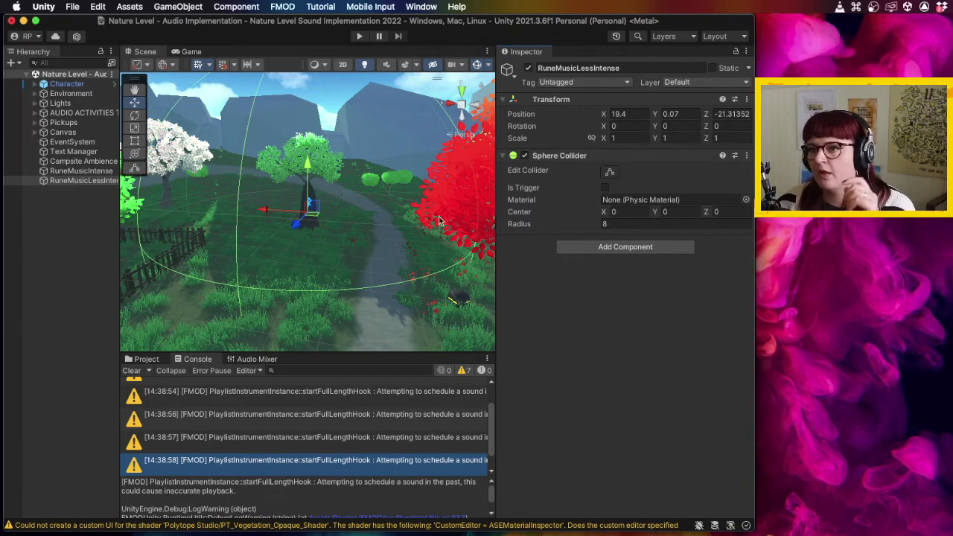
click(604, 189)
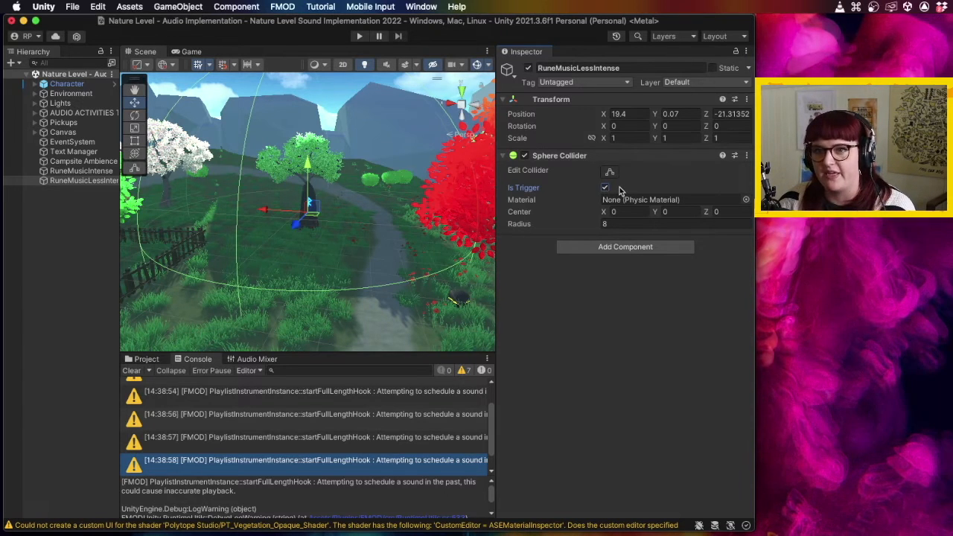
click(605, 189)
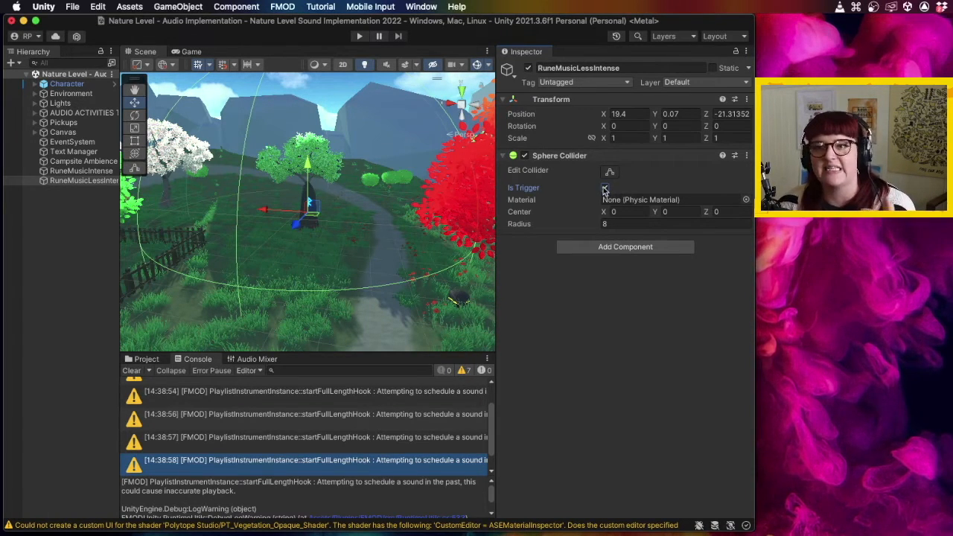
click(77, 171)
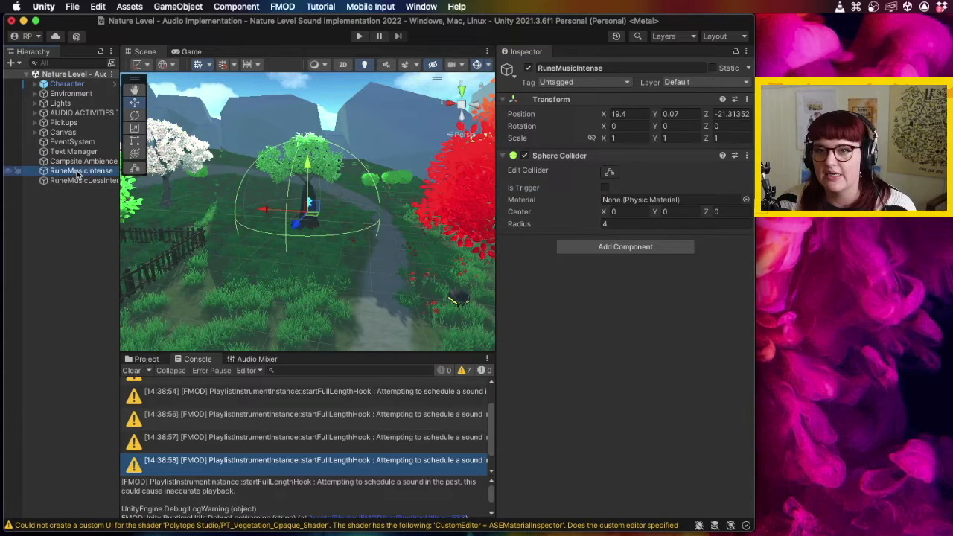
click(606, 188)
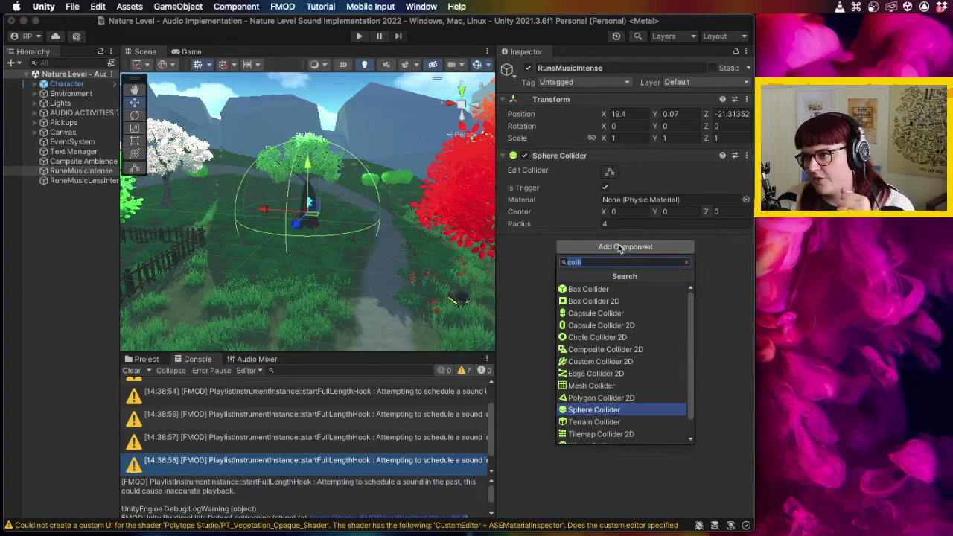
- Add an FMOD Studio Global Parameter Trigger component to RuneMusicIntense
click(687, 262)
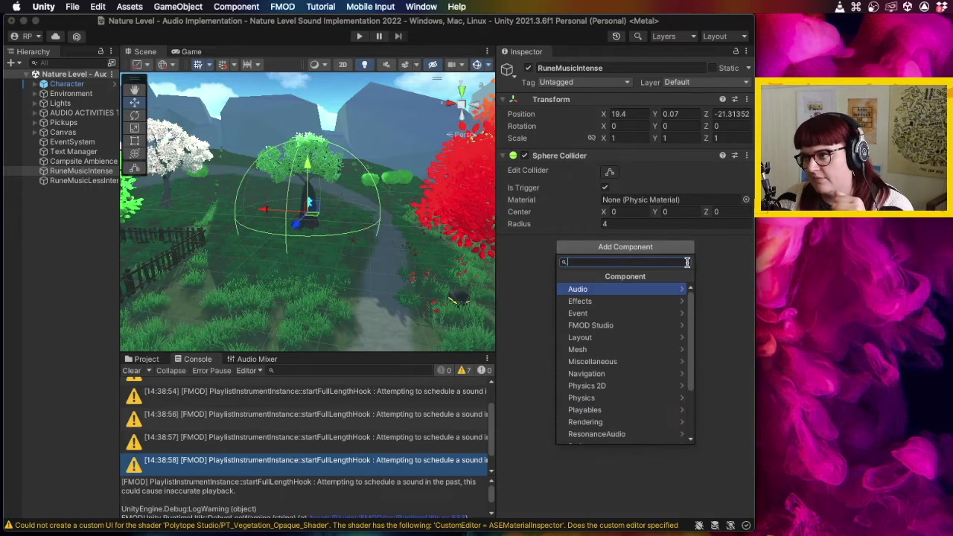
click(605, 325)
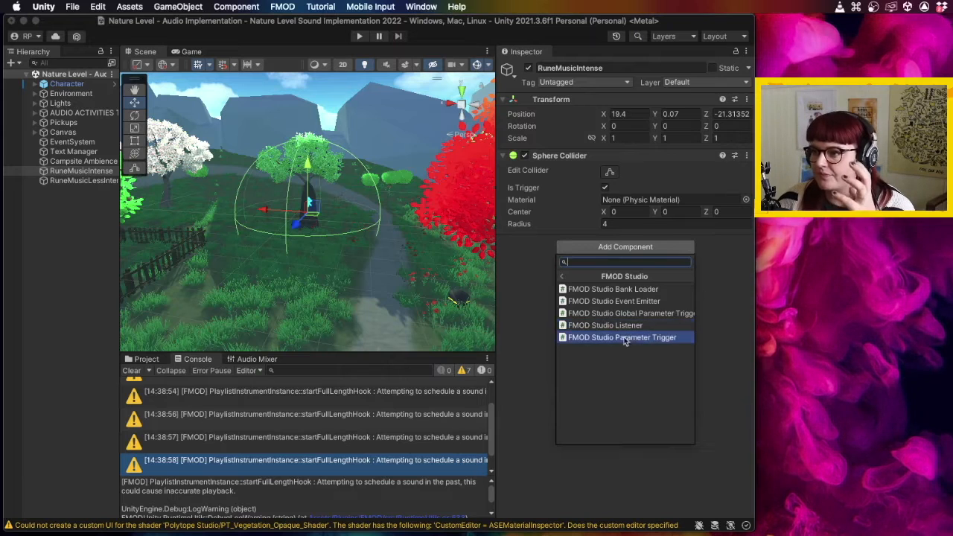
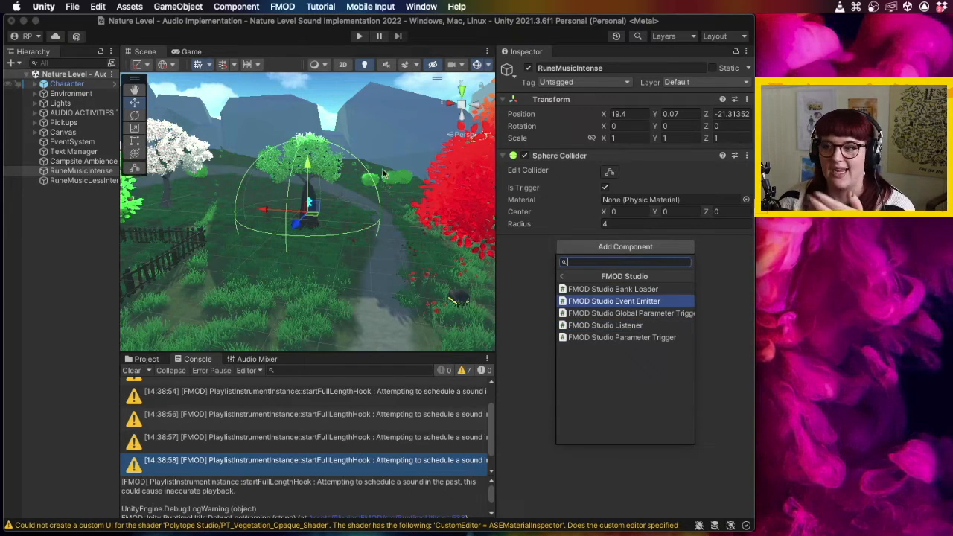
click(644, 315)
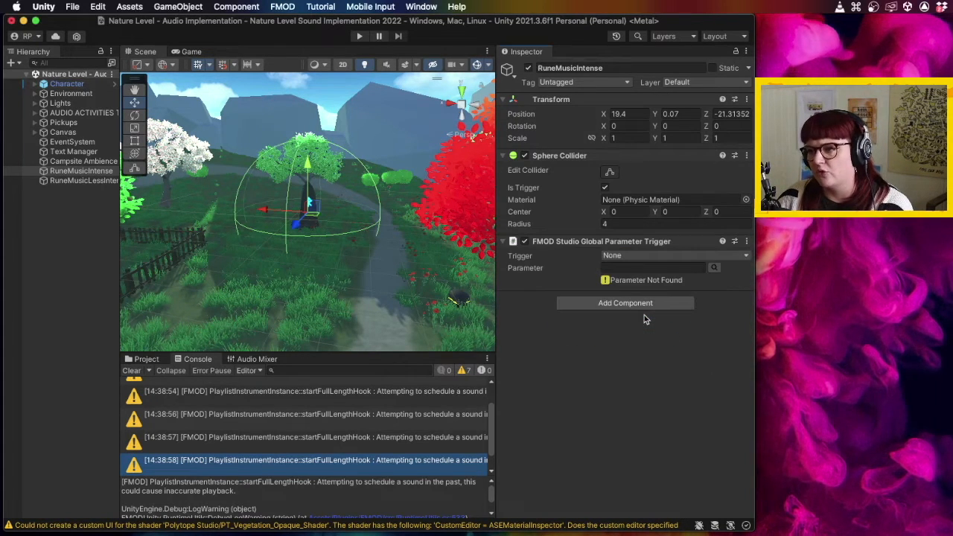
- Configure RuneMusicIntense's parameter trigger to fire on Trigger Enter for the Player collision tag and control the MusicChange parameter
click(647, 256)
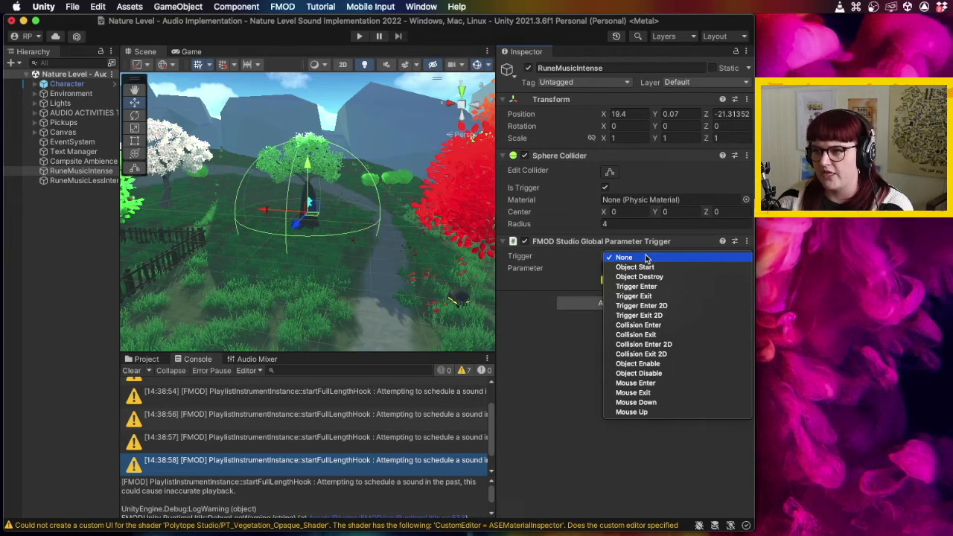
click(665, 289)
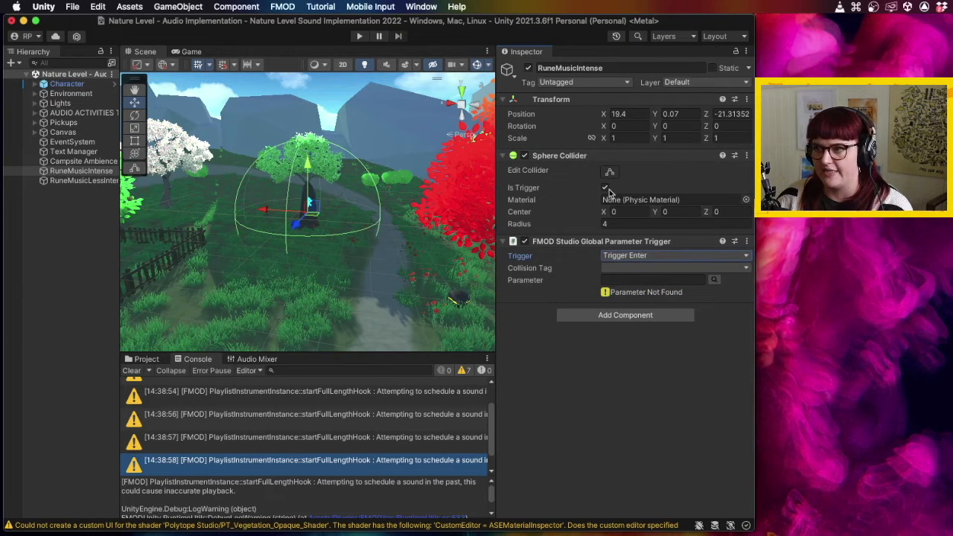
click(653, 268)
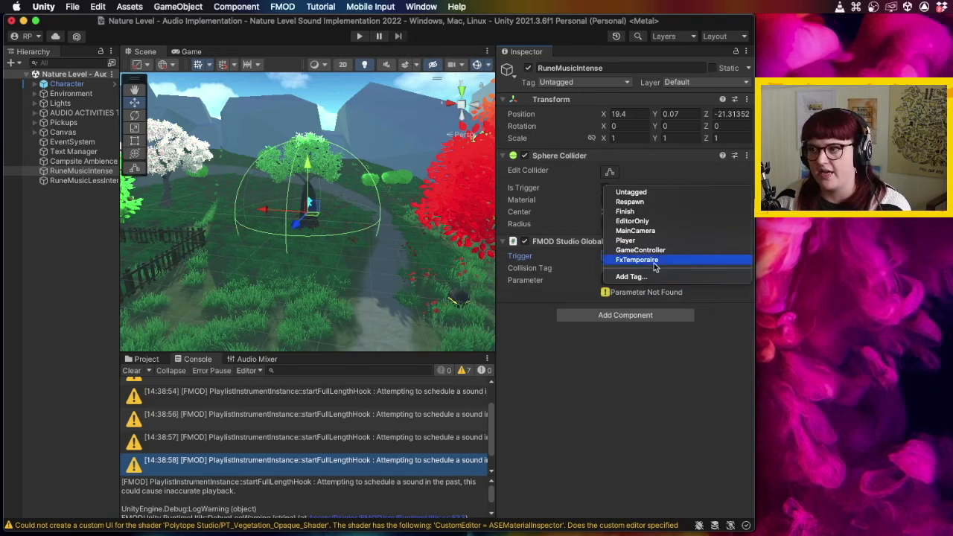
click(658, 242)
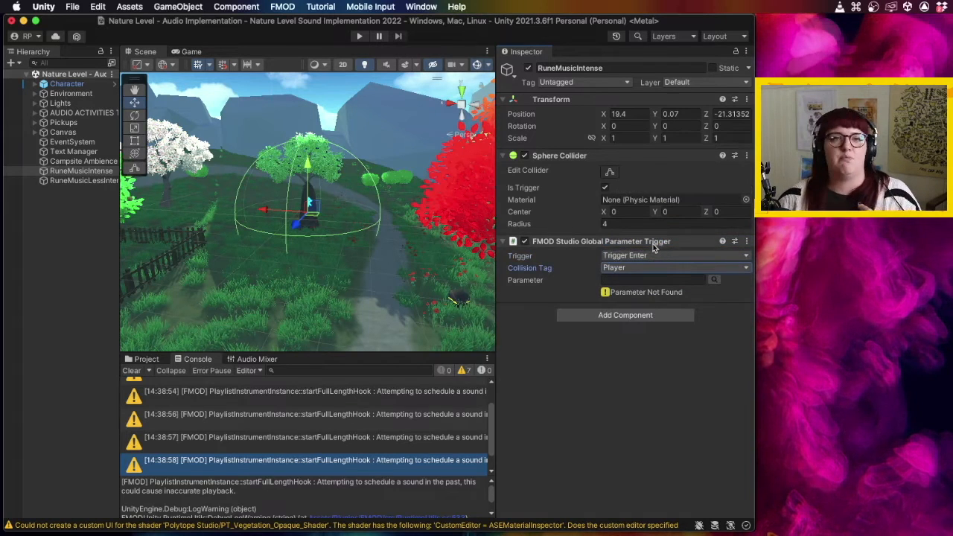
click(729, 306)
click(713, 282)
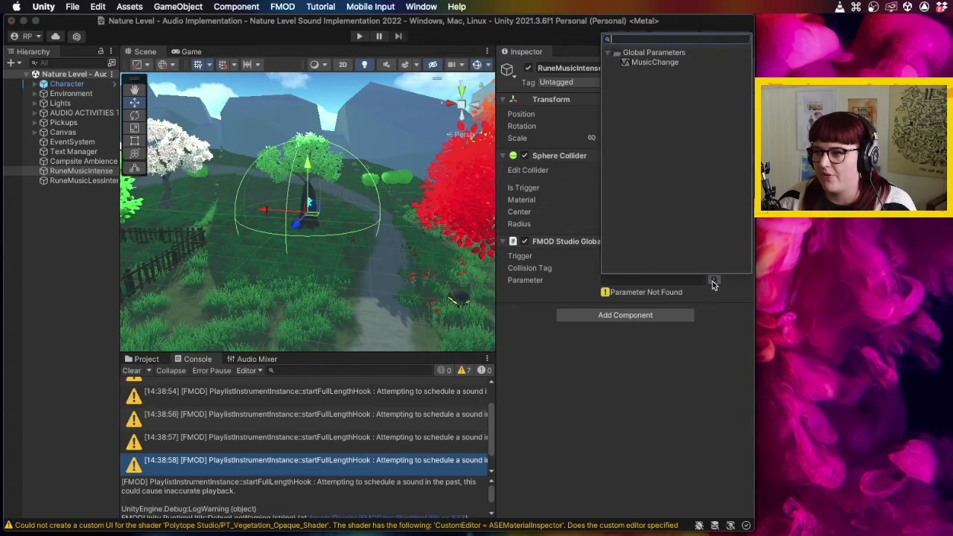
double_click(655, 63)
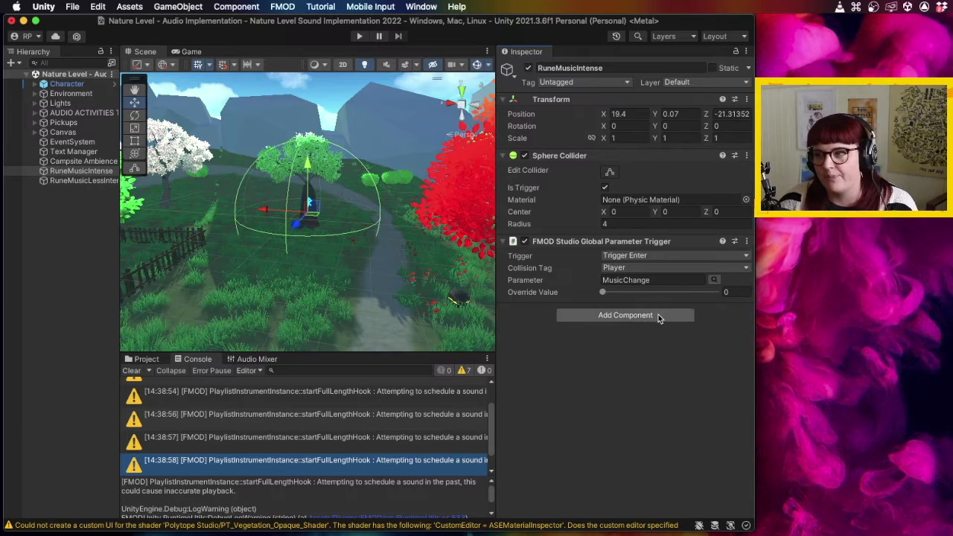
- Select the RuneMusicLessIntense object
click(95, 182)
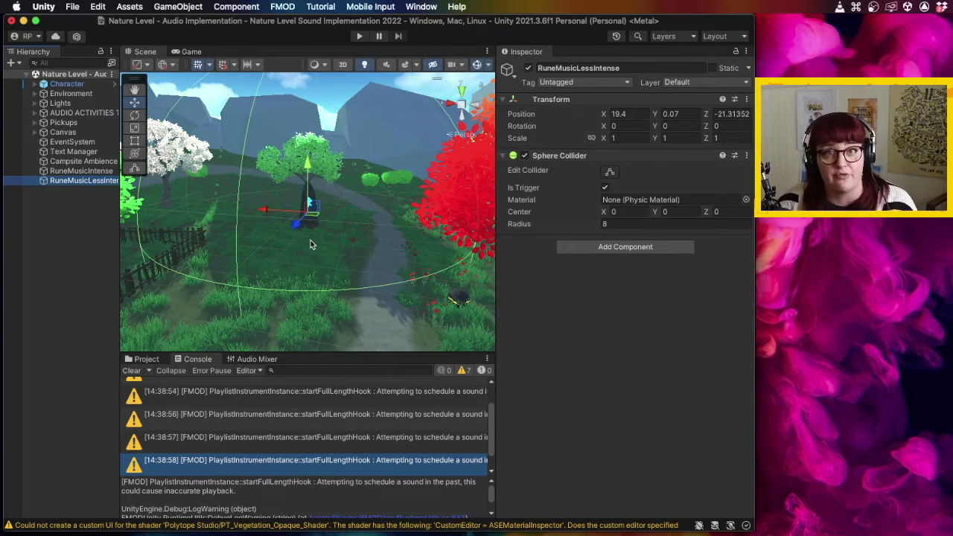
- Add an FMOD Studio Global Parameter Trigger to RuneMusicLessIntense, using Trigger Enter and the Player collision tag
click(672, 246)
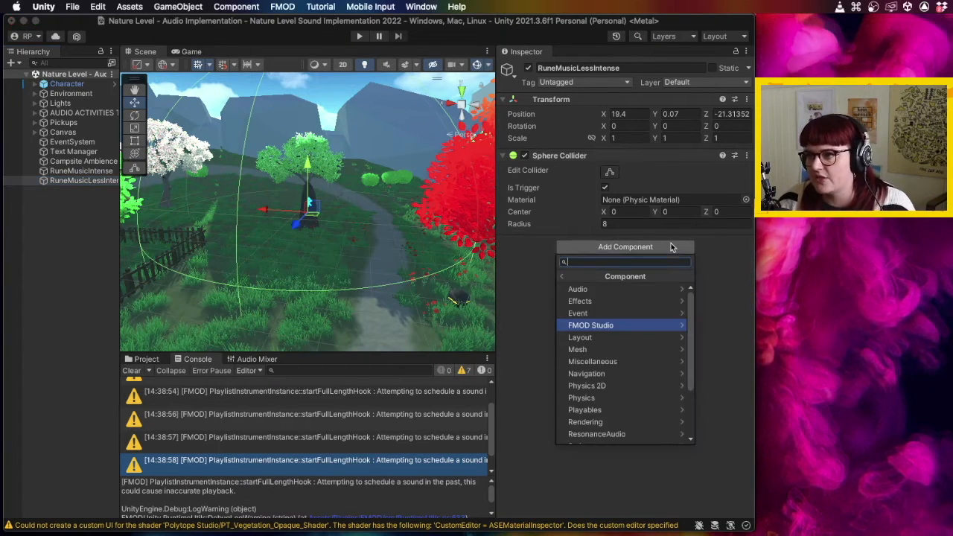
click(649, 322)
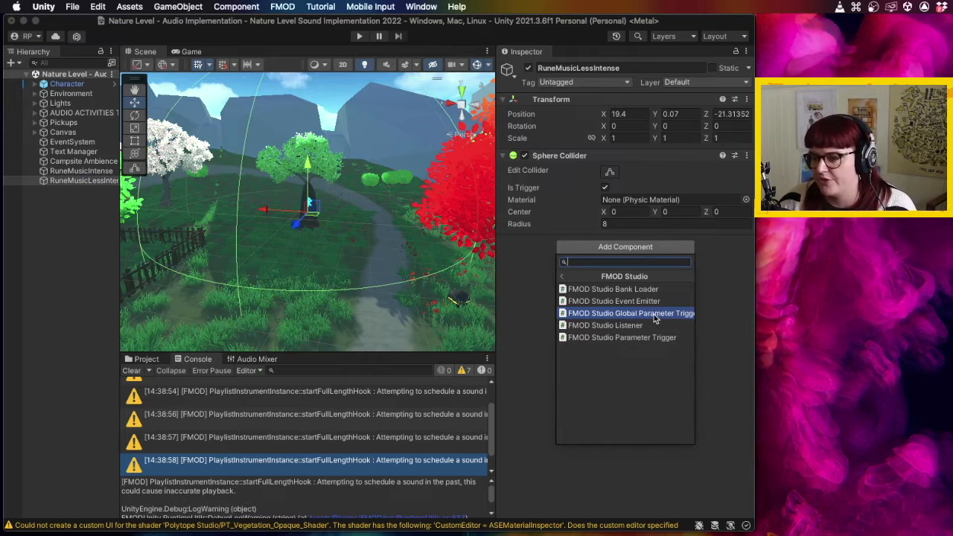
click(654, 315)
click(613, 257)
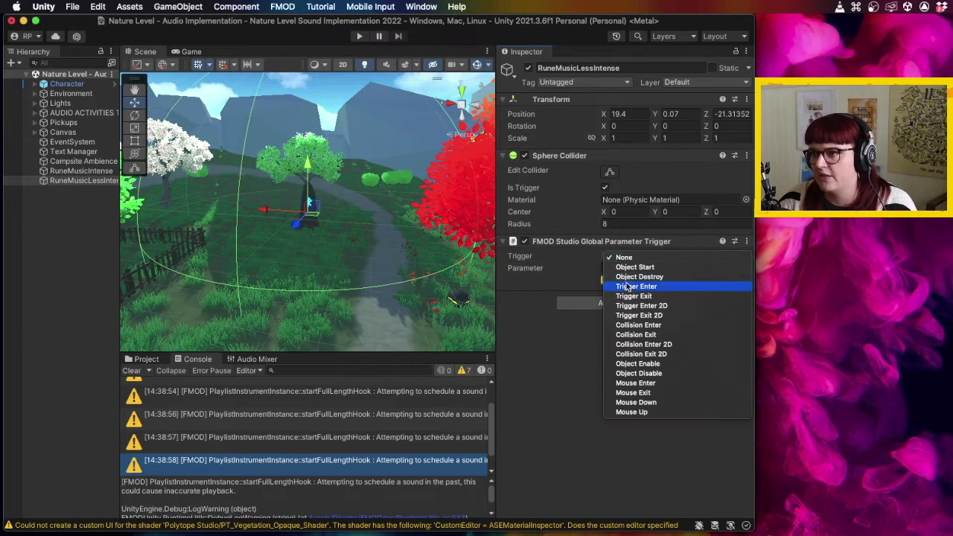
click(628, 287)
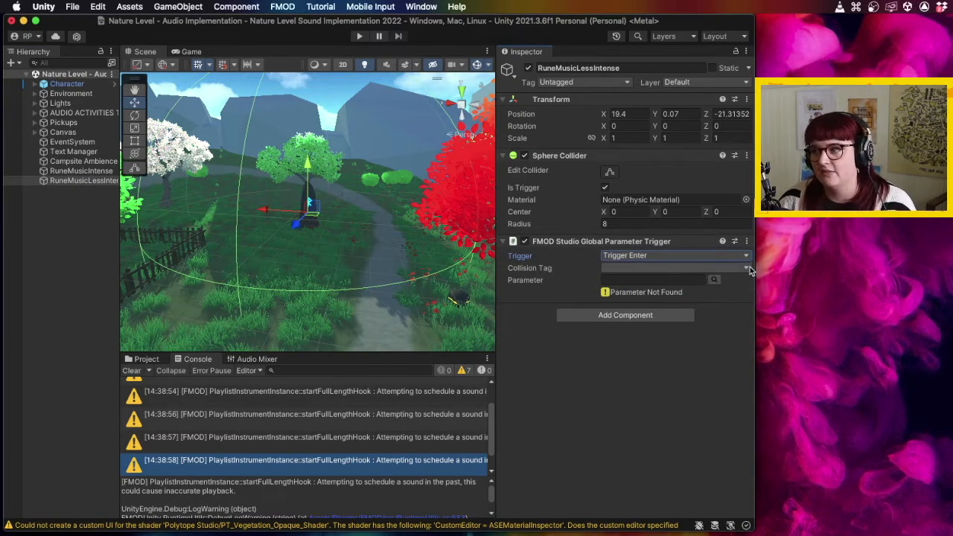
click(748, 268)
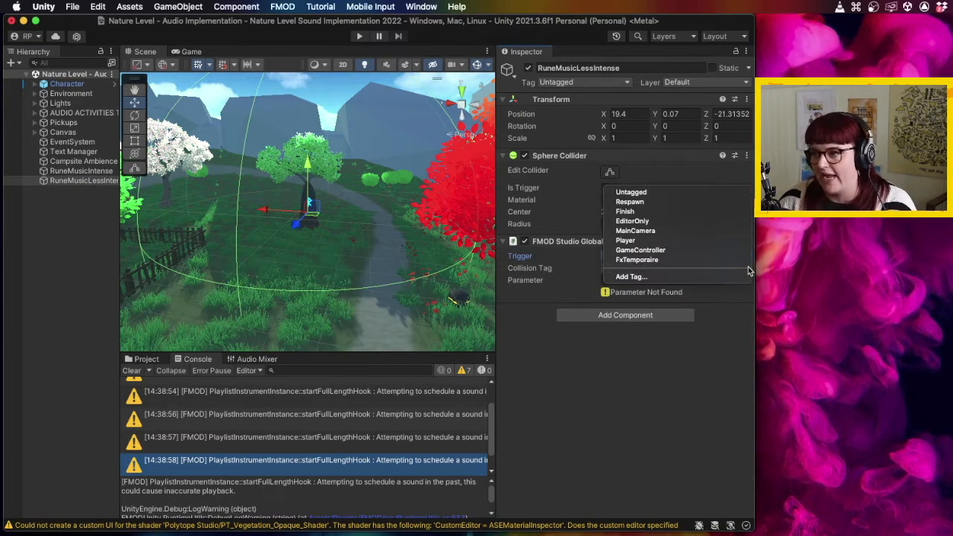
click(696, 241)
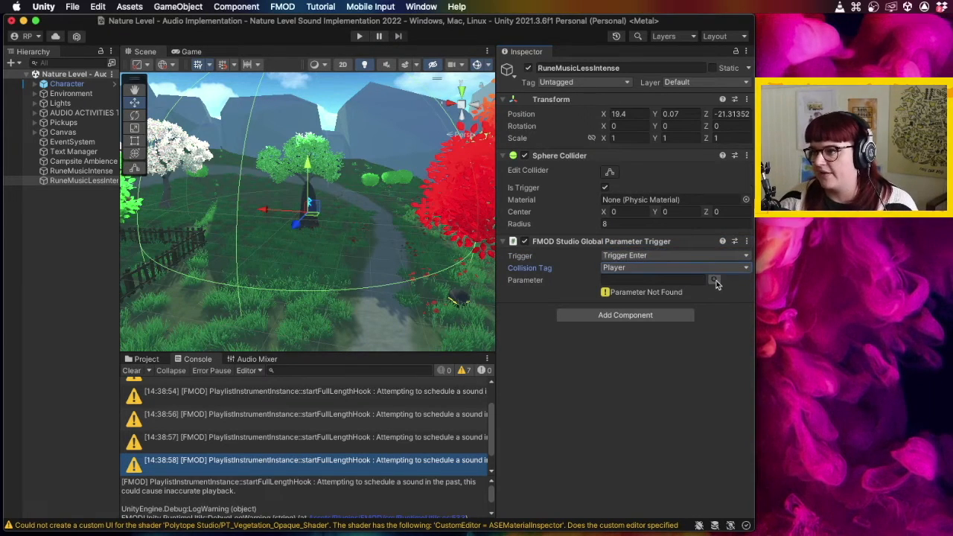
- Assign the MusicChange parameter to RuneMusicLessIntense's enter trigger and set its override value to 1
click(714, 281)
click(655, 62)
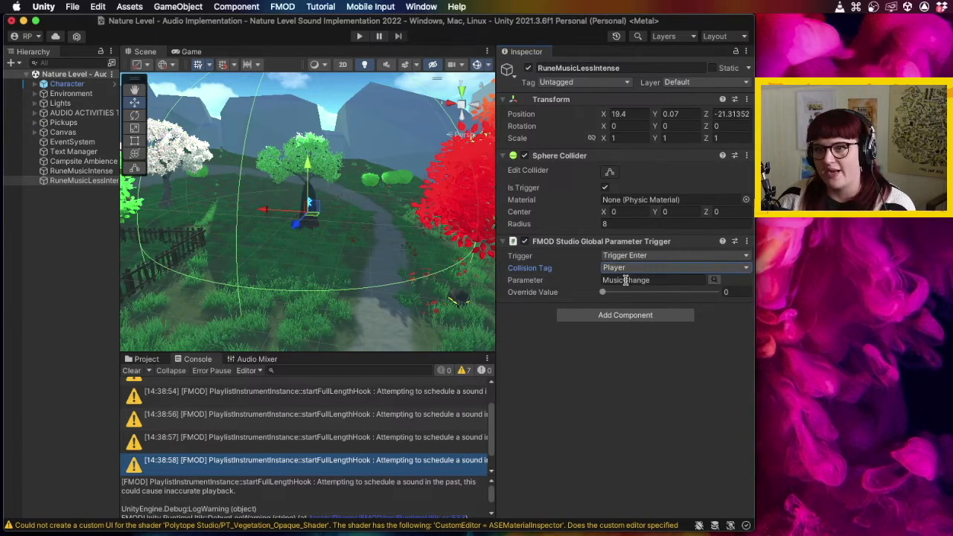
drag(603, 293, 661, 293)
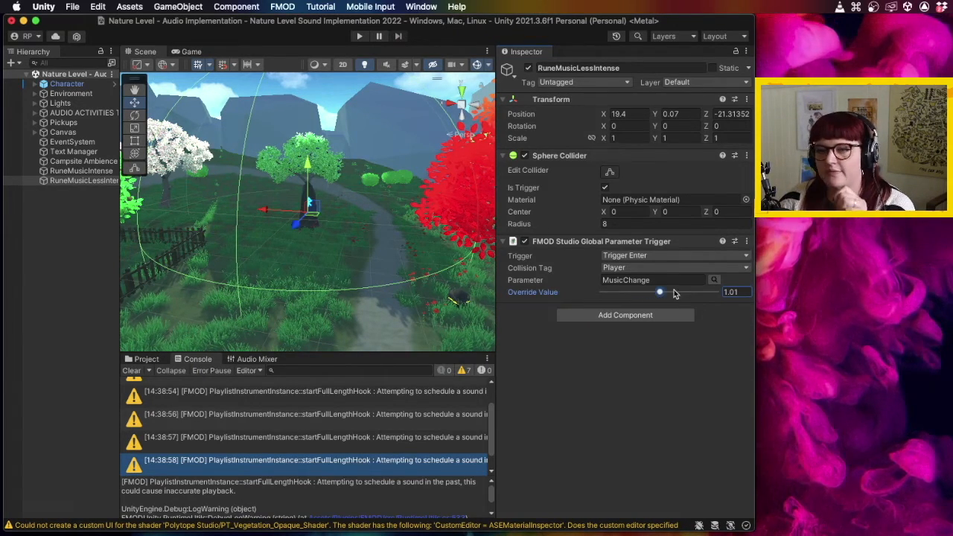
click(748, 293)
text(1)
key(Return)
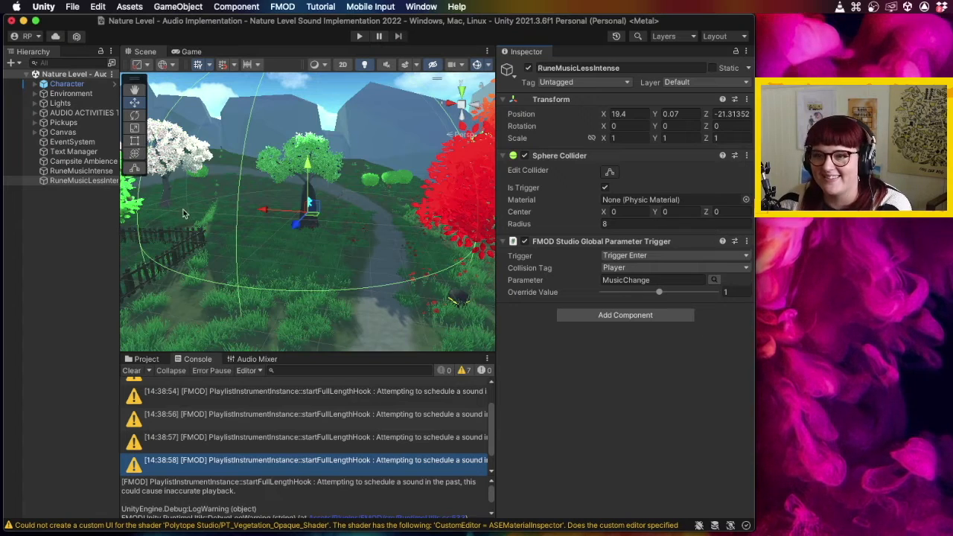
- Set the MusicChange override value of RuneMusicIntense's enter trigger to 2
click(104, 171)
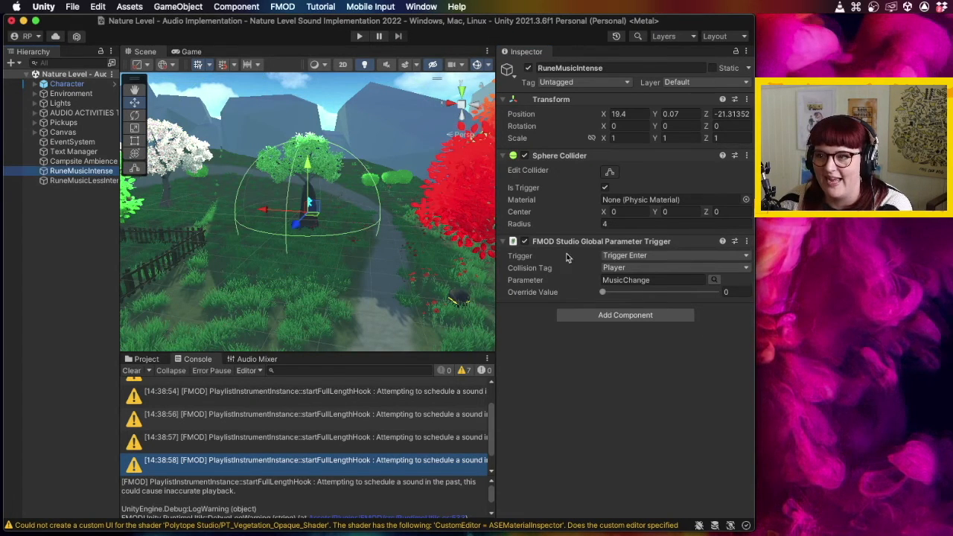
drag(604, 292, 810, 299)
click(749, 325)
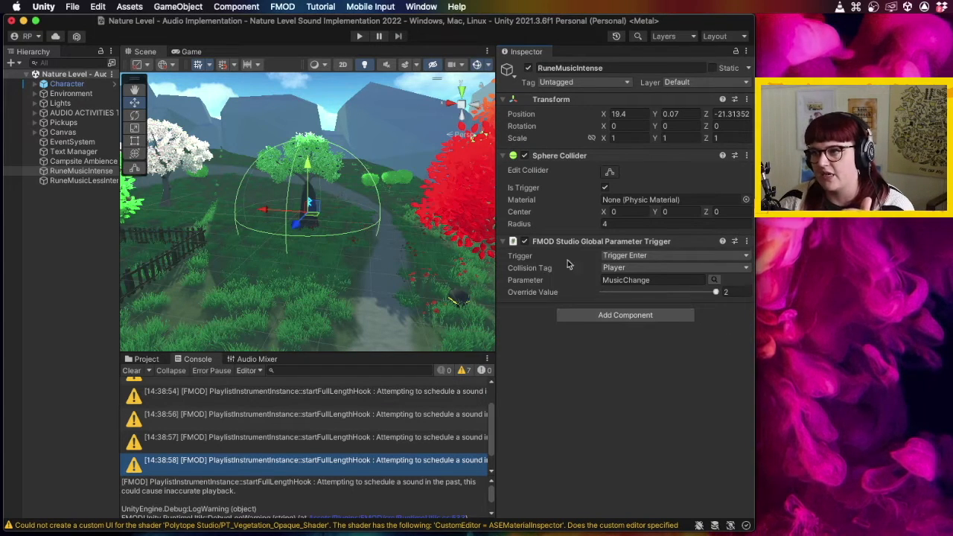
- Add a second FMOD Studio Global Parameter Trigger to RuneMusicIntense, using Trigger Exit and the Player collision tag
click(645, 319)
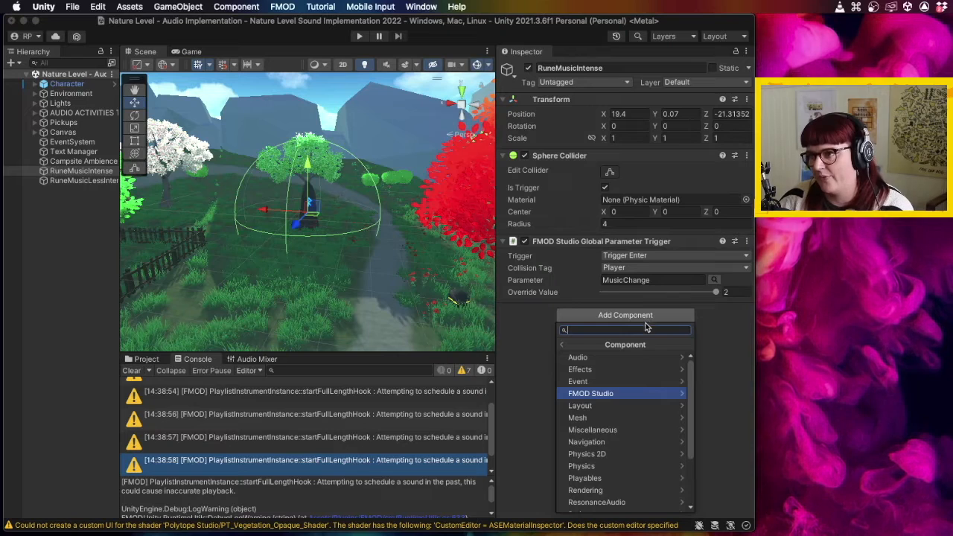
click(625, 393)
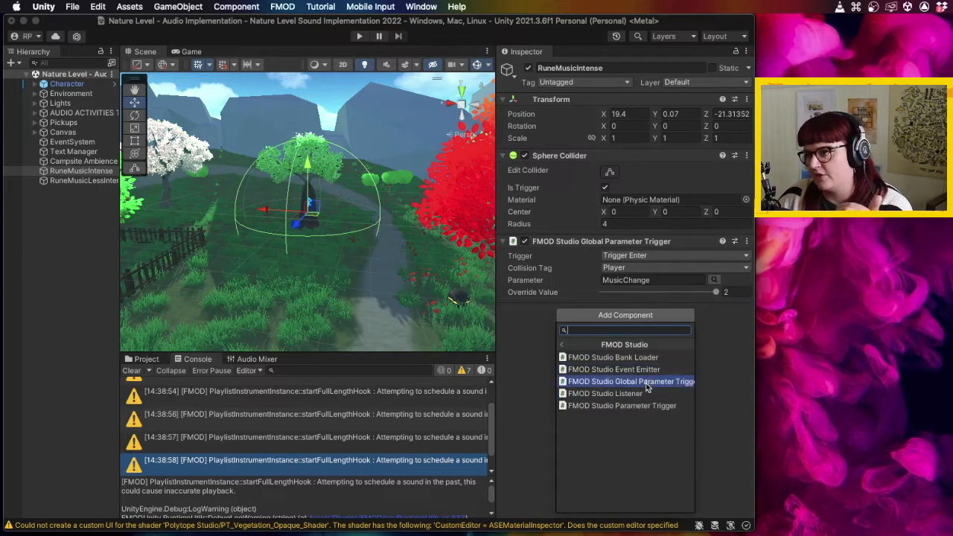
click(654, 383)
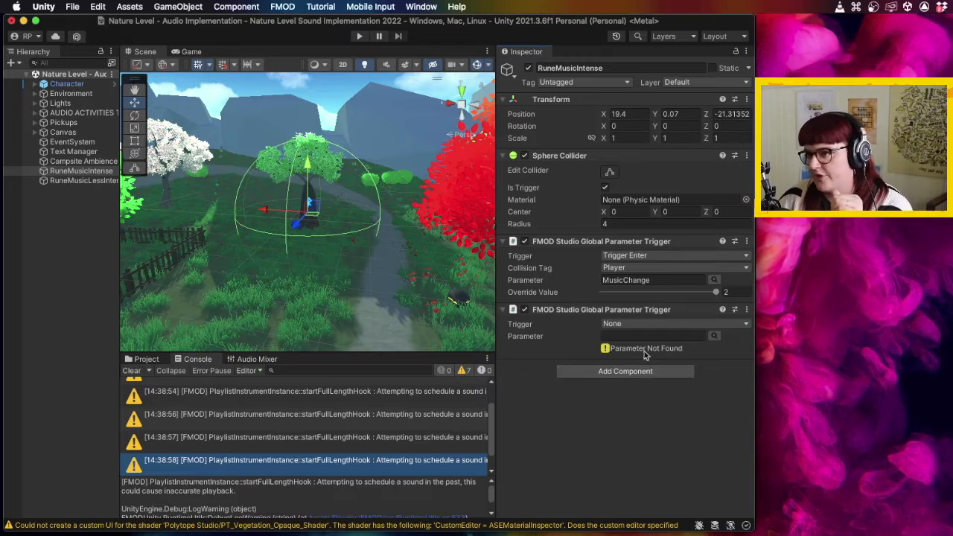
click(633, 324)
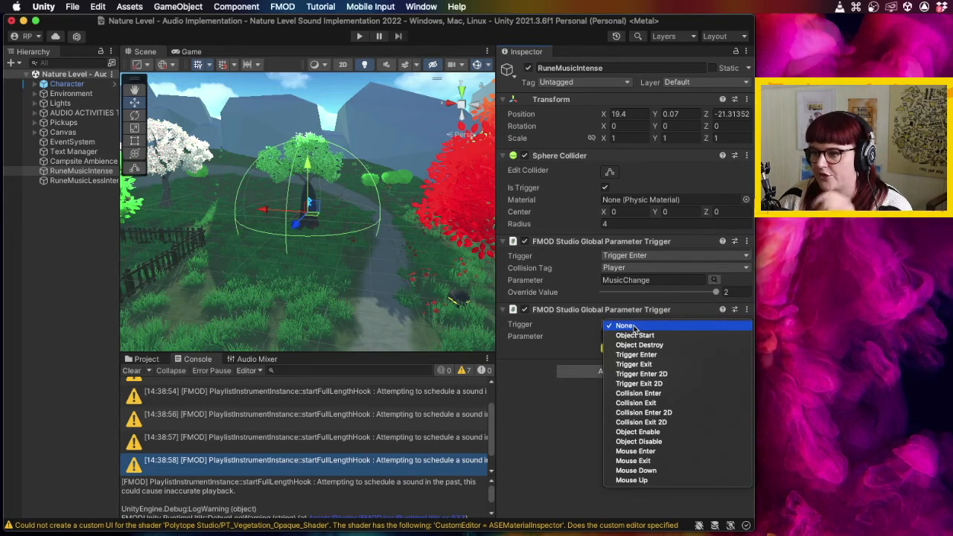
click(639, 365)
click(680, 337)
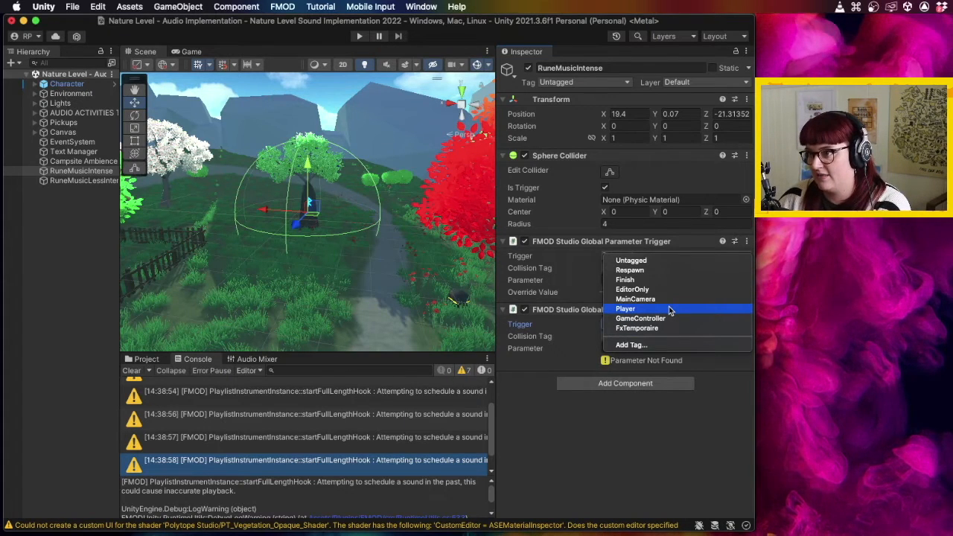
click(670, 309)
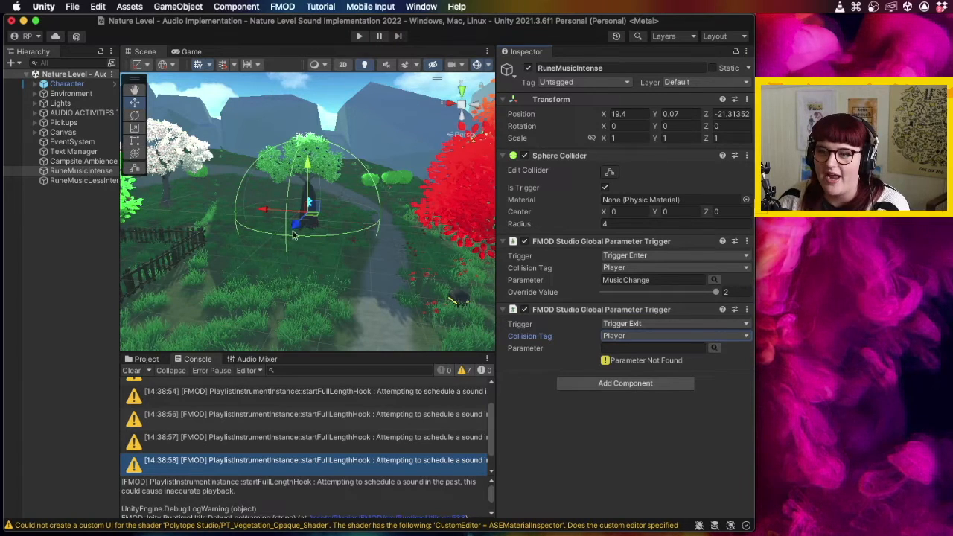
- Assign the MusicChange parameter to RuneMusicIntense's exit trigger and set its override value to 1
click(714, 350)
click(656, 383)
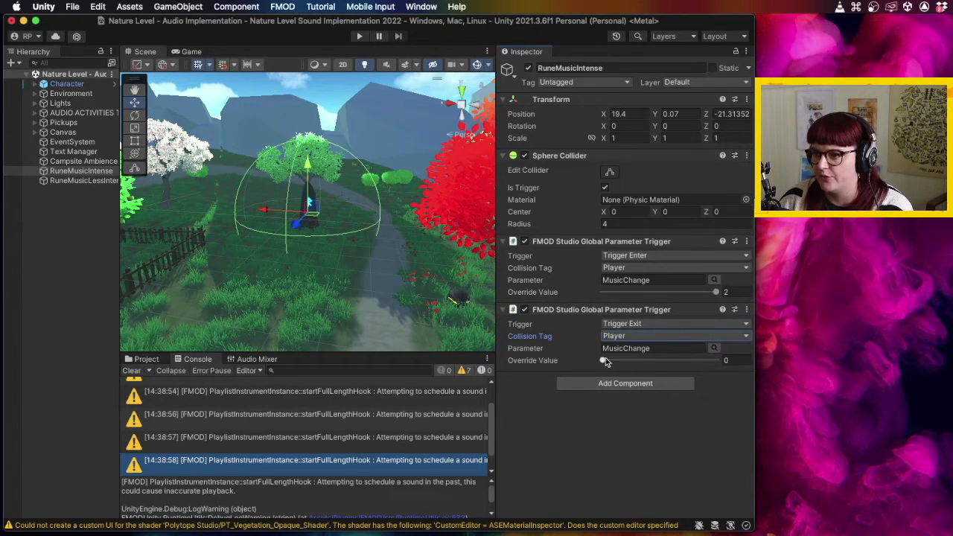
click(734, 360)
text(1)
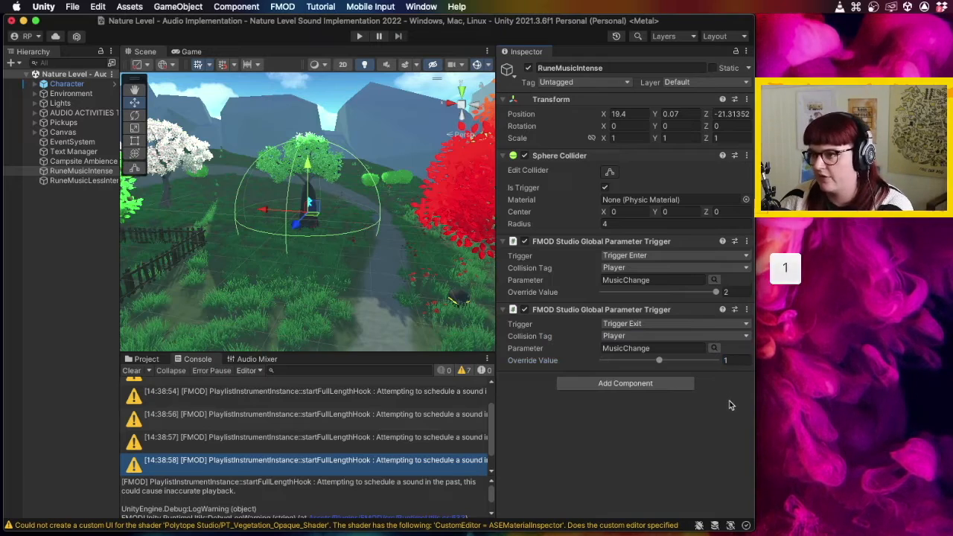
- Add a second FMOD Studio Global Parameter Trigger to RuneMusicLessIntense and set it to Trigger Exit
click(90, 182)
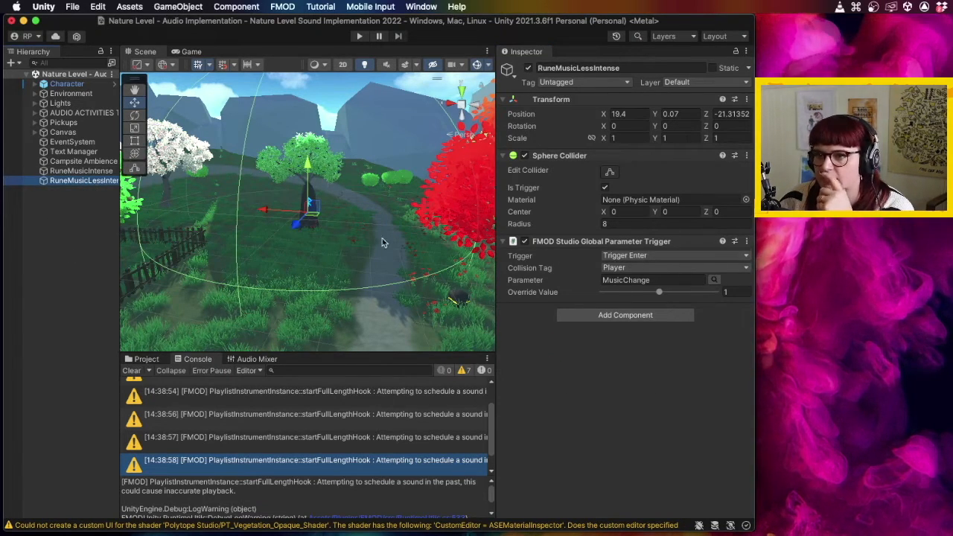
click(664, 317)
click(659, 395)
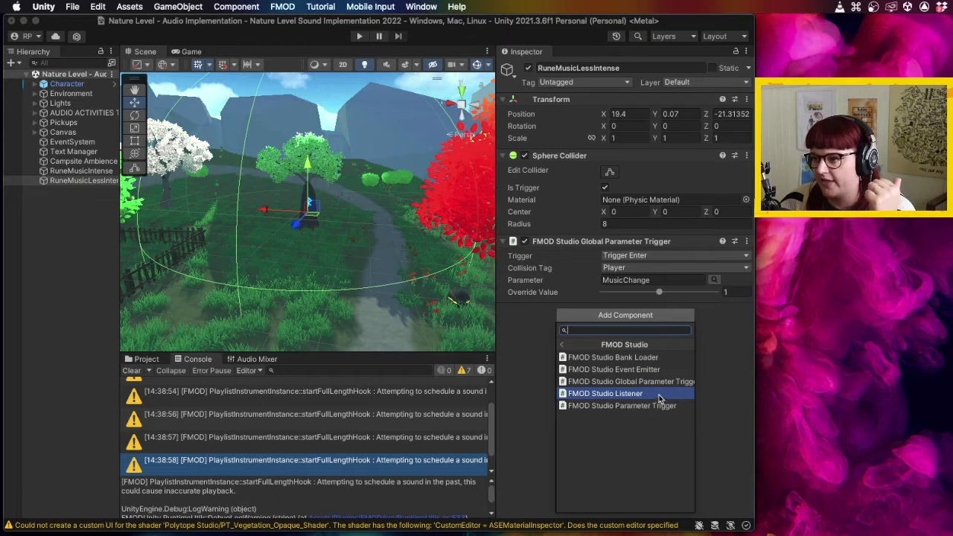
click(663, 382)
click(628, 325)
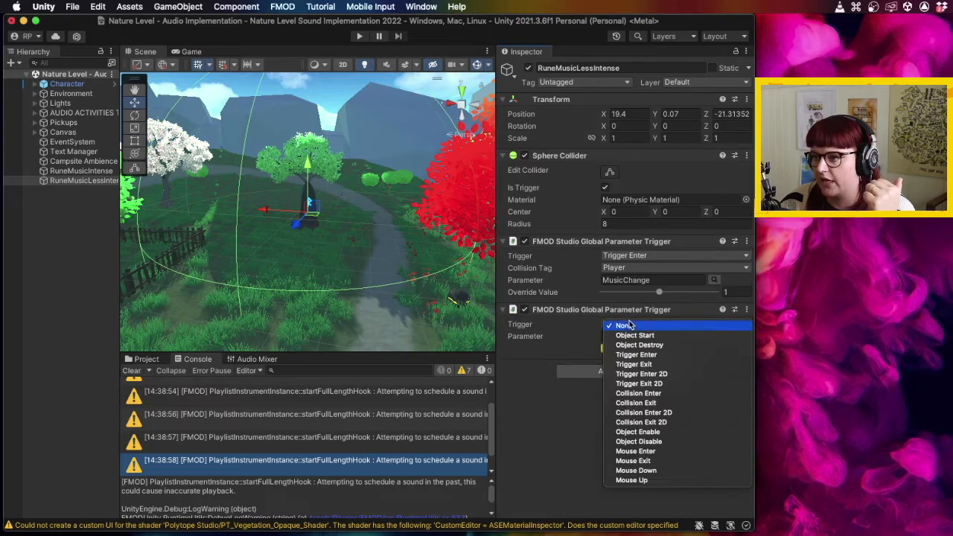
click(634, 365)
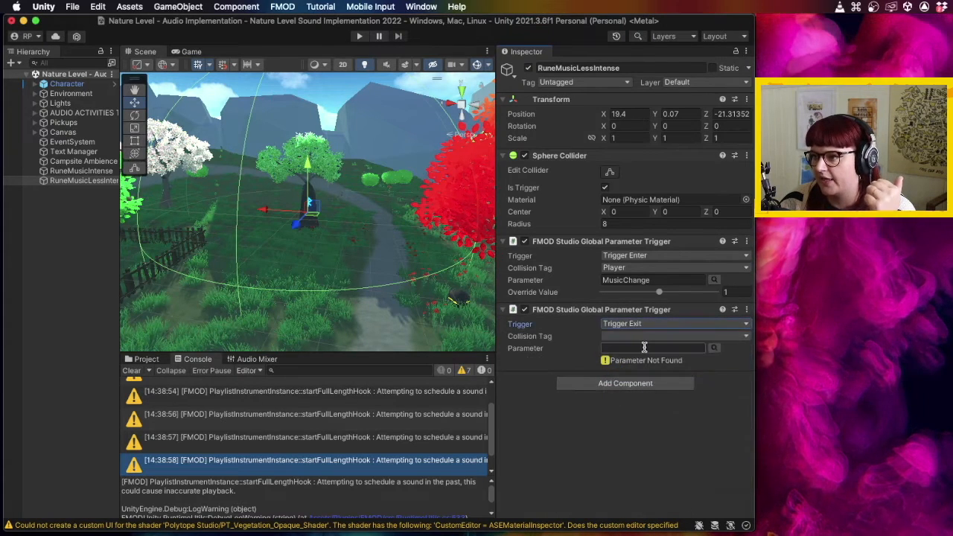
- Give RuneMusicLessIntense's exit trigger the Player collision tag and the MusicChange parameter
click(701, 337)
click(663, 309)
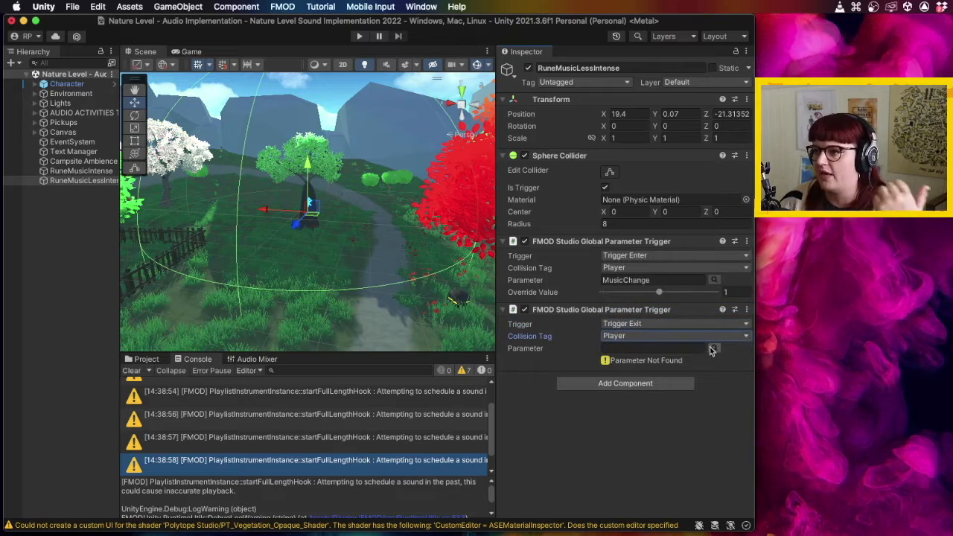
click(716, 350)
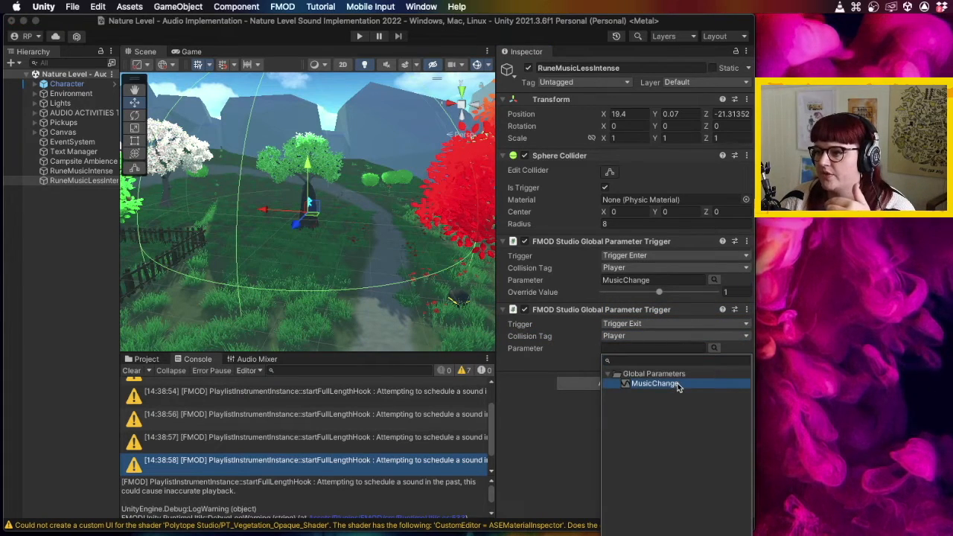
click(680, 384)
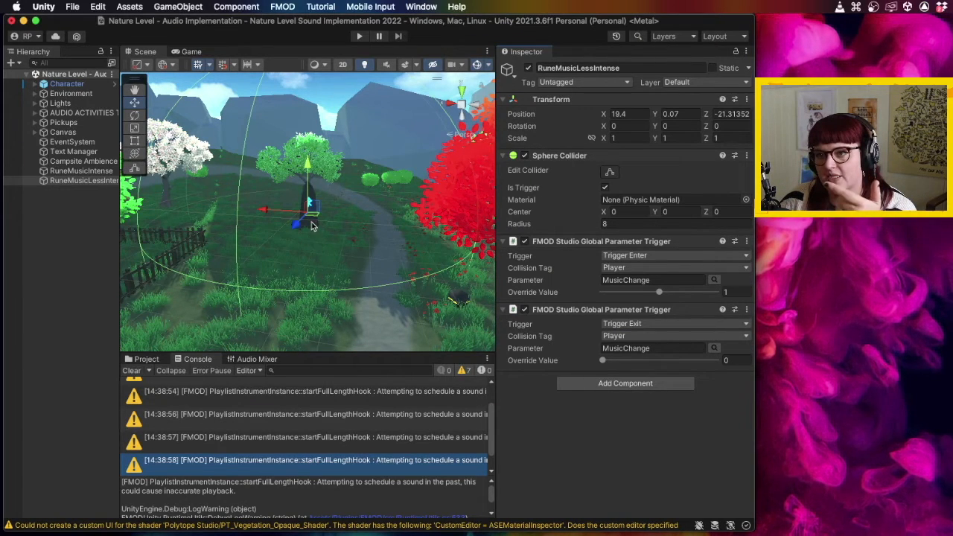
- Review RuneMusicIntense's trigger settings, and add an FMOD Studio Event Emitter component to RuneMusicLessIntense
click(80, 170)
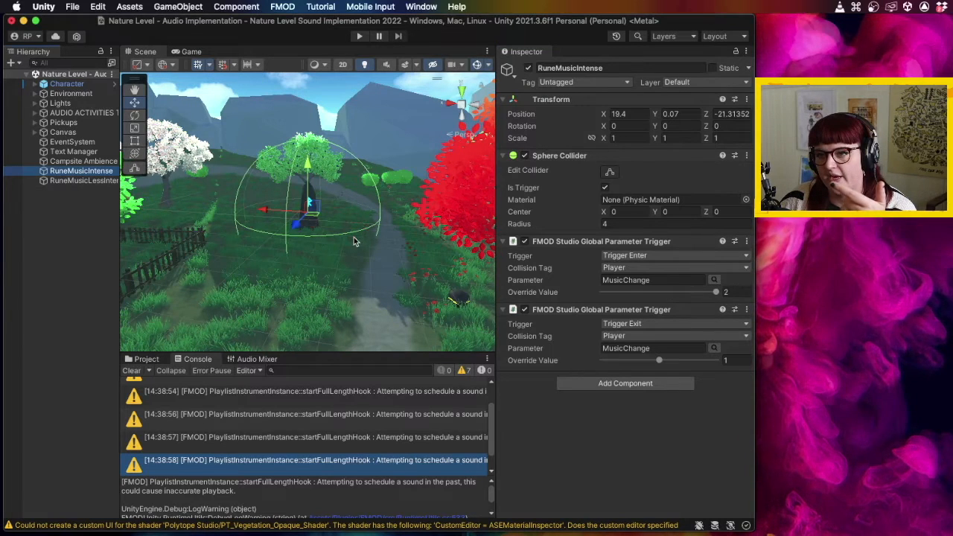
click(103, 180)
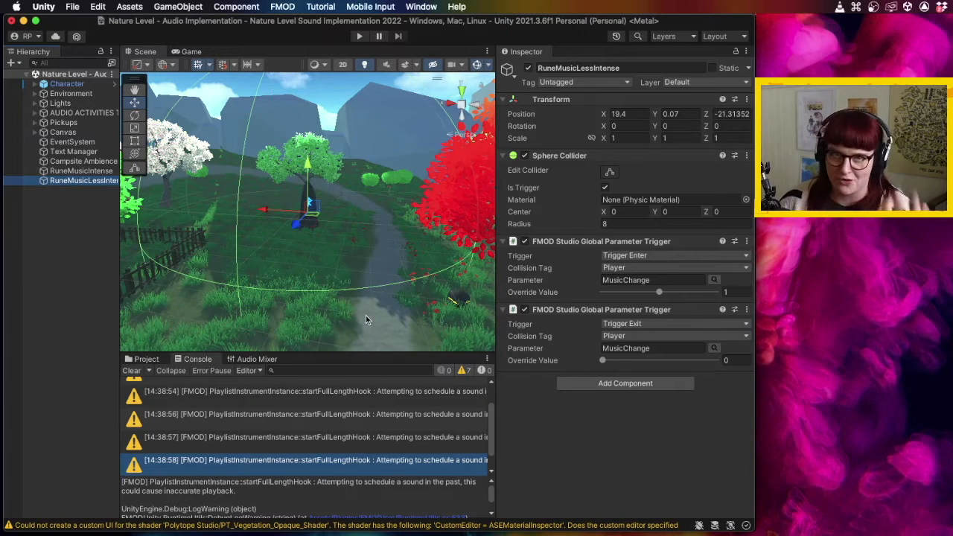
click(671, 387)
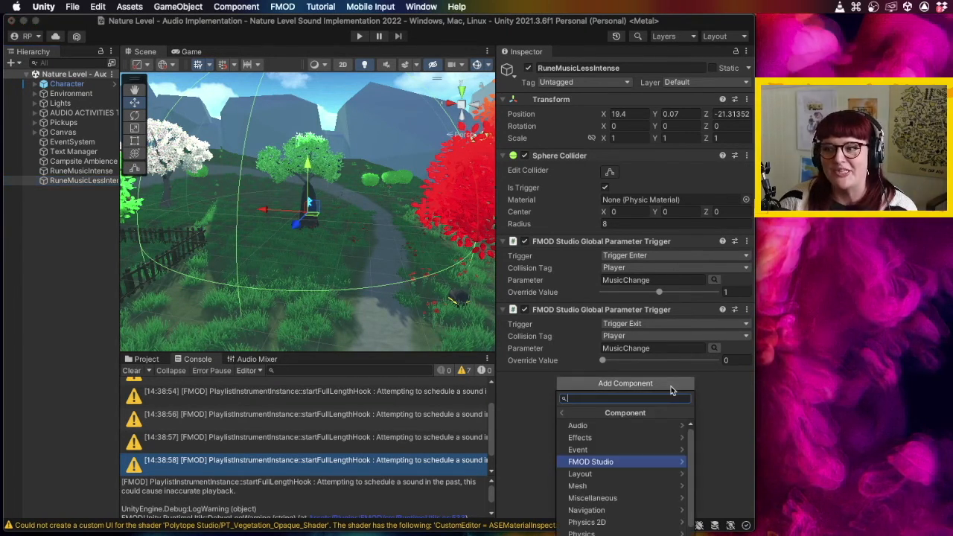
click(641, 463)
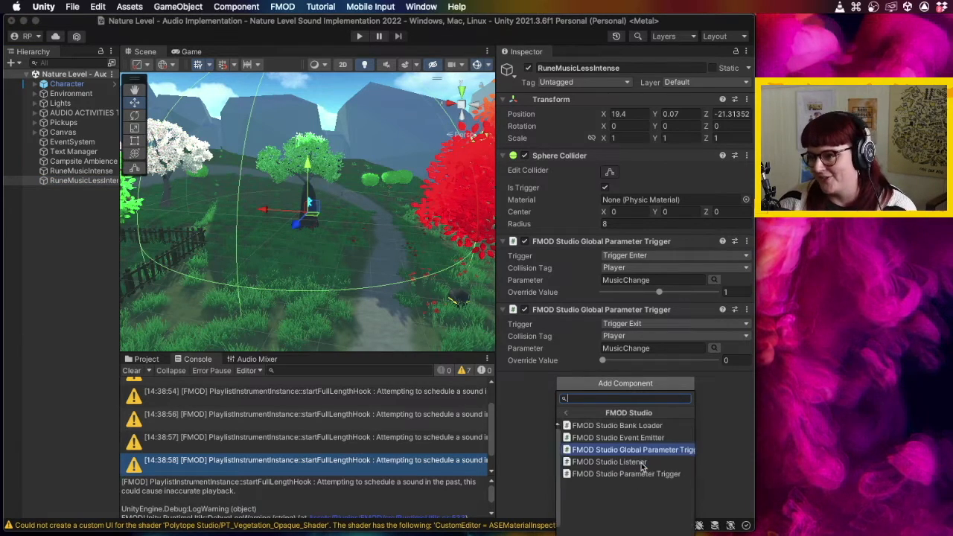
click(659, 442)
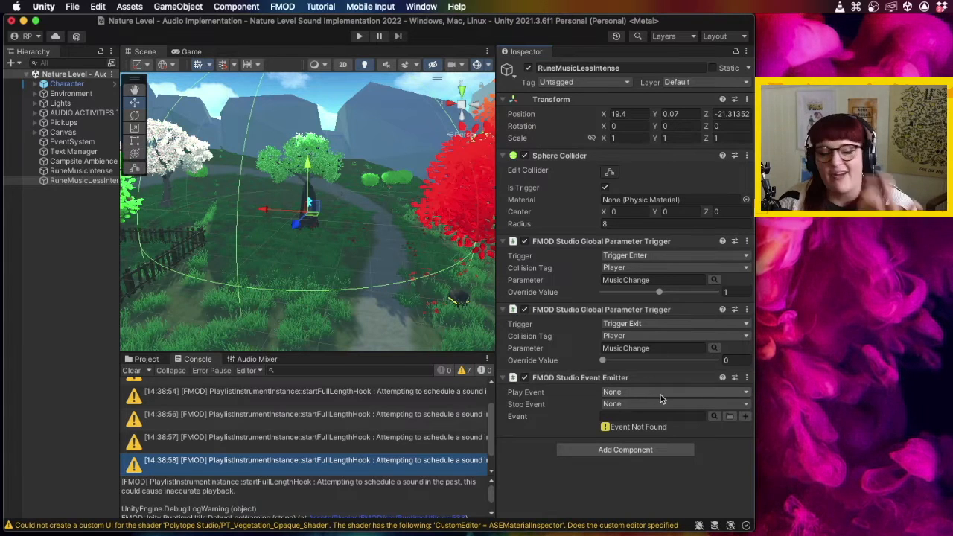
- Set the play event of RuneMusicLessIntense's event emitter to Collision Enter and leave its stop event at None
click(661, 394)
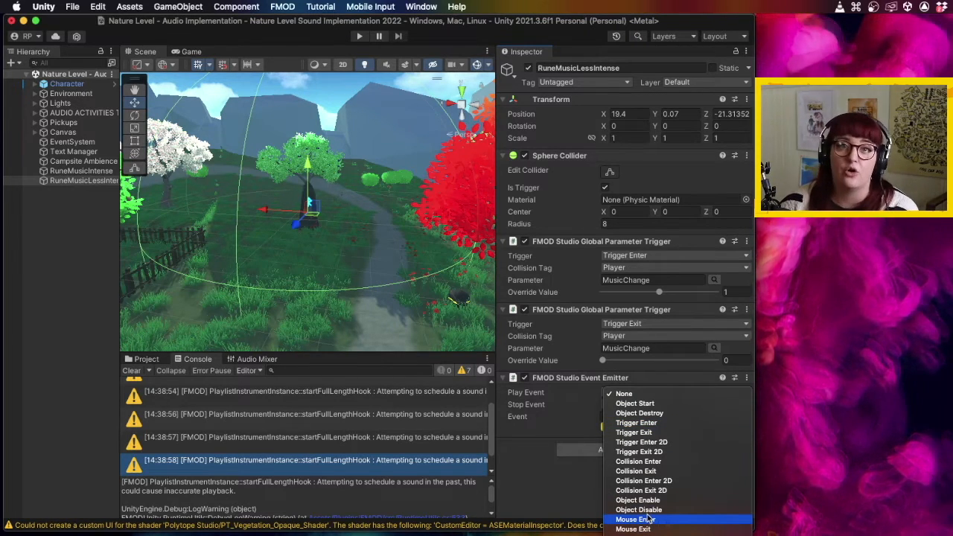
click(675, 462)
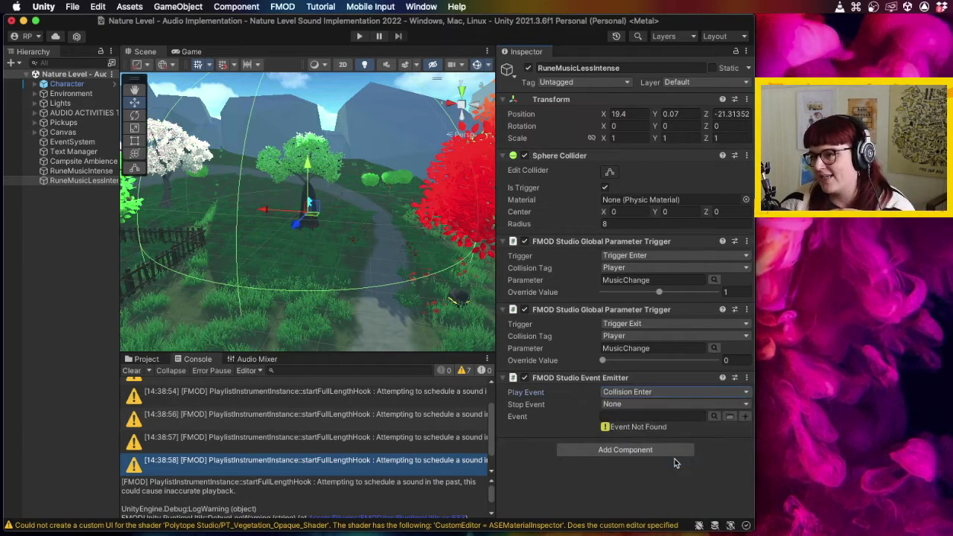
click(667, 406)
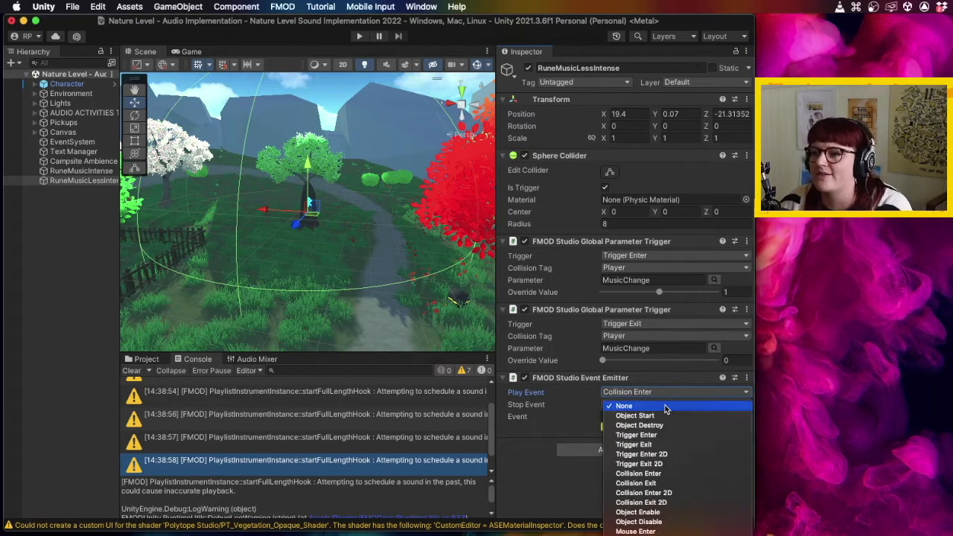
click(581, 480)
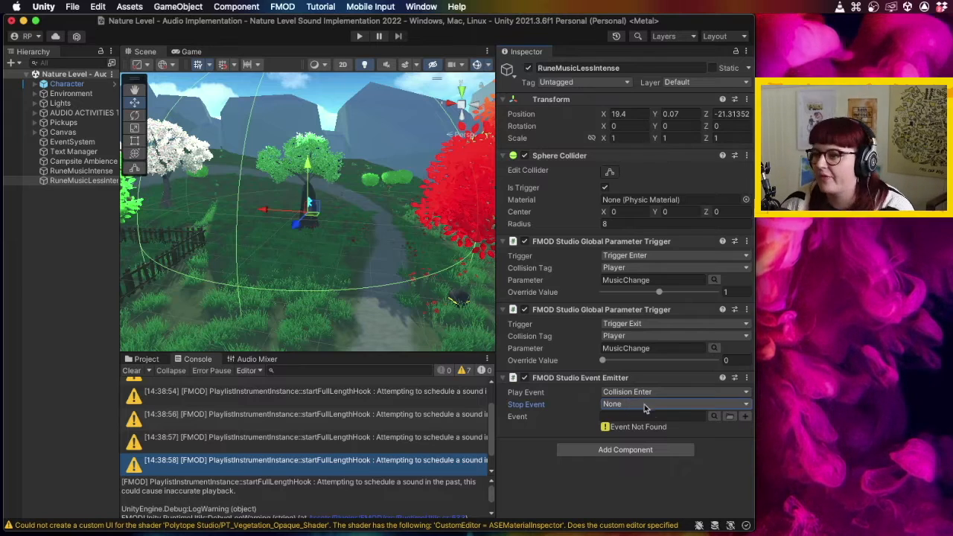
- Assign event:/Music to RuneMusicLessIntense's event emitter, and enable its Preload Sample Data and Override Attenuation options
click(715, 416)
double_click(655, 239)
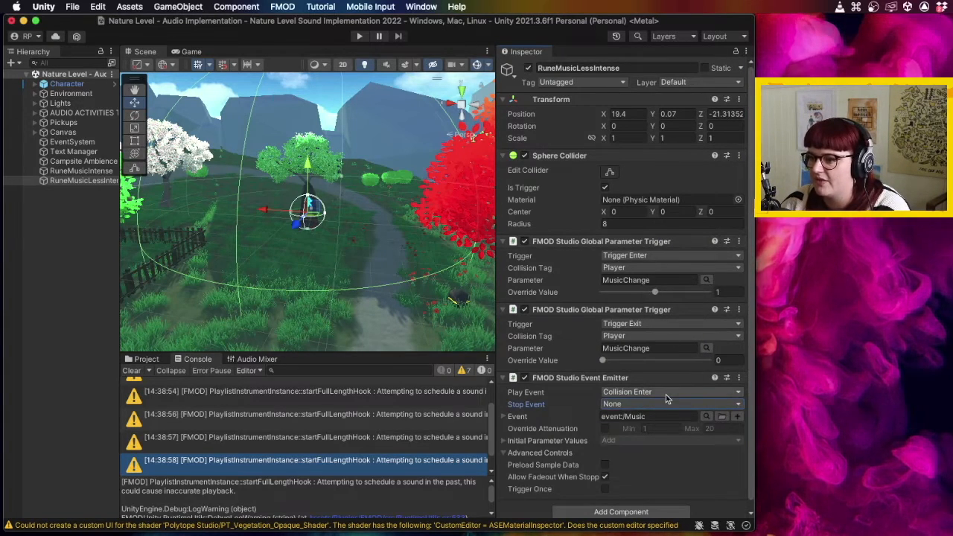
scroll(667, 400, down, 1)
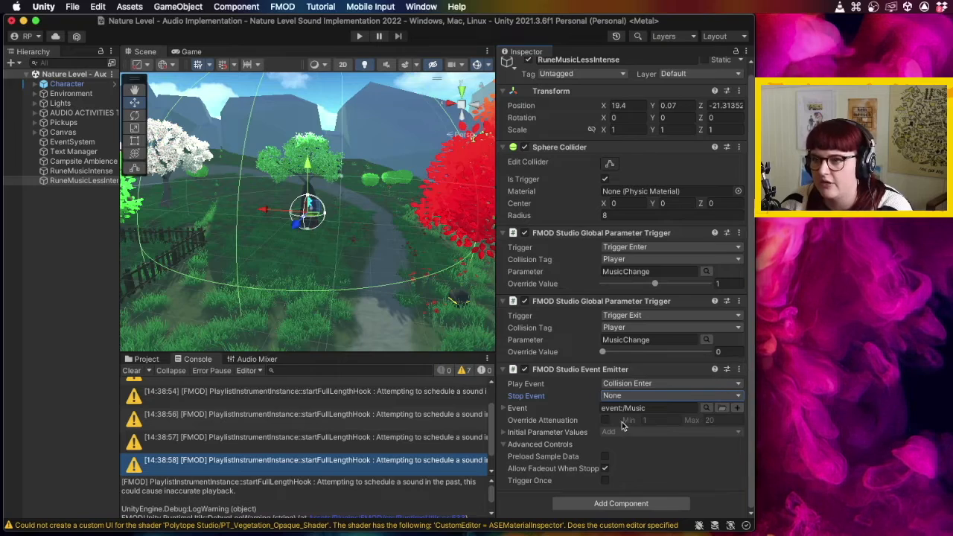
scroll(259, 210, down, 5)
scroll(258, 209, down, 3)
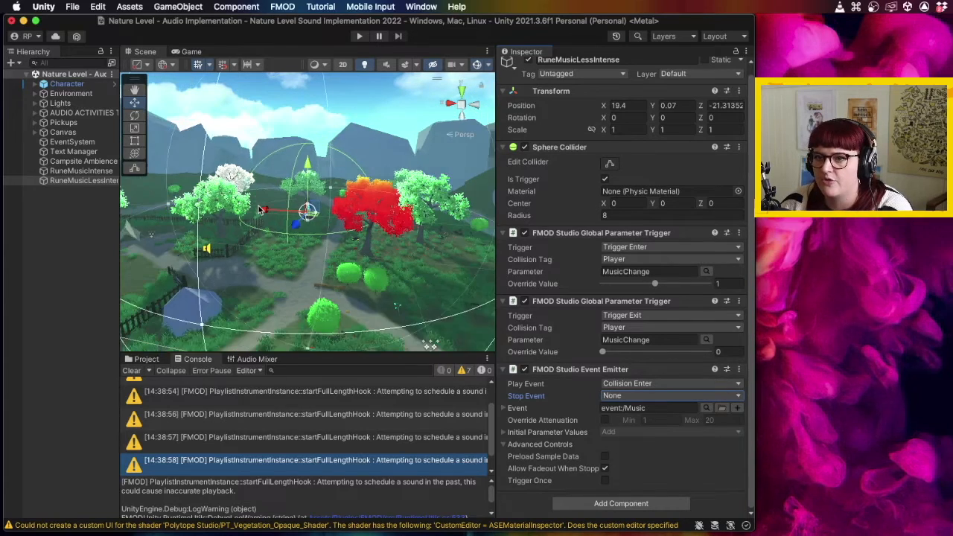
scroll(321, 214, down, 3)
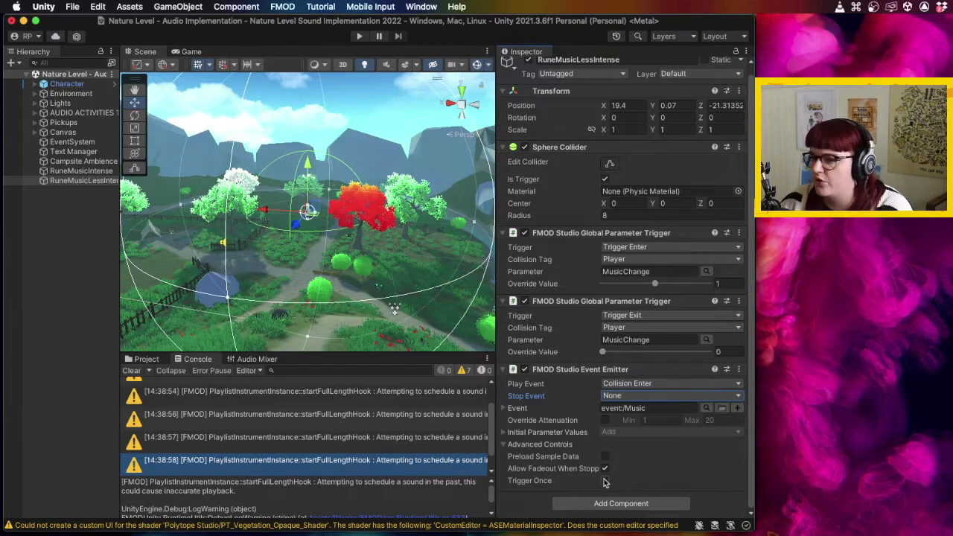
click(605, 456)
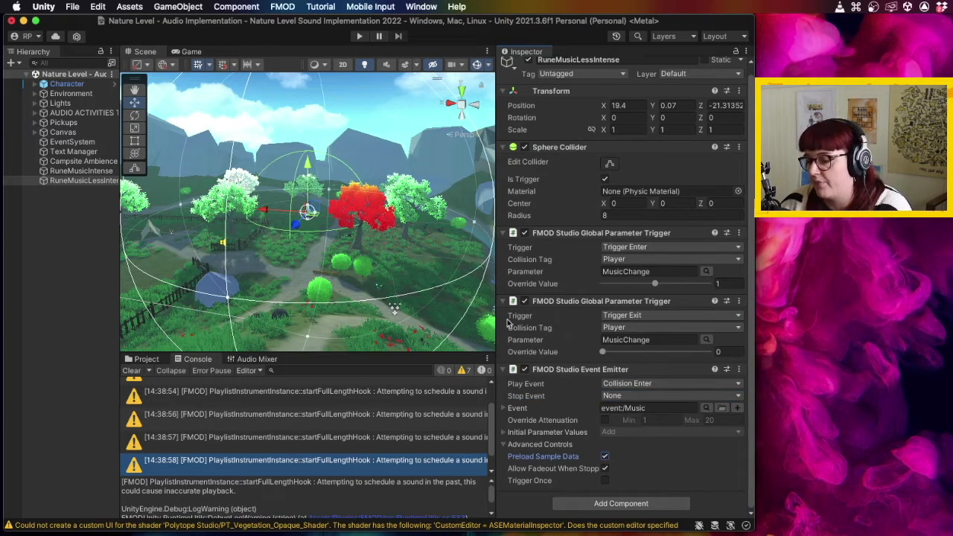
click(605, 420)
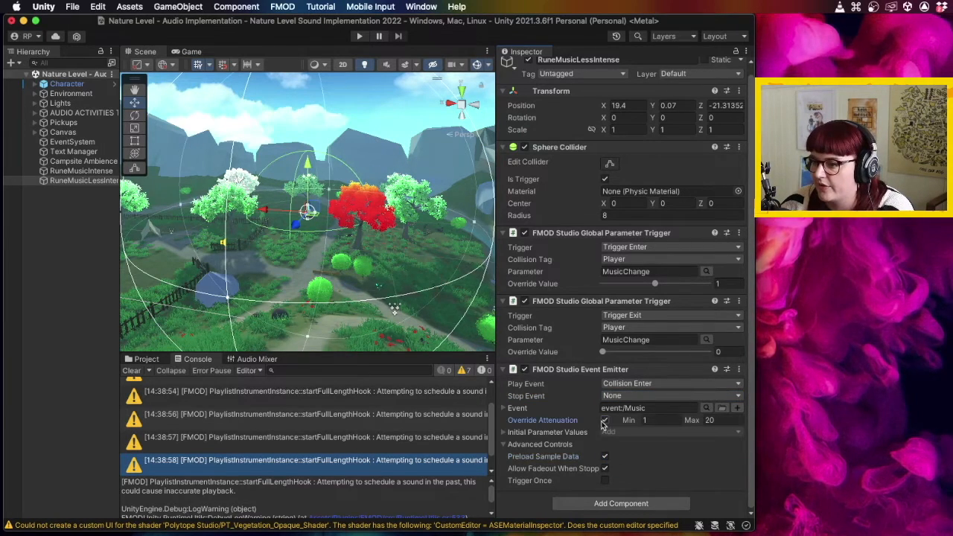
click(316, 215)
drag(316, 215, 323, 219)
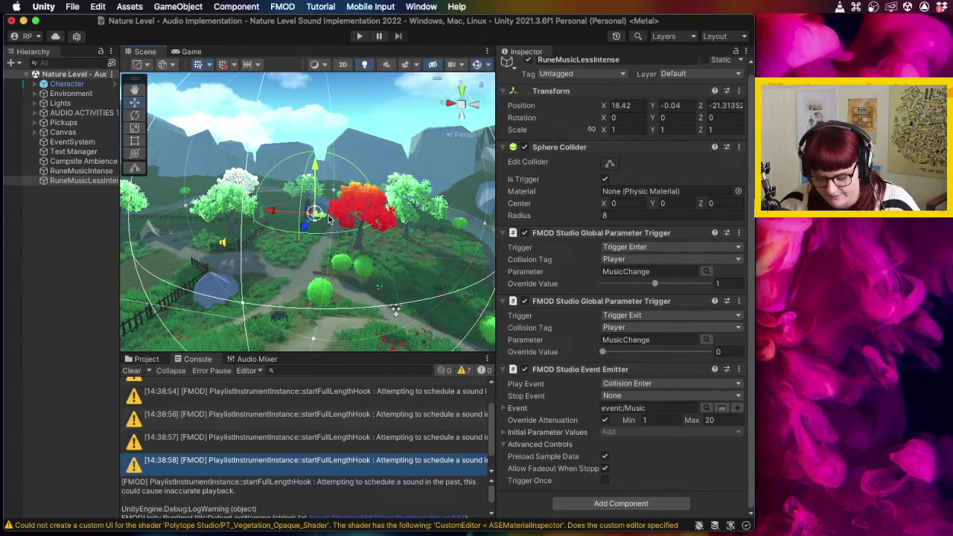
key(super+z)
- Set the event emitter's minimum attenuation distance to 8 and check the attenuation sphere around the rune from above
click(639, 420)
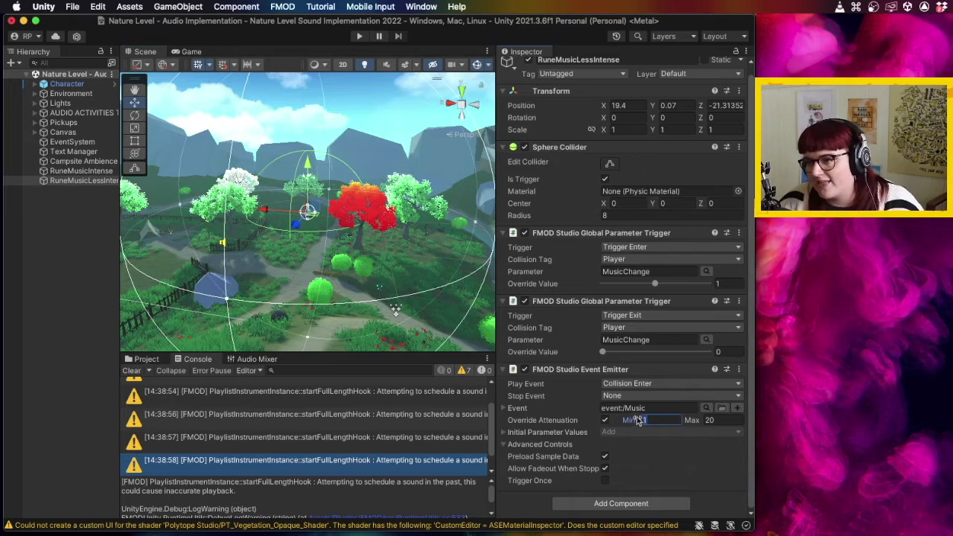
text(8)
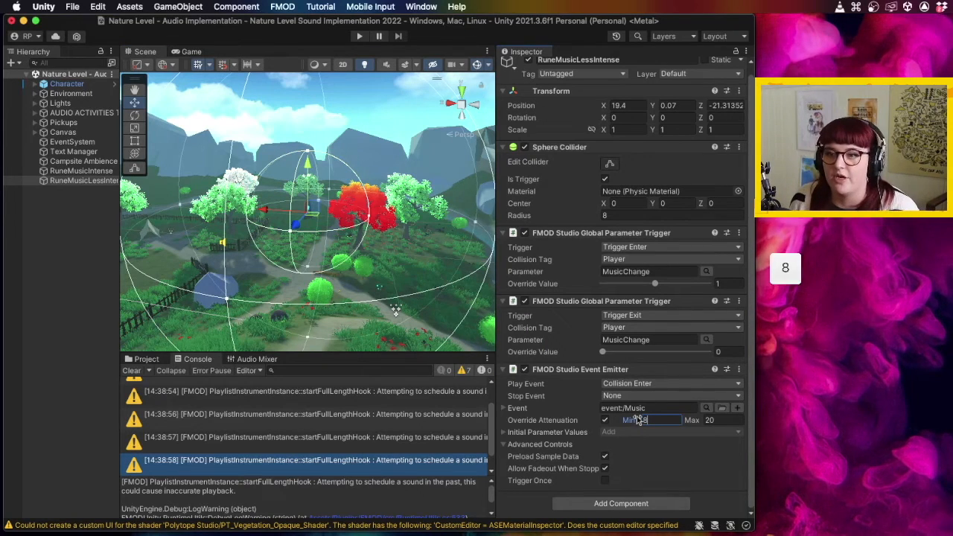
key(BackSpace)
text(7)
key(BackSpace)
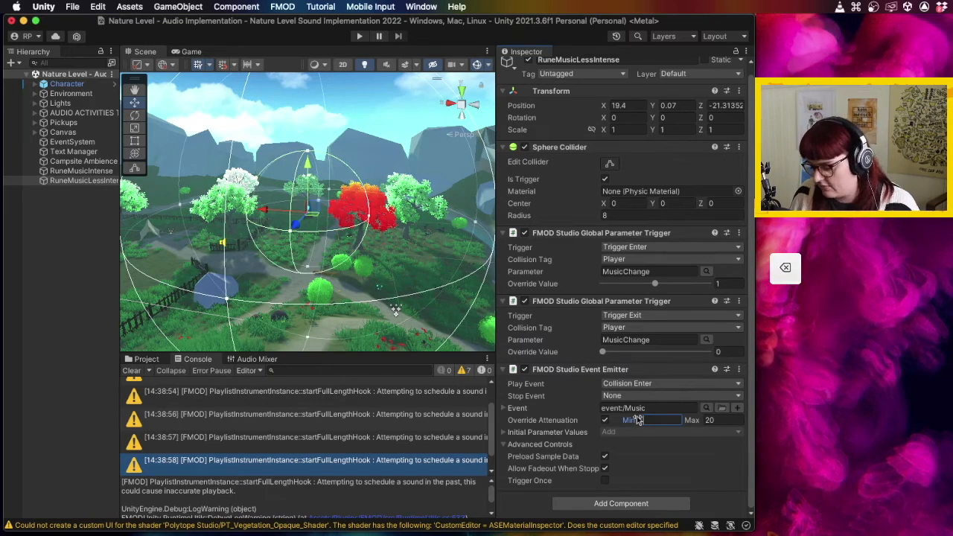
text(8)
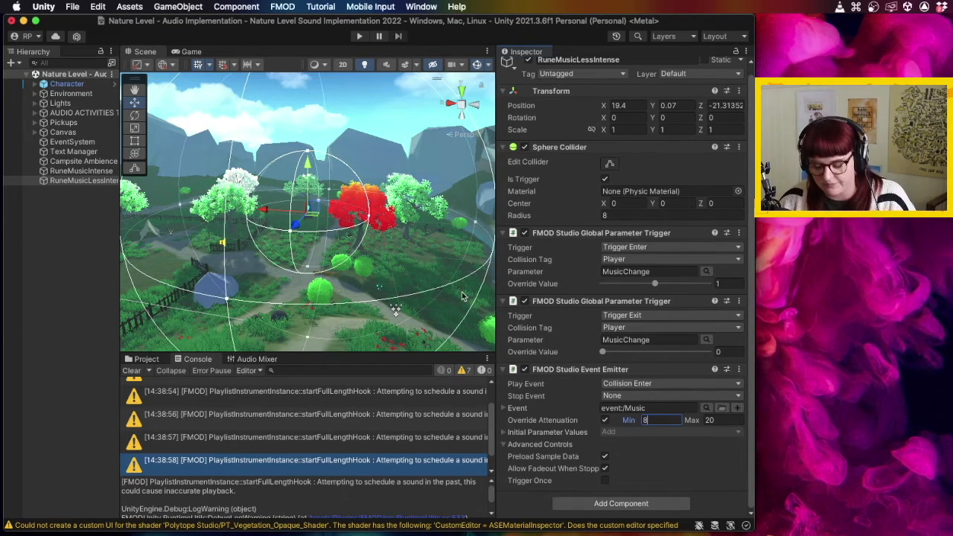
key(alt)
drag(421, 268, 307, 177)
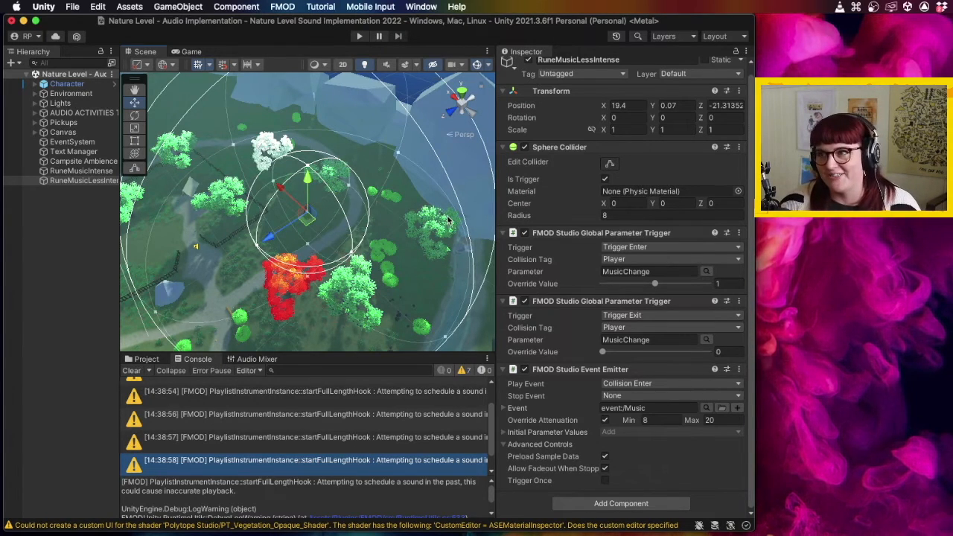
click(655, 422)
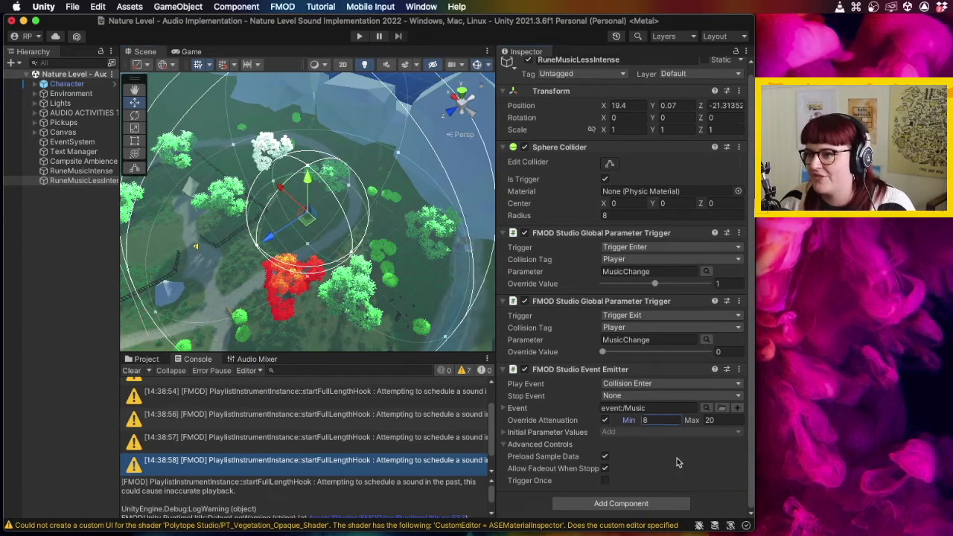
- Run the game and walk the character along the path right up to the rune stone to test the music
click(360, 38)
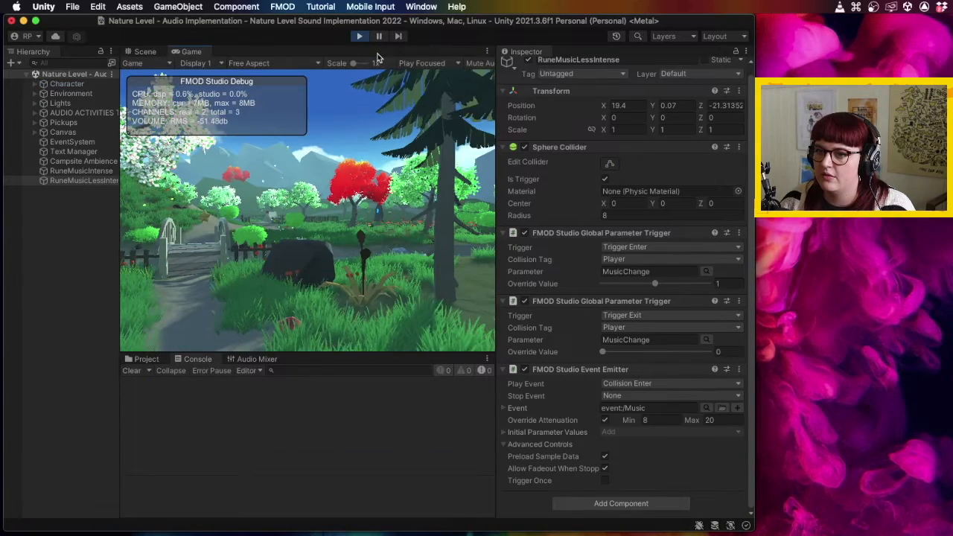
key(w)
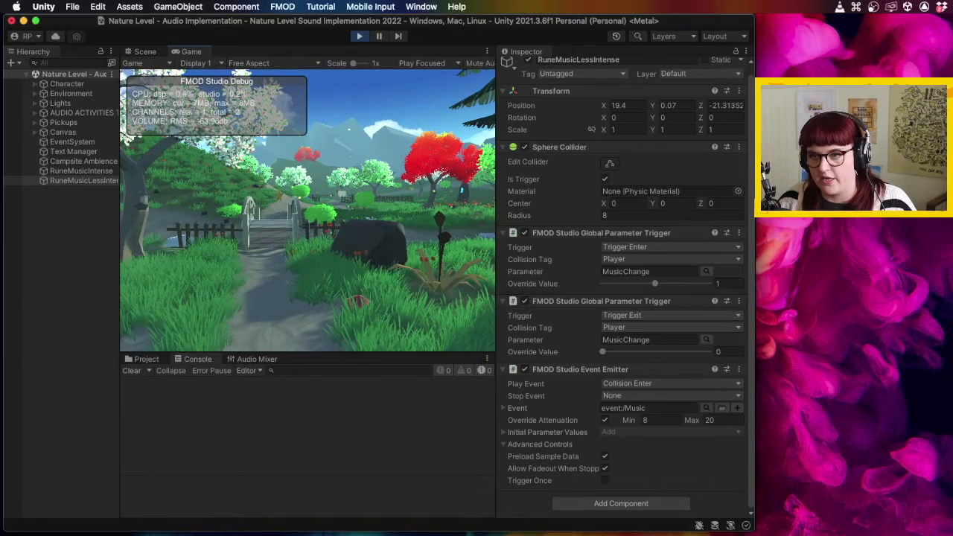
key(w)
key(a)
key(w)
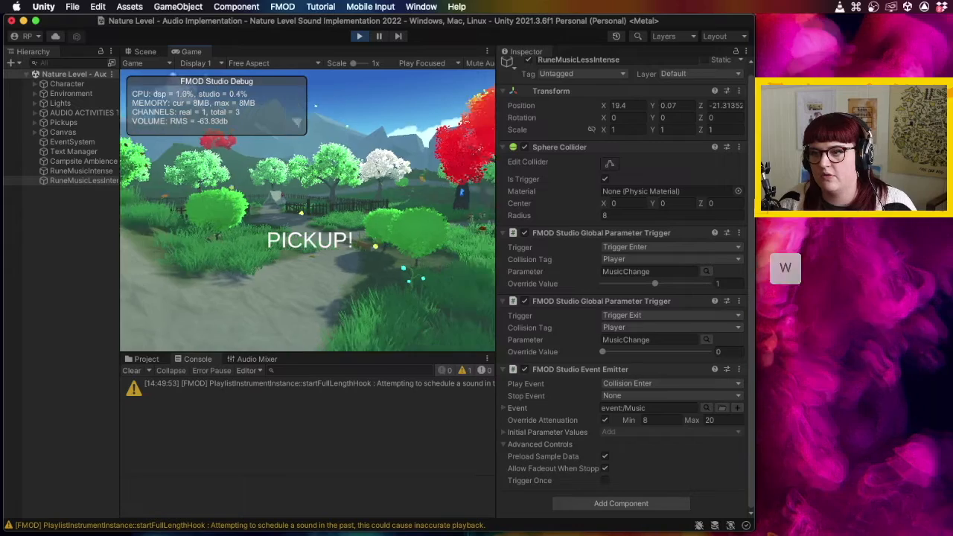
key(w)
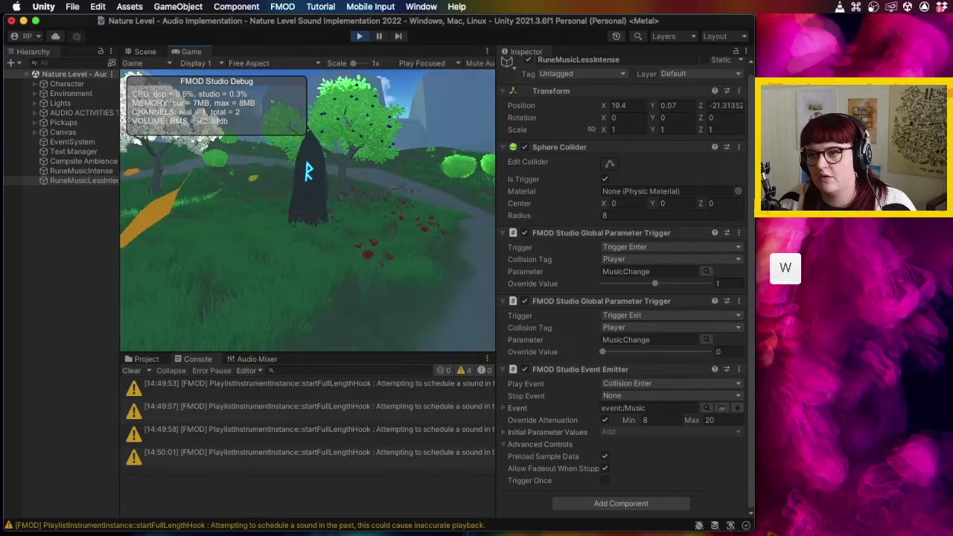
key(w)
key(w)
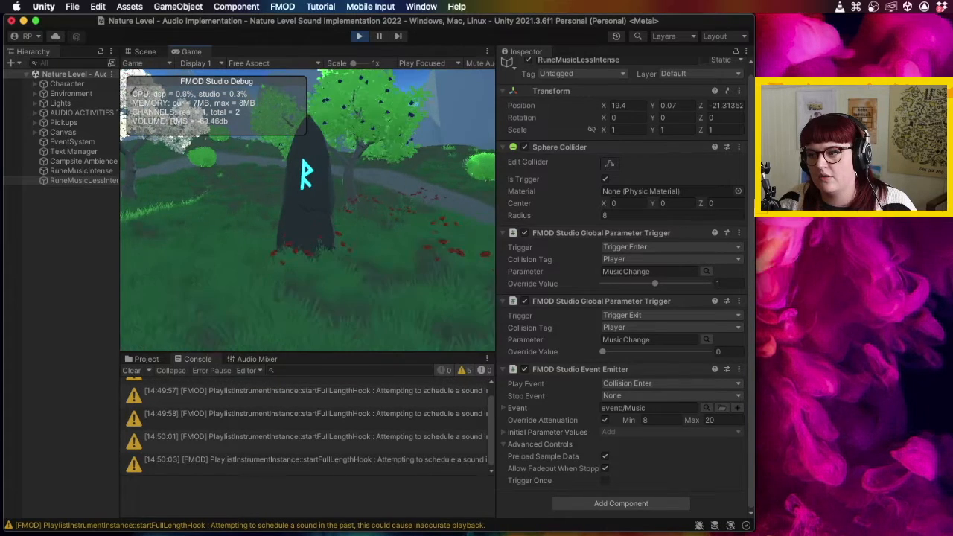
key(w)
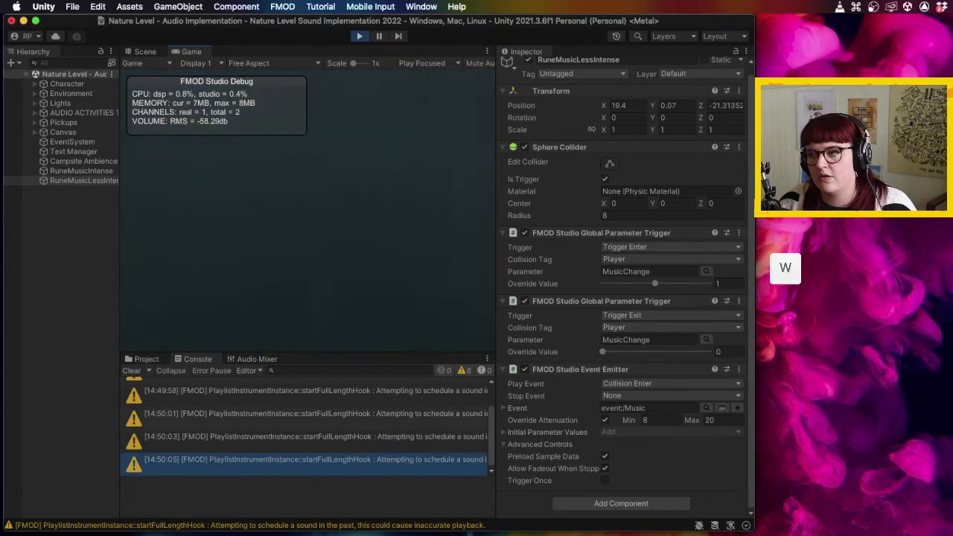
- Back the character away from the rune to test leaving the music zones, and stop the game
key(s)
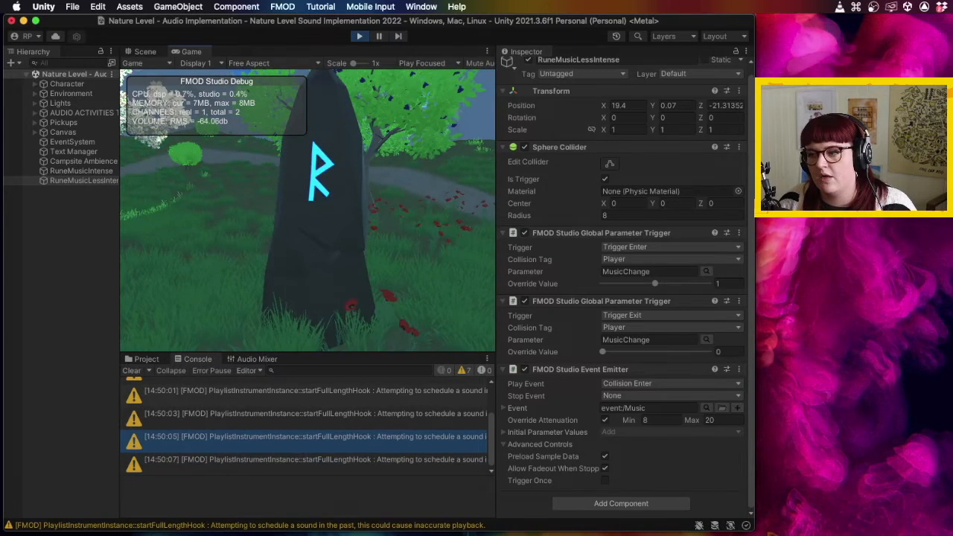
key(s)
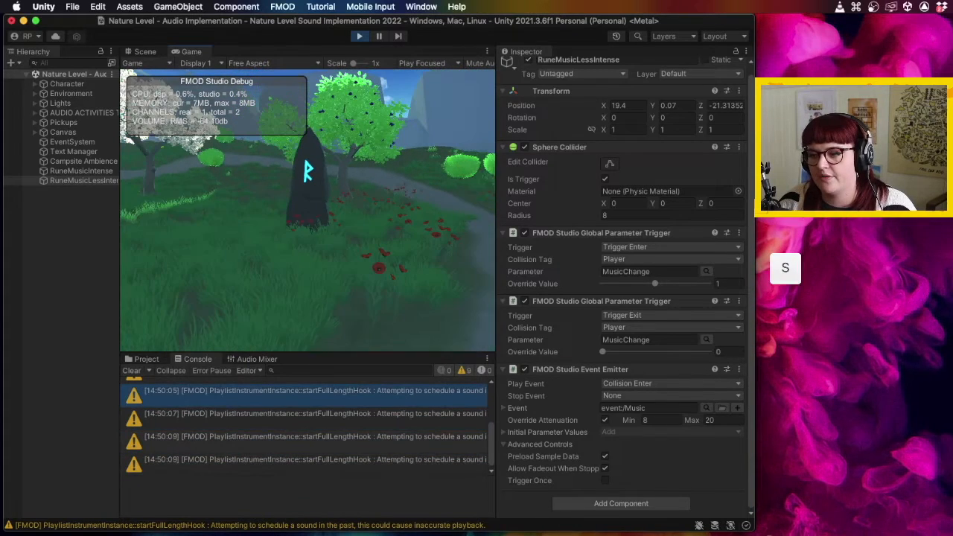
key(s)
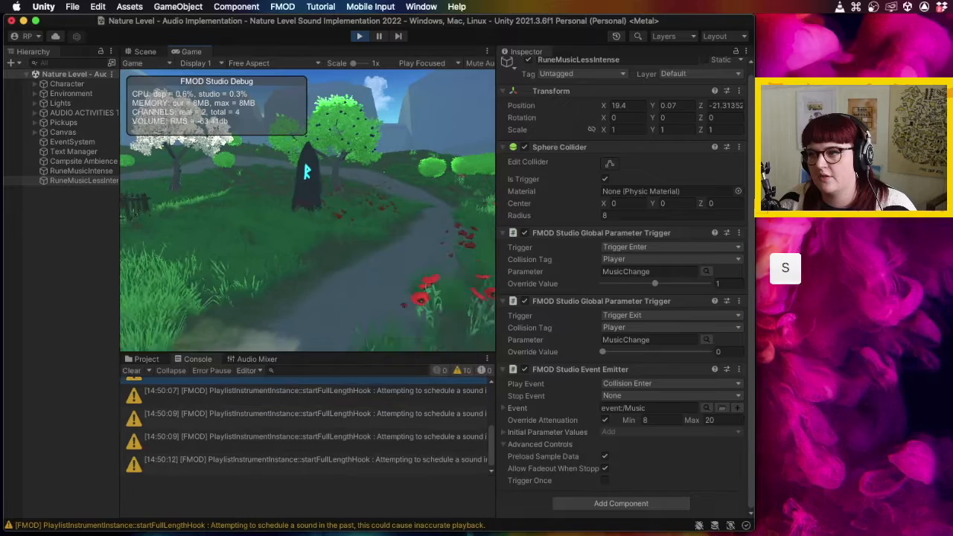
key(w)
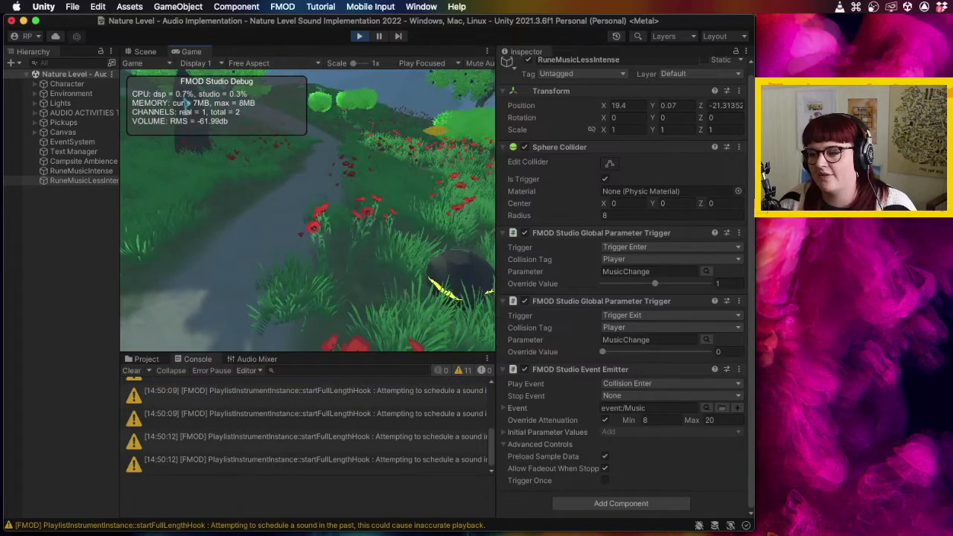
key(Escape)
click(359, 36)
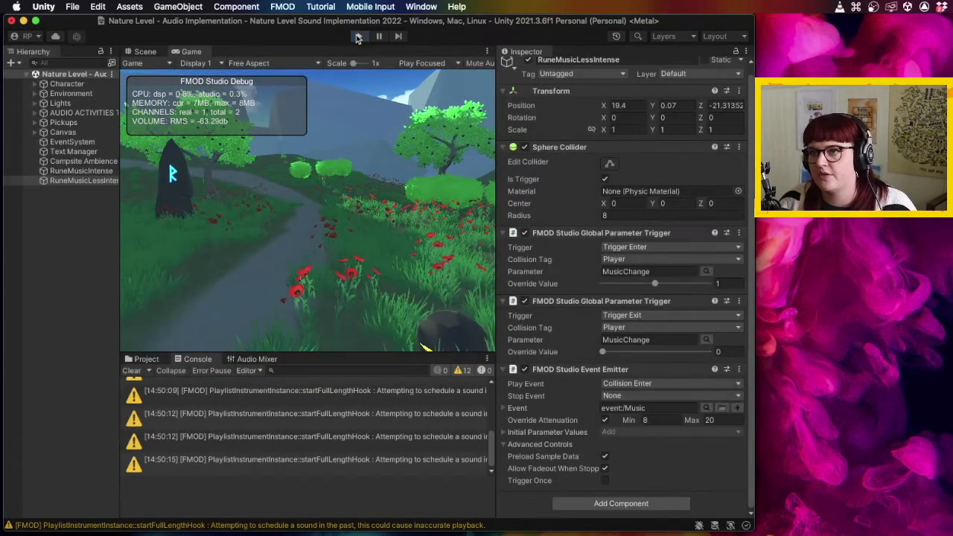
- Set the event emitter's play event to Trigger Enter with the Player collision tag
click(632, 384)
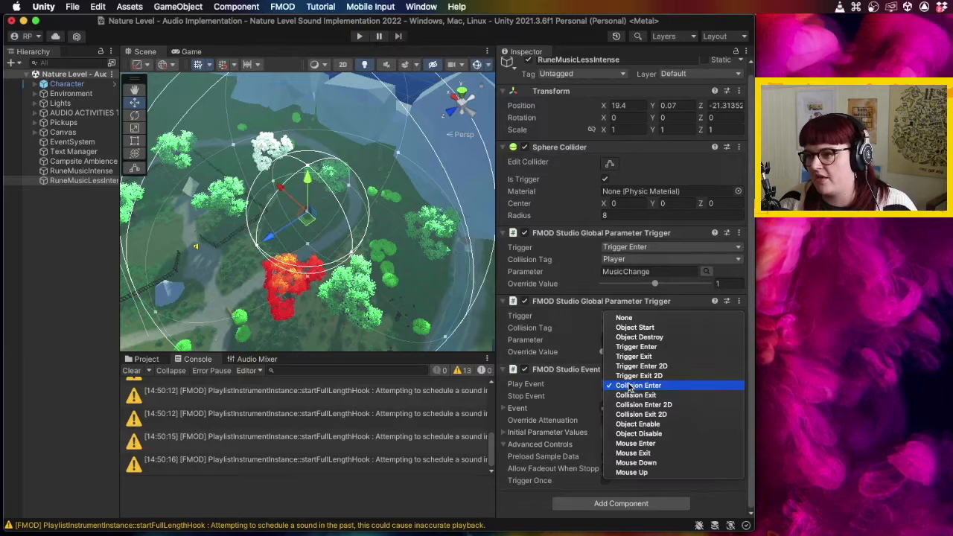
click(647, 347)
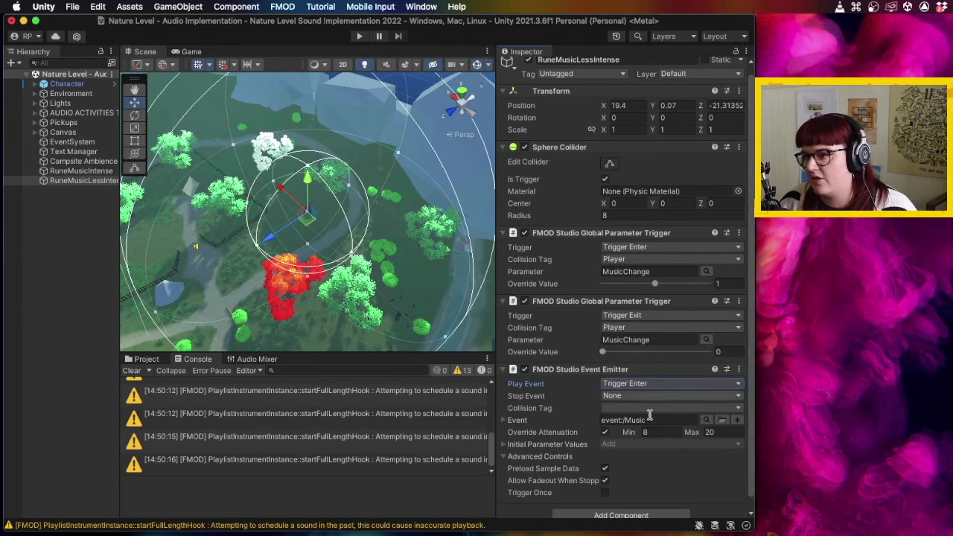
click(630, 409)
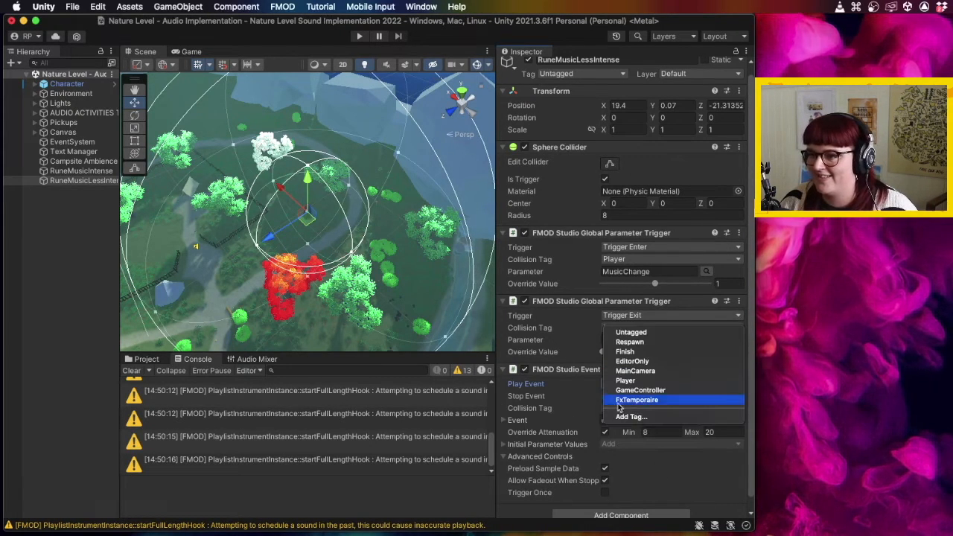
click(625, 380)
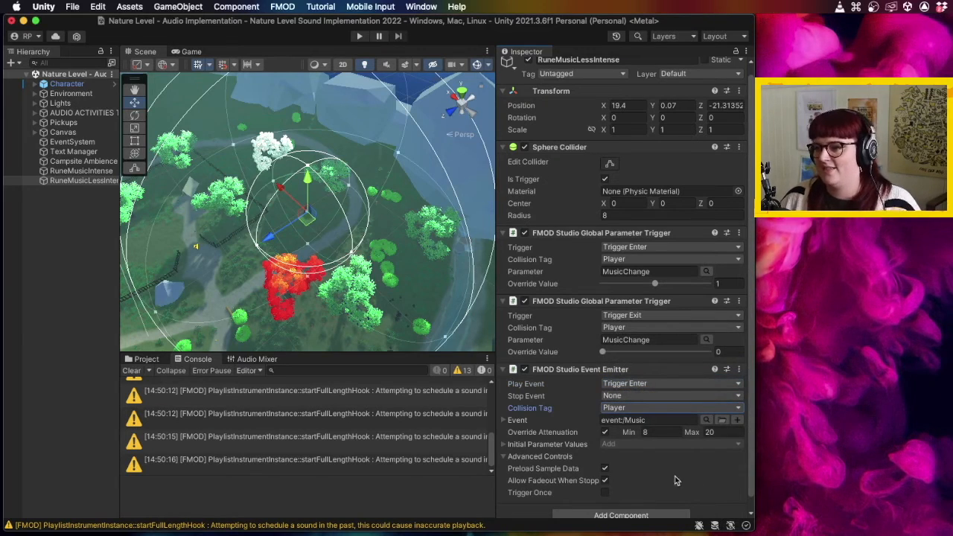
- Run the game again and walk the character over the bridge and along the path towards the rune
click(360, 37)
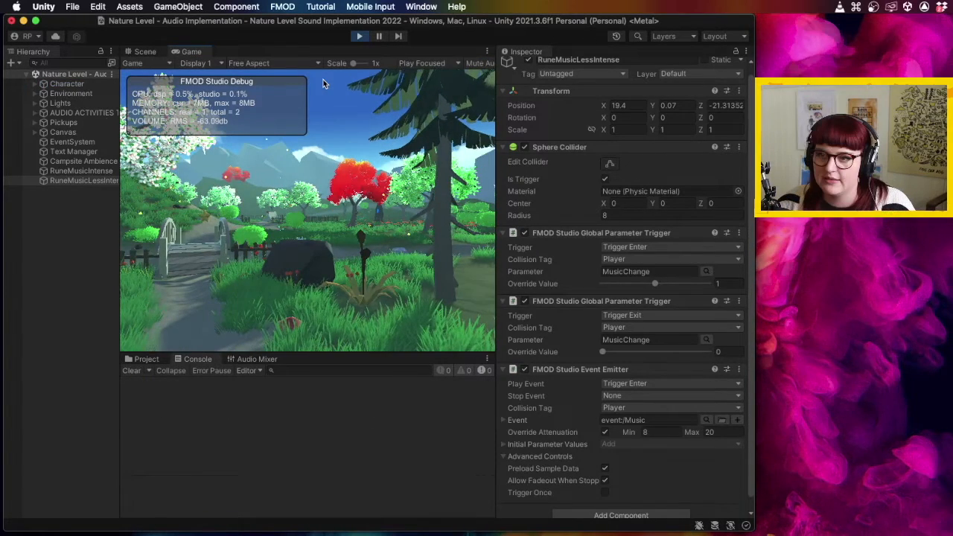
key(w)
key(a)
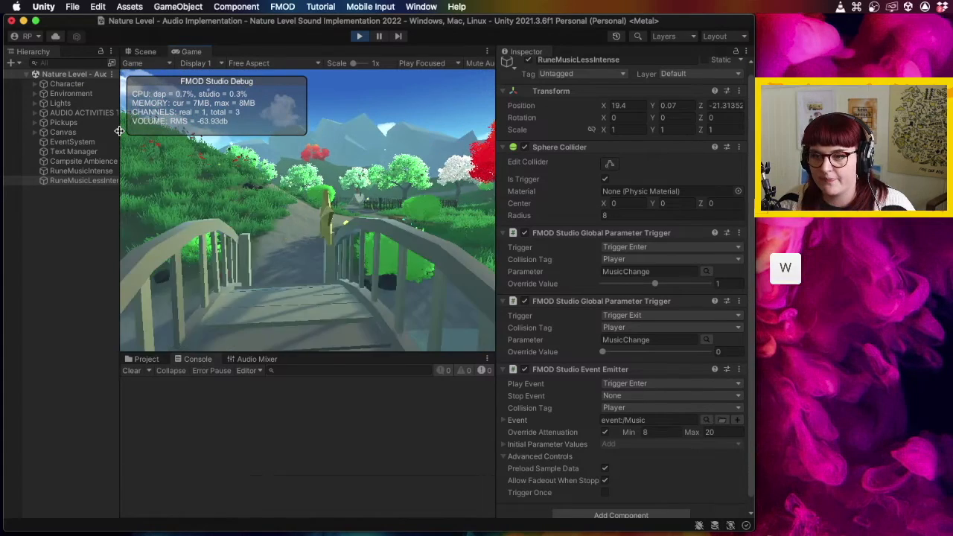
key(a)
key(w)
key(w)
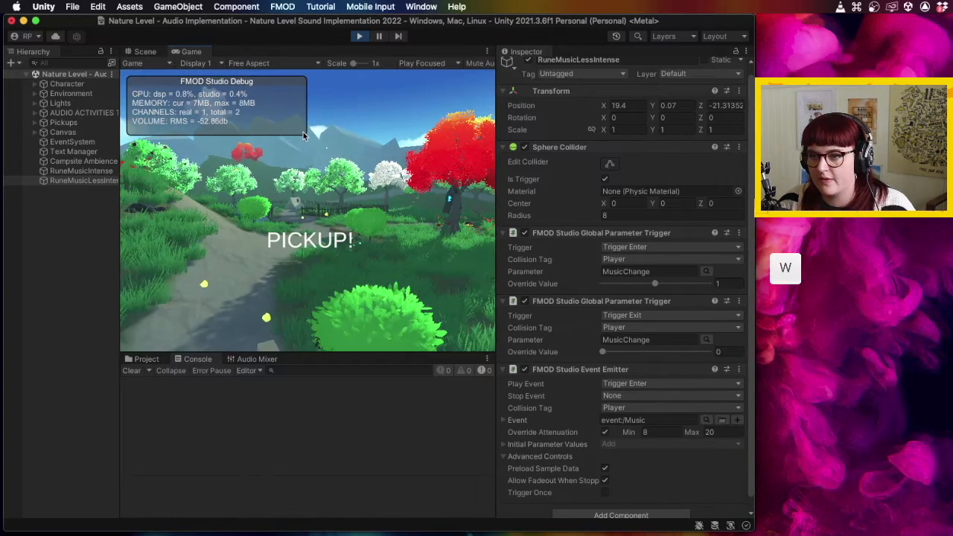
key(w)
key(d)
key(w)
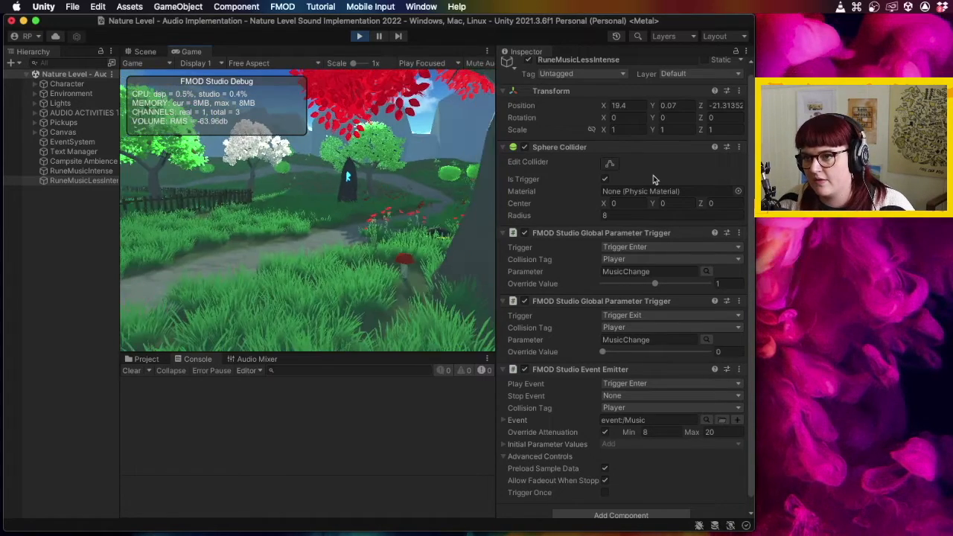
- Walk the character through the outer music zone up to the rune stone to check the playback and intensity change
key(w)
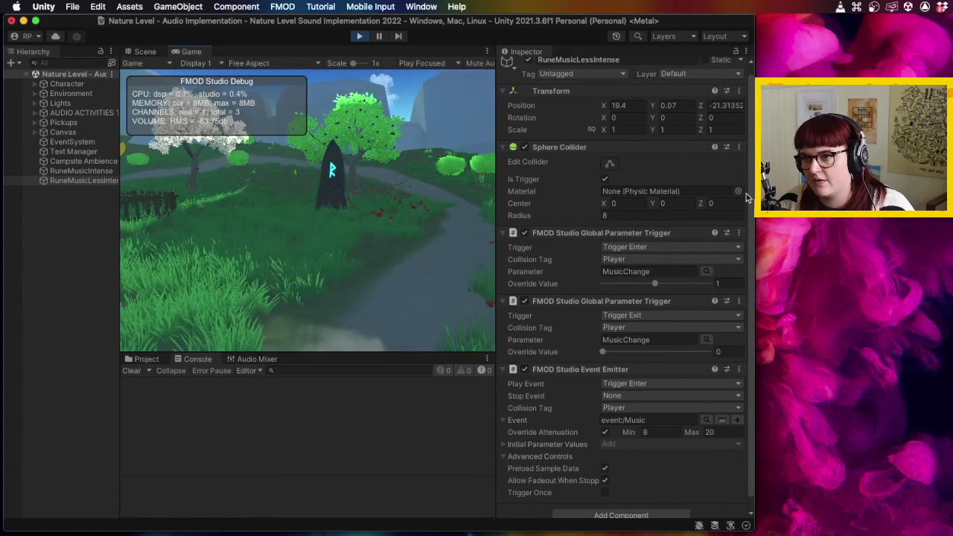
key(w)
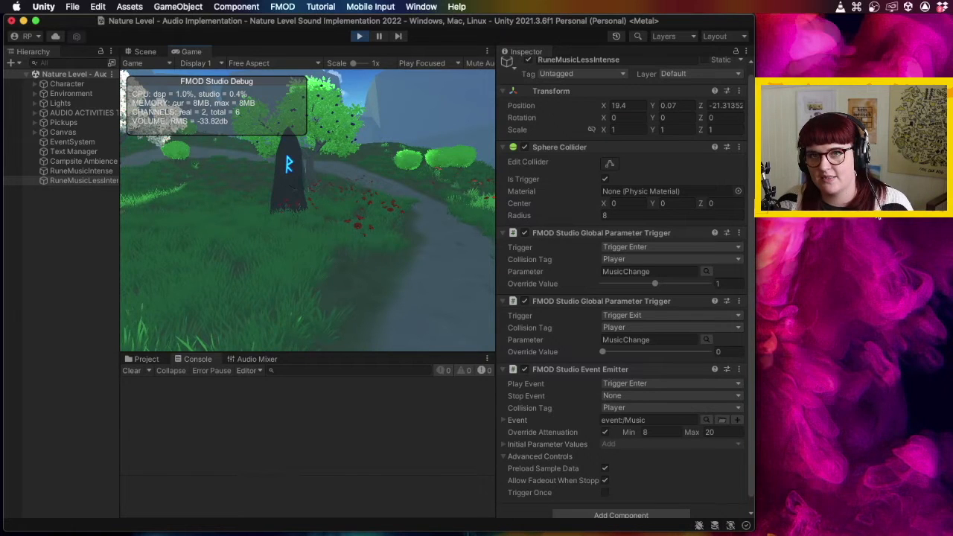
key(w)
key(w)
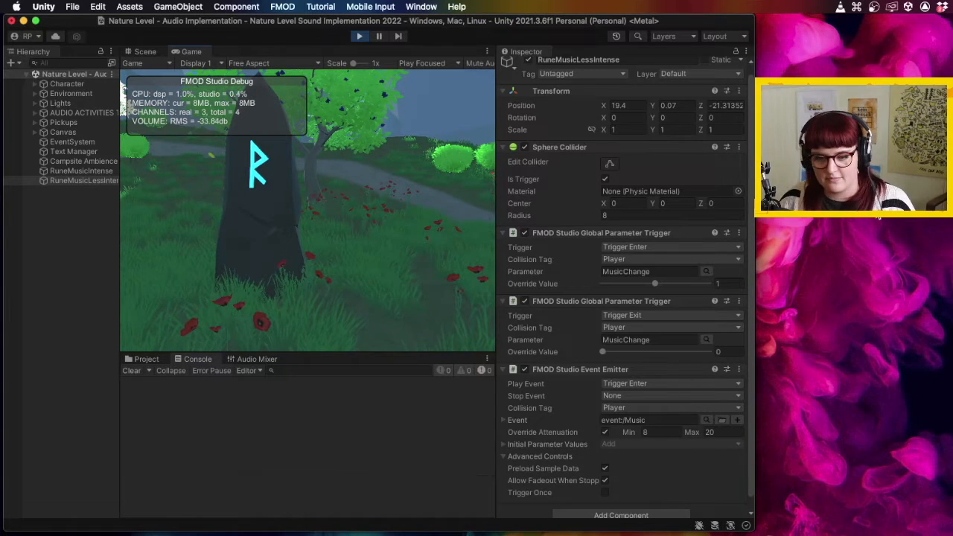
- Back the character away from the rune until outside the music zones to check the fade, and stop the game
key(s)
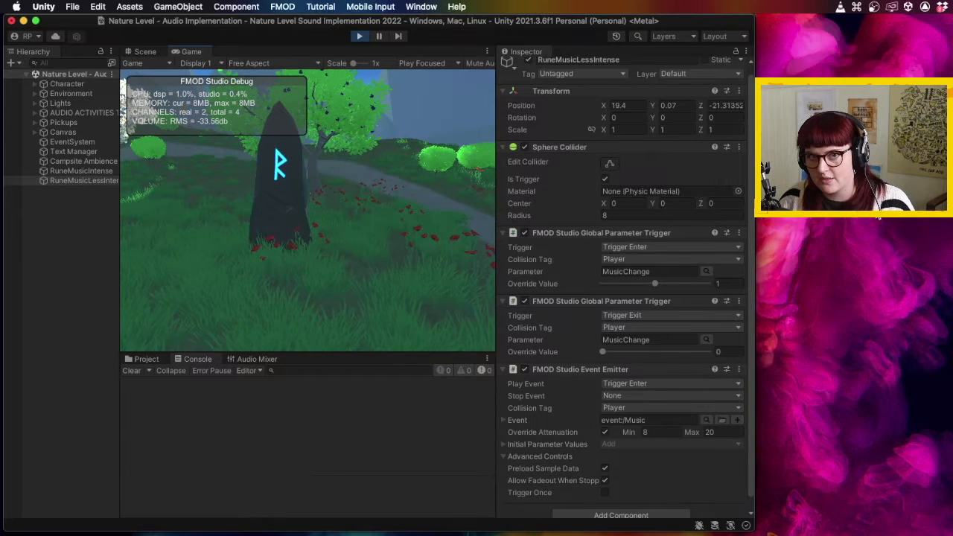
key(s)
key(s)
key(s)
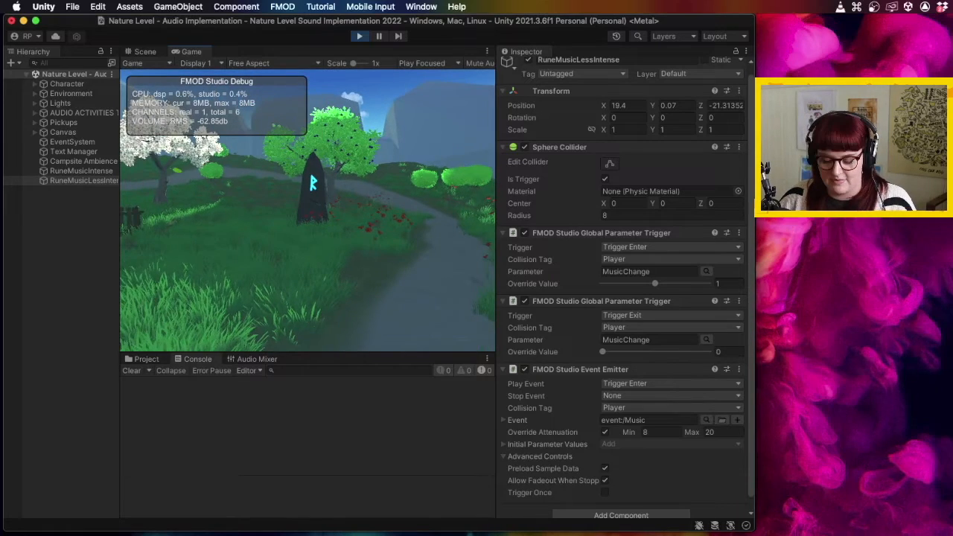
key(Escape)
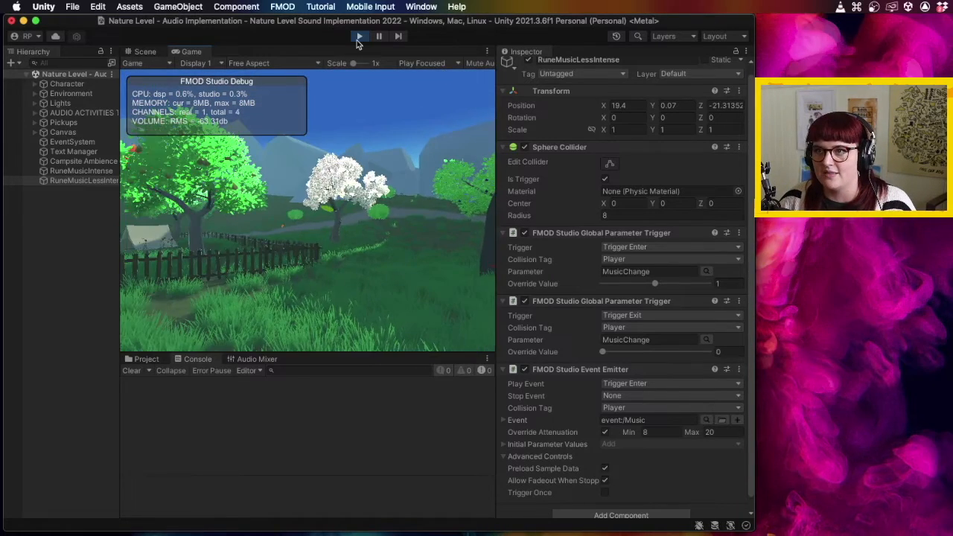
click(359, 36)
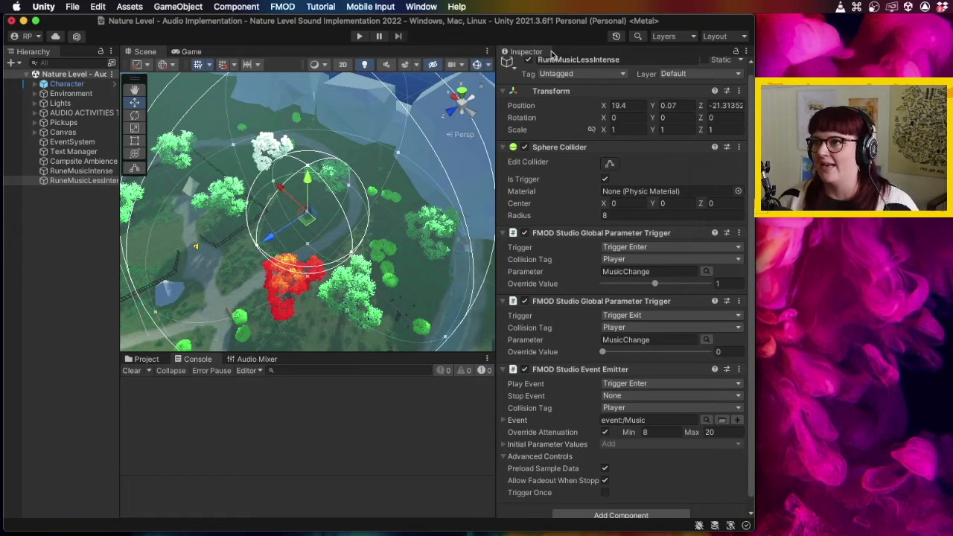
- Switch to FMOD Studio and set the MusicChange parameter's seek speed to about 0.36/s
key(super+Tab)
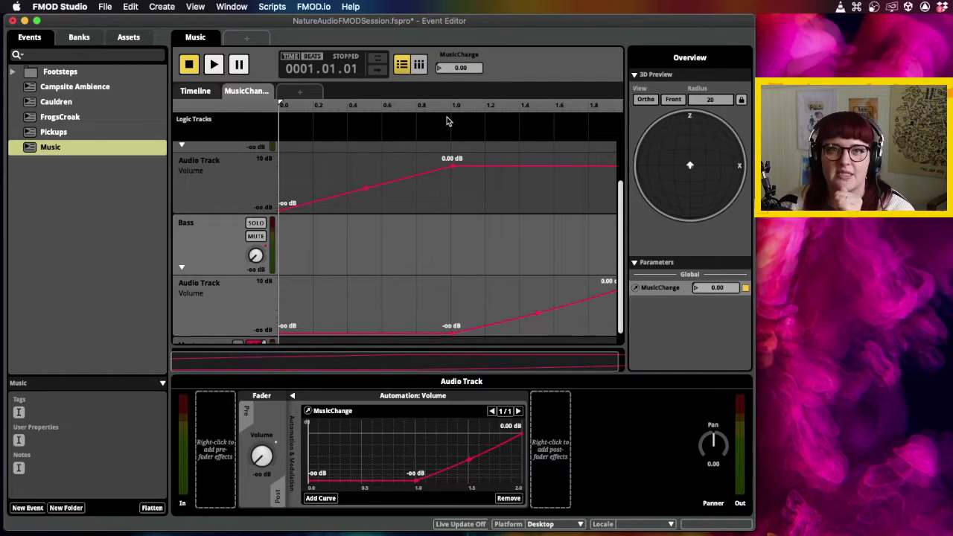
scroll(446, 121, up, 1)
click(253, 93)
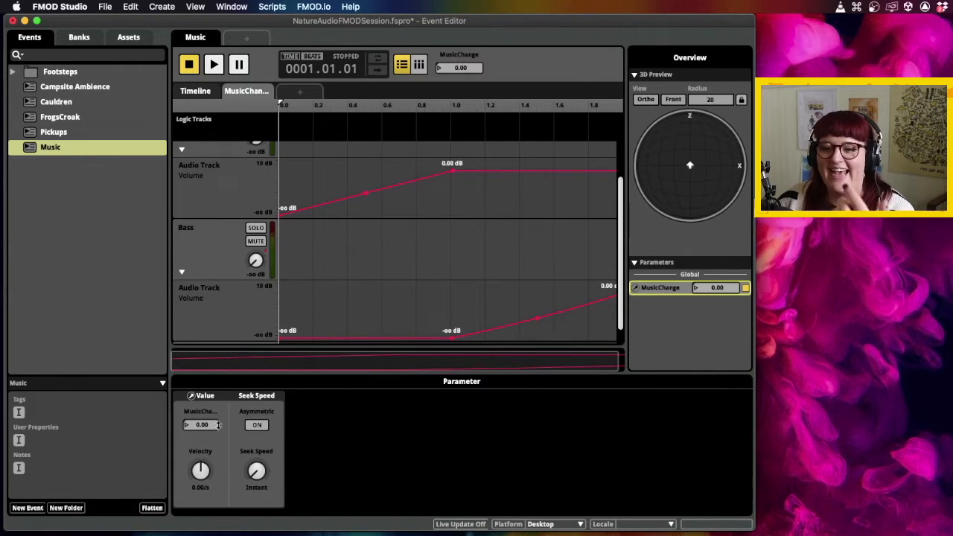
drag(263, 474, 256, 463)
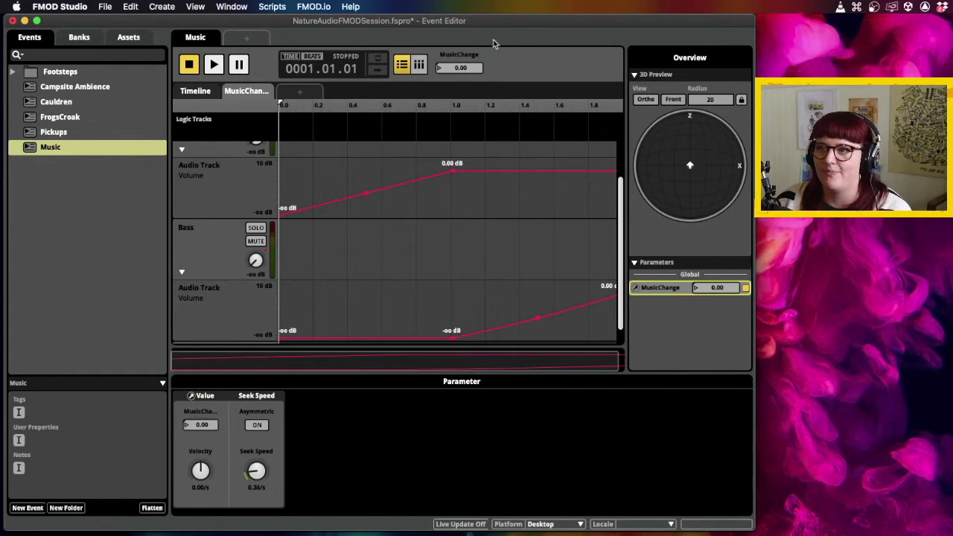
- Sweep the MusicChange value up to 2.00 and back down to preview how gradually the playback position follows
mouse_move(462, 66)
mouse_down()
mouse_move(462, 31)
mouse_move(470, 53)
mouse_up()
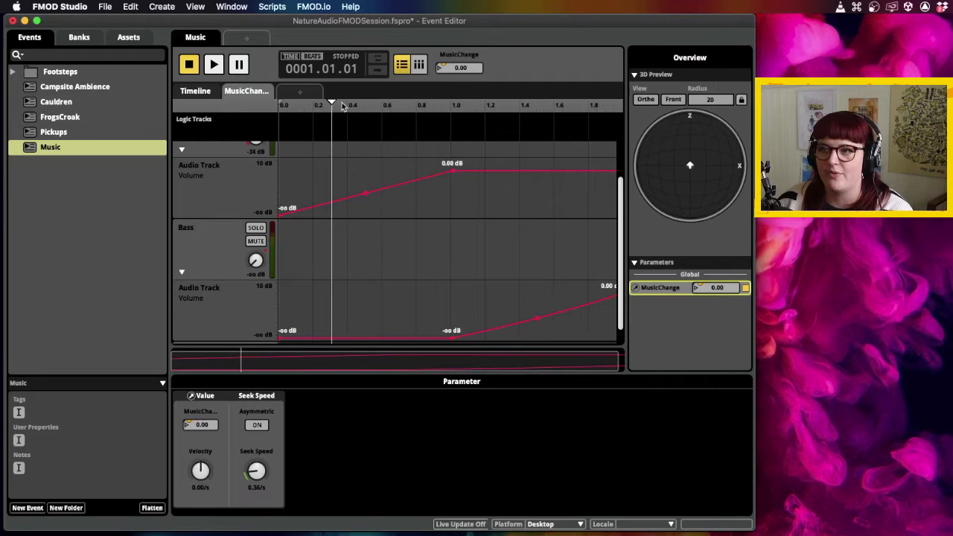
drag(447, 66, 447, 34)
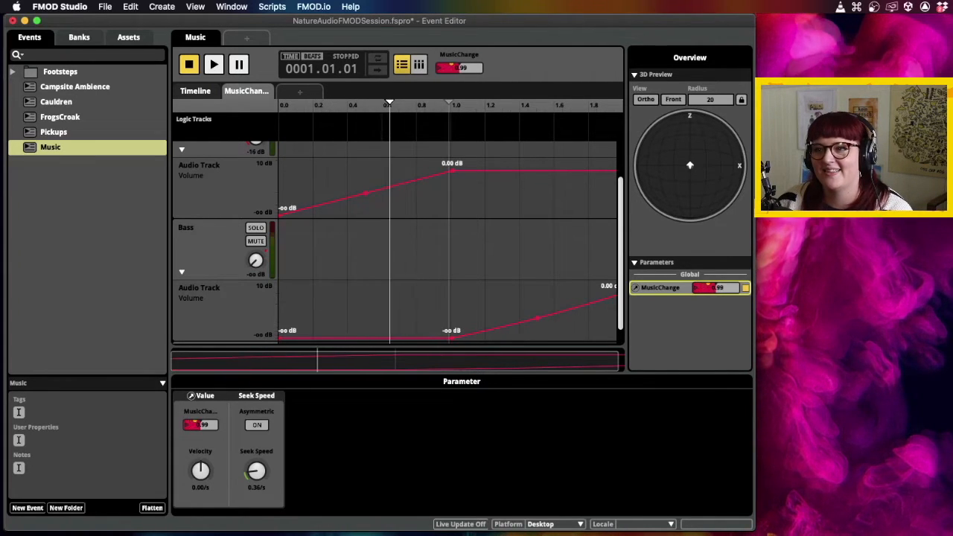
drag(460, 68, 460, 45)
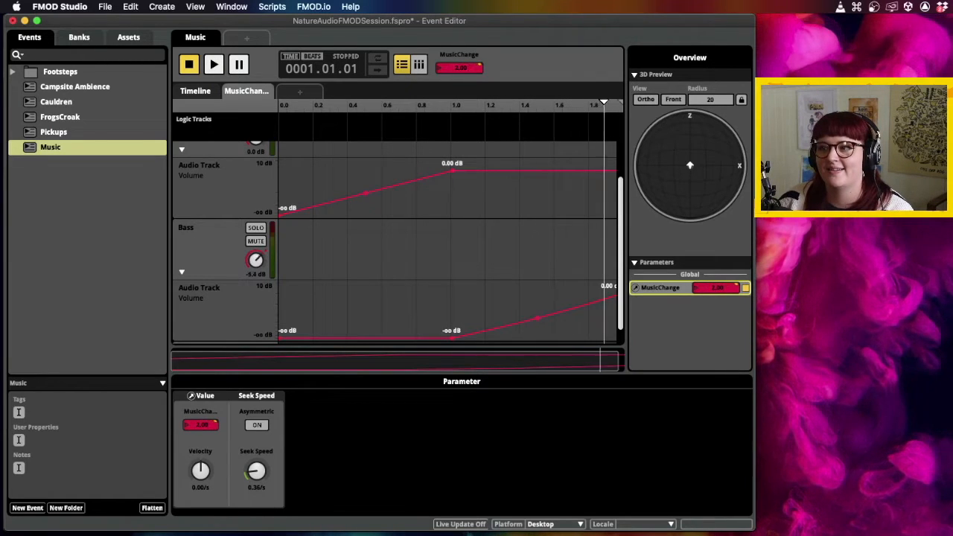
drag(459, 68, 460, 120)
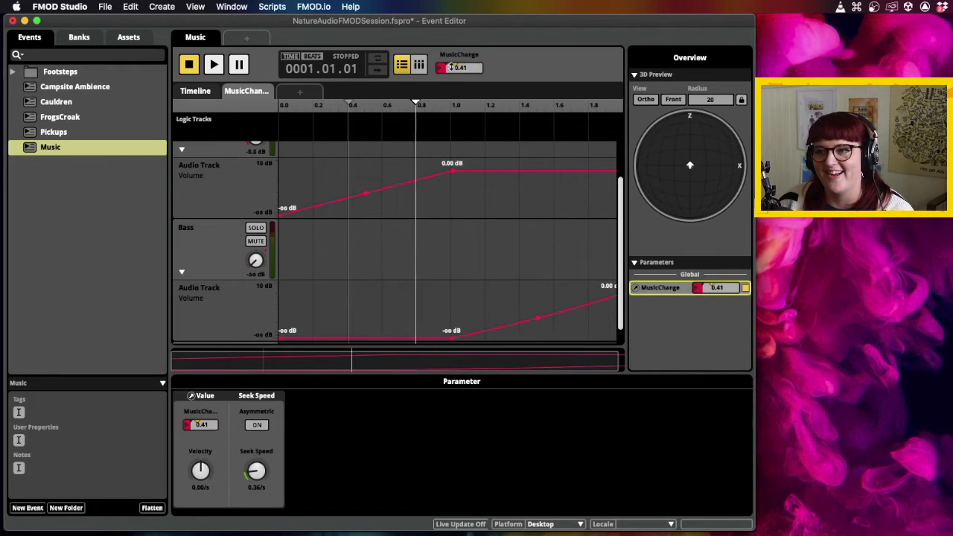
- Raise the MusicChange seek speed to about 0.46/s and set the parameter value to 2.00 to try it
drag(253, 475, 254, 459)
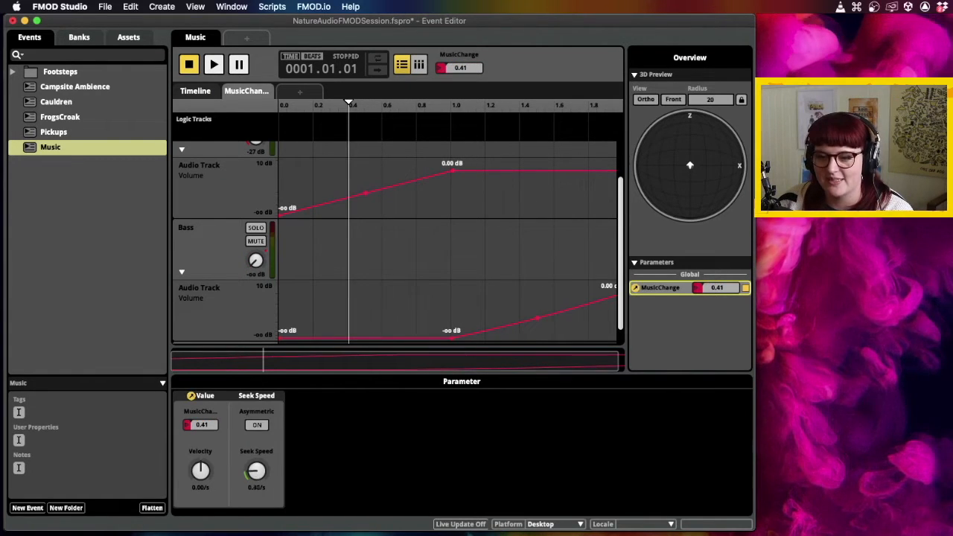
mouse_move(447, 68)
mouse_down()
mouse_move(463, 67)
mouse_move(438, 67)
mouse_move(463, 68)
mouse_up()
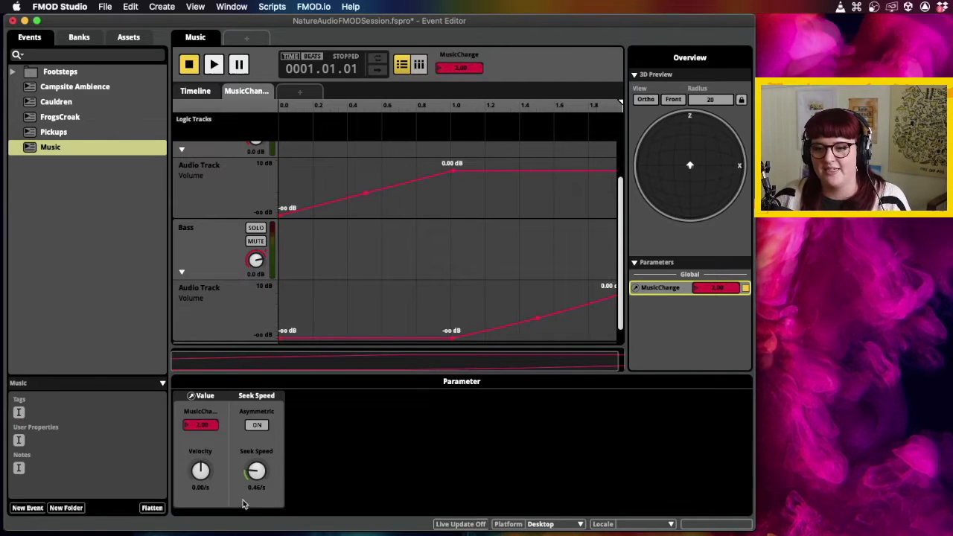
- Save the FMOD project, build its banks, and refresh the banks in Unity
click(105, 6)
click(120, 72)
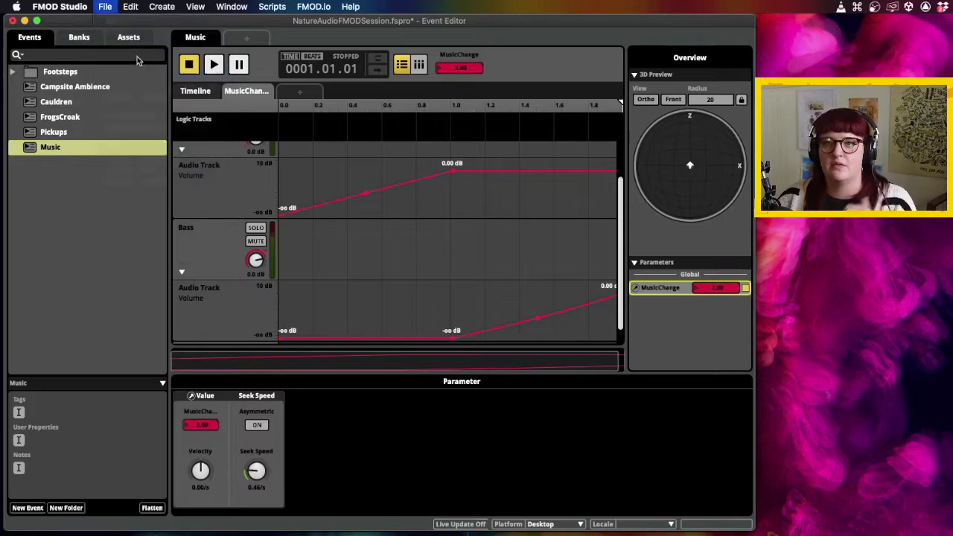
click(105, 6)
click(130, 156)
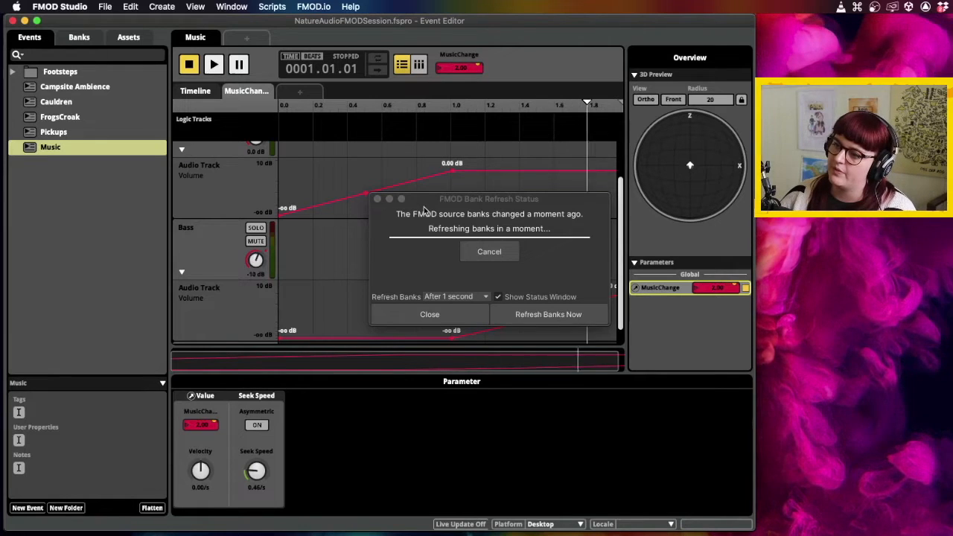
click(580, 321)
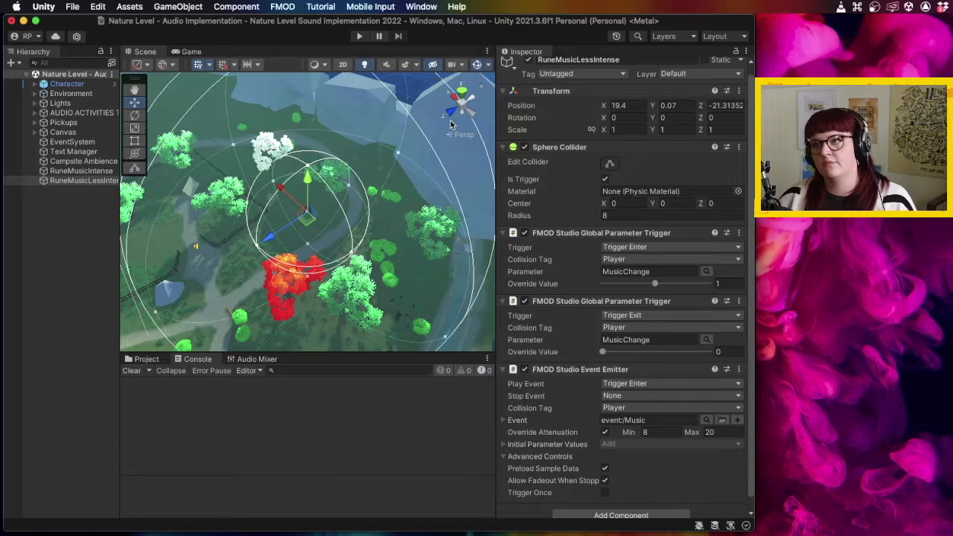
- Run the game and walk the character over the bridge and along the path to the outer music zone
click(359, 37)
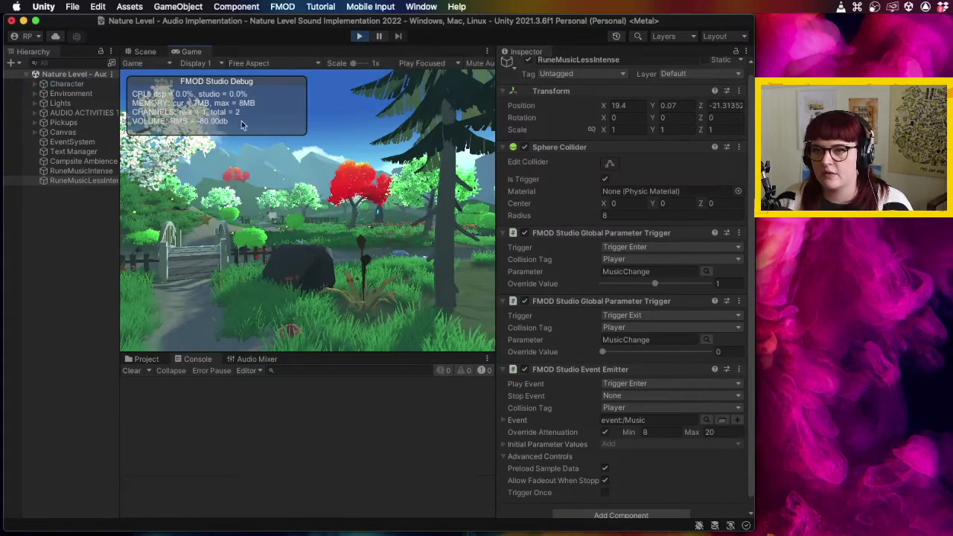
key(w)
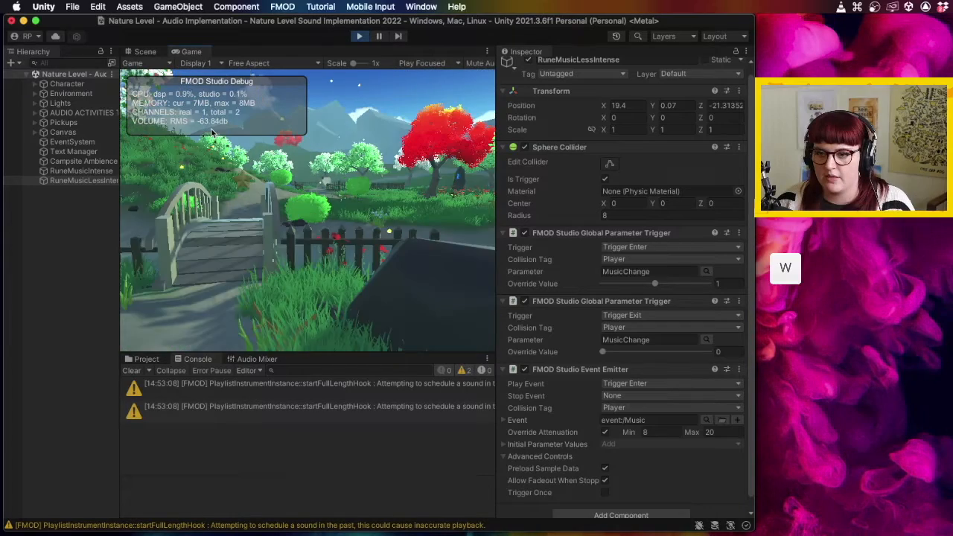
key(a)
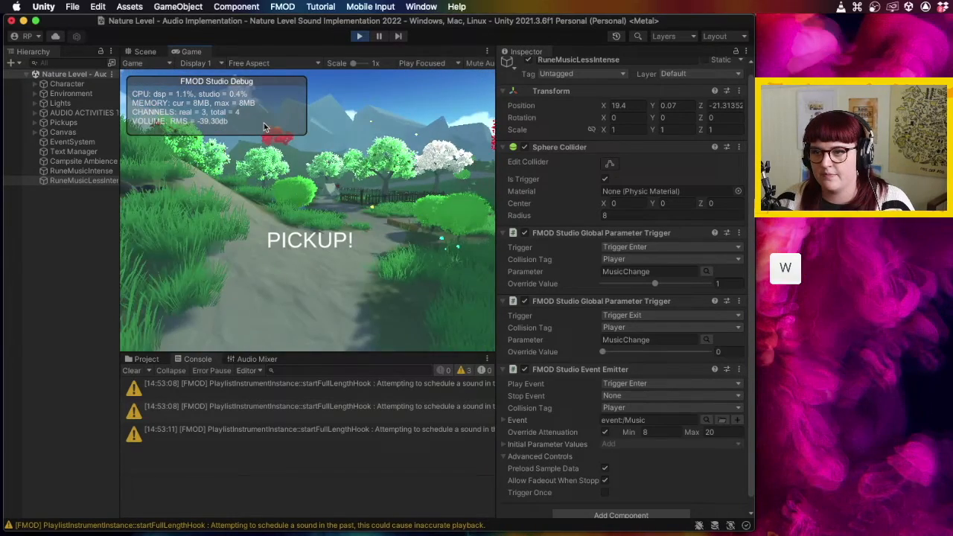
key(d)
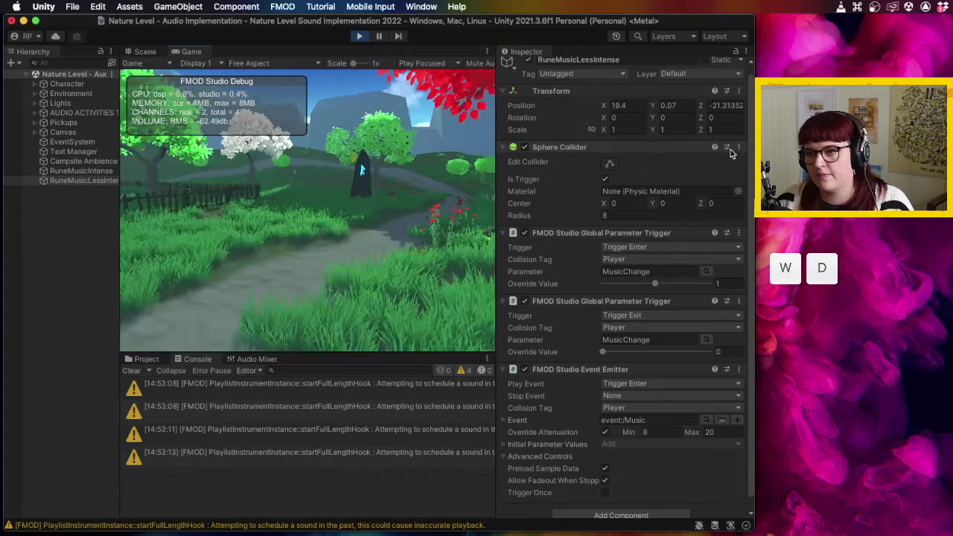
key(d)
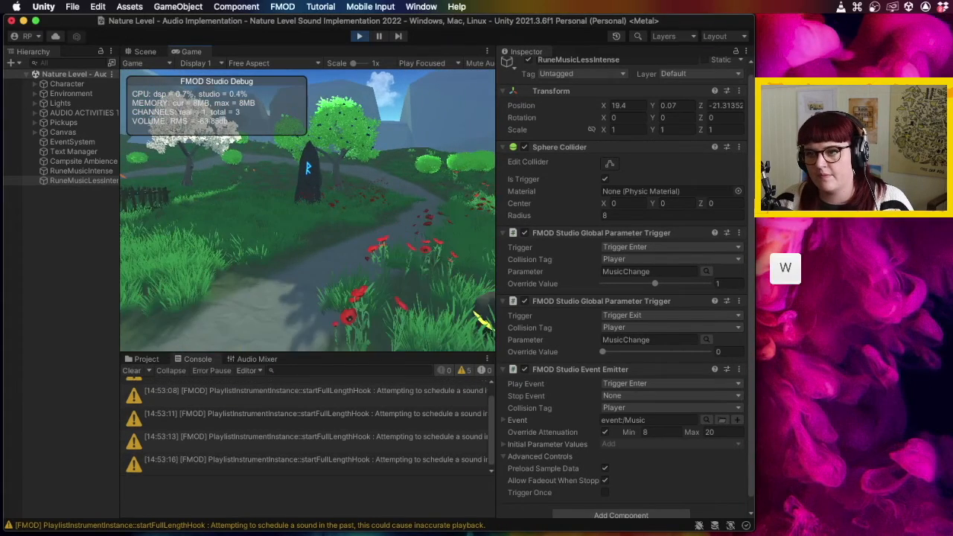
key(w)
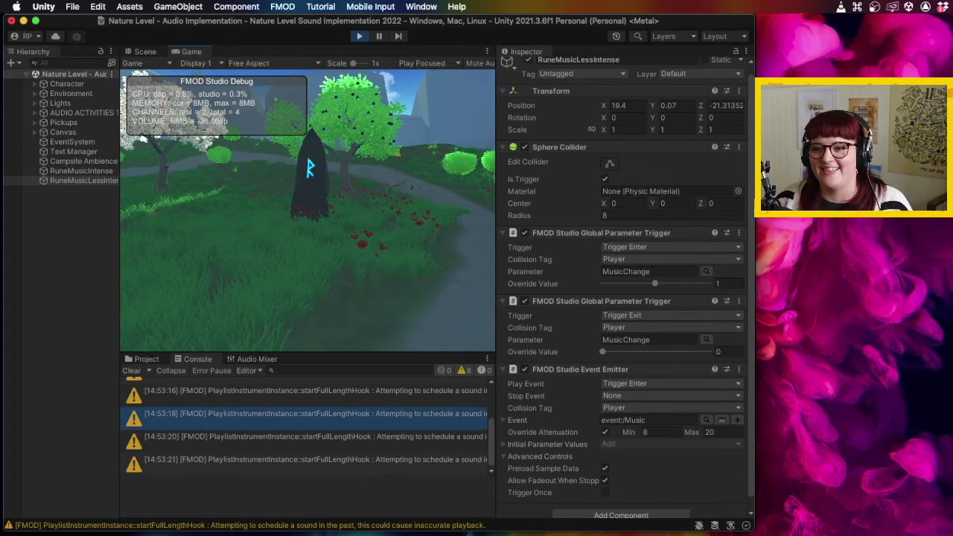
- Walk the character through the inner music zone right up to the rune stone to check the smoothed intensity change
key(w)
key(w)
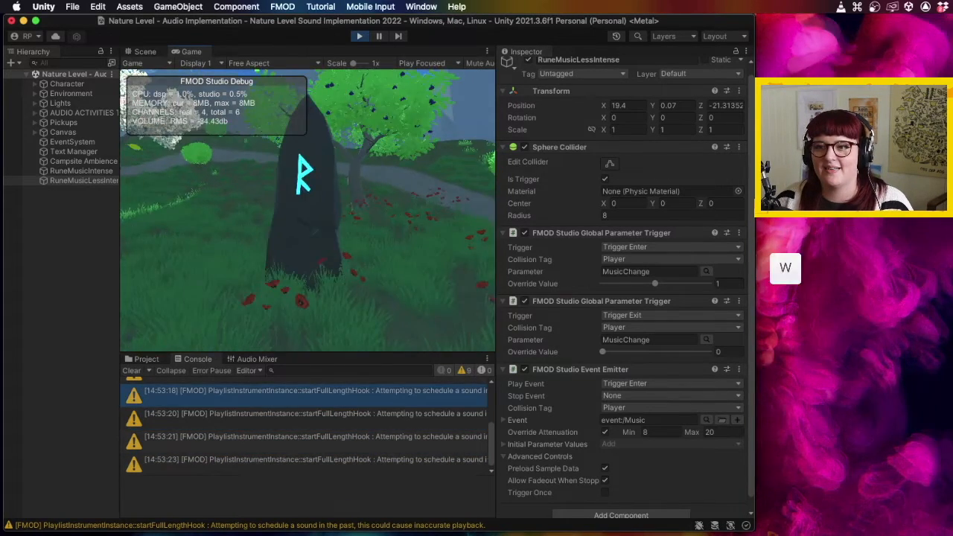
key(w)
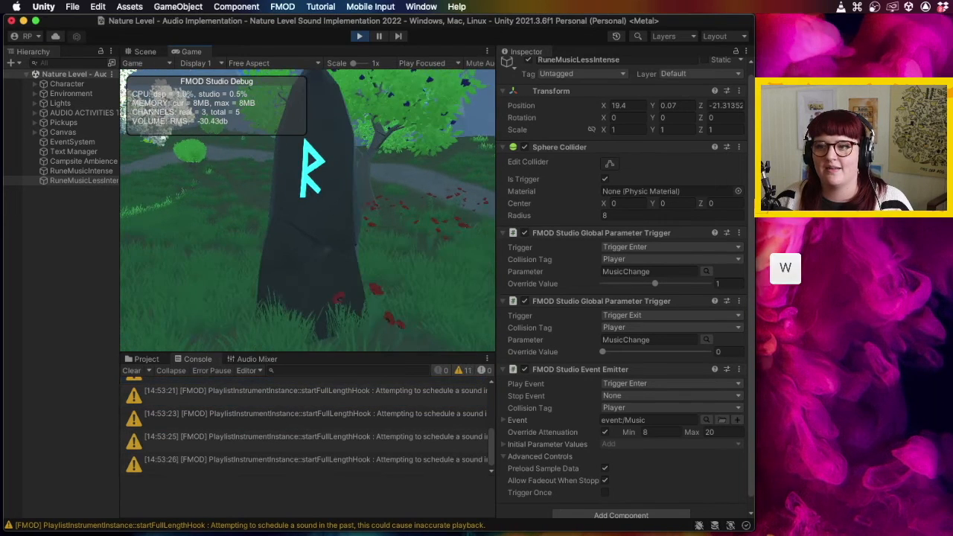
key(w)
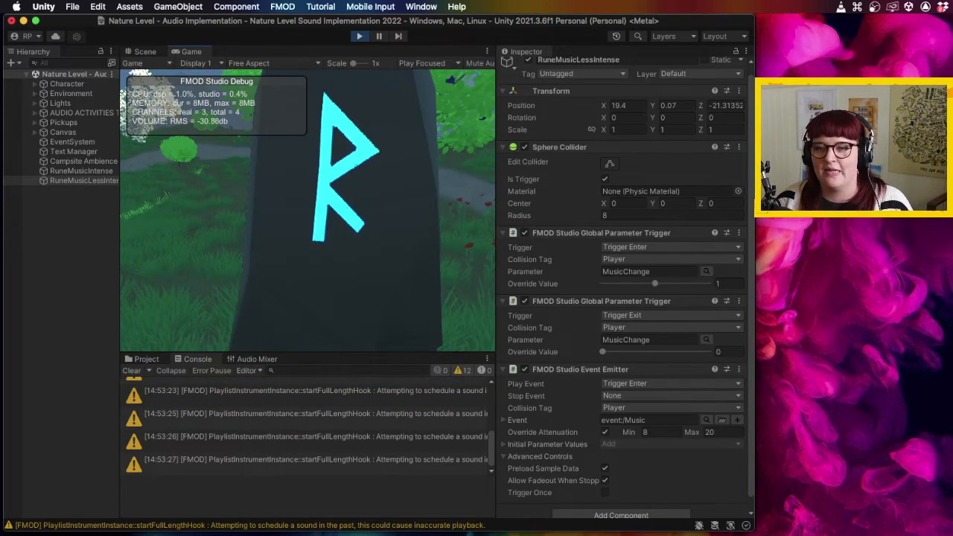
- Back the character out to the red tree and walk in again to the rune to retest both zone transitions
key(s)
key(s)
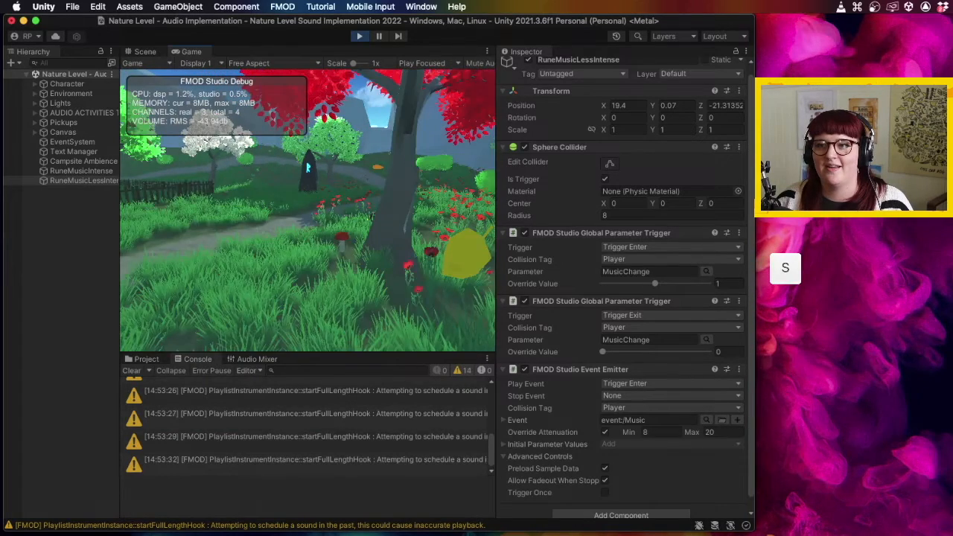
key(w)
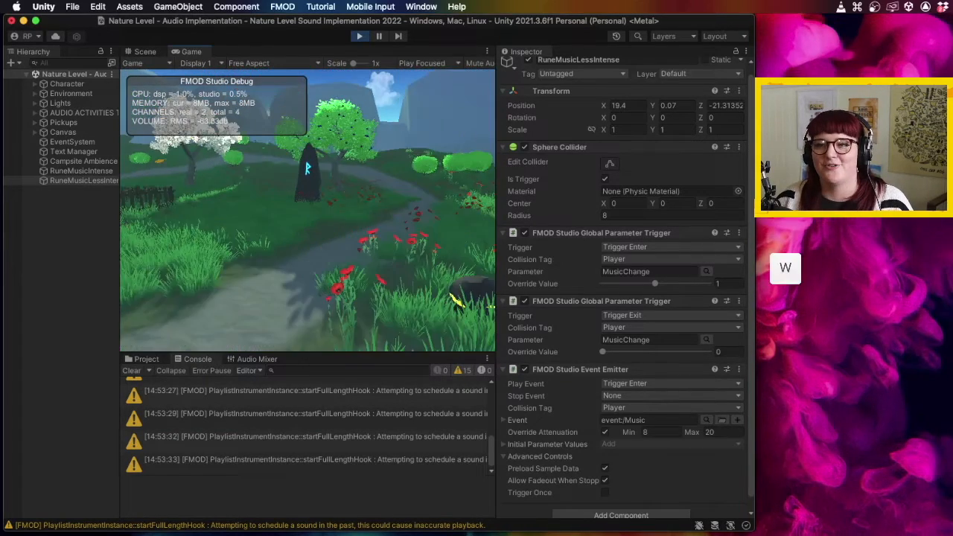
key(w)
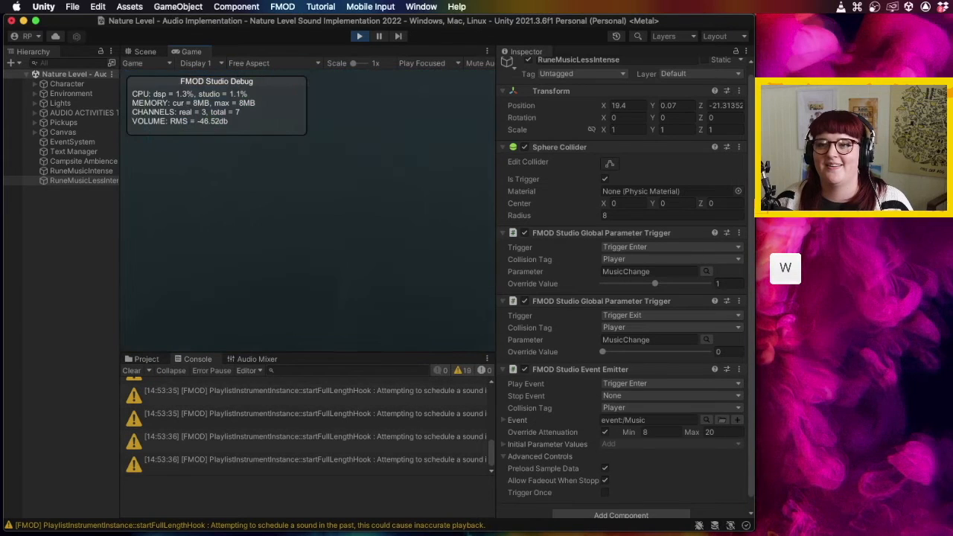
- Move the character a short way back from the rune and return to it to compare the music layers
key(s)
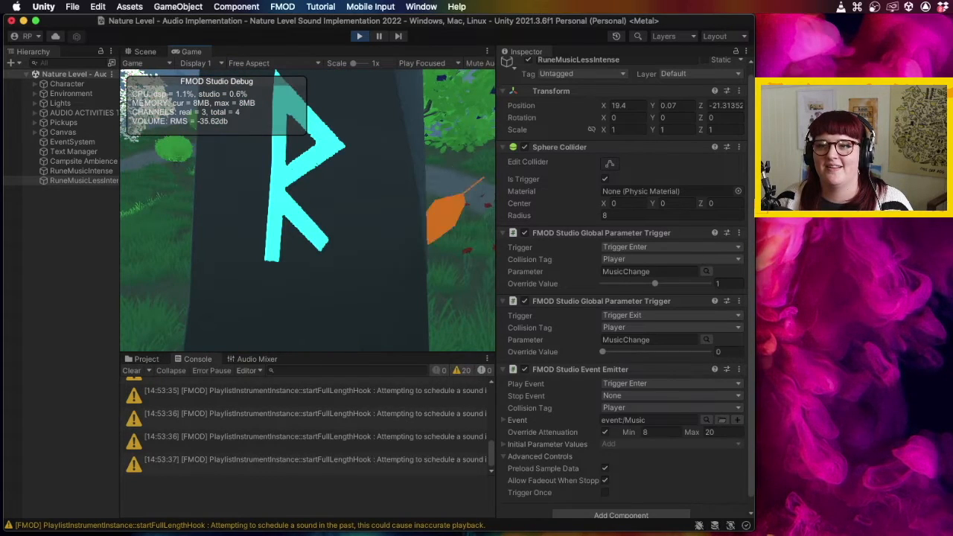
key(s)
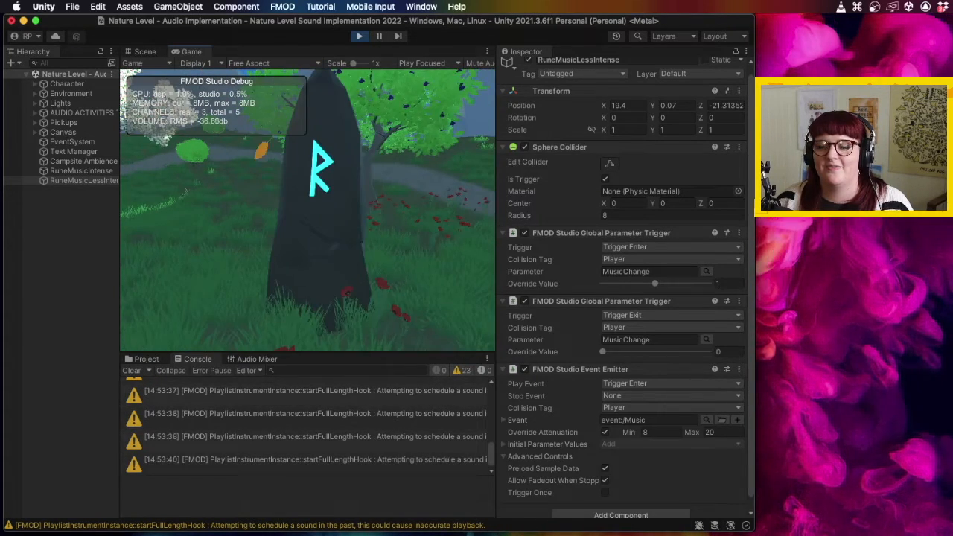
key(s)
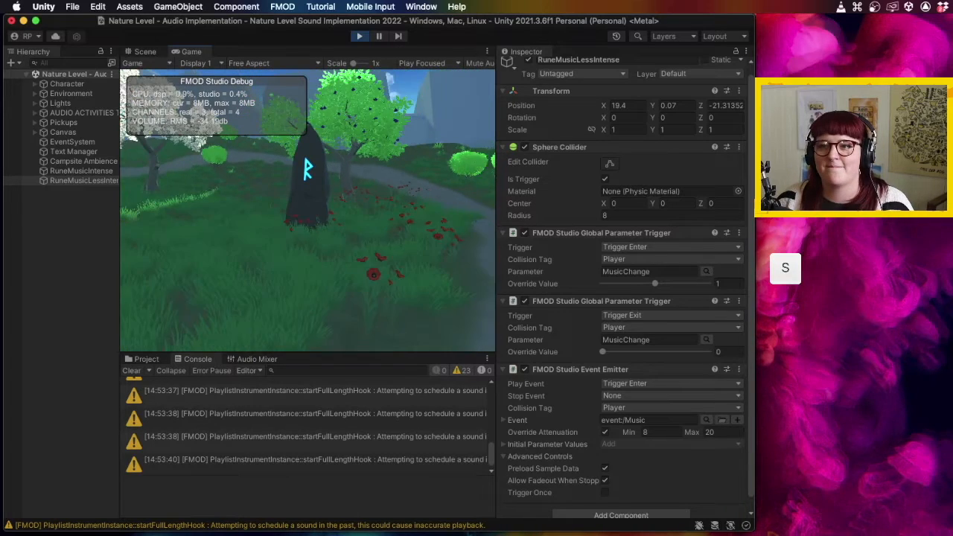
key(w)
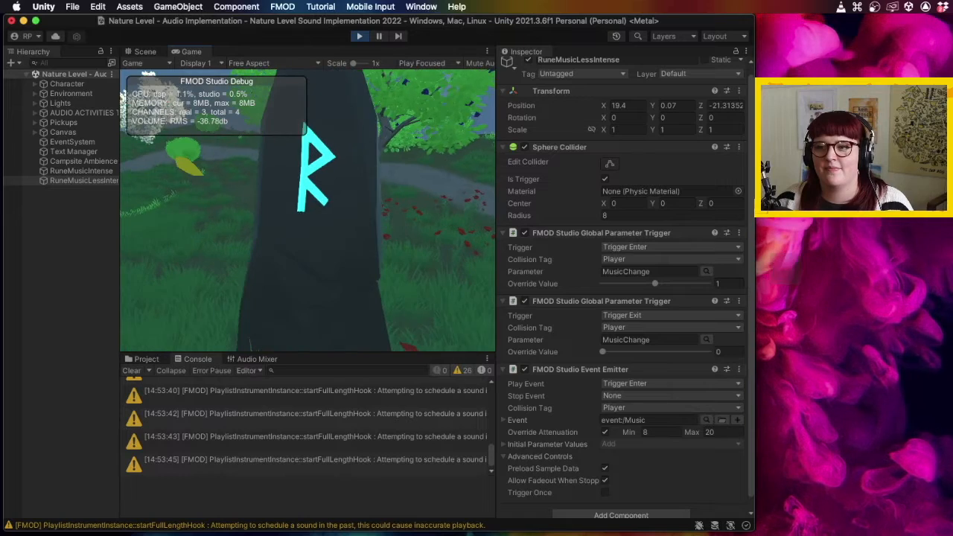
- Back the character away from the rune once more to check the layer fading out, and stop the game
key(s)
key(s)
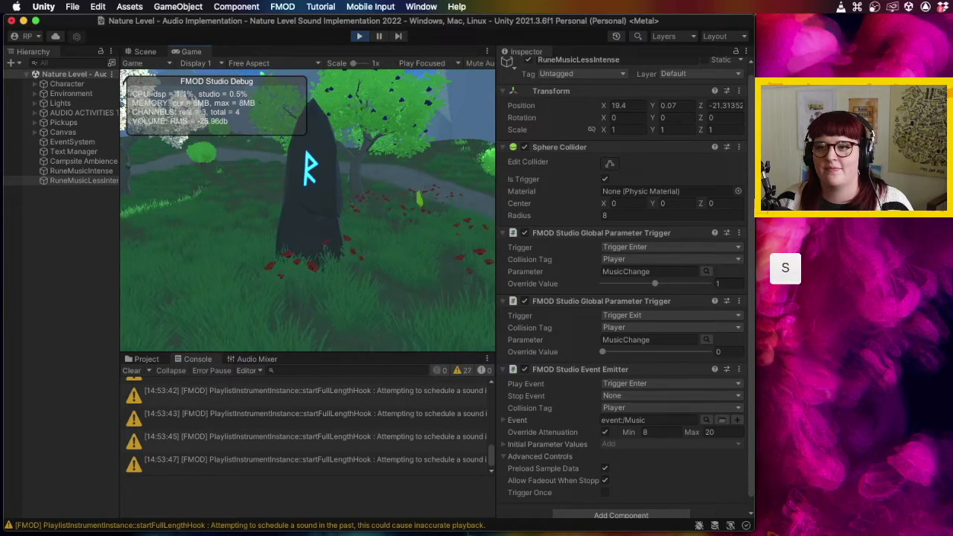
key(Escape)
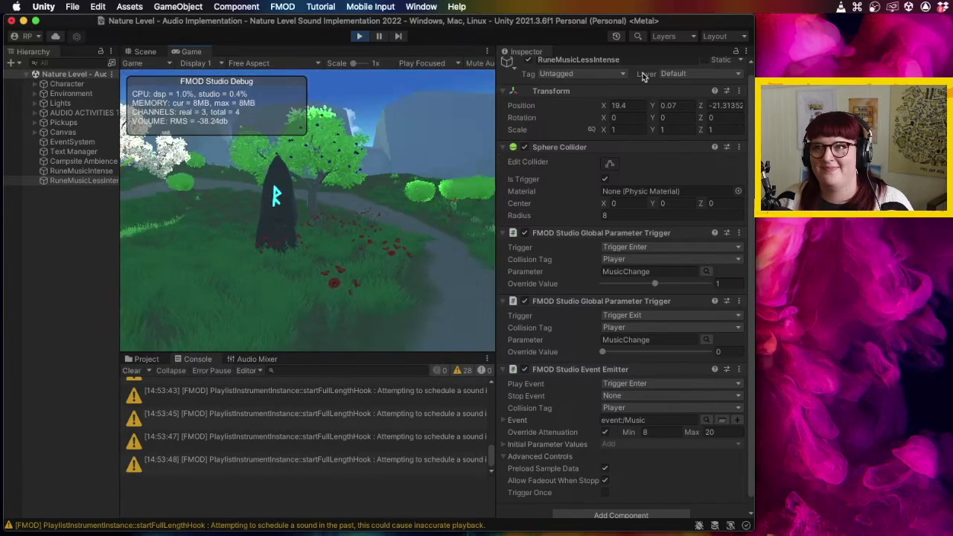
click(364, 39)
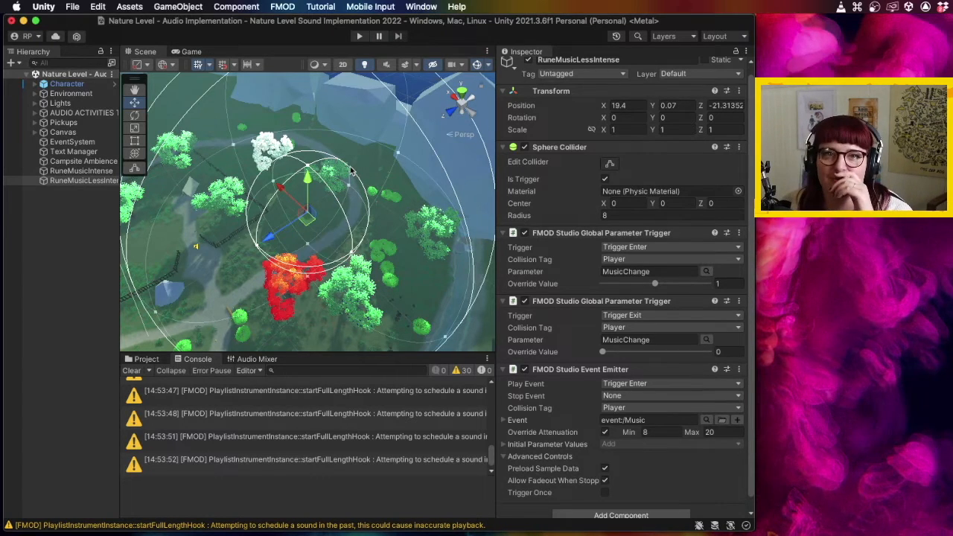
- Save the Unity scene and switch to the NatureAudioFMODSession project in FMOD Studio
scroll(351, 171, up, 2)
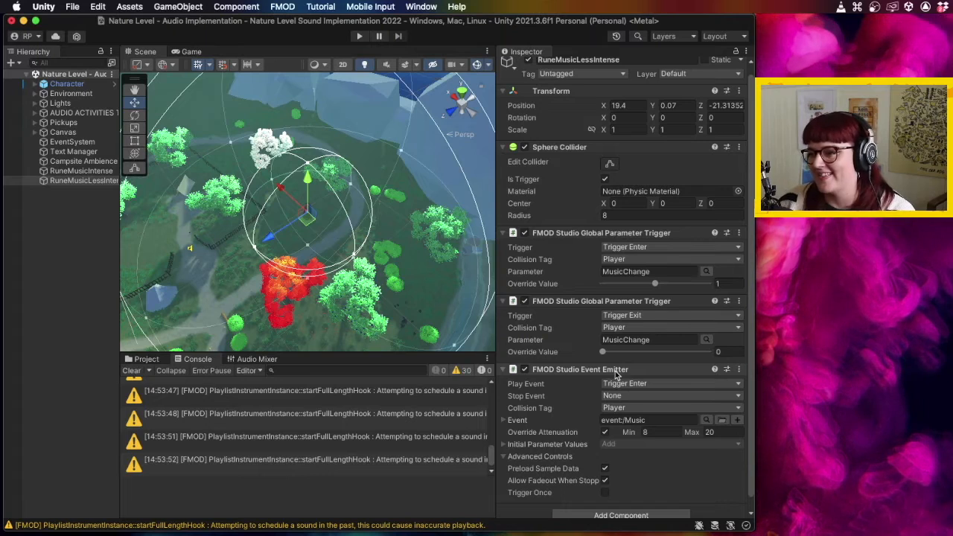
key(super+s)
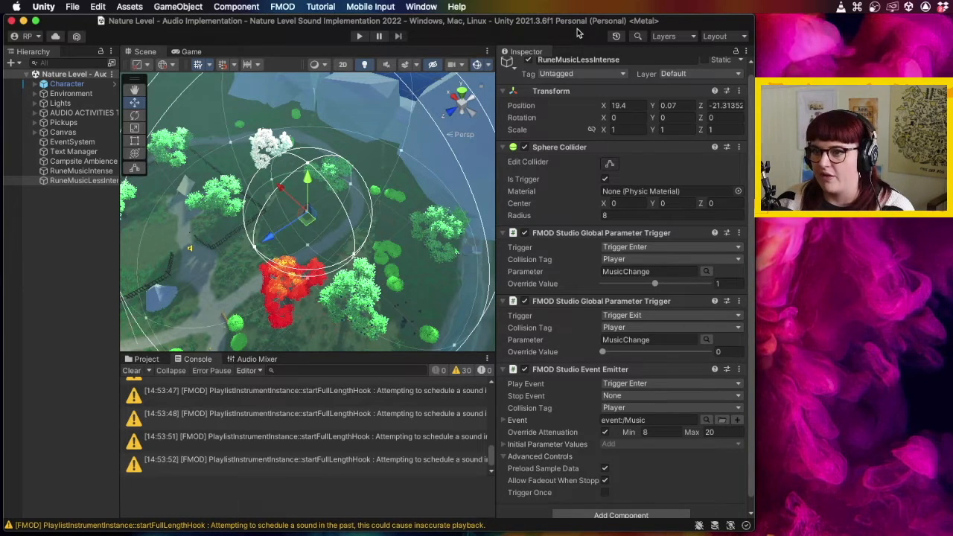
key(super+Tab)
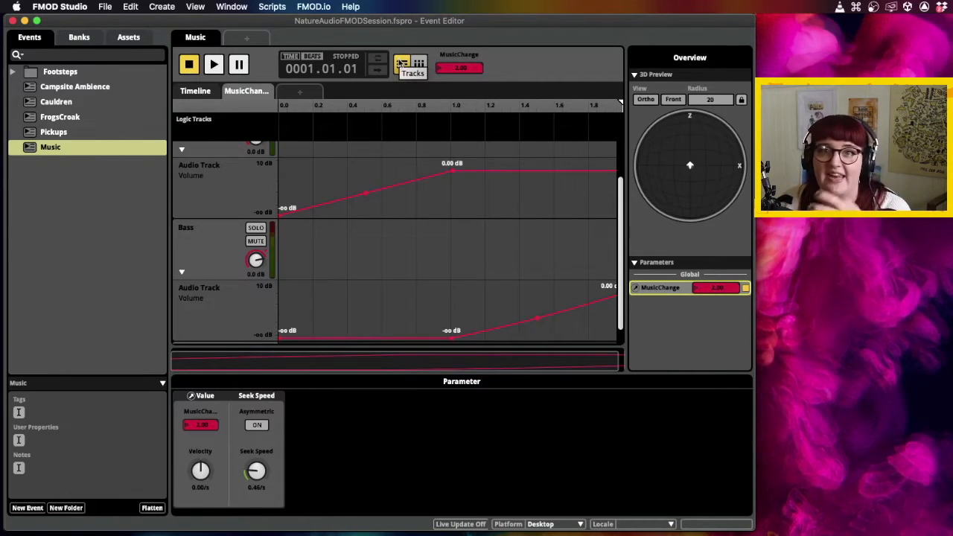
- Open the project's Mixer window, narrow it, and expand the Master Bus to show its groups and events
click(421, 64)
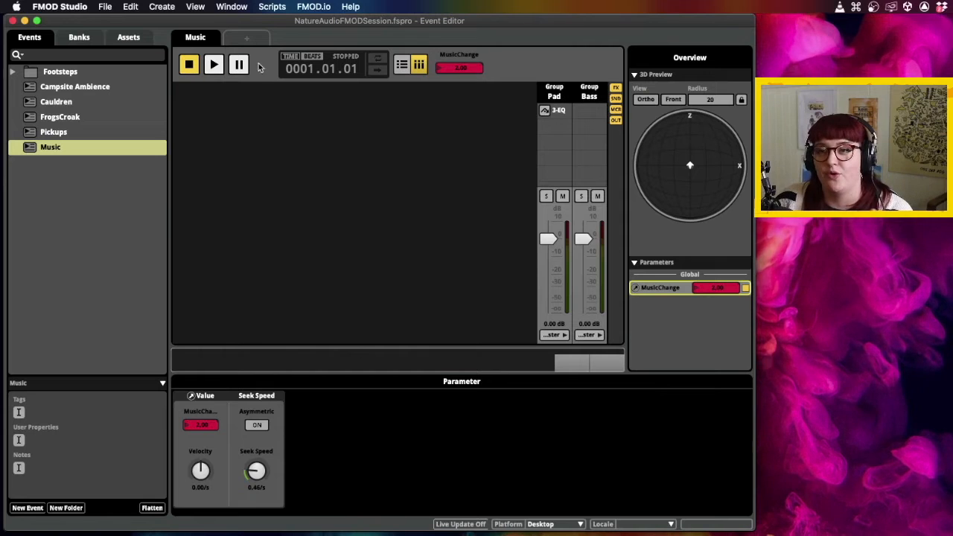
click(238, 8)
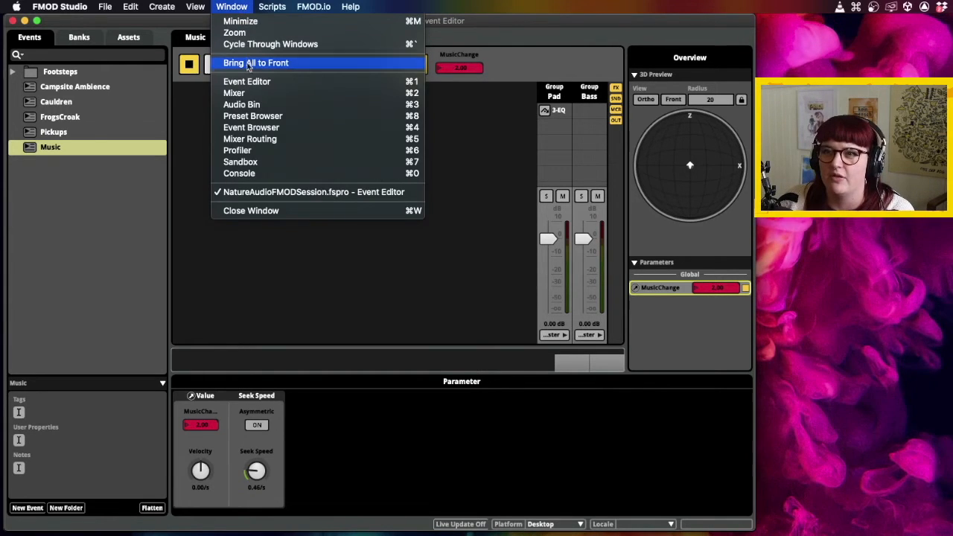
click(251, 92)
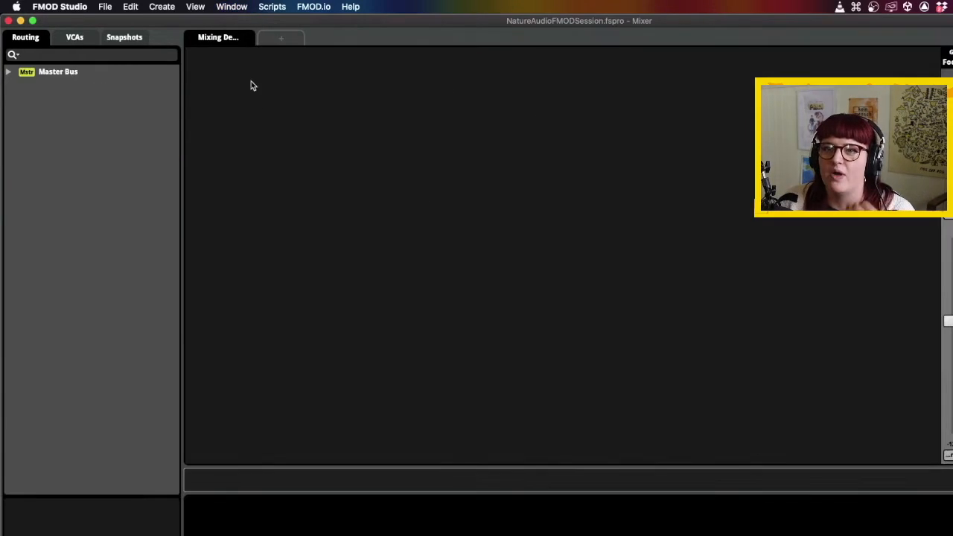
drag(952, 535, 757, 530)
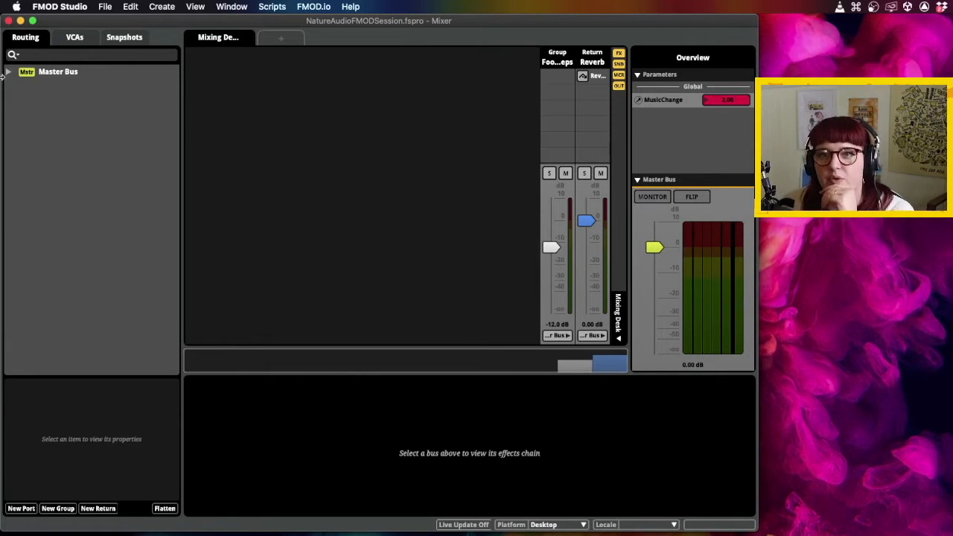
click(8, 73)
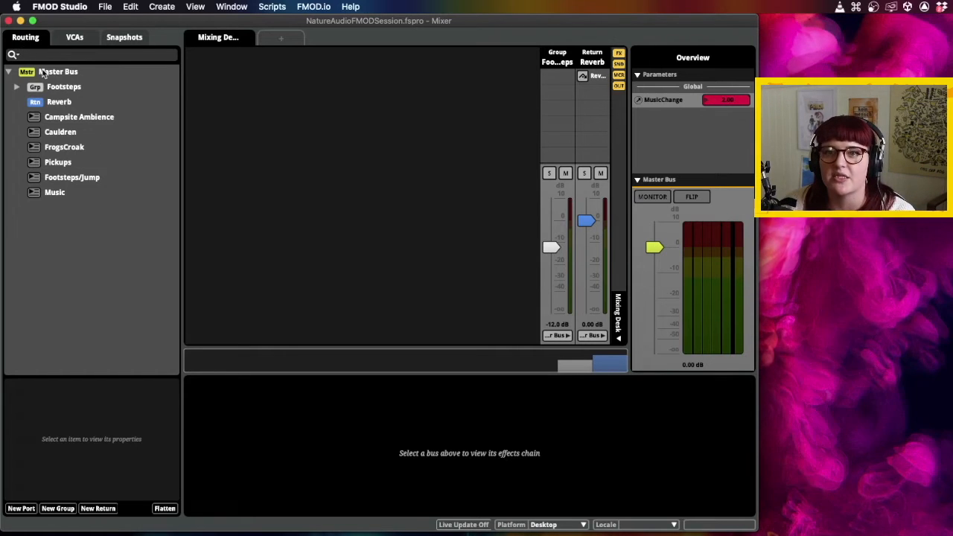
click(17, 88)
click(17, 87)
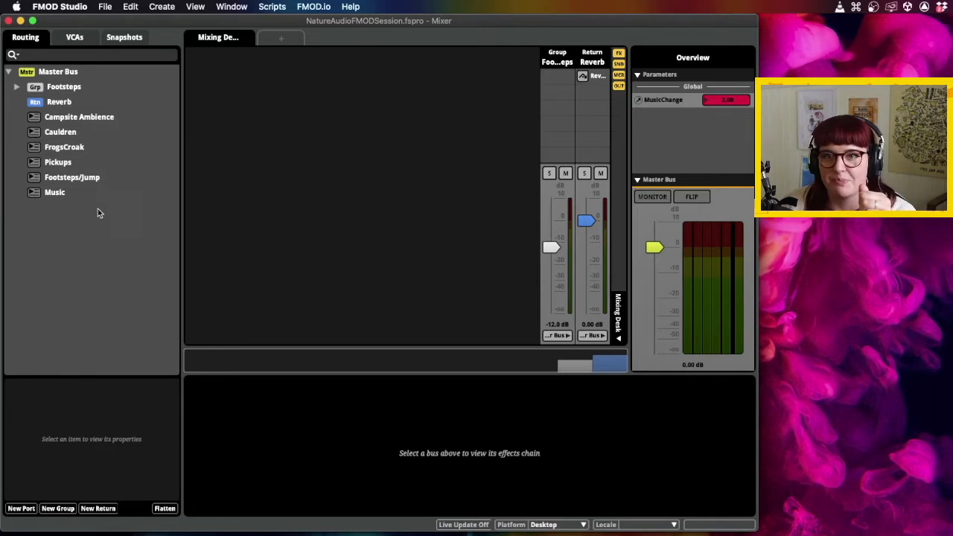
- Route the Footsteps/Jump event into the Footsteps group and collapse that group
right_click(85, 225)
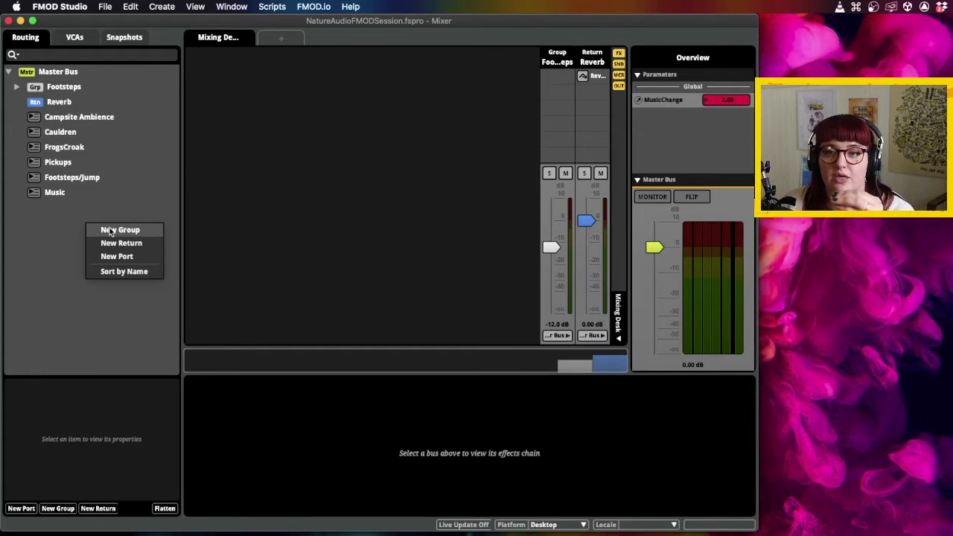
click(53, 221)
click(62, 181)
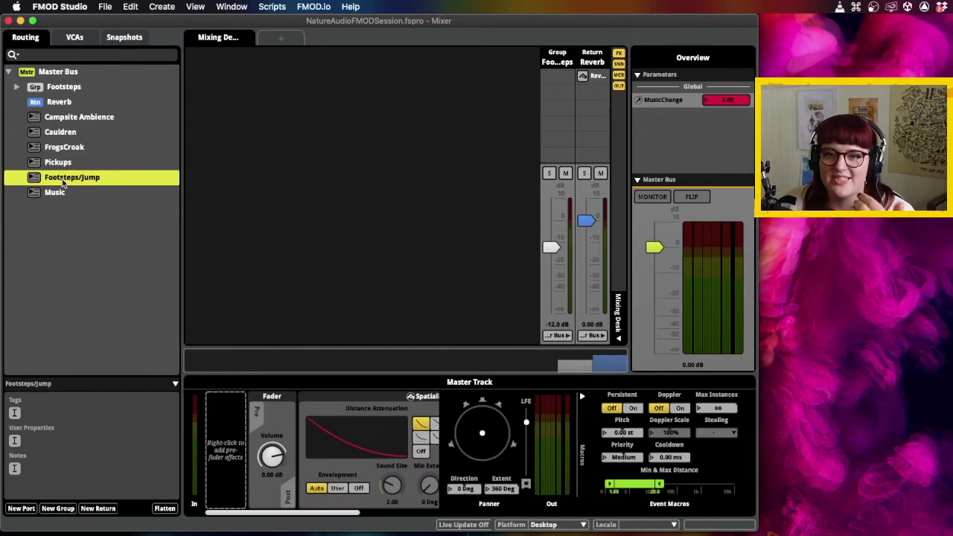
drag(62, 181, 65, 90)
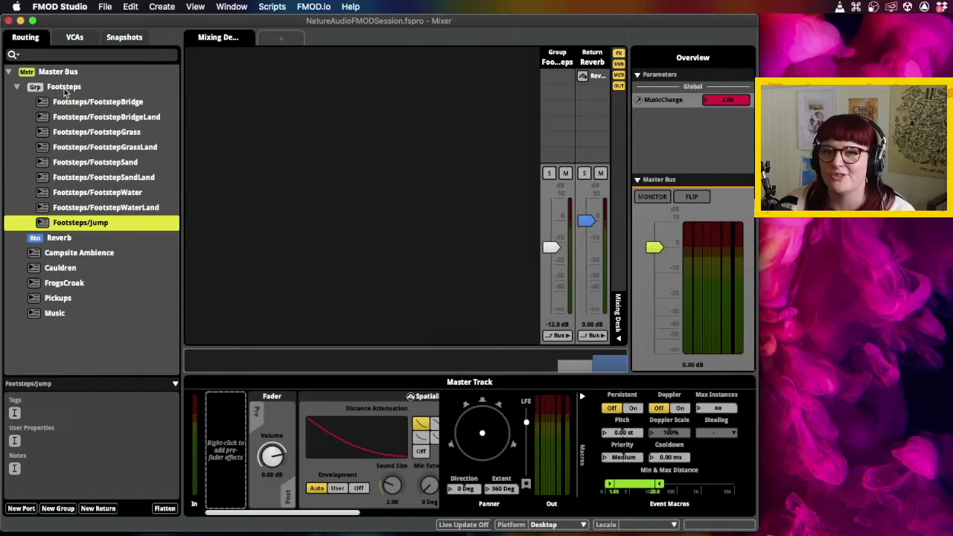
click(18, 88)
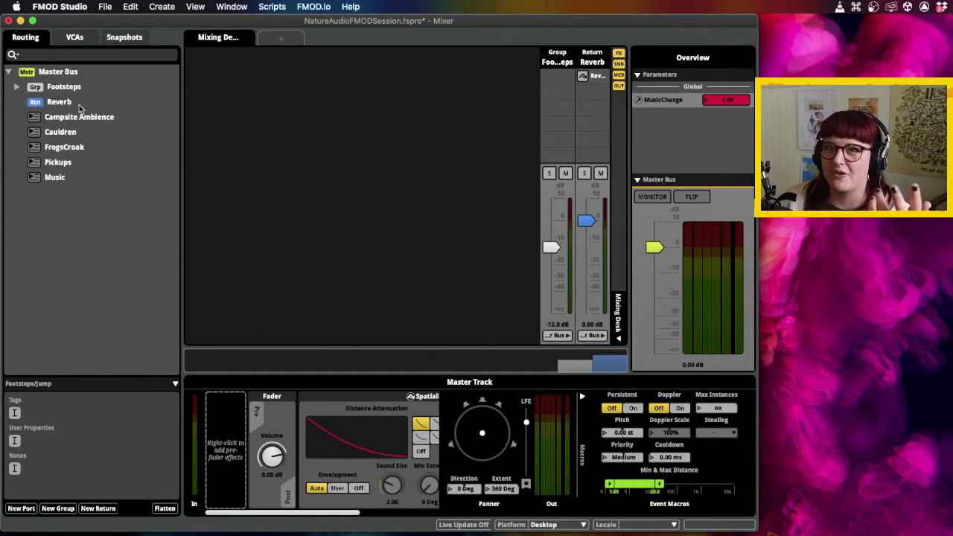
- Create a new mixer group named SFX under the Master Bus
right_click(72, 227)
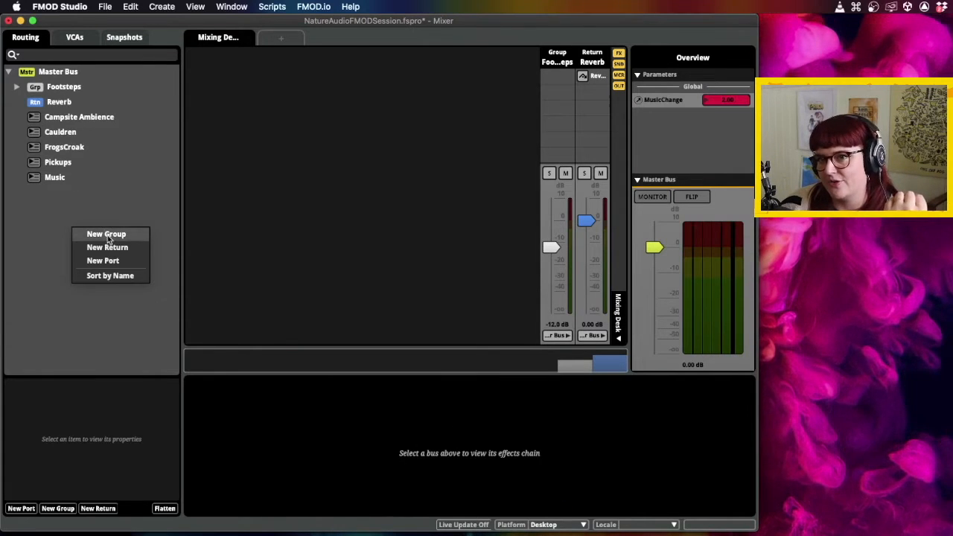
click(104, 234)
text(SFX)
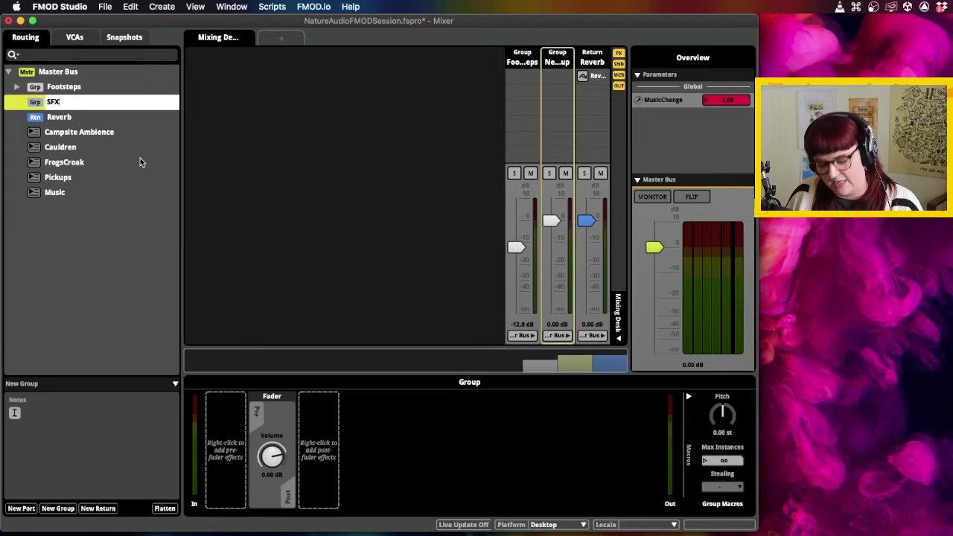
key(Return)
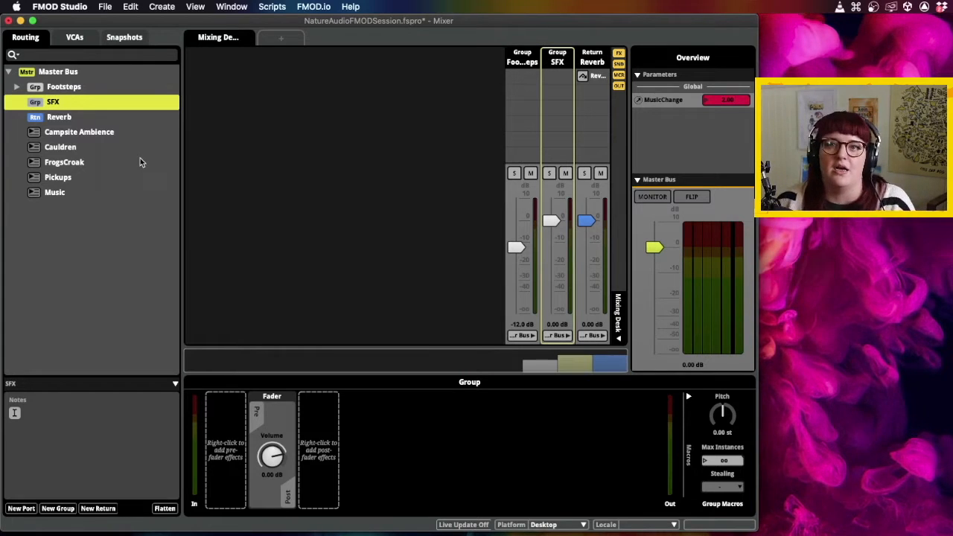
- Route the Cauldren, FrogsCroak and Pickups events into the SFX group and collapse it
click(79, 149)
super+click(77, 164)
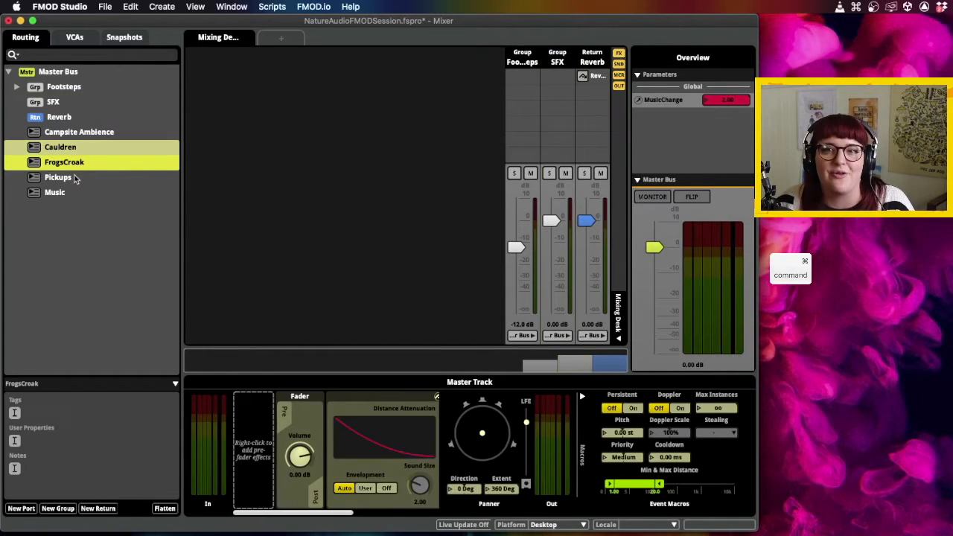
super+click(78, 179)
drag(72, 151, 67, 109)
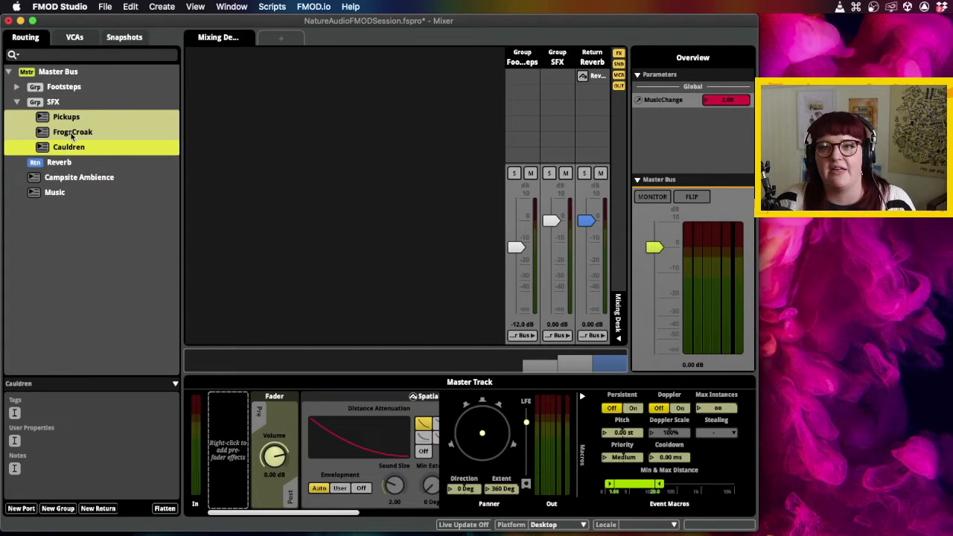
click(17, 103)
click(91, 207)
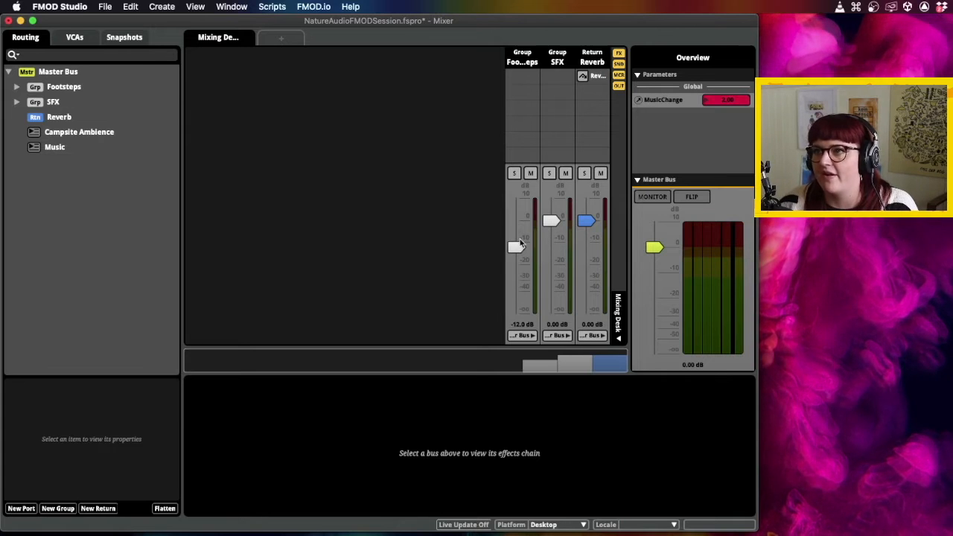
- Set the Footsteps group's volume to -10.5 dB
click(64, 88)
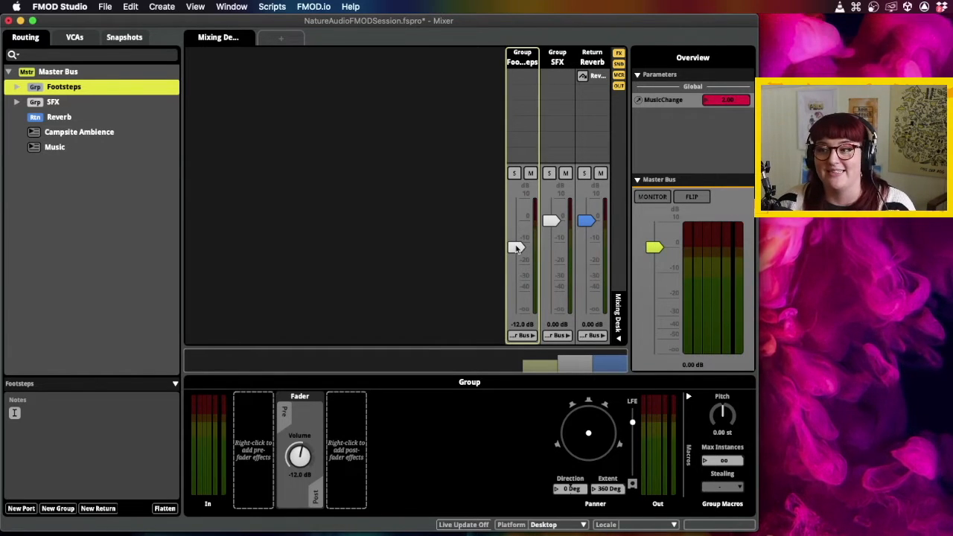
drag(516, 248, 517, 244)
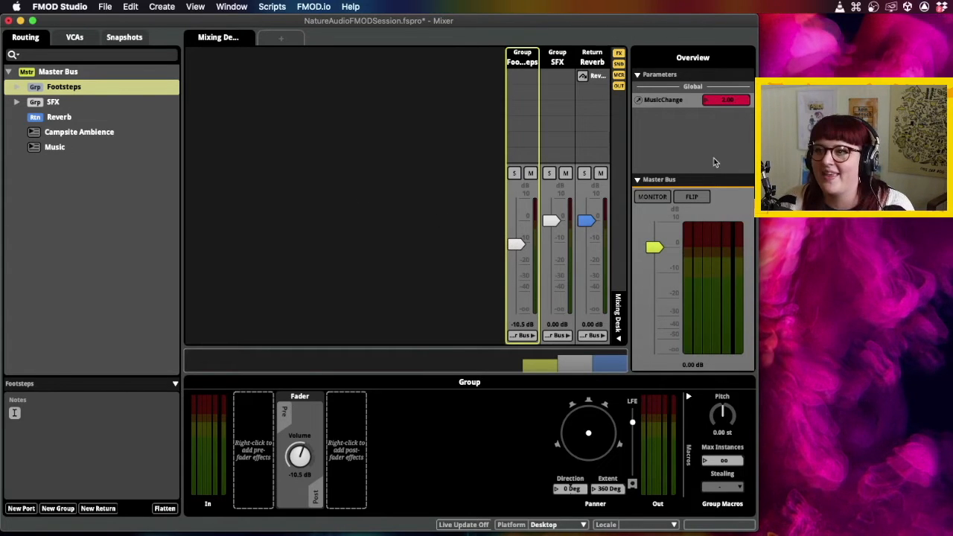
- Look over the SFX group and the Reverb return, including its reverb parameters and the available default presets
click(566, 66)
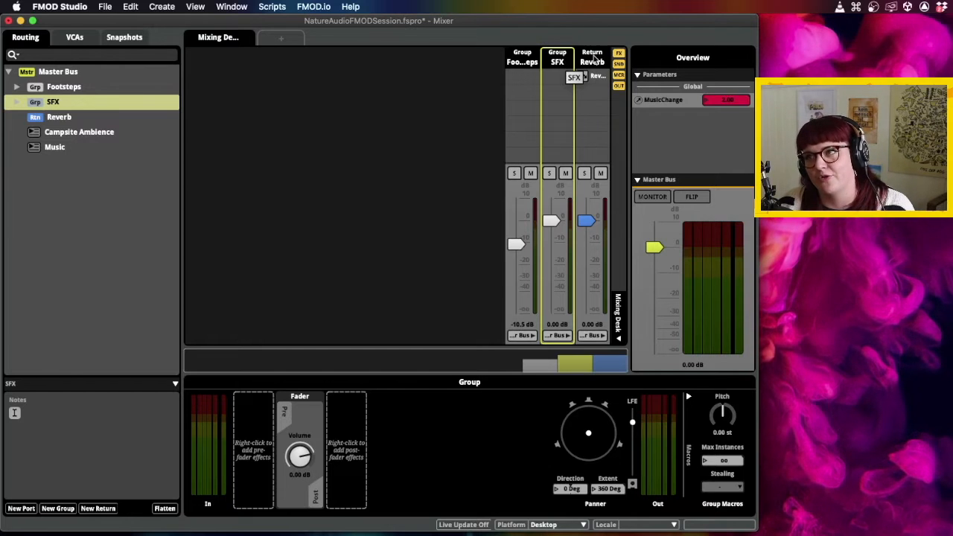
click(596, 60)
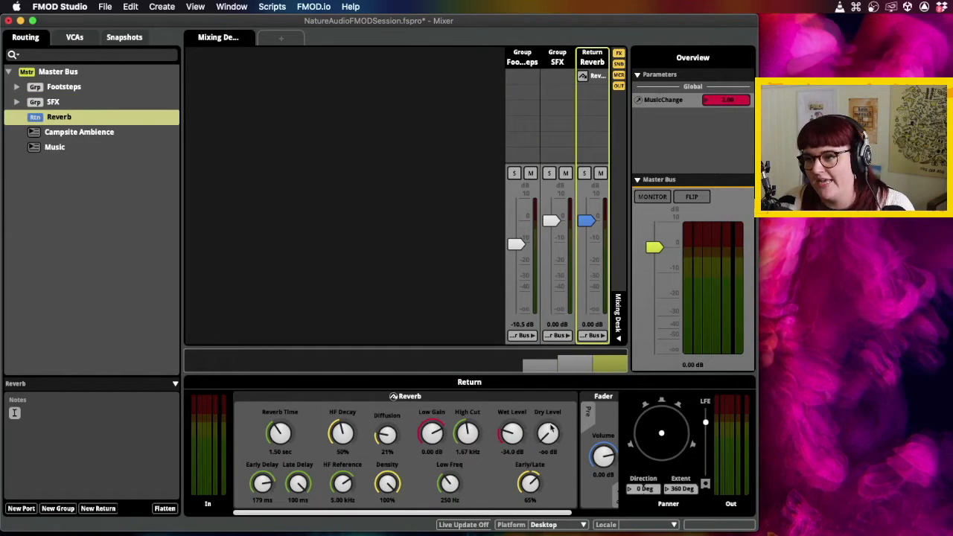
scroll(426, 414, right, 3)
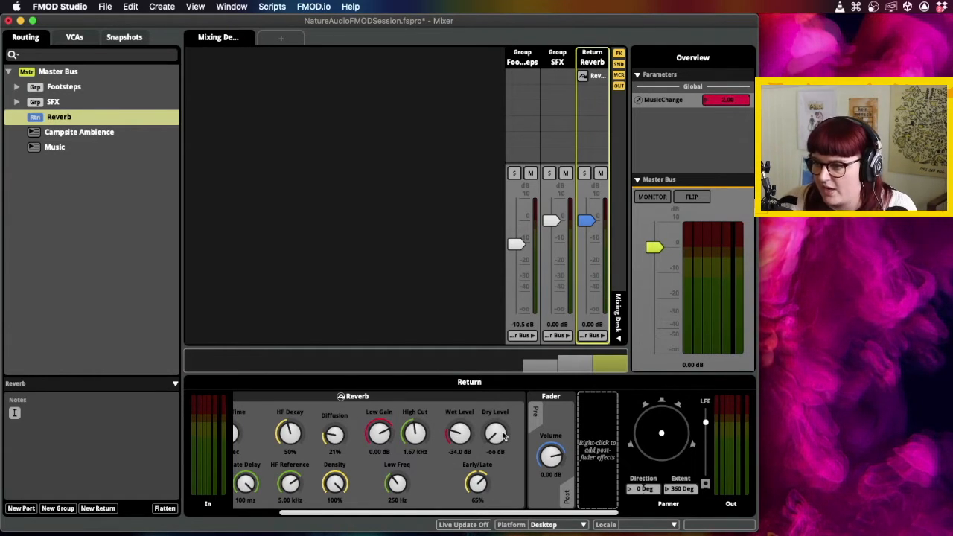
scroll(505, 436, left, 3)
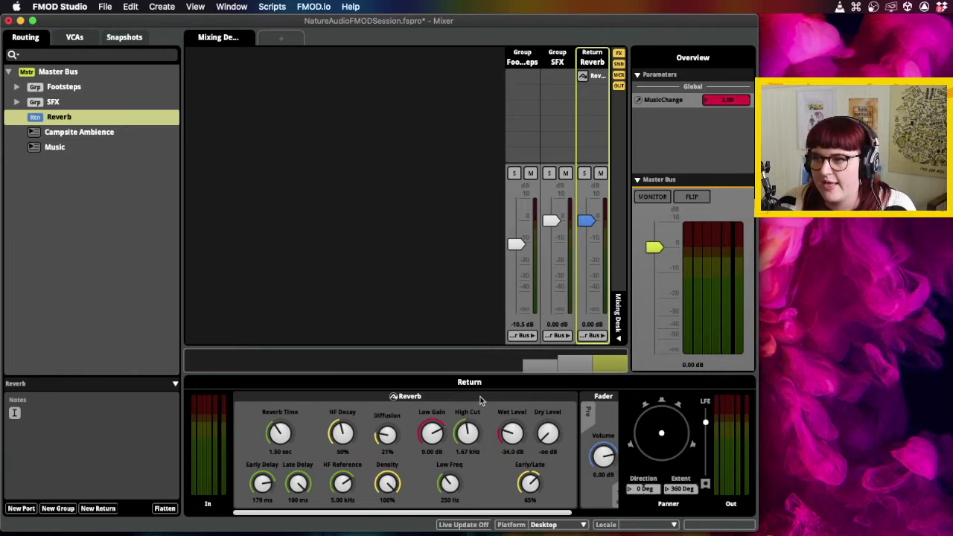
right_click(481, 401)
mouse_move(529, 405)
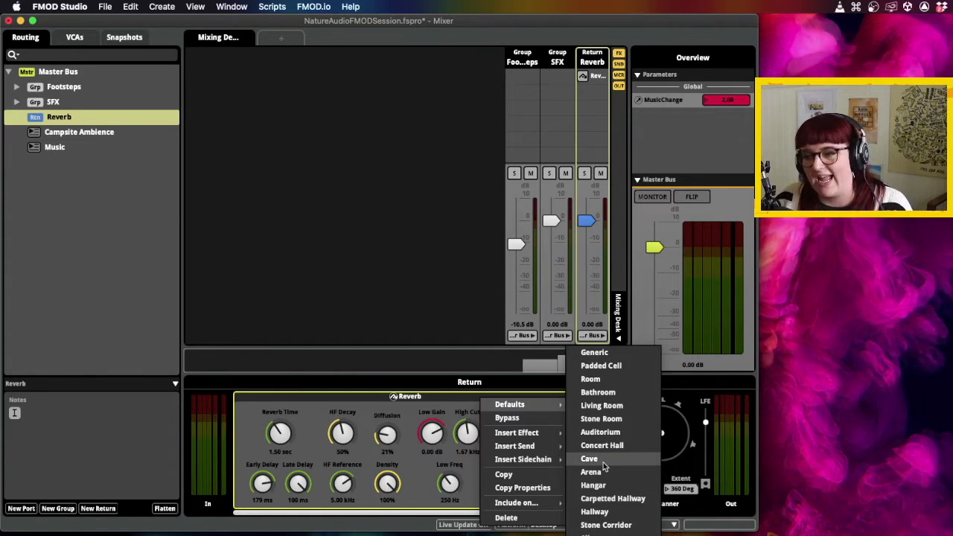
click(376, 400)
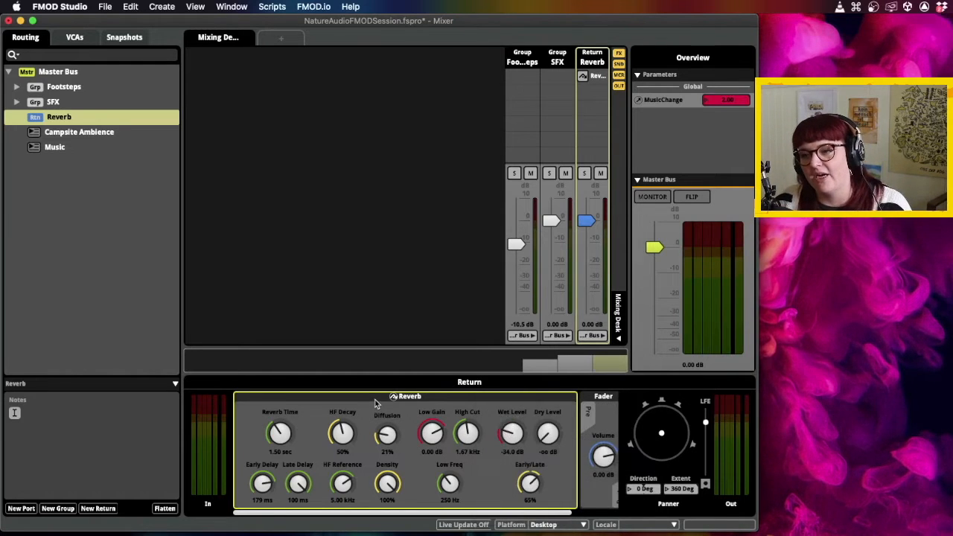
click(374, 322)
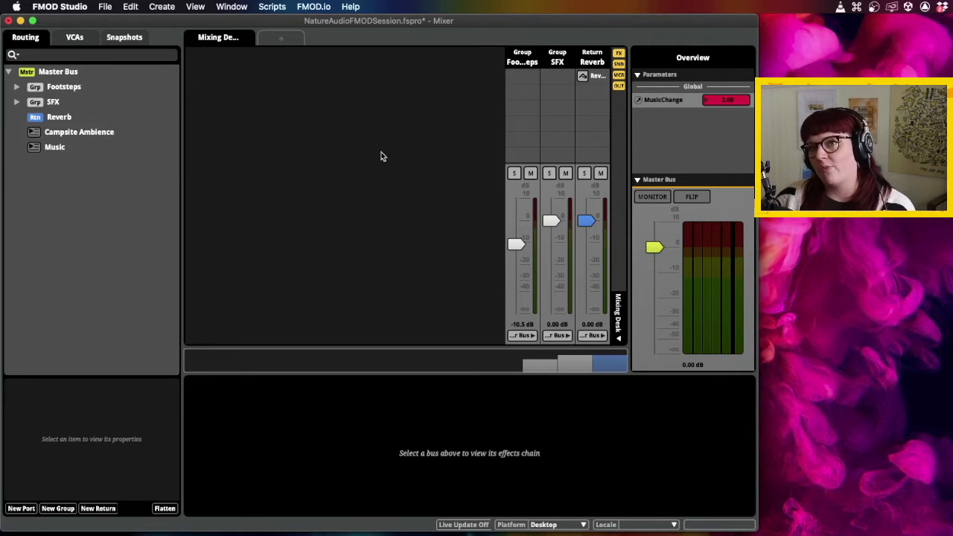
- Create an overriding snapshot named Cave Reverb
click(115, 36)
right_click(103, 82)
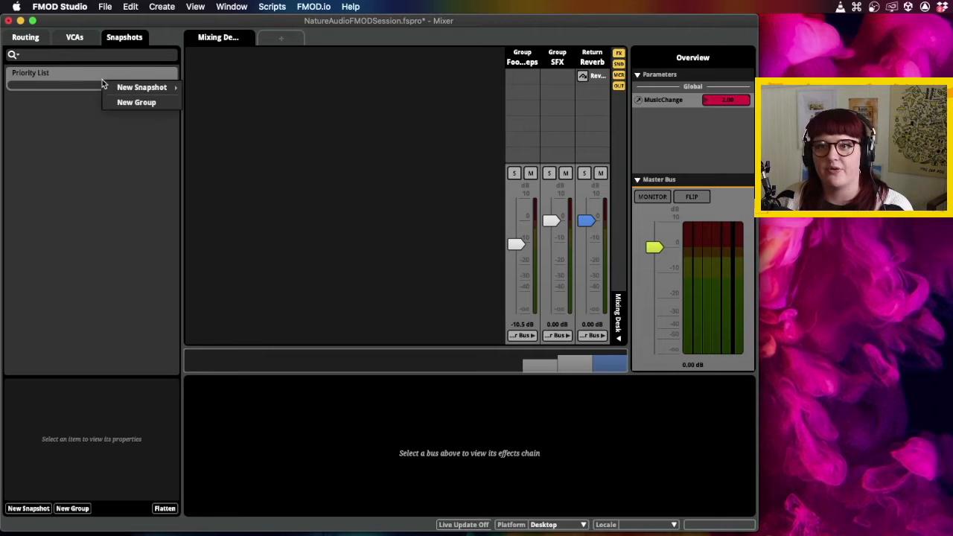
mouse_move(154, 89)
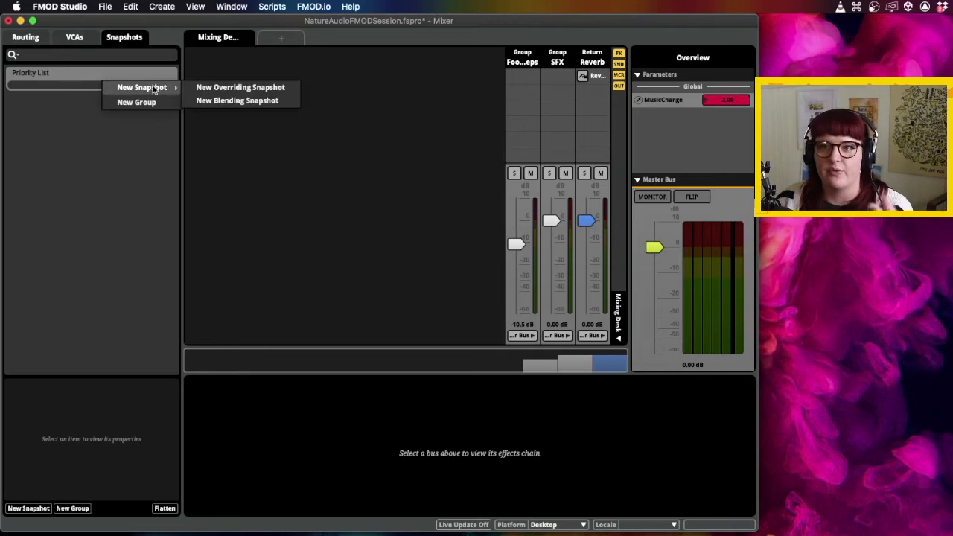
click(227, 88)
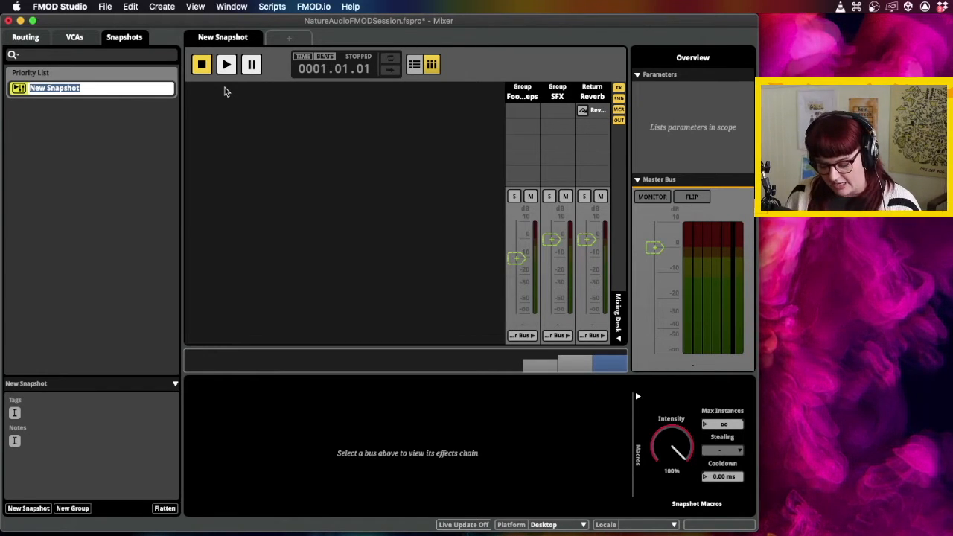
text(Cave)
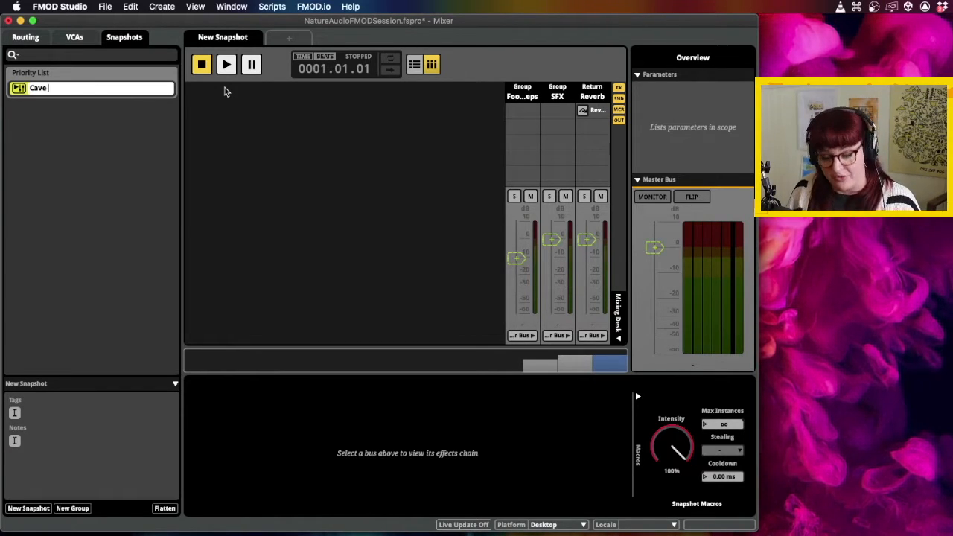
key(Return)
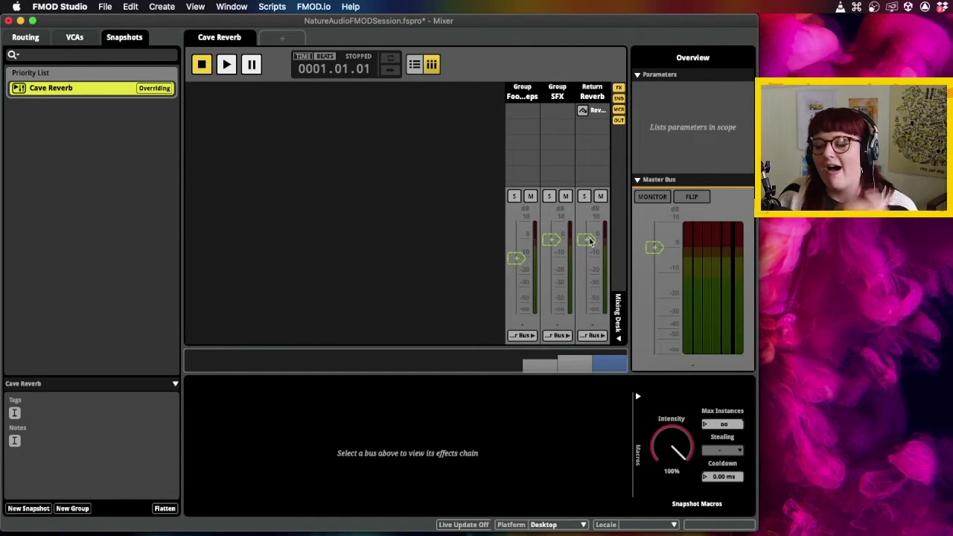
- Add the Reverb return's volume to the Cave Reverb snapshot and look through the return's reverb parameters
click(587, 240)
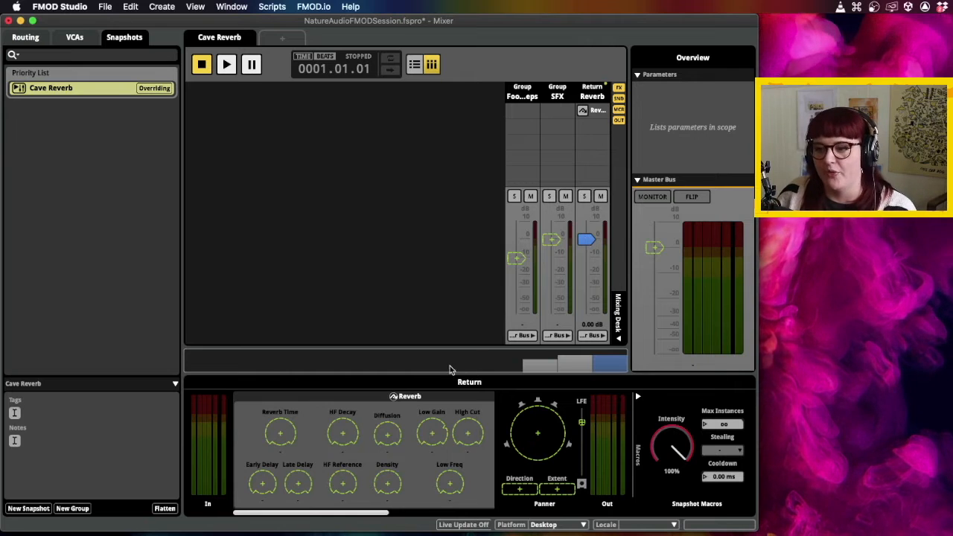
scroll(347, 440, right, 5)
scroll(348, 440, left, 3)
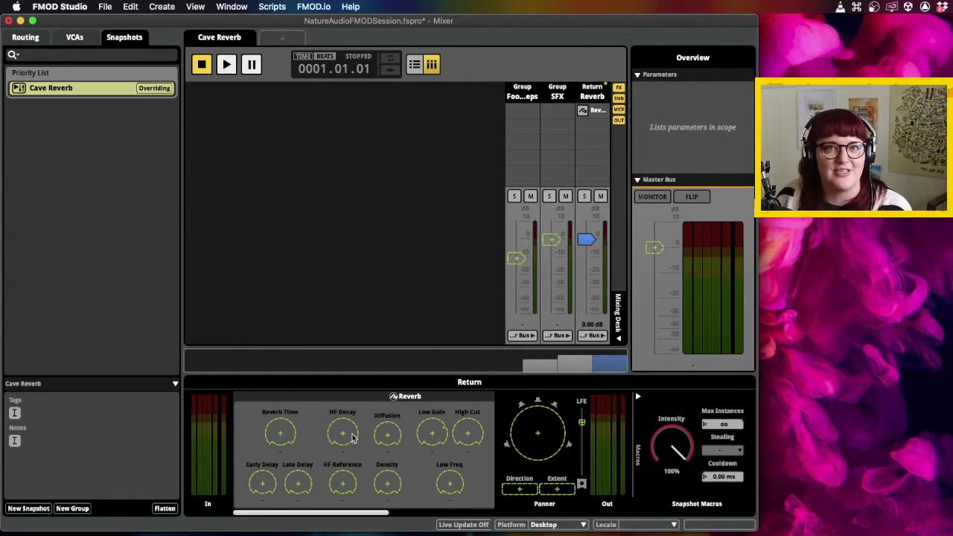
- Apply the Cave default preset to the Reverb return's reverb effect in the Cave Reverb snapshot and review its values
right_click(370, 402)
mouse_move(412, 413)
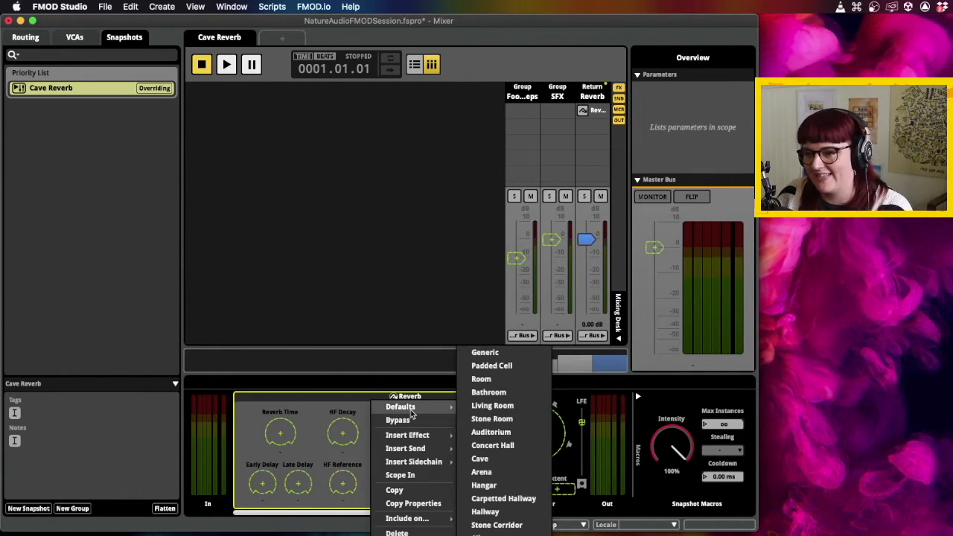
click(480, 459)
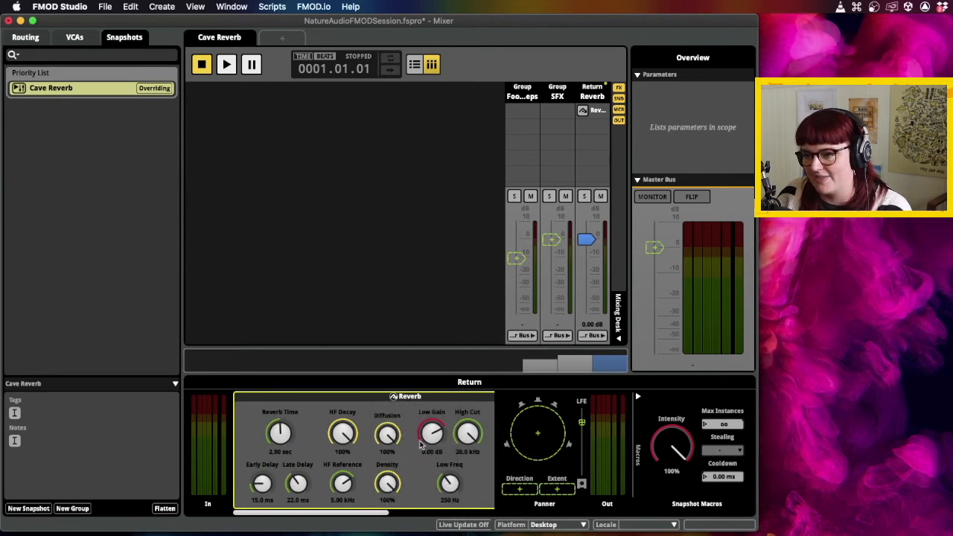
scroll(396, 444, right, 1)
scroll(395, 444, right, 1)
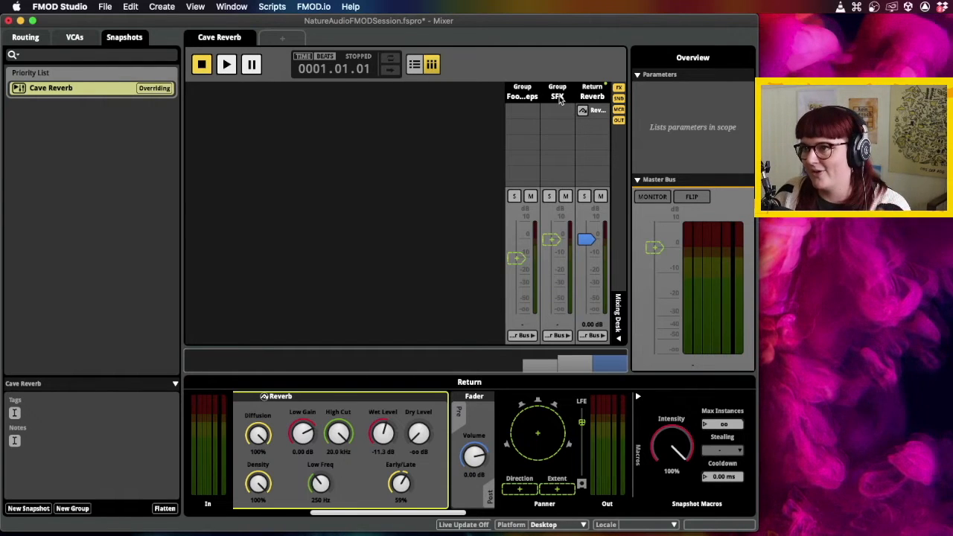
- Add the SFX and Footsteps group volumes to the Cave Reverb snapshot
click(554, 243)
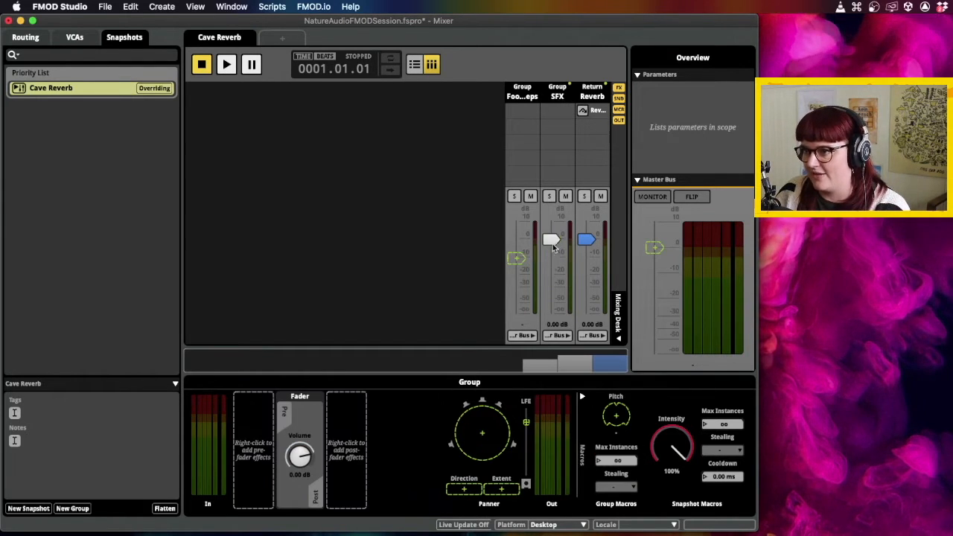
click(516, 259)
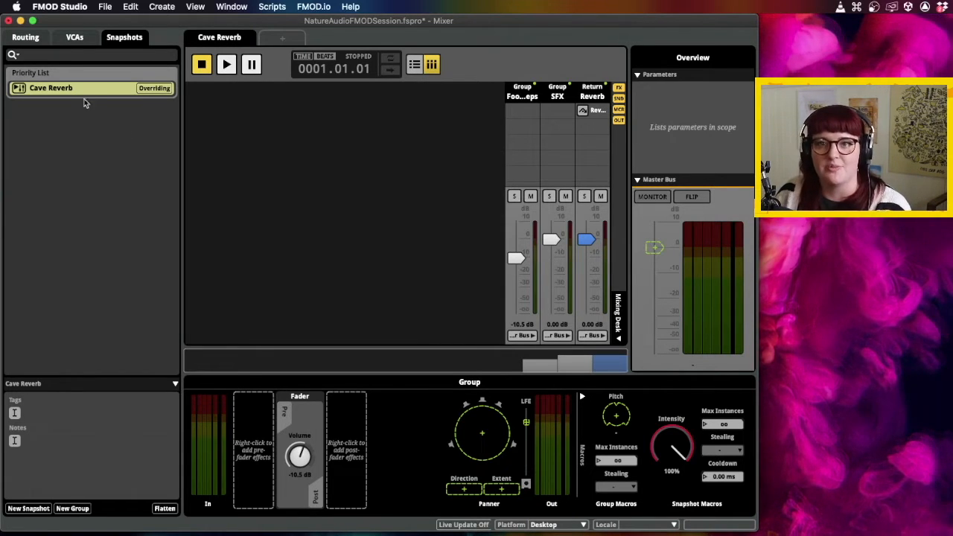
click(24, 39)
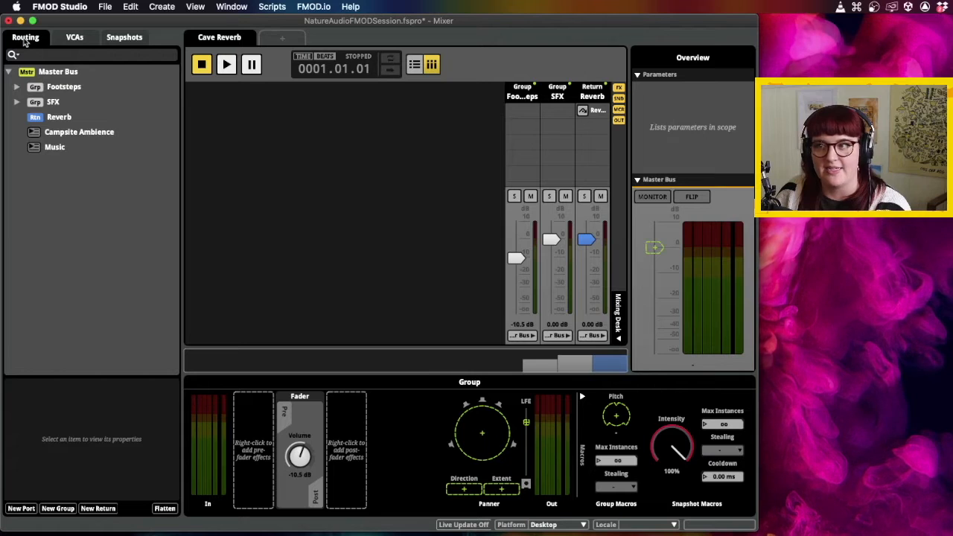
click(122, 39)
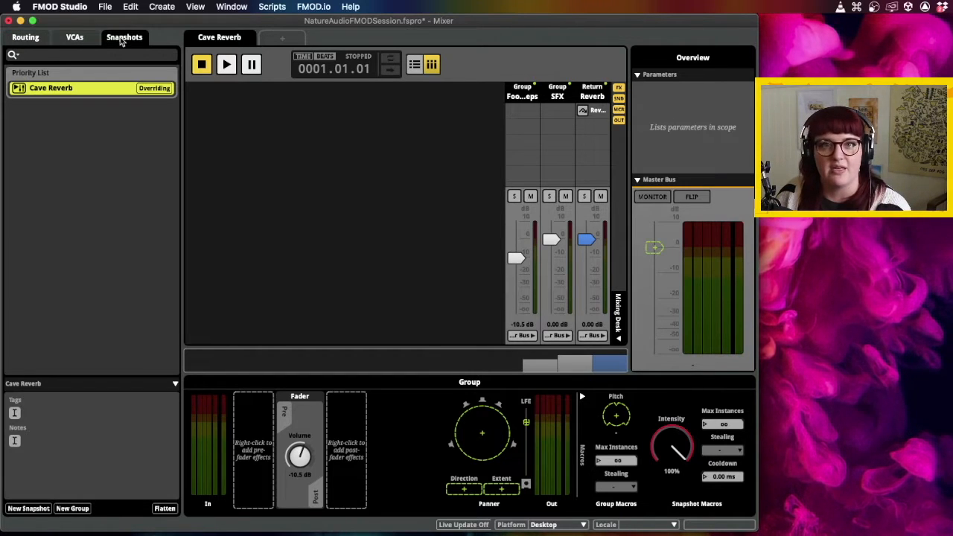
- Add a post-fader send to the Reverb return on the SFX group and include its level at 0.00 dB in the snapshot
click(552, 90)
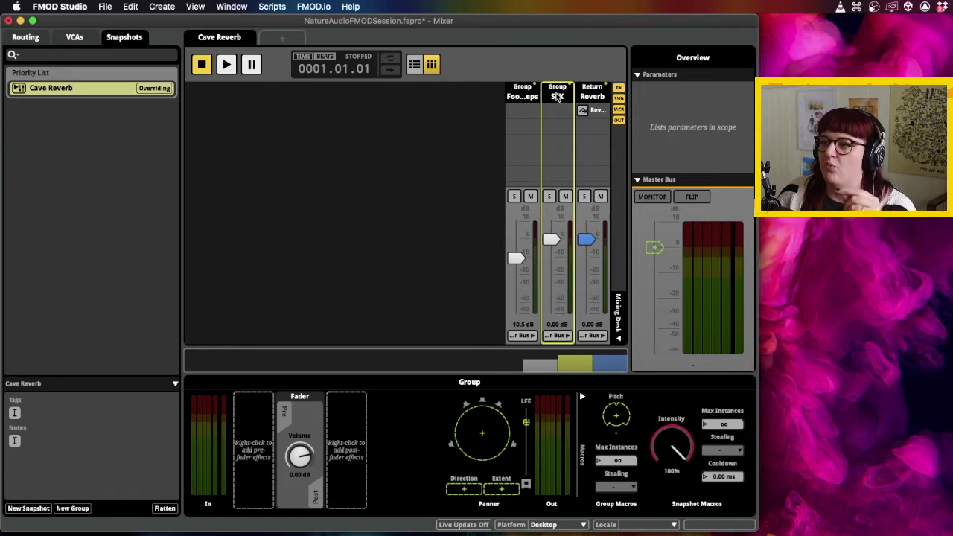
click(527, 96)
click(552, 95)
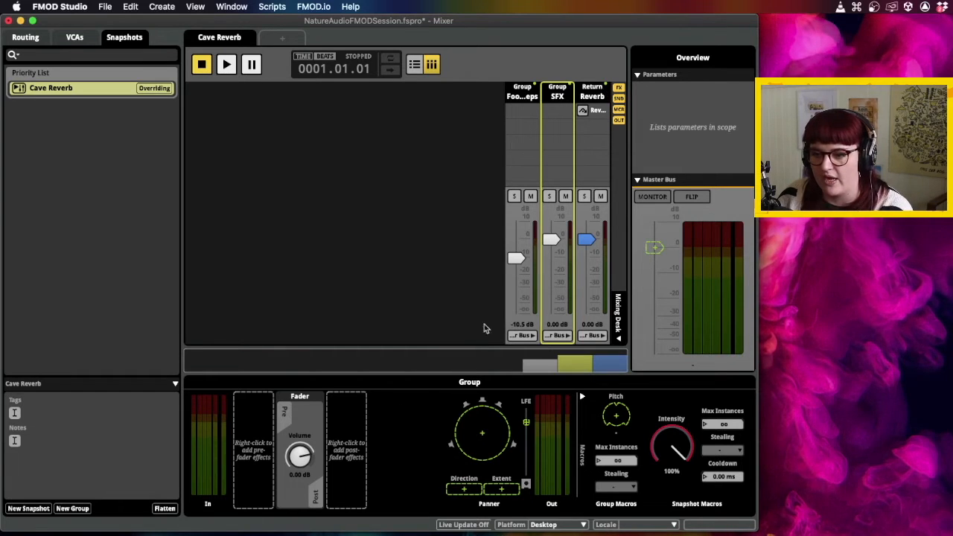
right_click(344, 432)
mouse_move(417, 450)
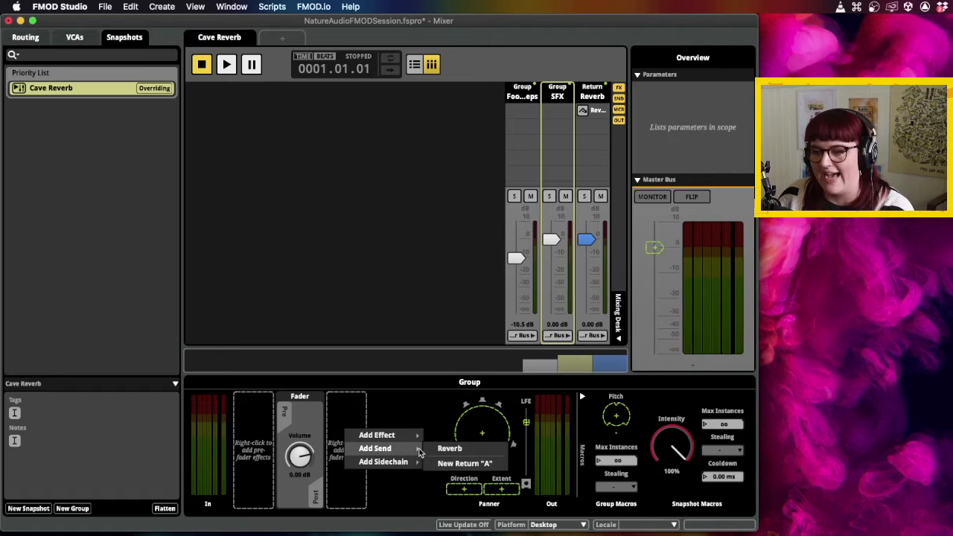
click(445, 450)
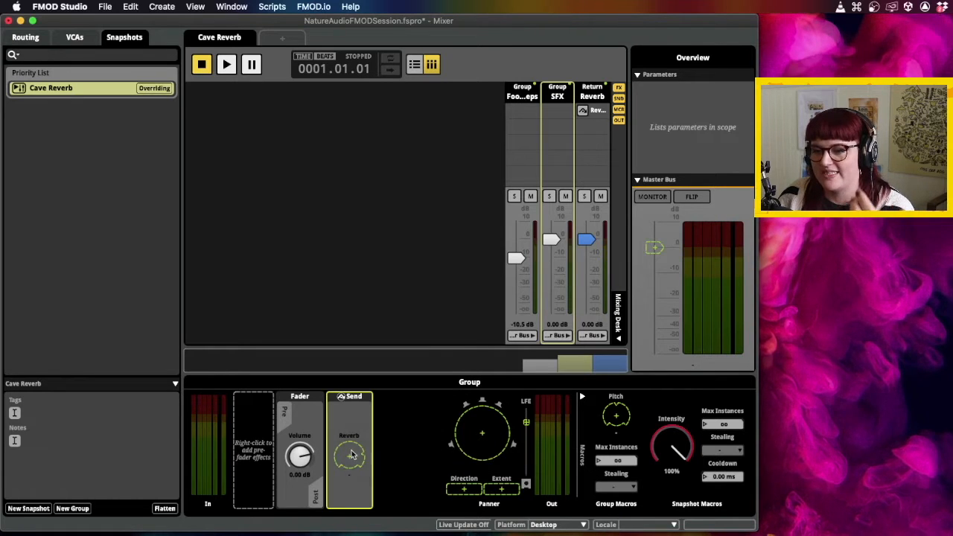
drag(349, 455, 349, 446)
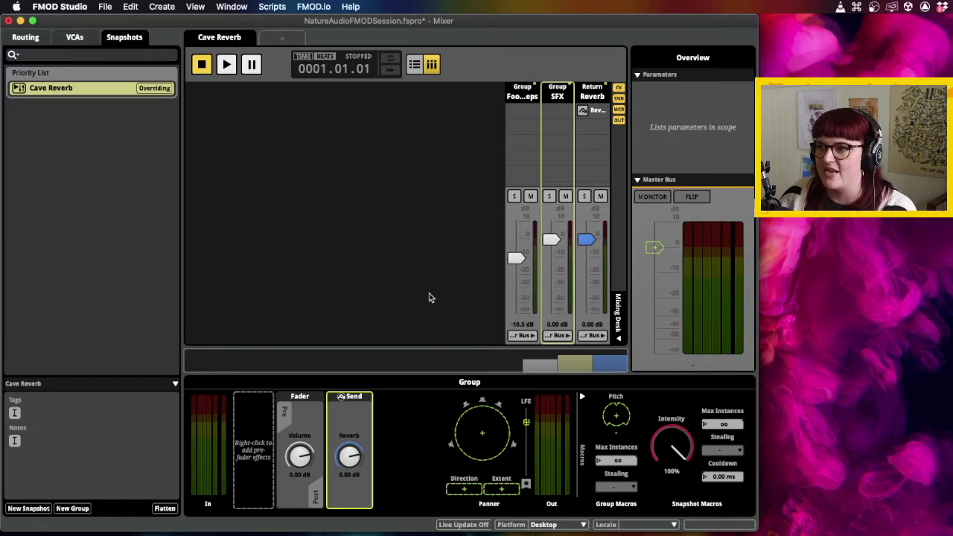
- Add a post-fader Reverb send to the Footsteps group and set its level to 0.00 dB in the snapshot
click(535, 93)
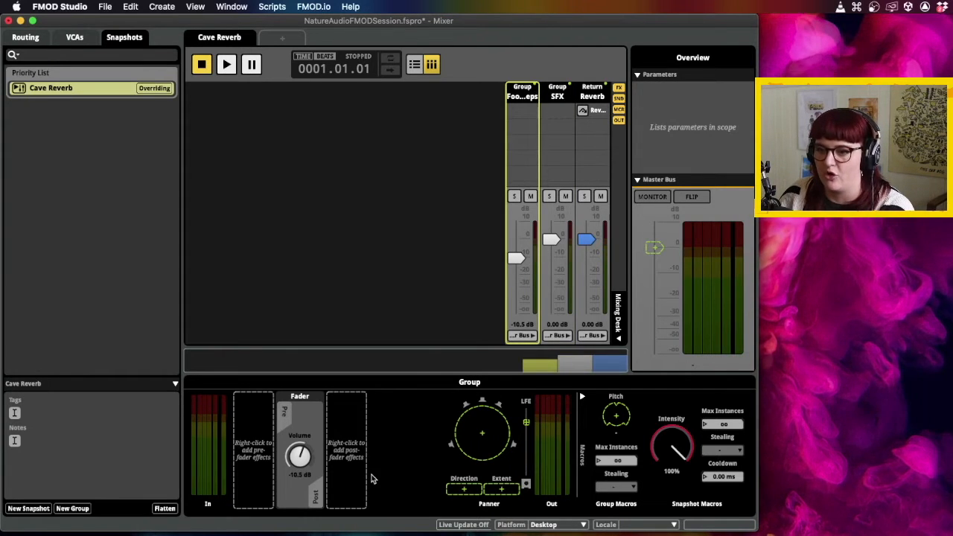
right_click(353, 451)
mouse_move(396, 470)
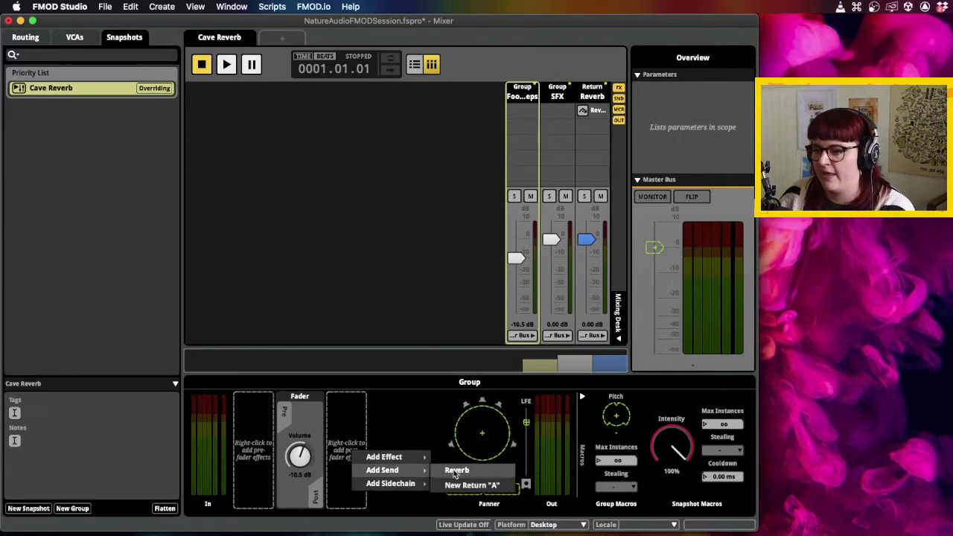
click(456, 470)
drag(349, 456, 350, 416)
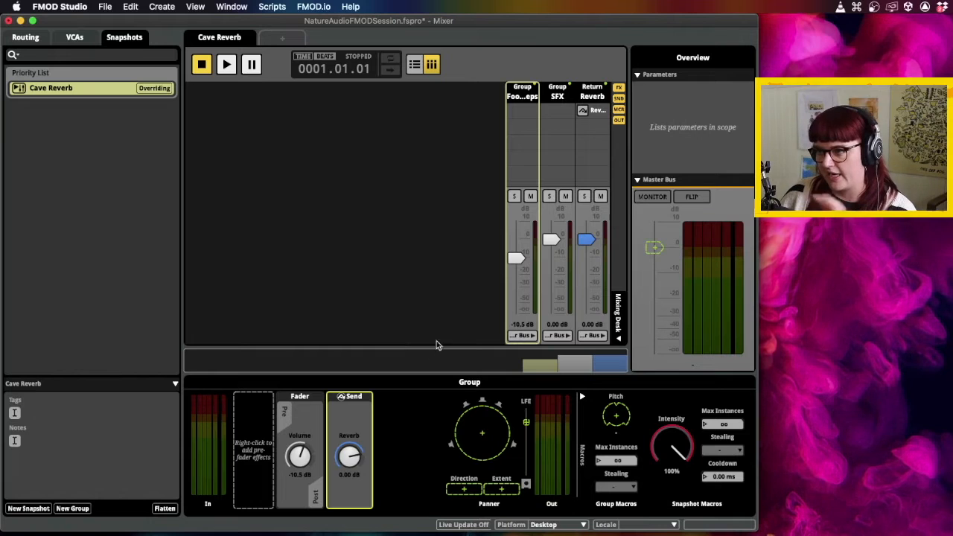
- Save the FMOD project with the Cave Reverb snapshot
click(83, 179)
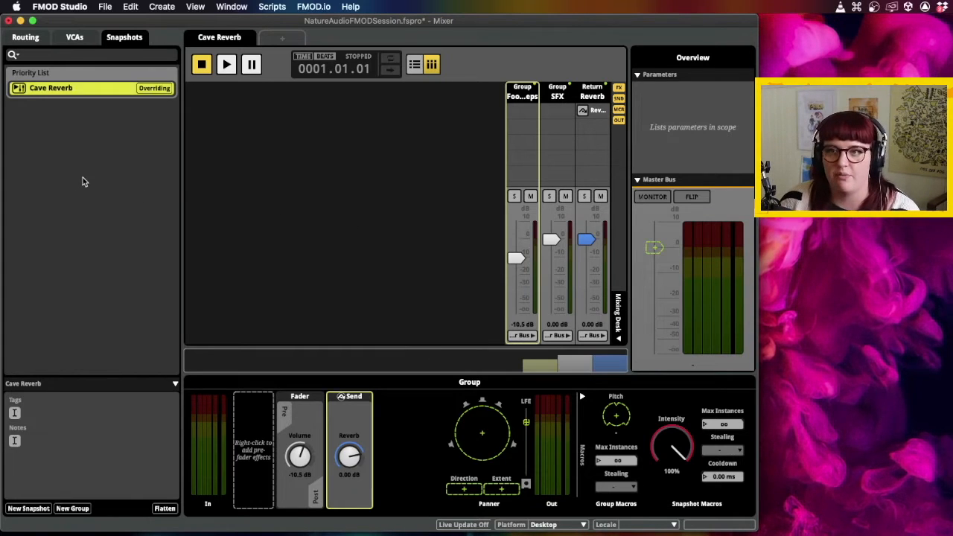
click(66, 89)
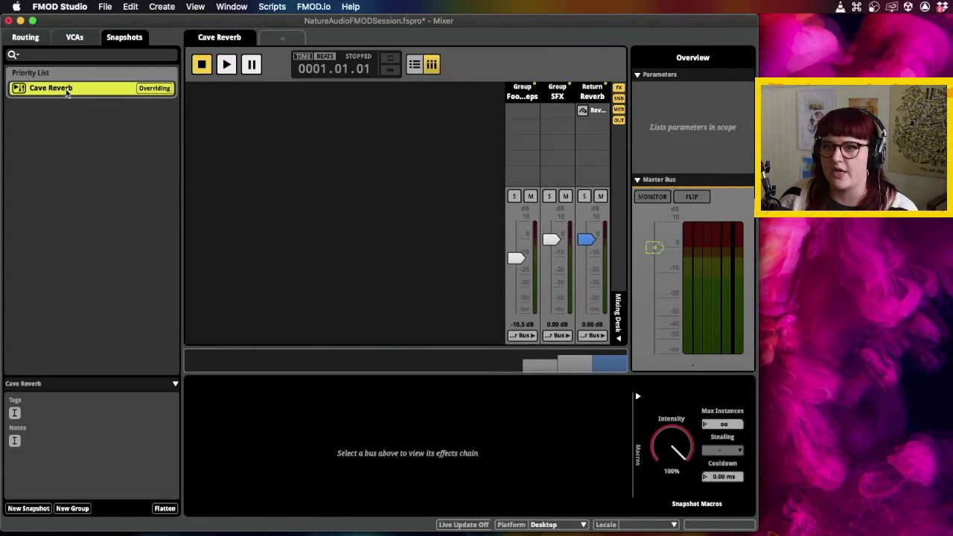
click(104, 8)
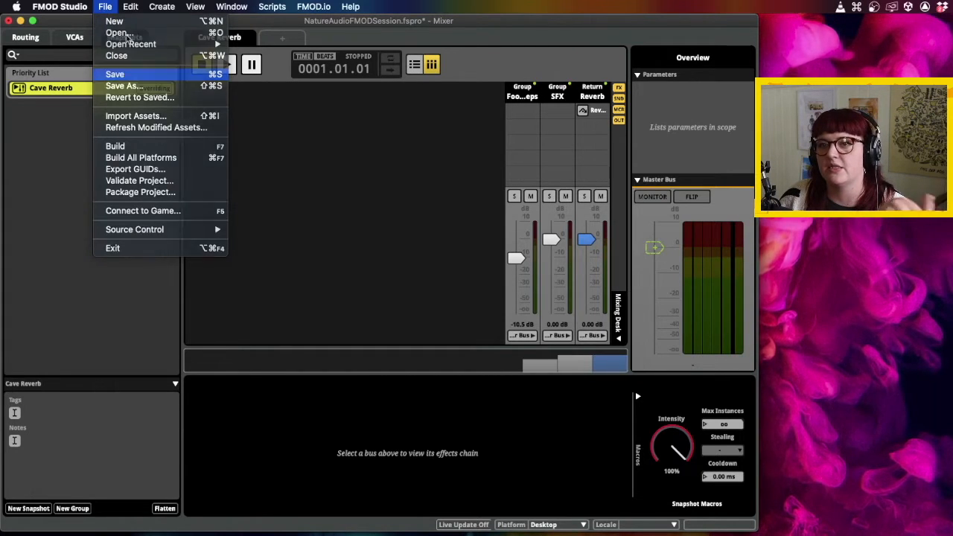
click(116, 75)
- Build the banks for all platforms and refresh them in Unity
click(105, 6)
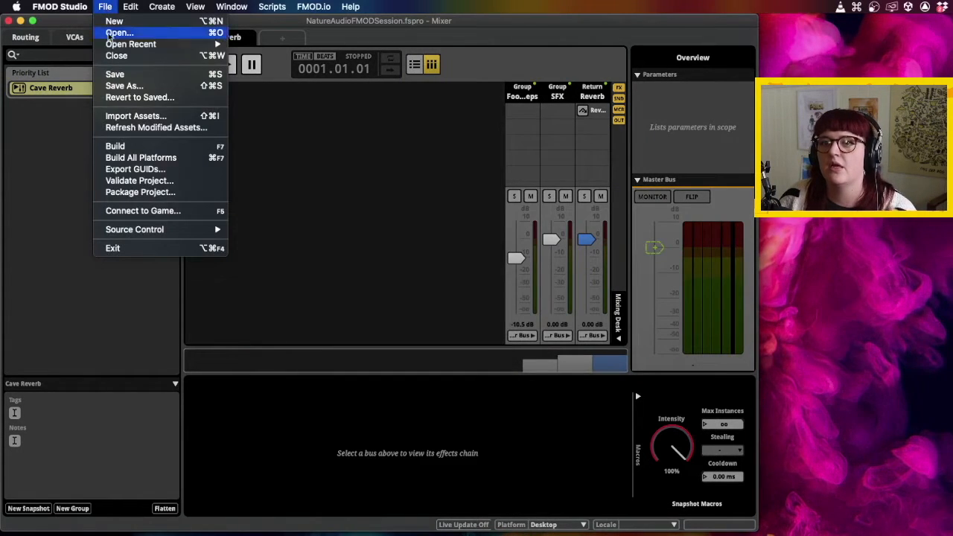
click(141, 158)
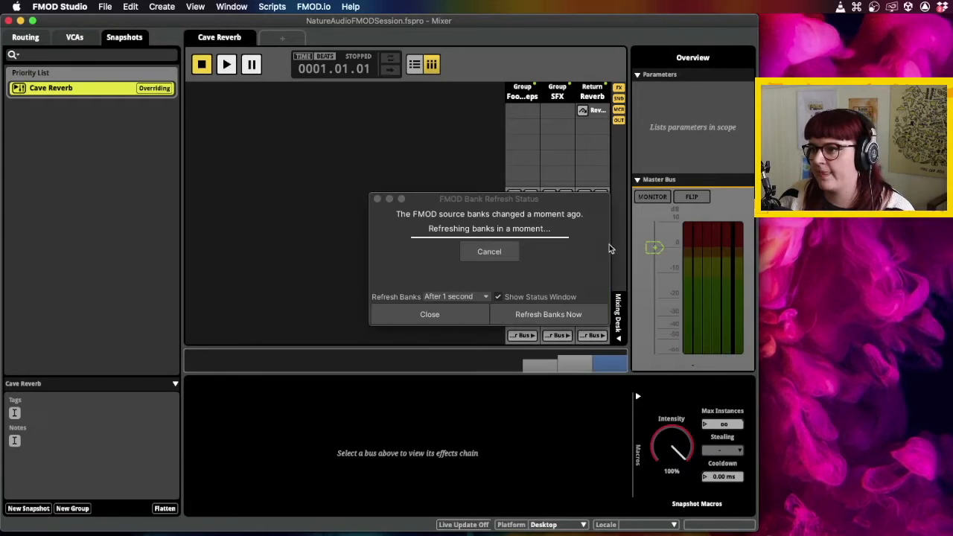
click(575, 316)
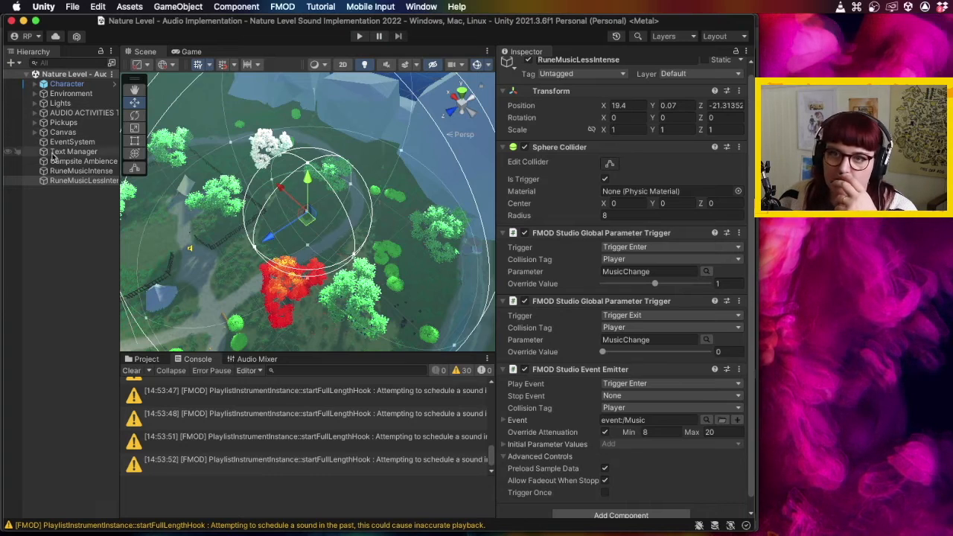
- Expand the Environment and Lights objects in the hierarchy and frame Chair_05 in the scene
click(34, 104)
click(35, 94)
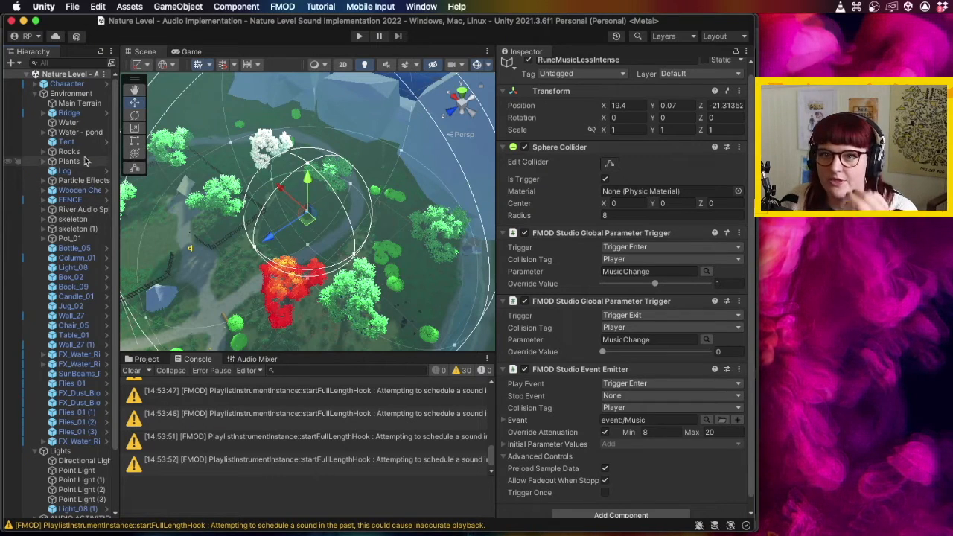
scroll(71, 231, down, 3)
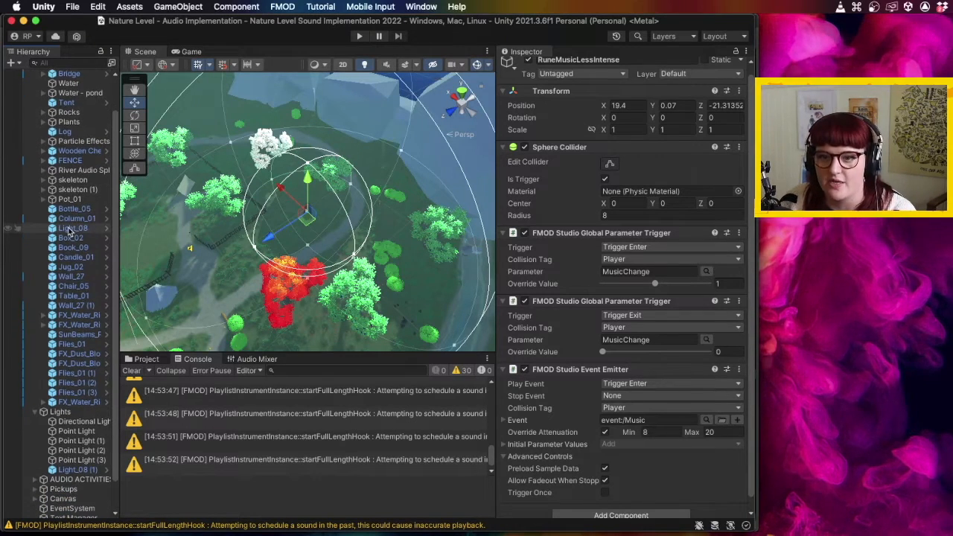
scroll(84, 253, down, 1)
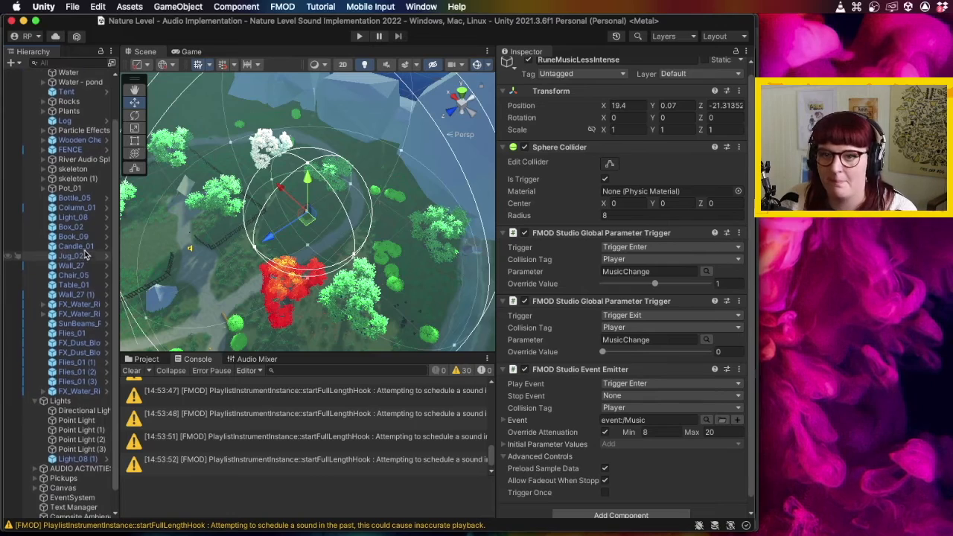
click(75, 275)
key(f)
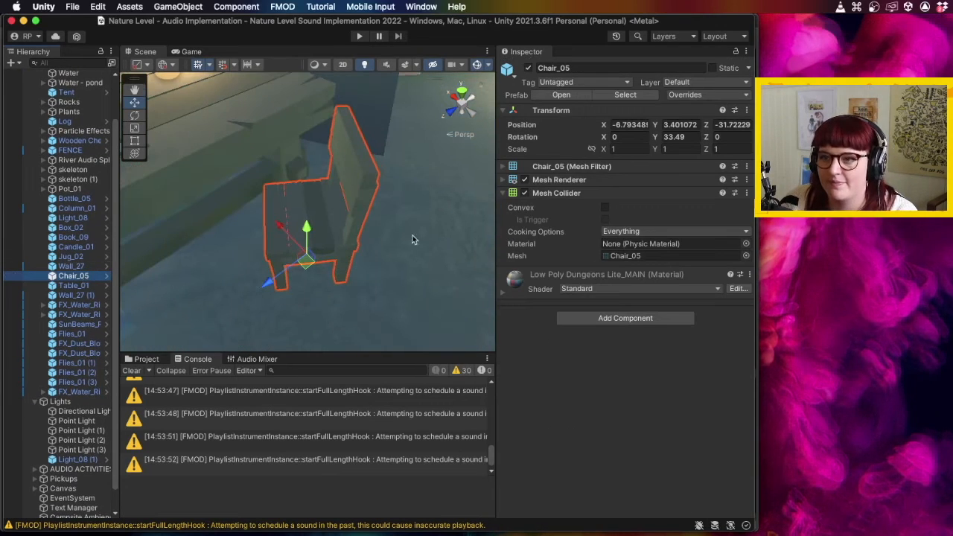
- Examine the cave around the chair and its entrance, then collapse the Particle Effects object in the hierarchy
drag(435, 251, 303, 95)
scroll(379, 184, down, 8)
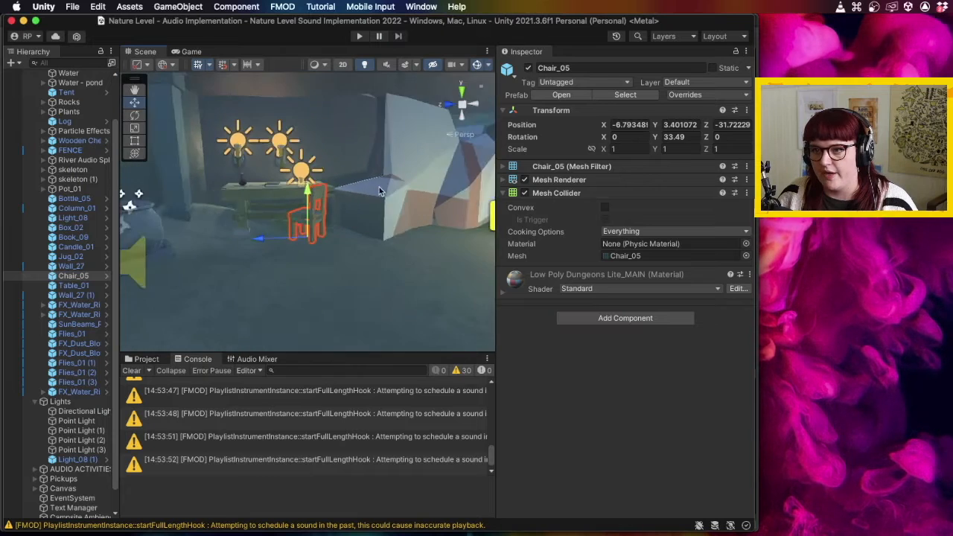
drag(379, 186, 382, 271)
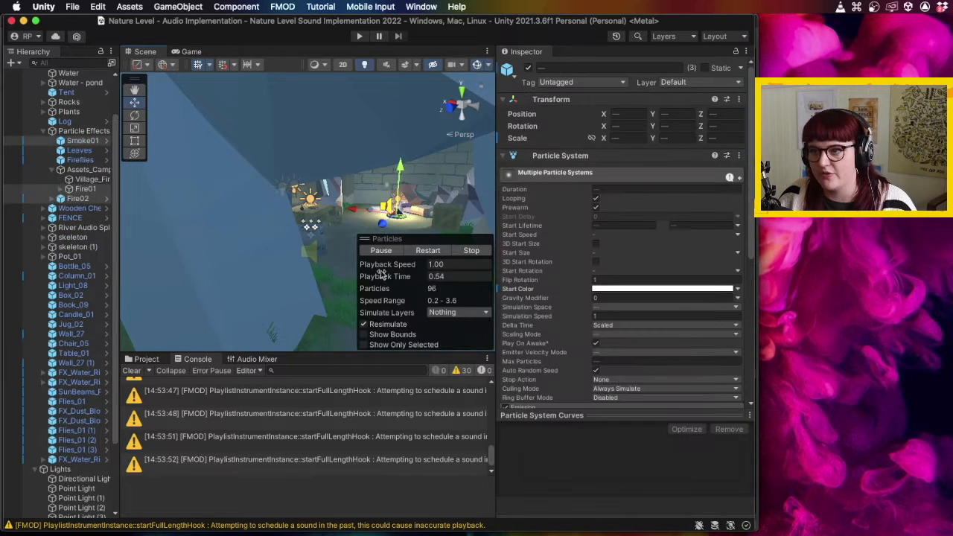
click(406, 232)
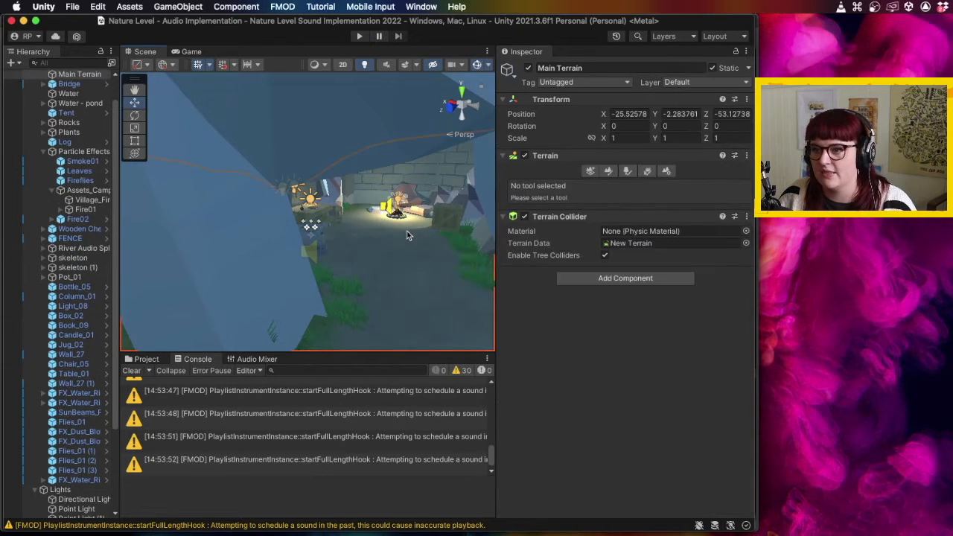
click(44, 152)
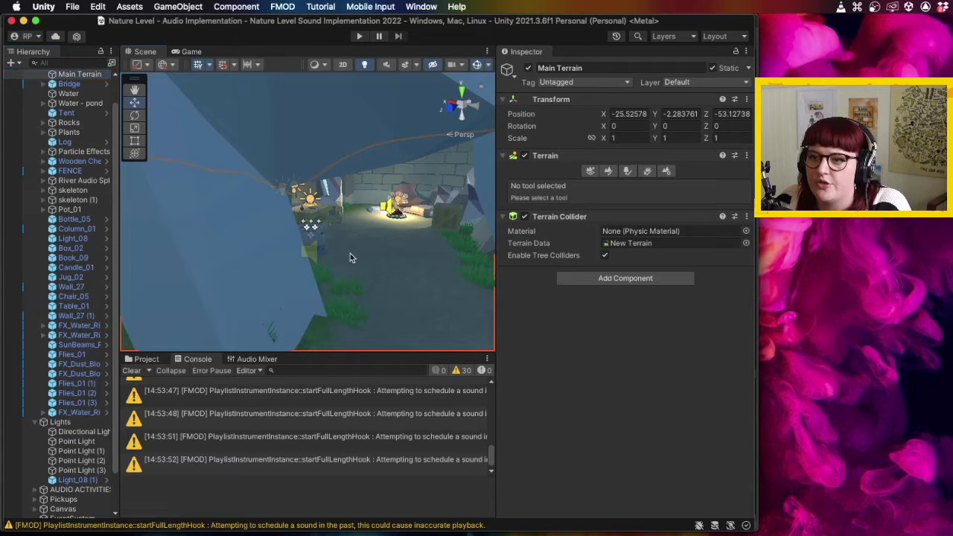
- Create an empty child object under Chair_05 and name it Cave Ambience
click(339, 223)
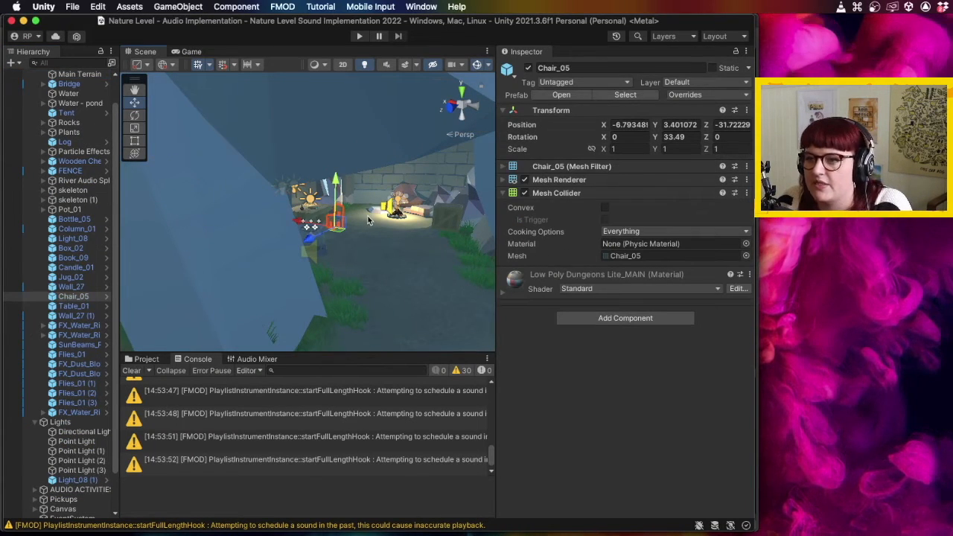
right_click(68, 298)
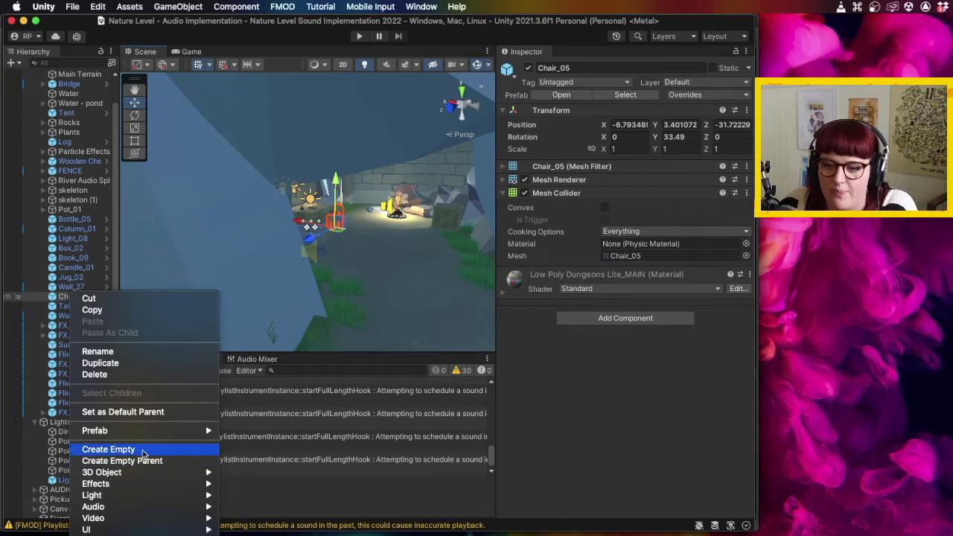
click(109, 450)
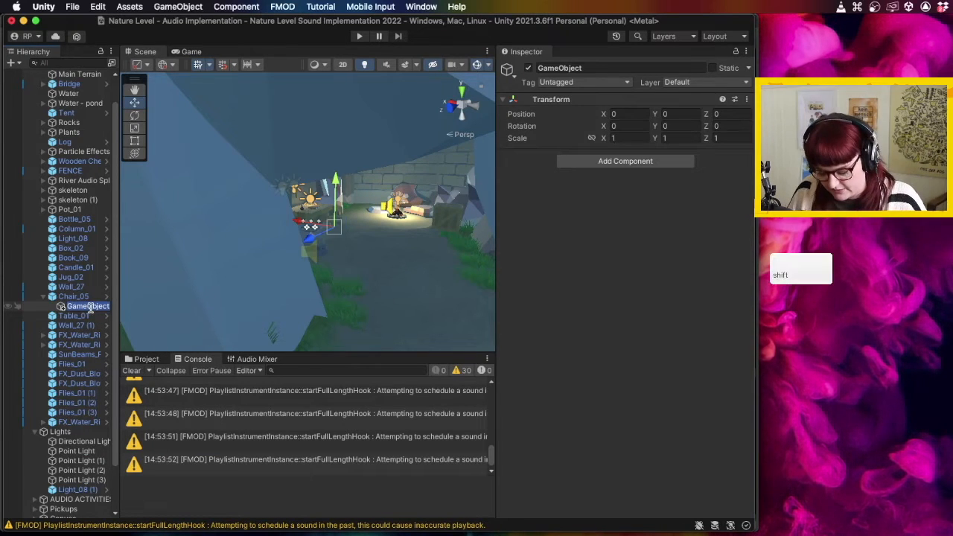
text(Cave Amience)
key(Return)
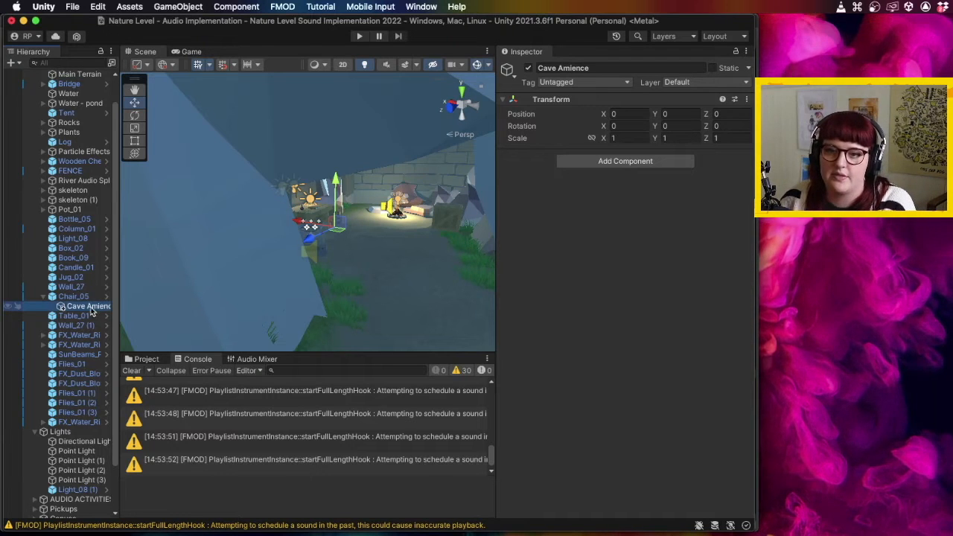
click(93, 308)
triple_click(98, 308)
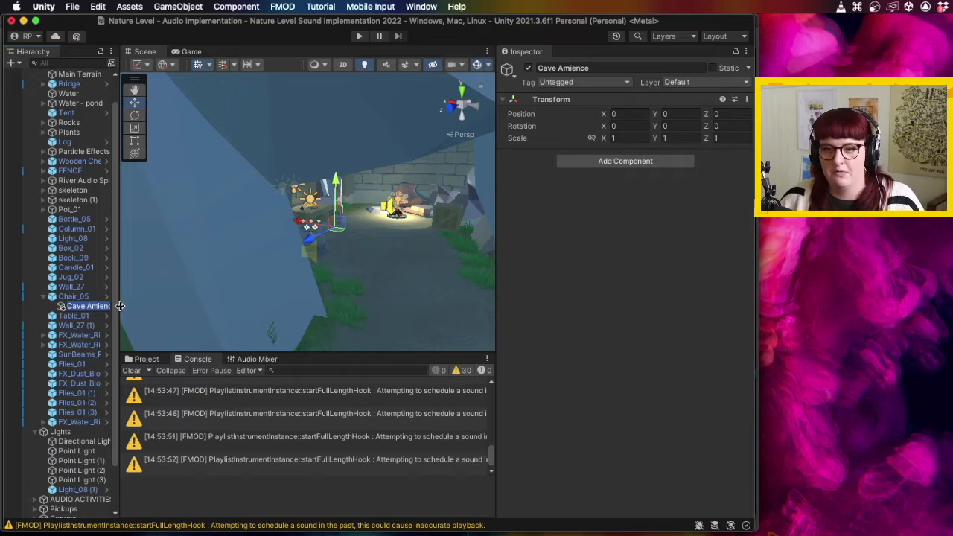
text(Cave Ambience)
key(Return)
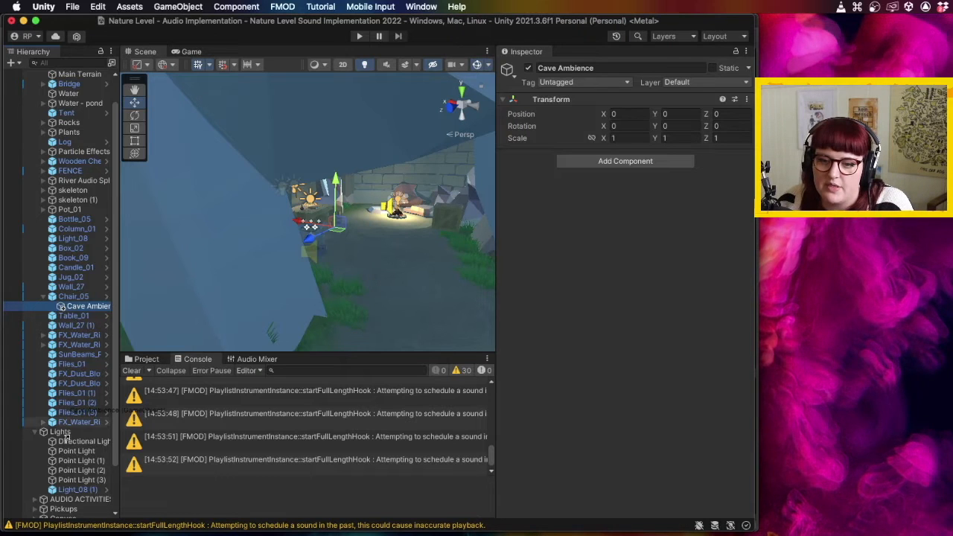
- Move the Cave Ambience object out of Chair_05 to directly below Campsite Ambience in the hierarchy and rename it Cave Reverb Ambience
scroll(67, 515, down, 3)
drag(68, 521, 70, 495)
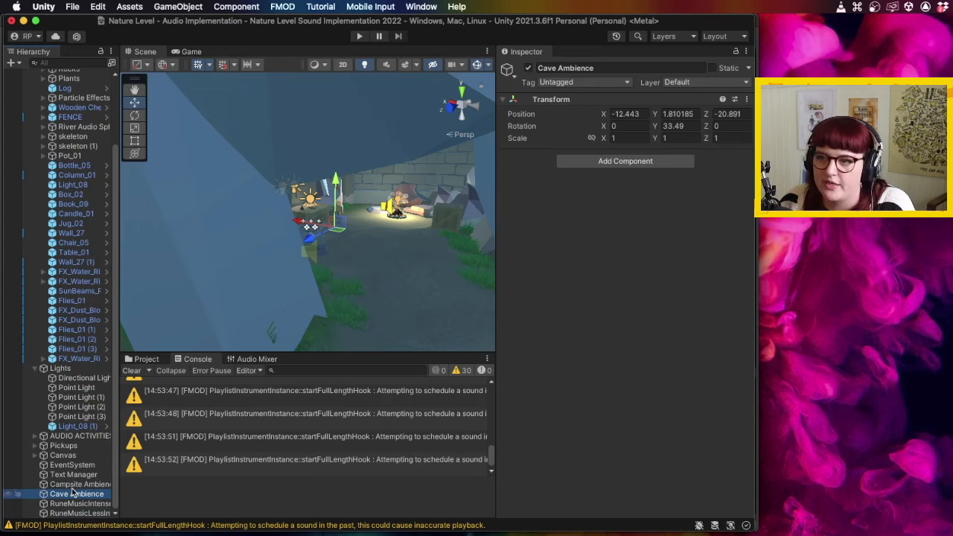
click(78, 494)
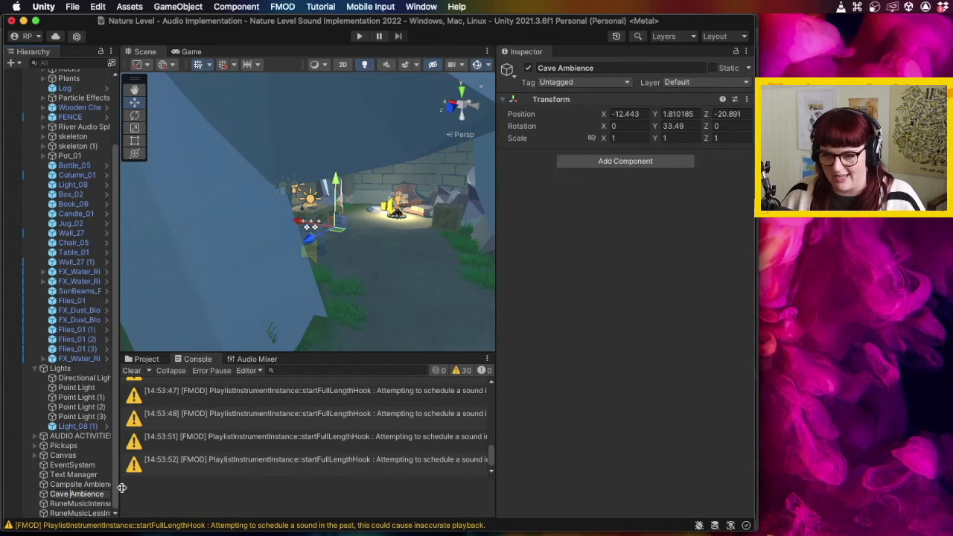
text(Re)
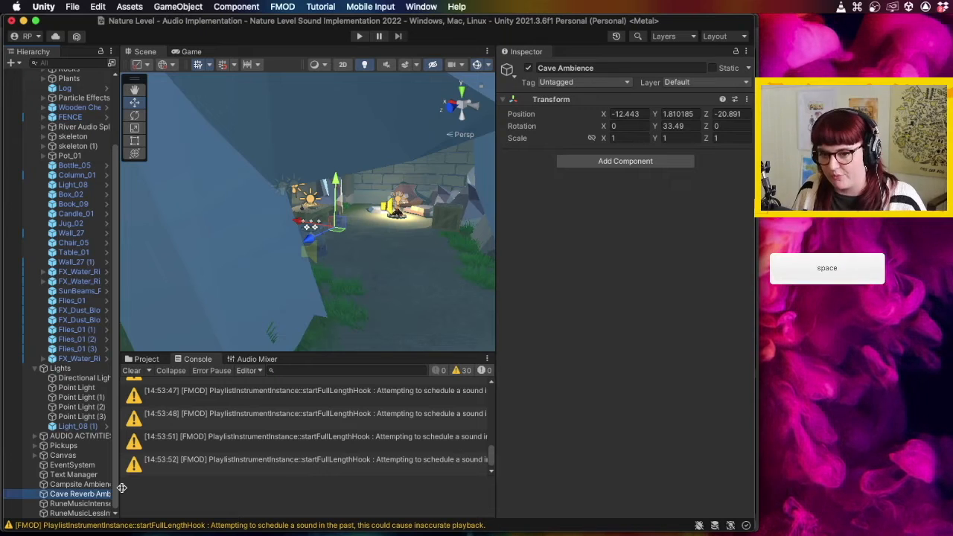
text(verb)
key(Return)
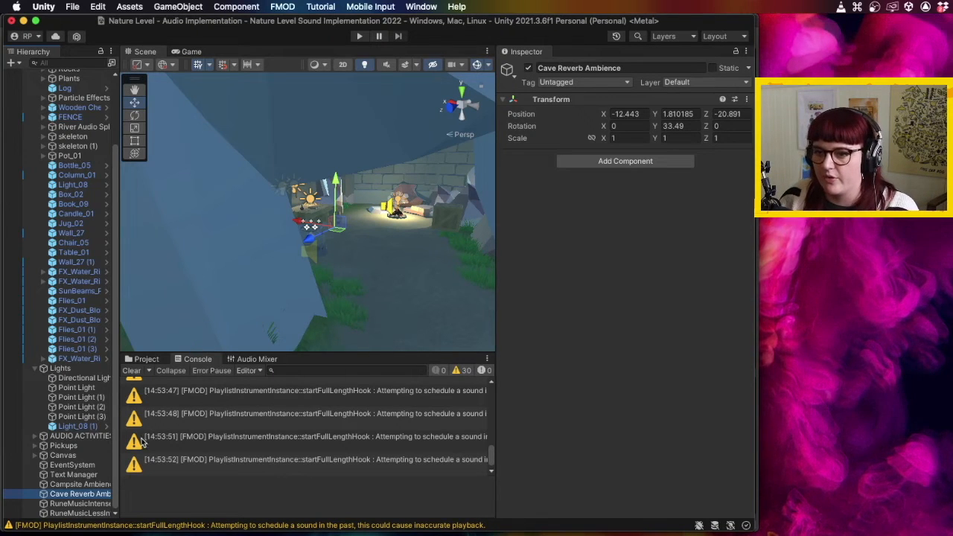
- Move the Cave Reverb Ambience object in the scene to about X -15.23, Y 1.82, inside the cave
drag(306, 223, 378, 230)
mouse_move(410, 195)
mouse_down()
mouse_move(406, 257)
mouse_move(406, 200)
mouse_up()
drag(405, 235, 407, 192)
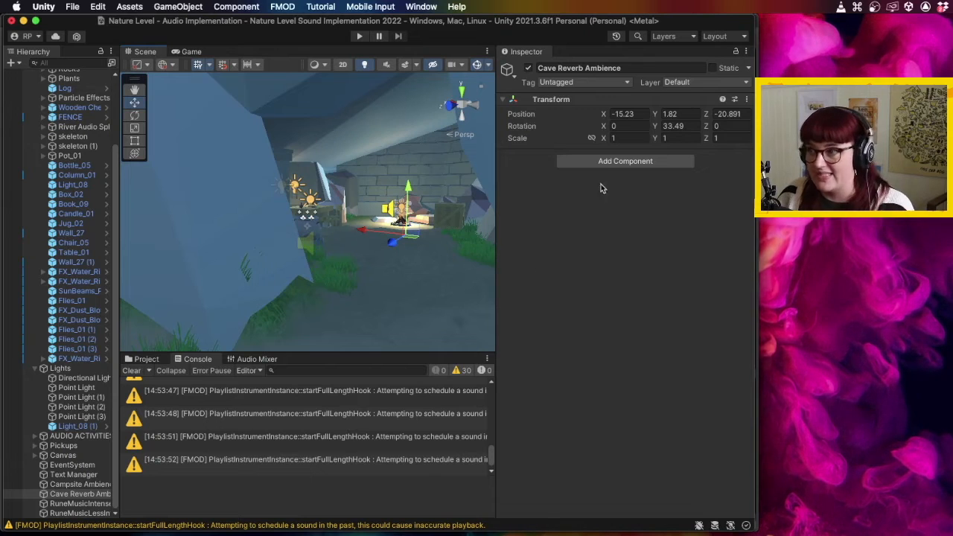
- Add a Box Collider to Cave Reverb Ambience and set its size to 10 on X, Y and Z
click(638, 163)
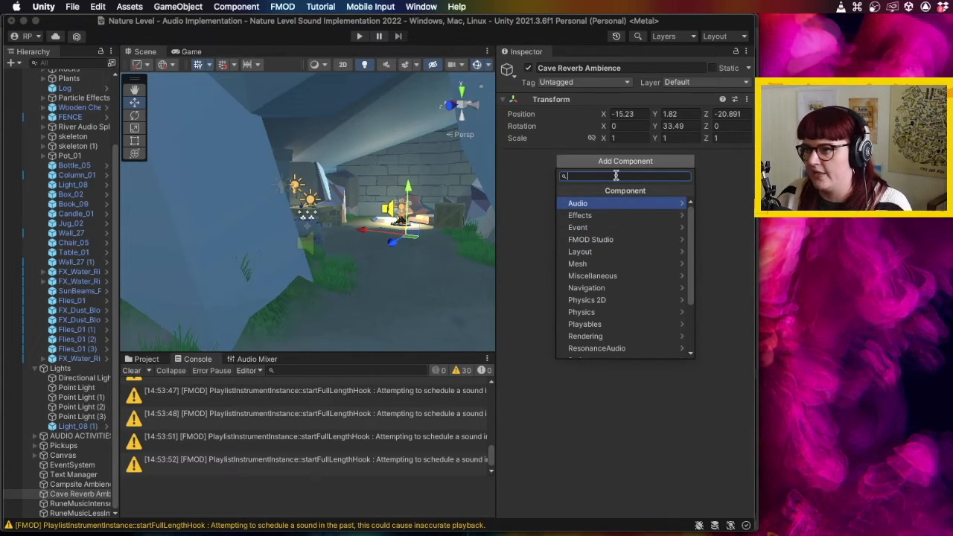
text(collider)
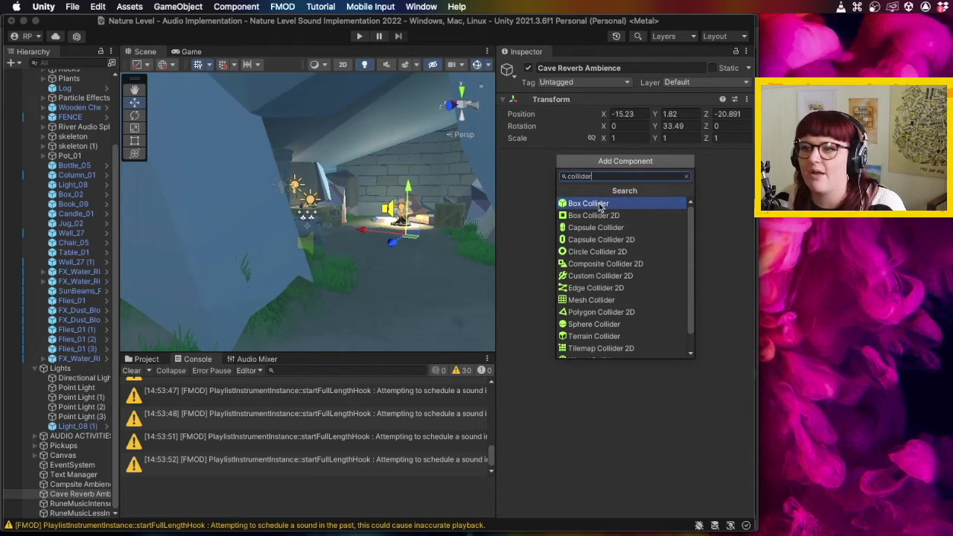
click(601, 205)
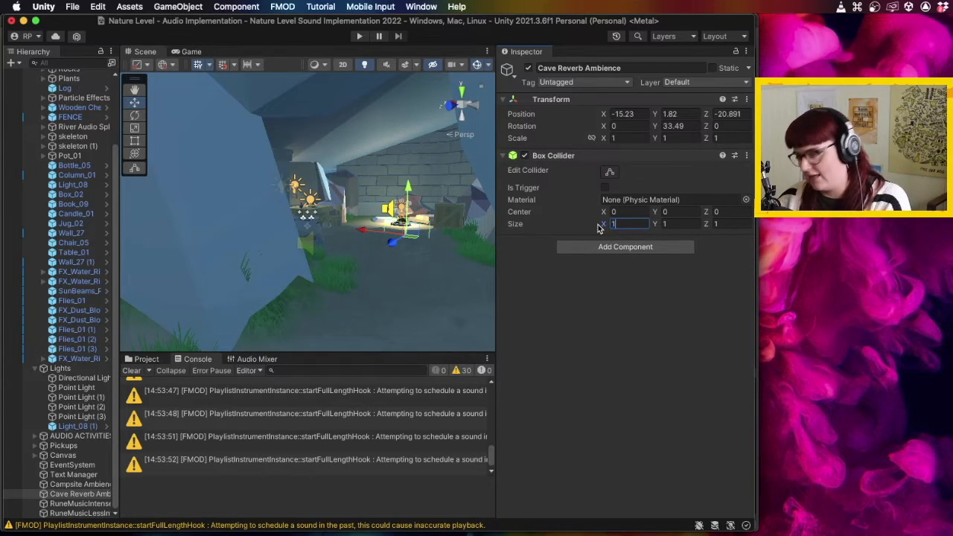
text(10)
click(661, 224)
text(10)
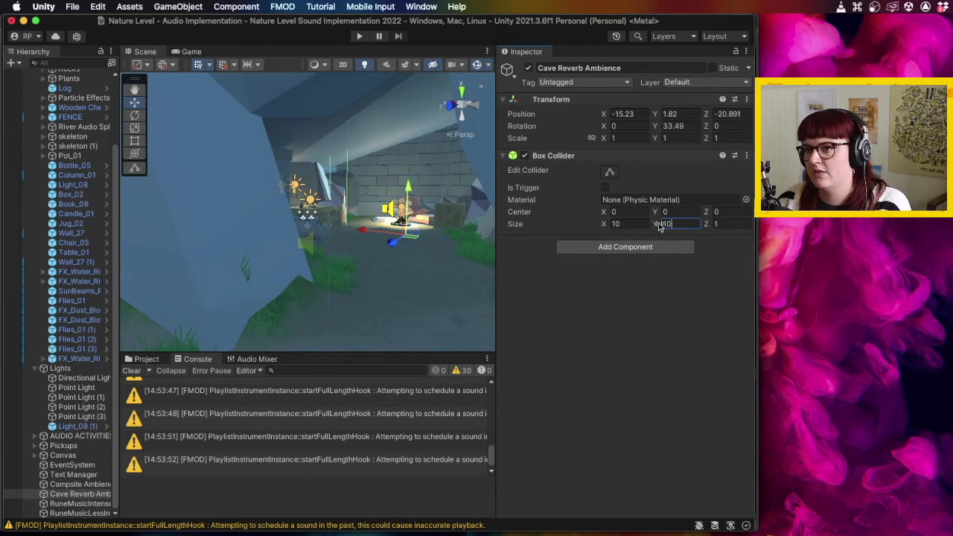
click(726, 224)
text(10)
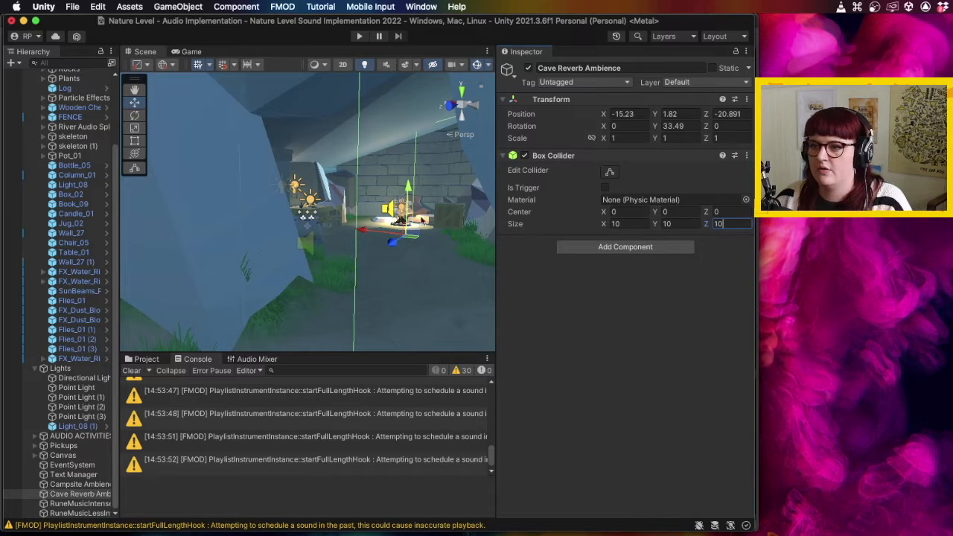
- Rotate Cave Reverb Ambience about its Y axis to about -8.4 degrees so the box lines up with the cave
key(alt)
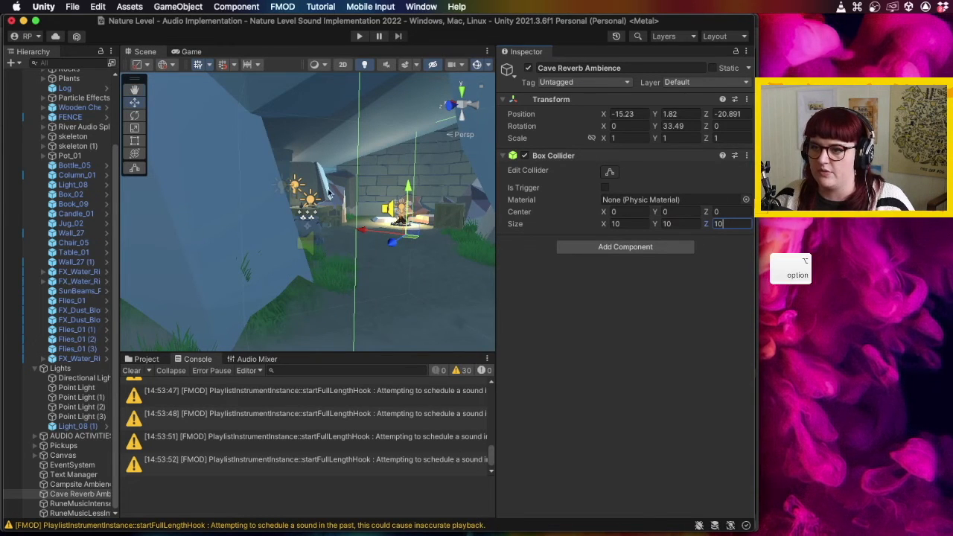
click(134, 115)
drag(376, 242, 437, 492)
key(alt)
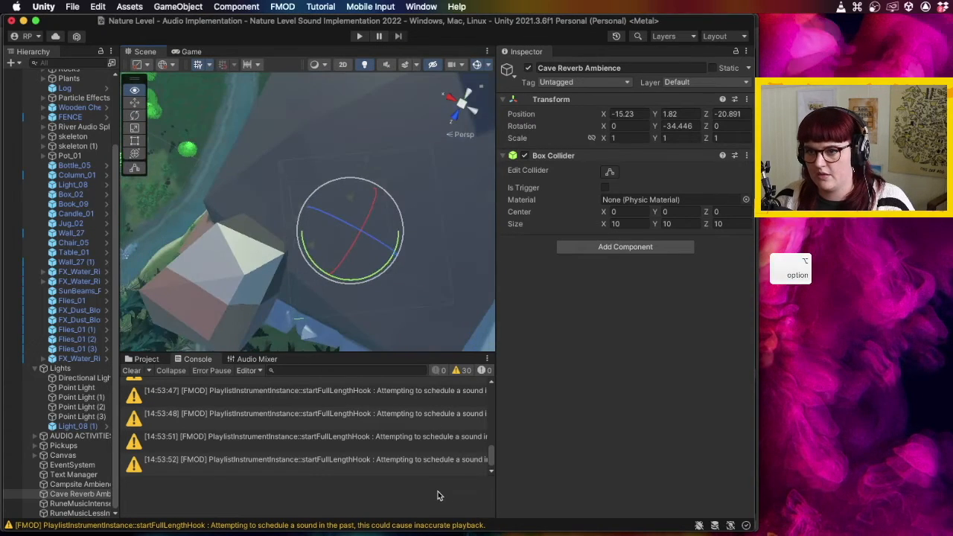
drag(367, 271, 328, 274)
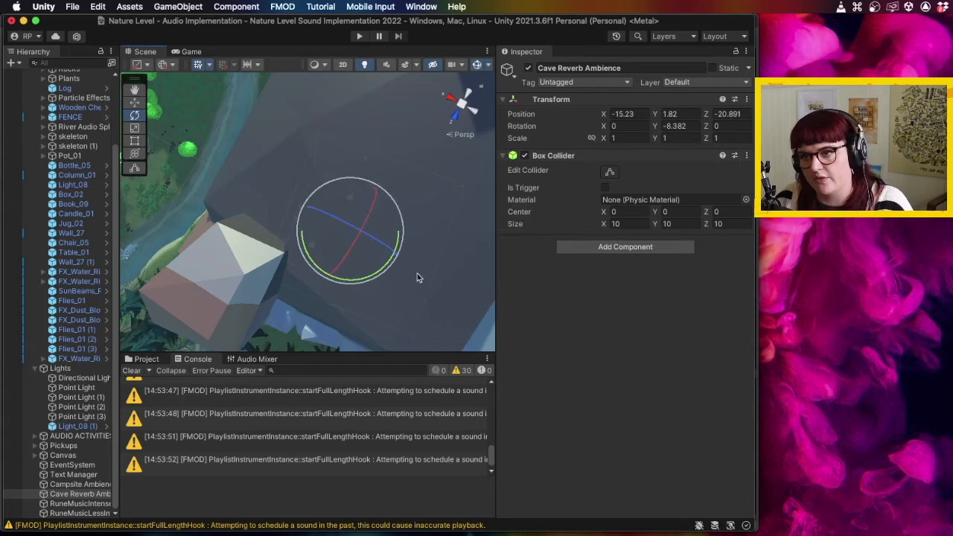
drag(427, 283, 395, 303)
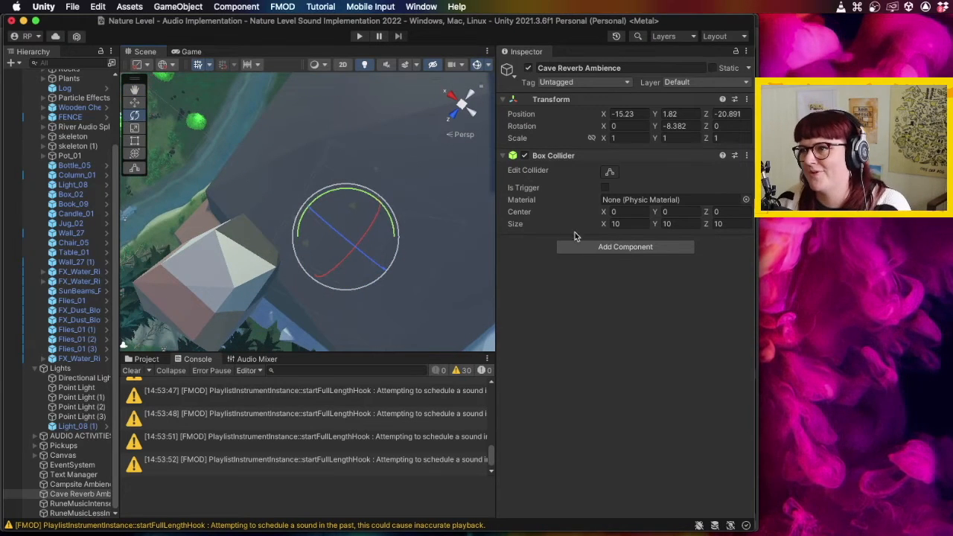
- Set the box collider's Z size to 15 and move the object along its Z direction to about Z -23.81
click(136, 104)
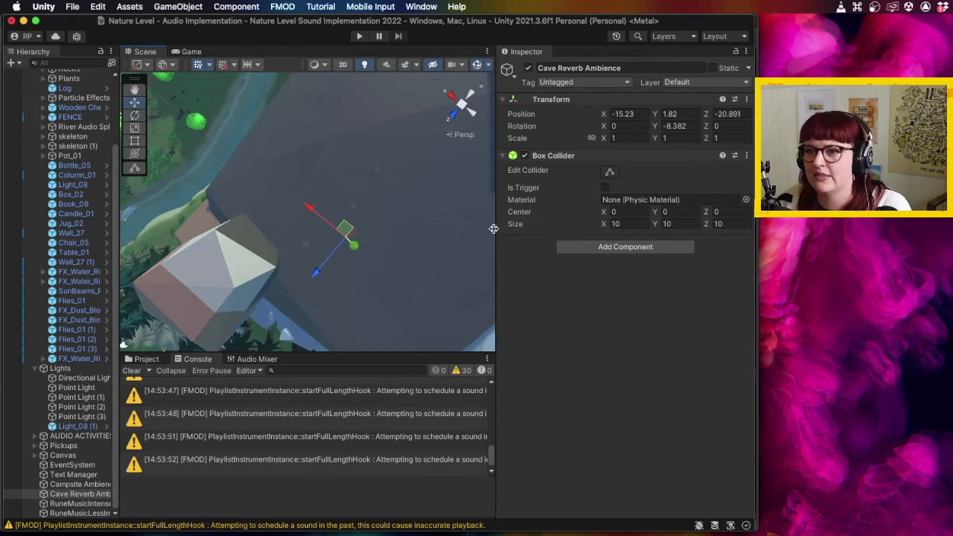
click(720, 224)
drag(721, 224, 713, 223)
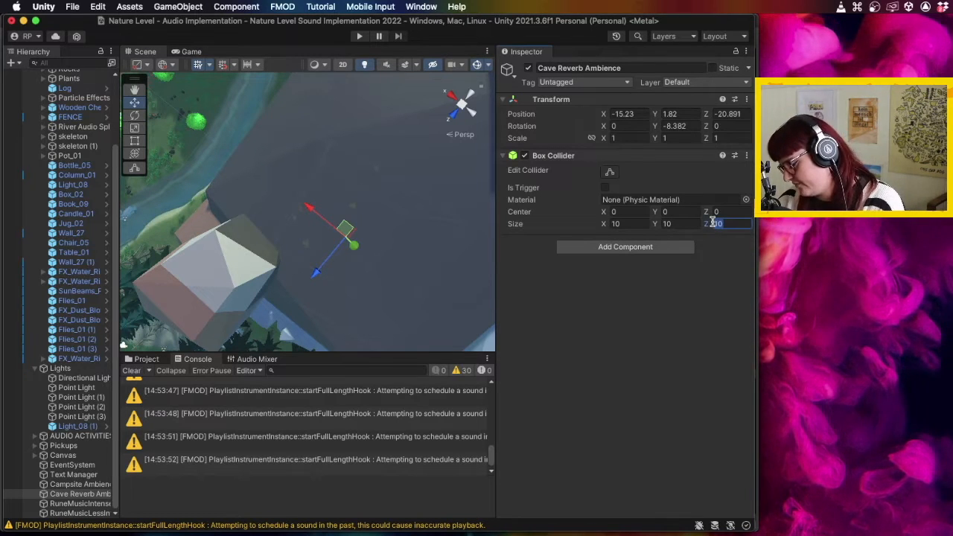
text(15)
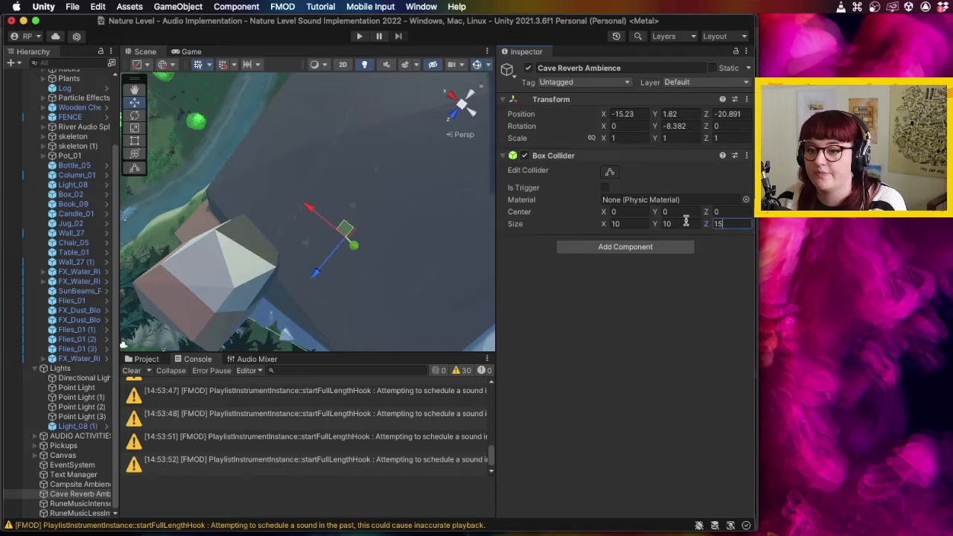
drag(317, 273, 343, 250)
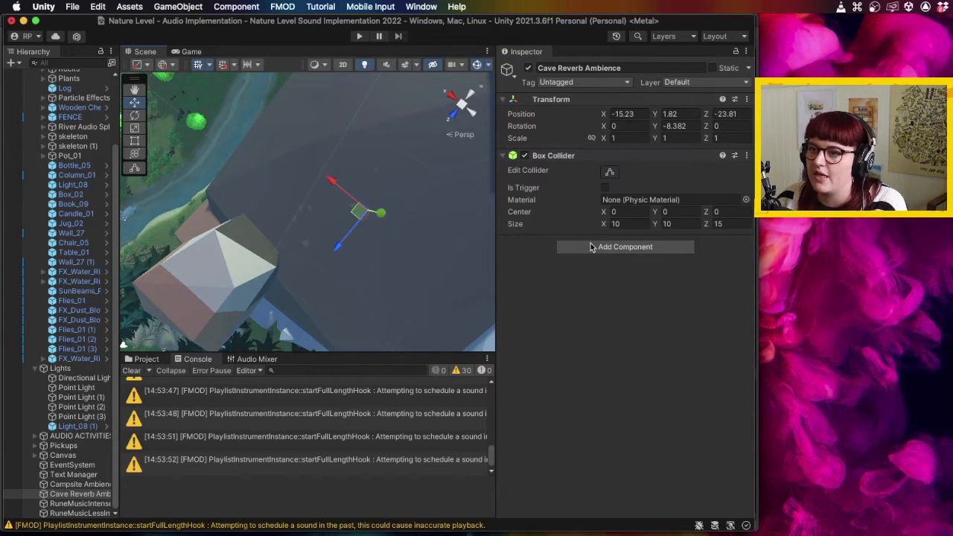
- Set the box collider's X size to 15 and check its coverage of the cave from several angles
click(632, 224)
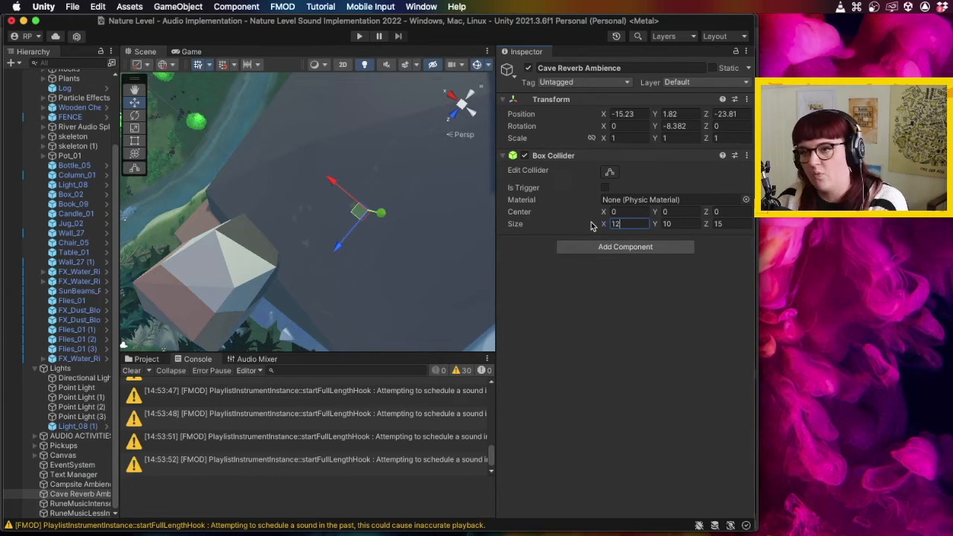
text(15)
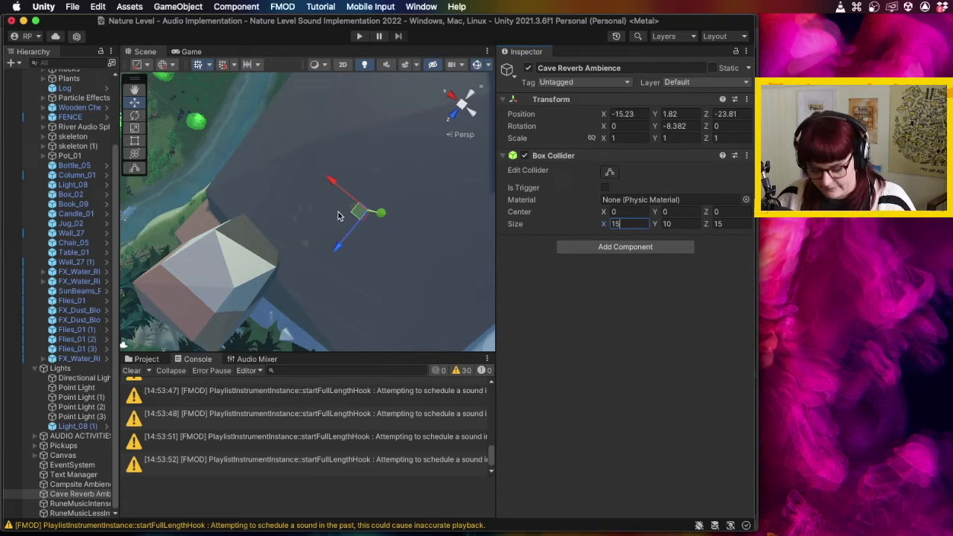
drag(338, 215, 311, 53)
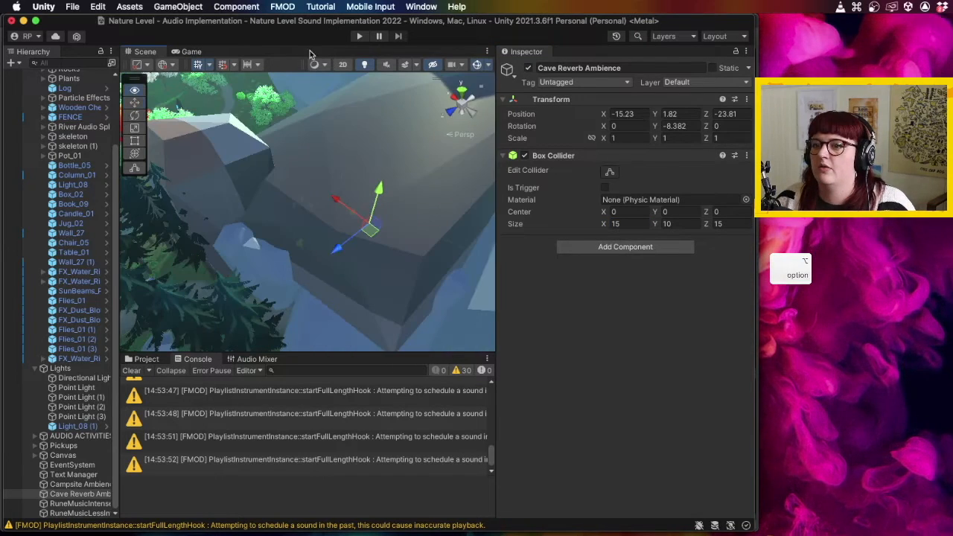
drag(337, 232, 445, 102)
drag(220, 165, 132, 169)
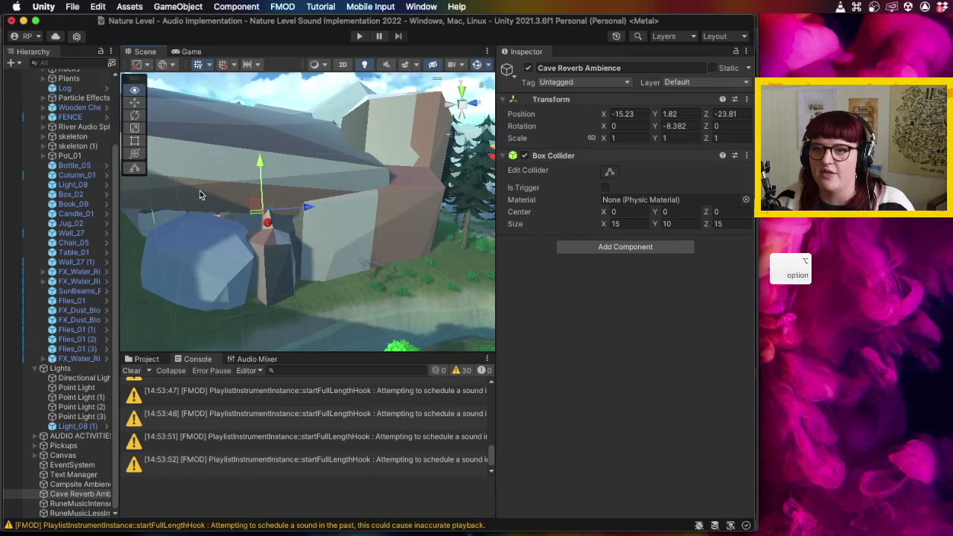
drag(198, 199, 166, 142)
drag(196, 192, 575, 302)
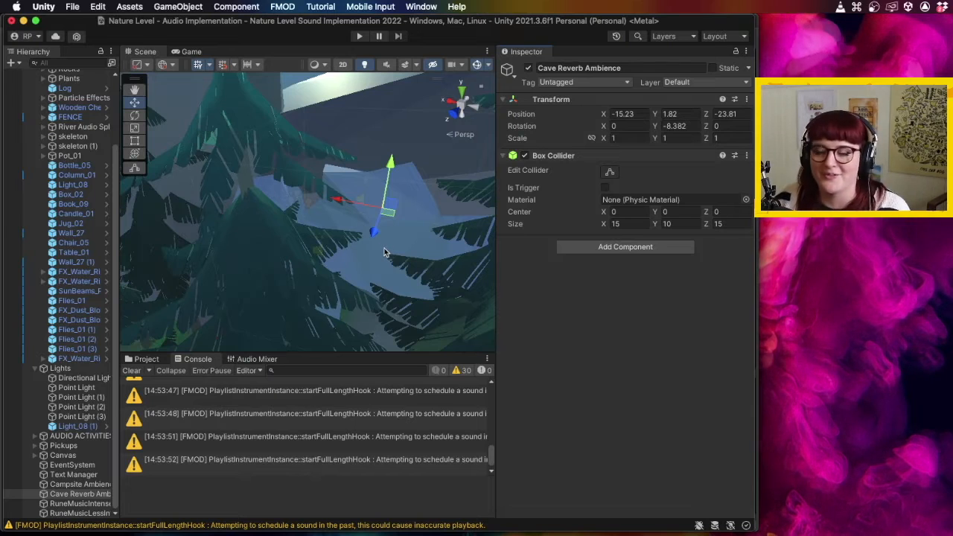
- Add an FMOD Studio Event Emitter to Cave Reverb Ambience and assign the Cave Reverb snapshot as its event
click(616, 254)
click(605, 320)
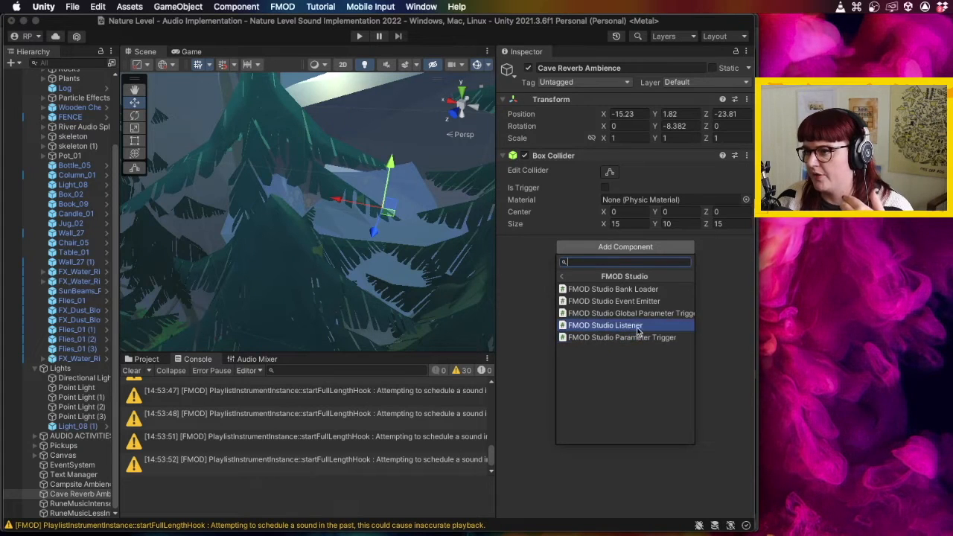
click(640, 302)
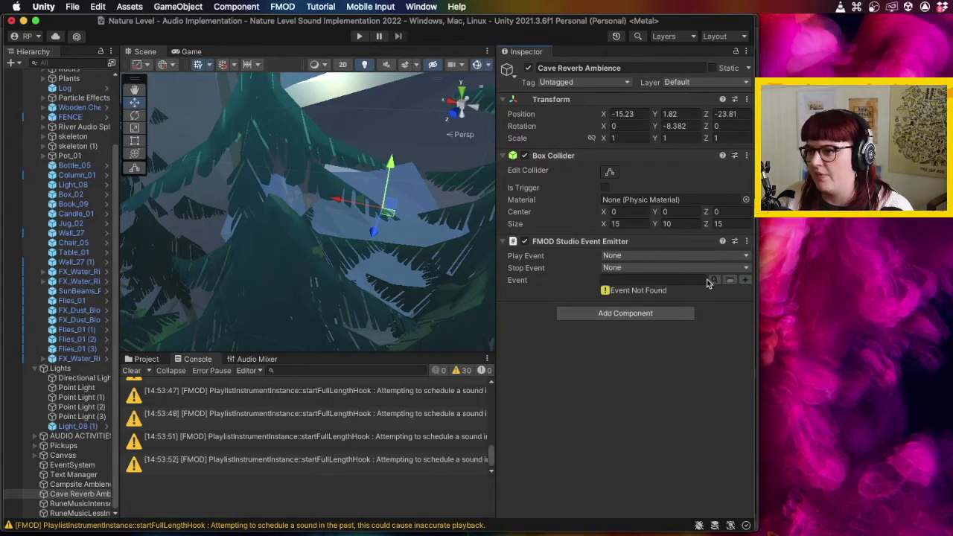
click(712, 281)
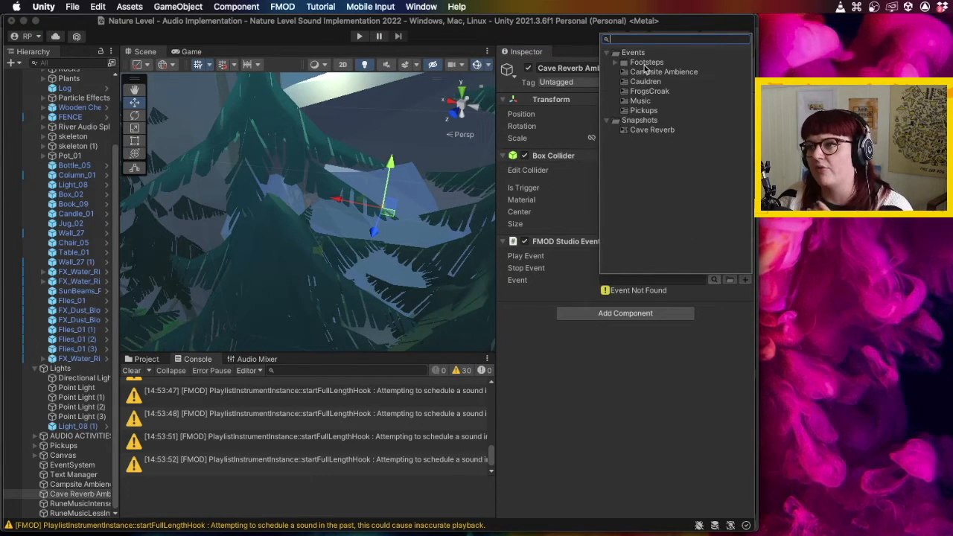
click(647, 130)
click(646, 131)
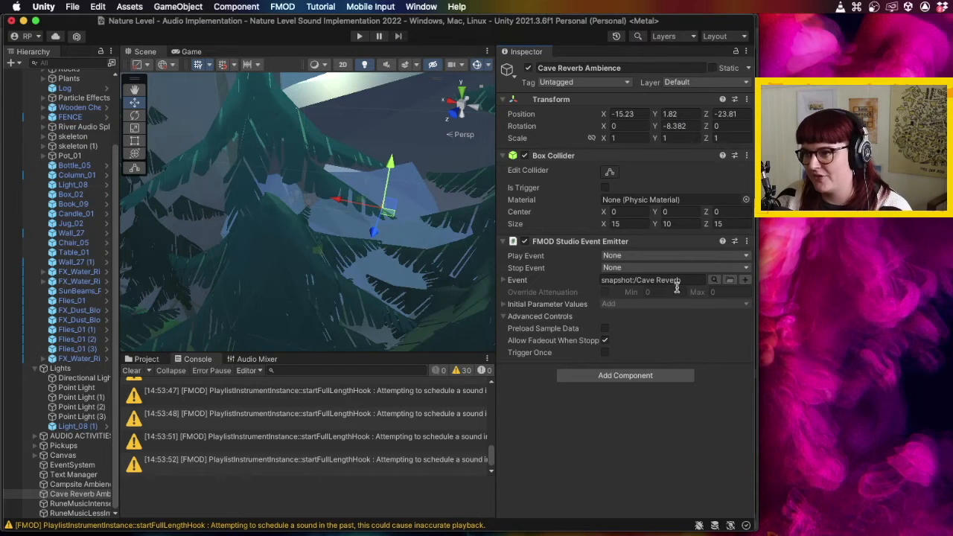
- Set the emitter's Play Event to Trigger Enter and enable Is Trigger on the box collider
click(640, 258)
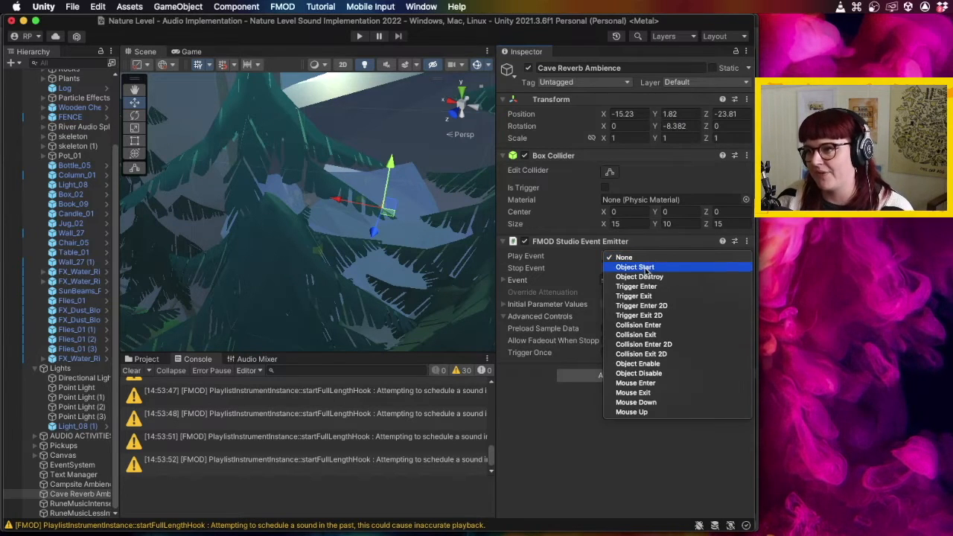
click(663, 289)
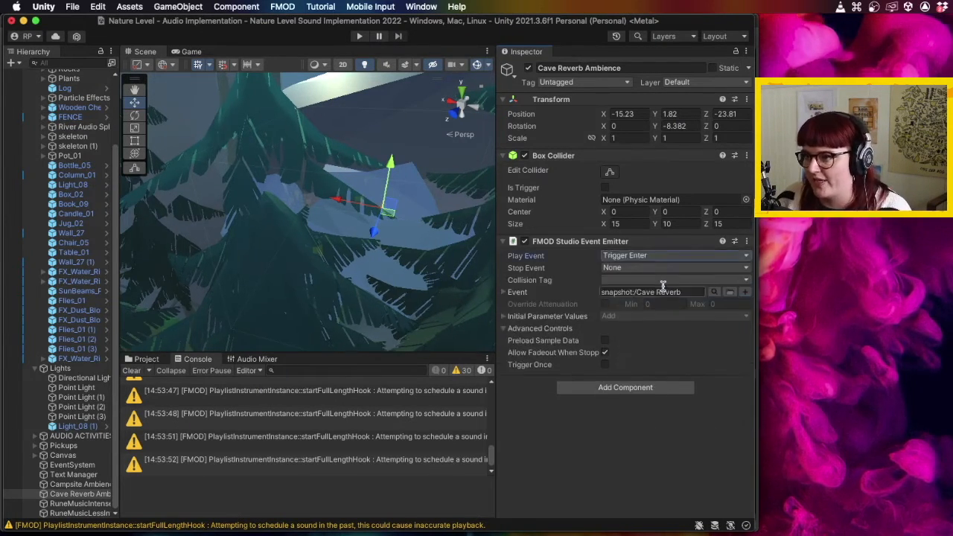
click(604, 188)
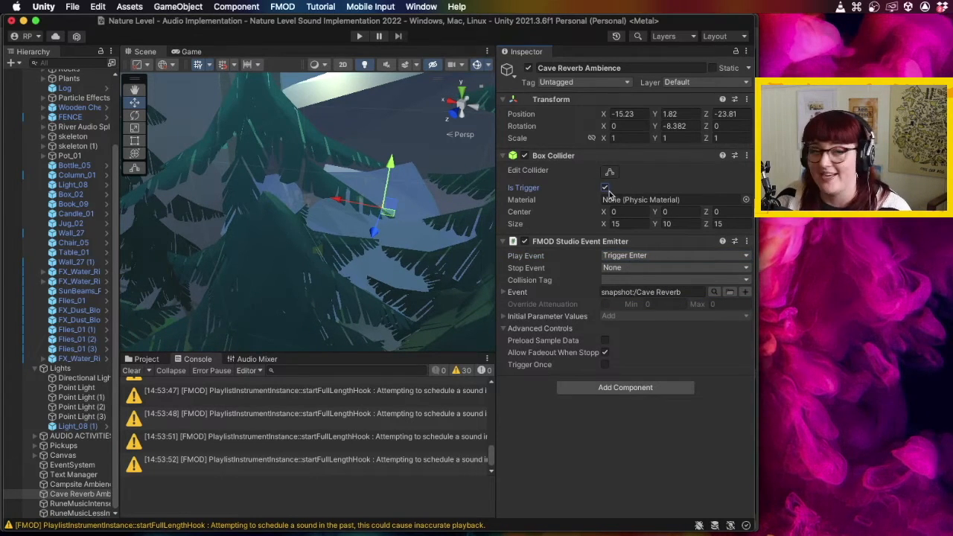
- Set the emitter's Stop Event to Trigger Exit and Collision Tag to Player, and collapse its Advanced Controls
click(624, 270)
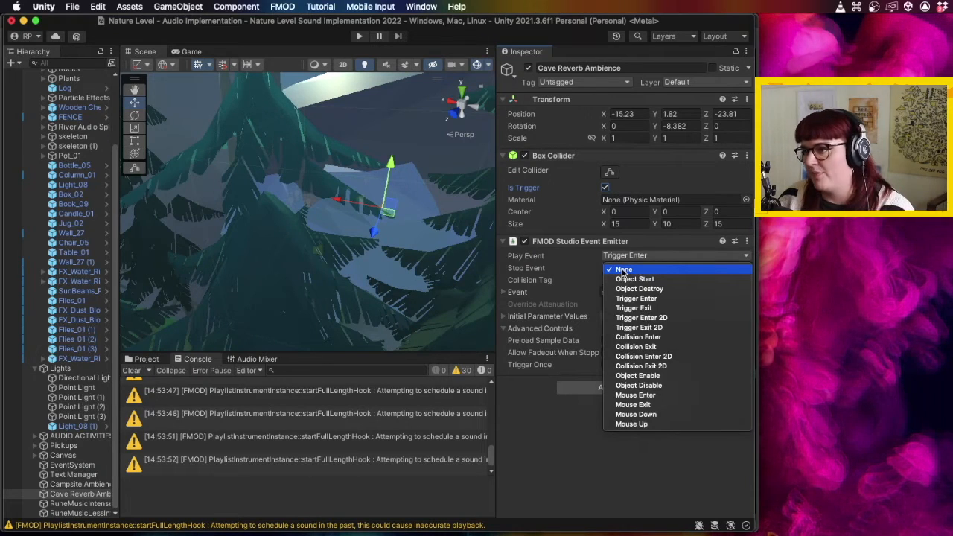
click(642, 307)
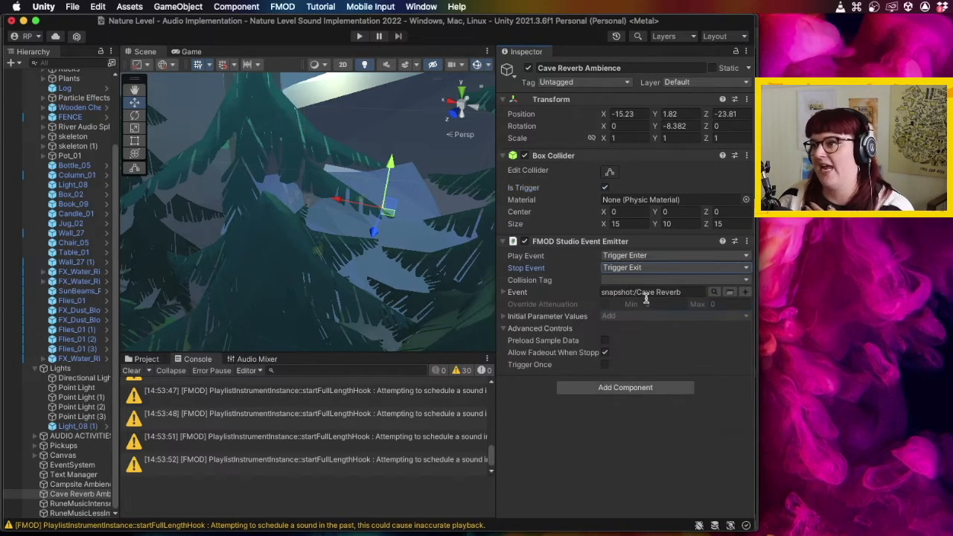
click(746, 280)
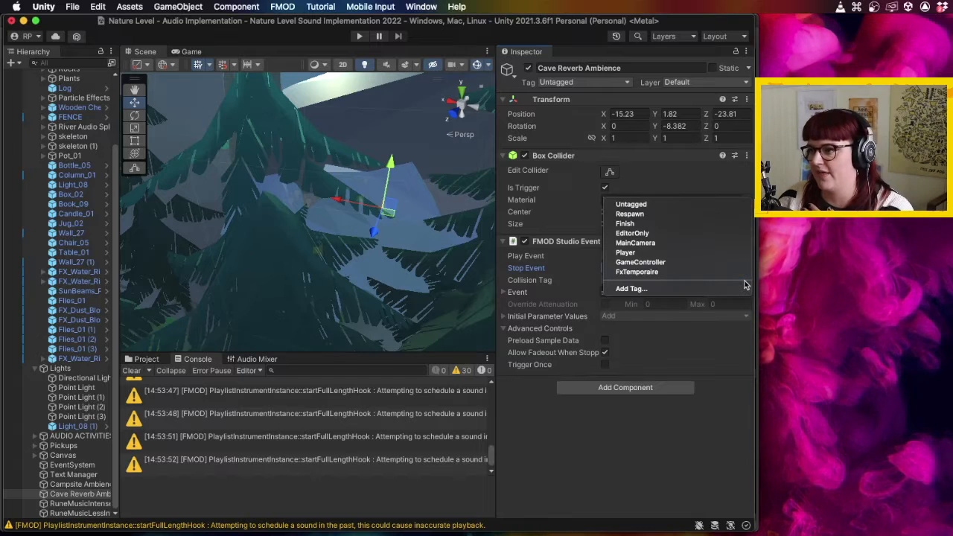
click(706, 254)
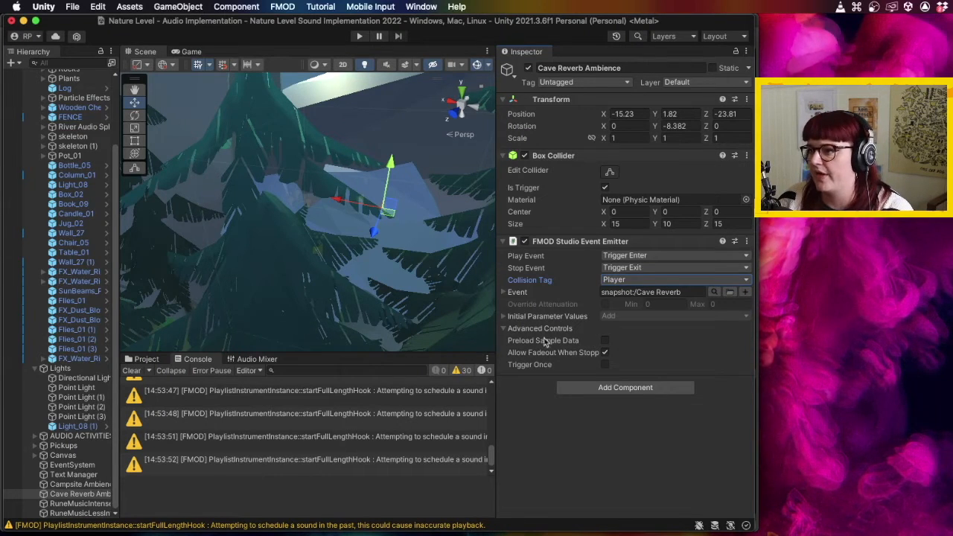
click(503, 330)
click(504, 330)
click(503, 329)
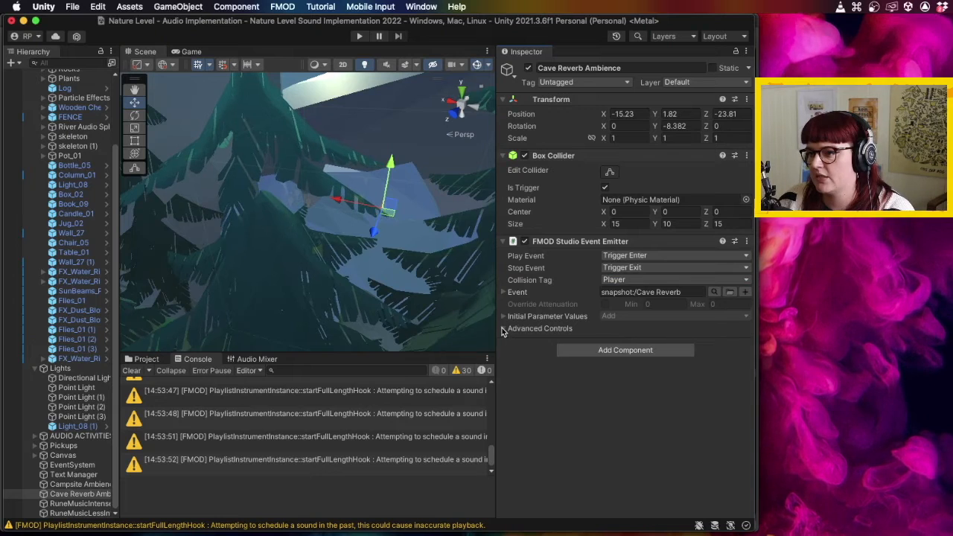
- Run the scene in play mode and walk the player along the forest path towards the cave
click(361, 37)
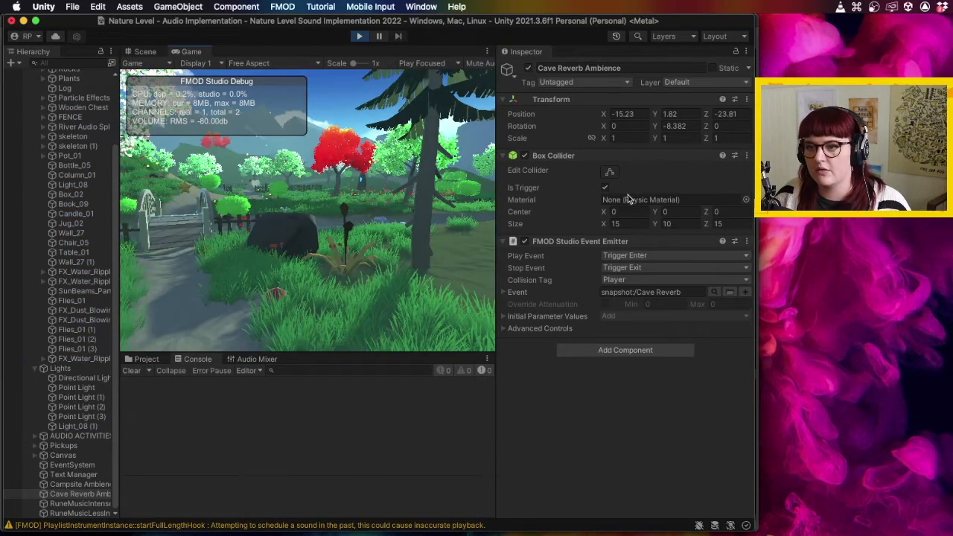
click(473, 186)
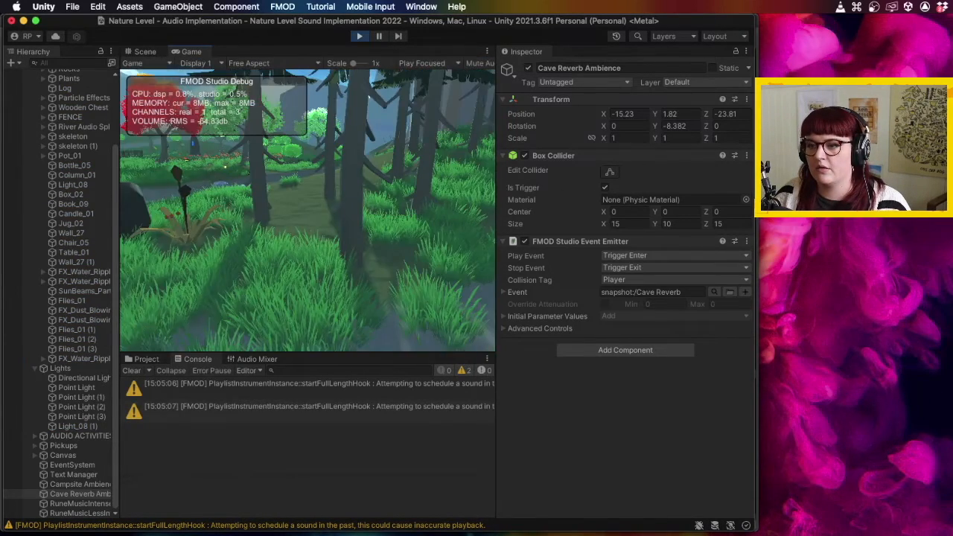
key(w)
key(w)
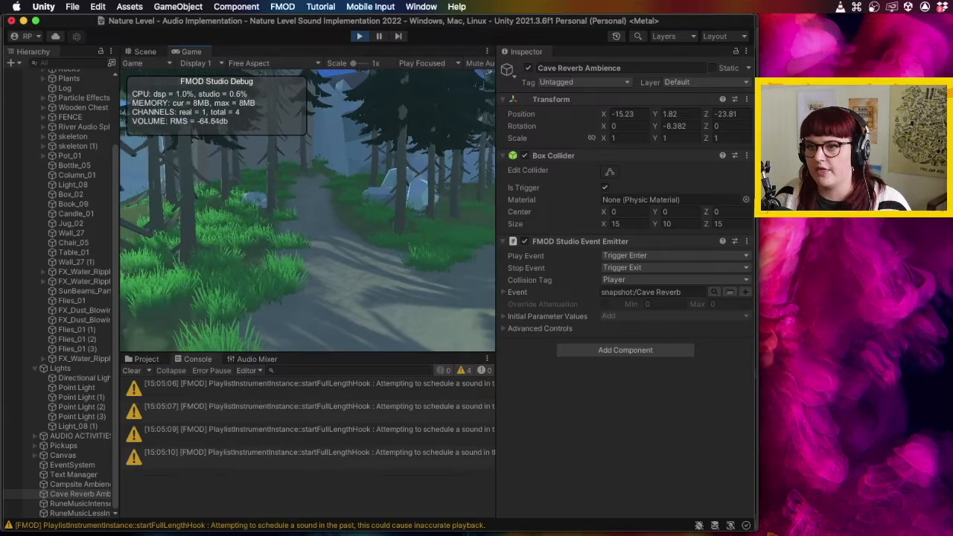
key(d)
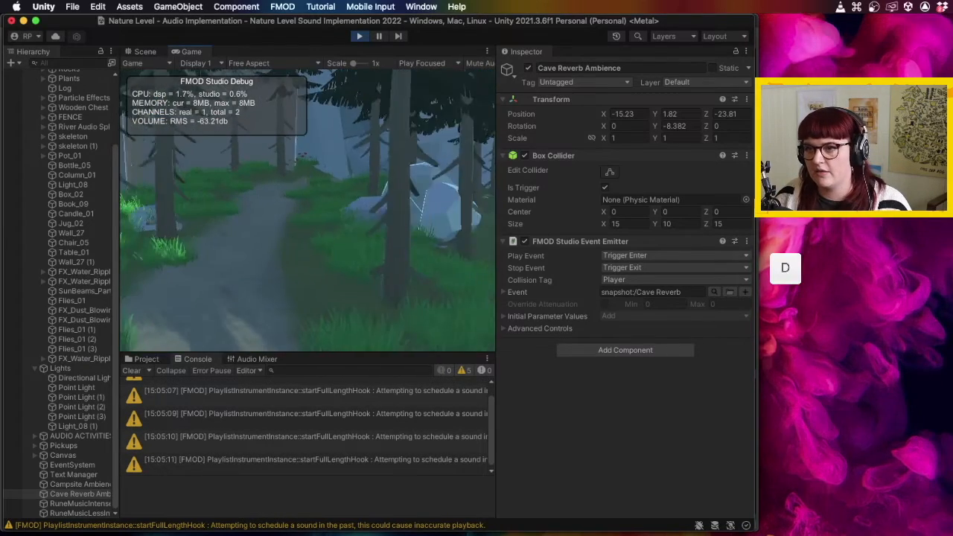
key(w)
key(a)
key(s)
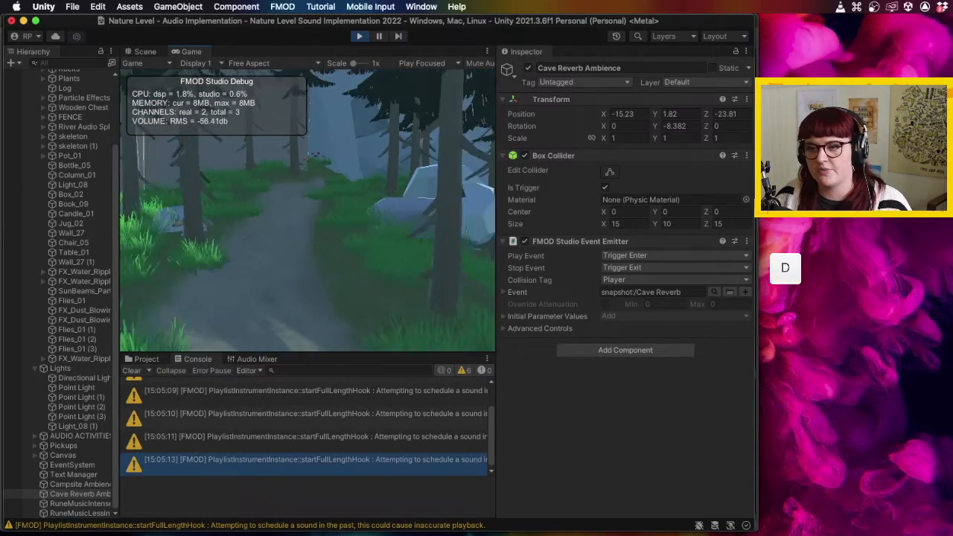
- Walk the player into the cave up to the campfire to test the Cave Reverb snapshot on entry
key(w)
key(d)
key(w)
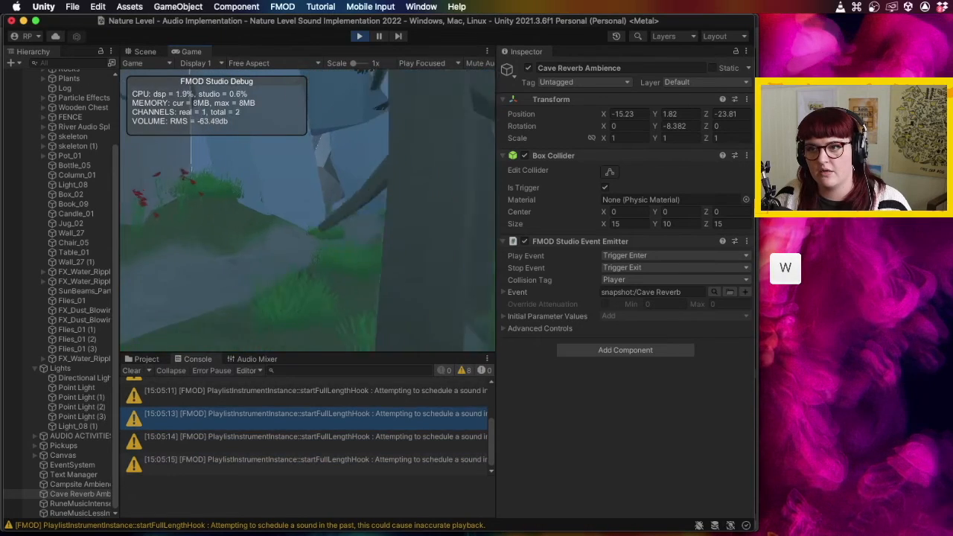
key(d)
key(w)
key(w)
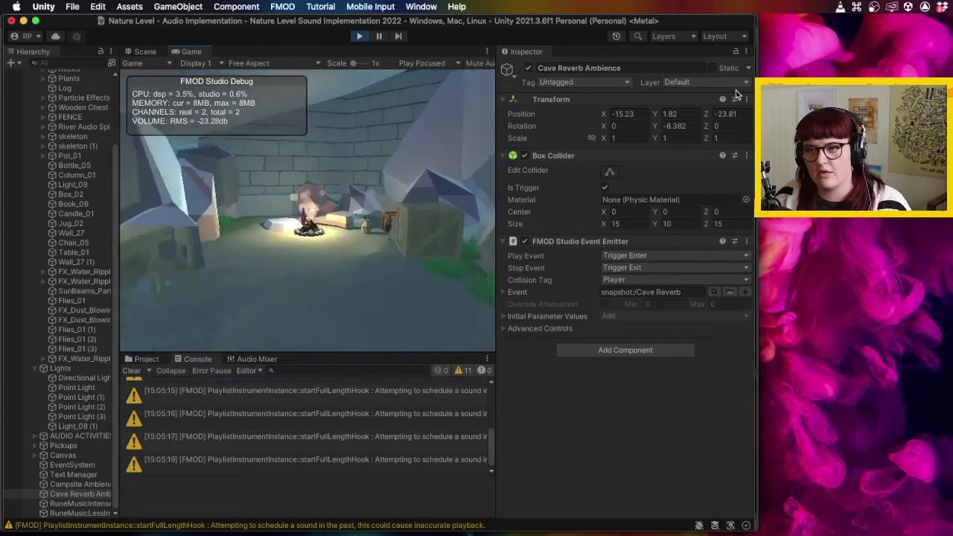
key(w)
key(w)
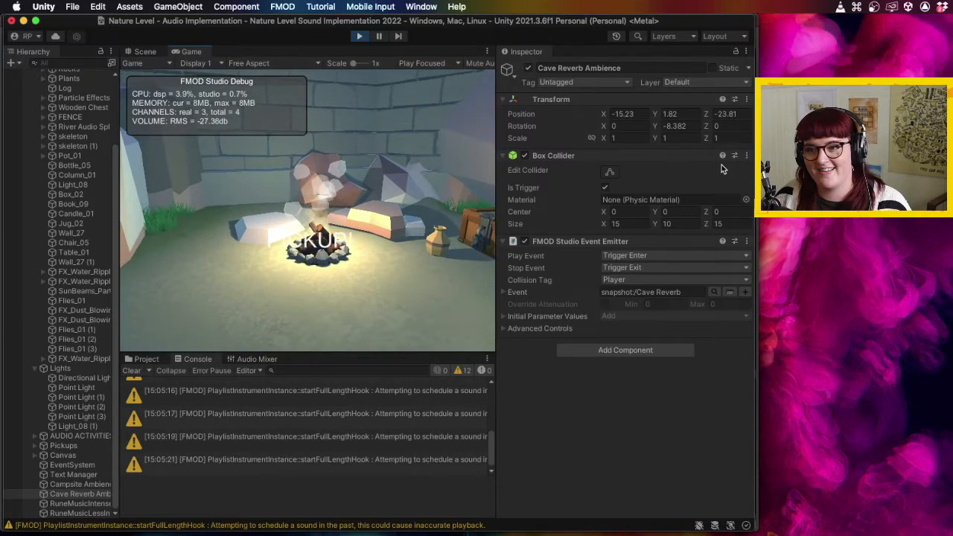
- Move the player back and forth around the campfire to listen to the footsteps with the cave reverb
key(s)
key(d)
key(w)
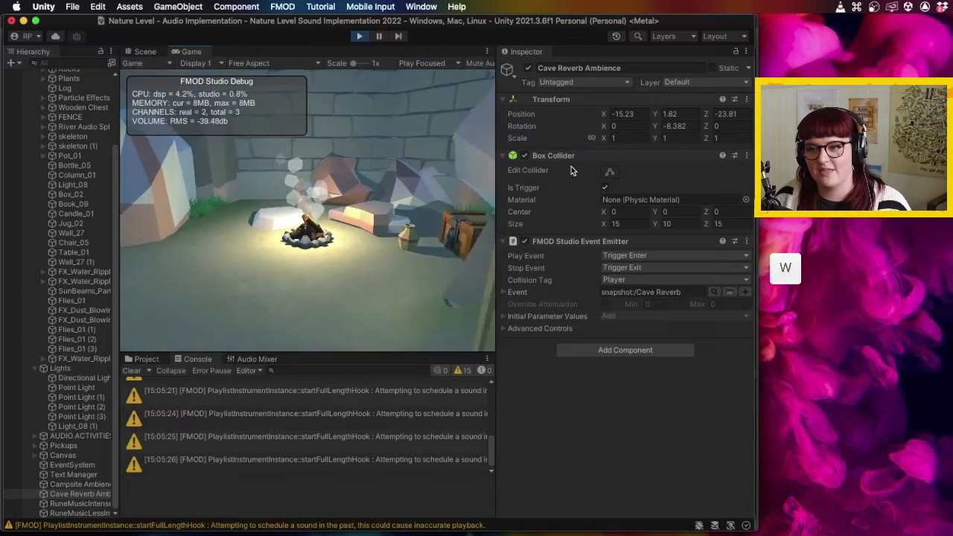
key(s)
key(w)
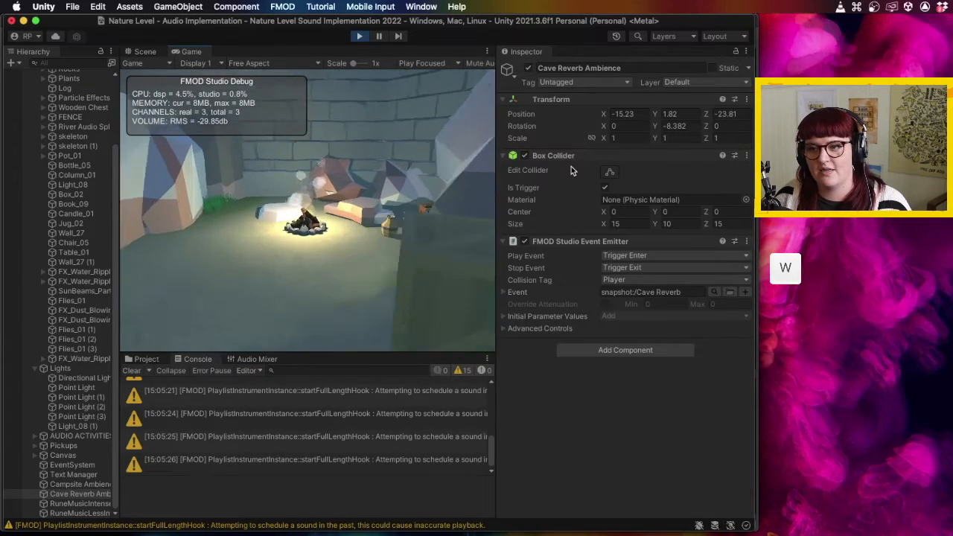
key(s)
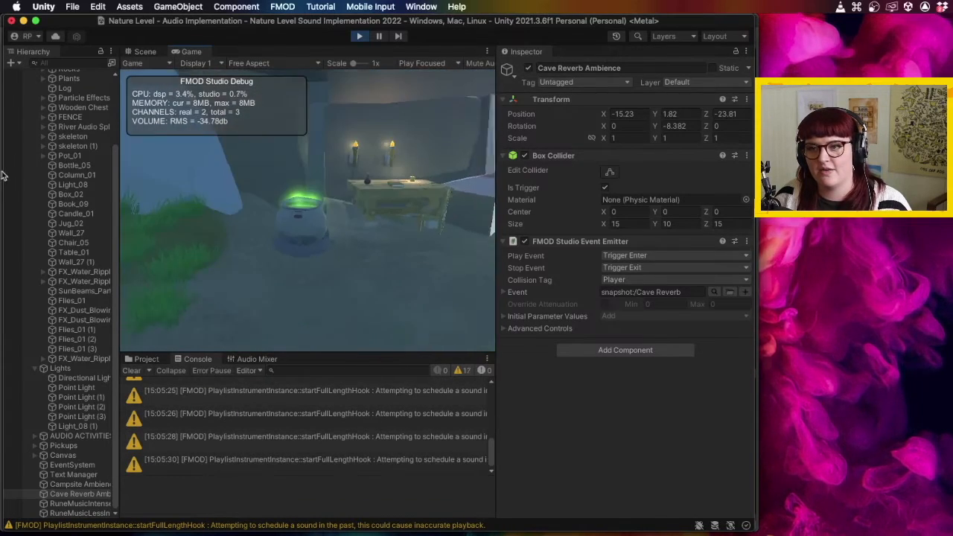
- Walk the player out of the cave and around its entrance to test the reverb stopping on exit
key(w)
key(w)
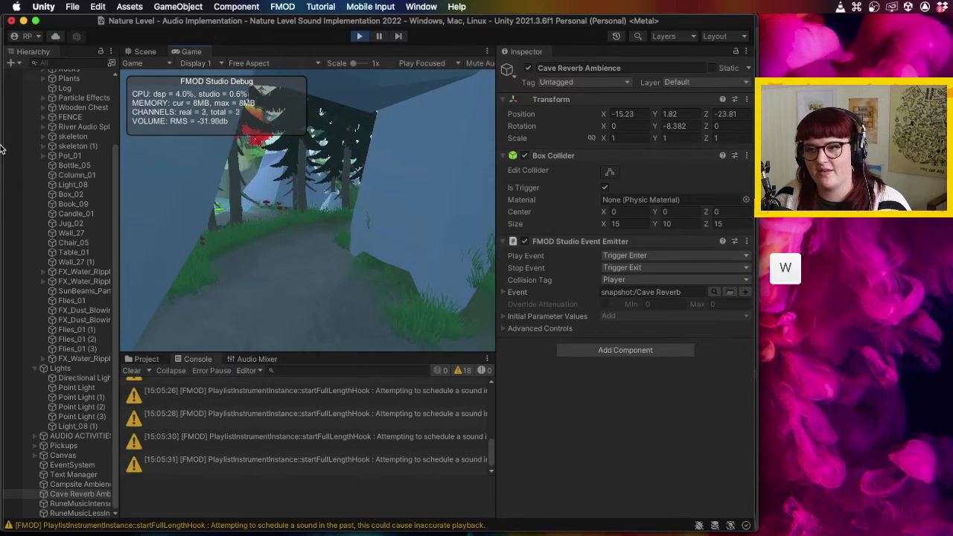
key(w)
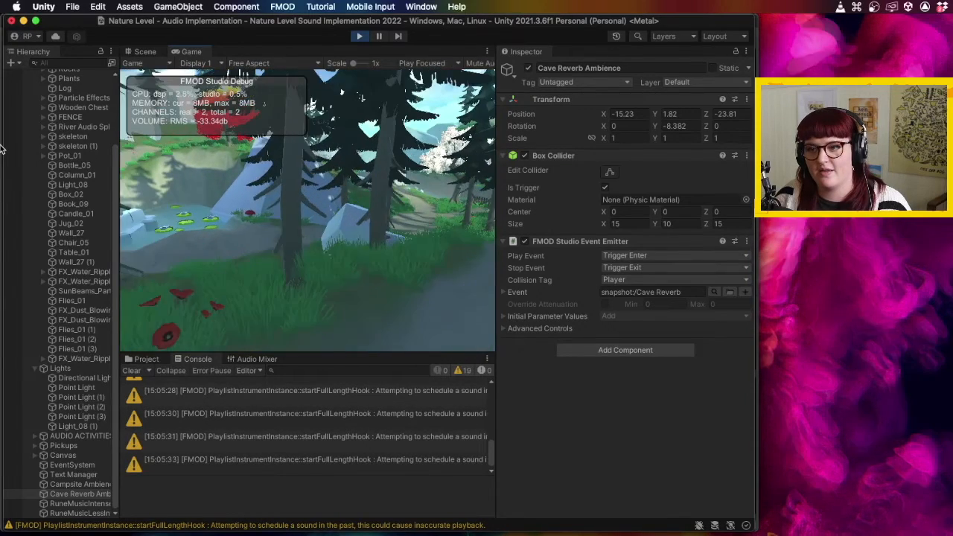
key(w)
key(s)
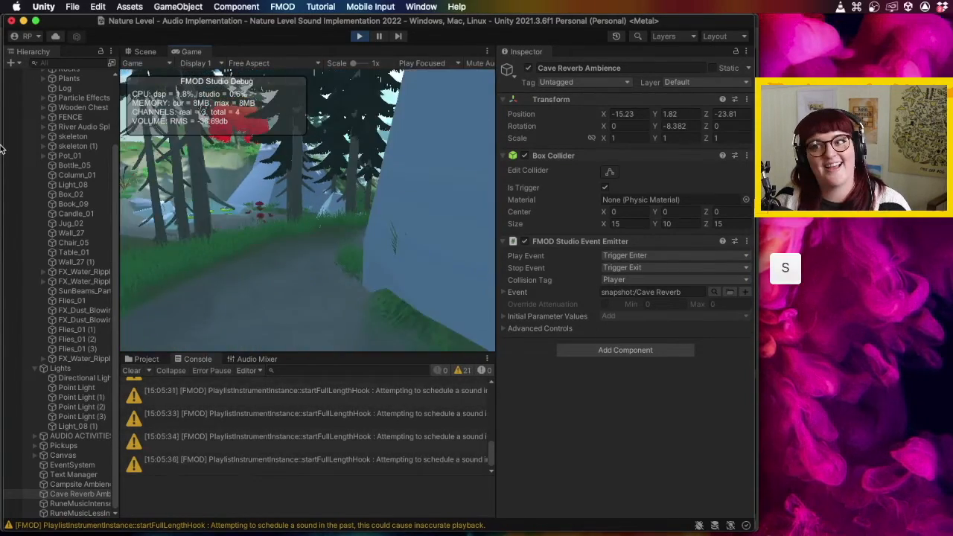
key(w)
key(w)
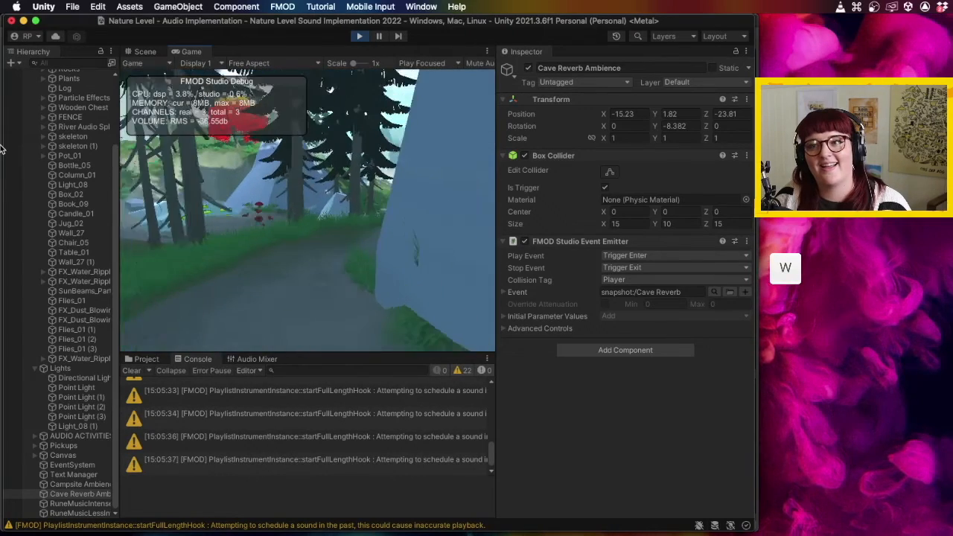
key(w)
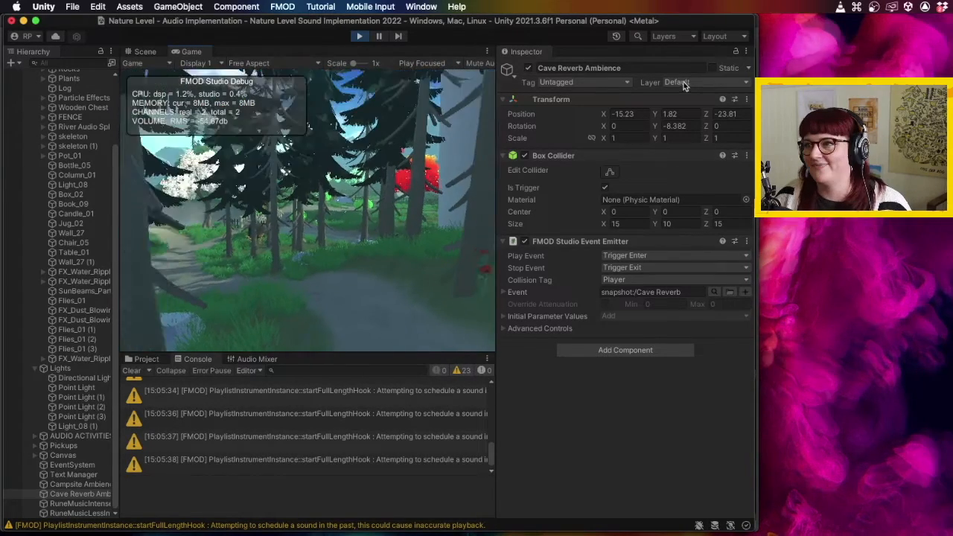
- Walk the player back into the cave to test the reverb again, and stop play mode
key(w)
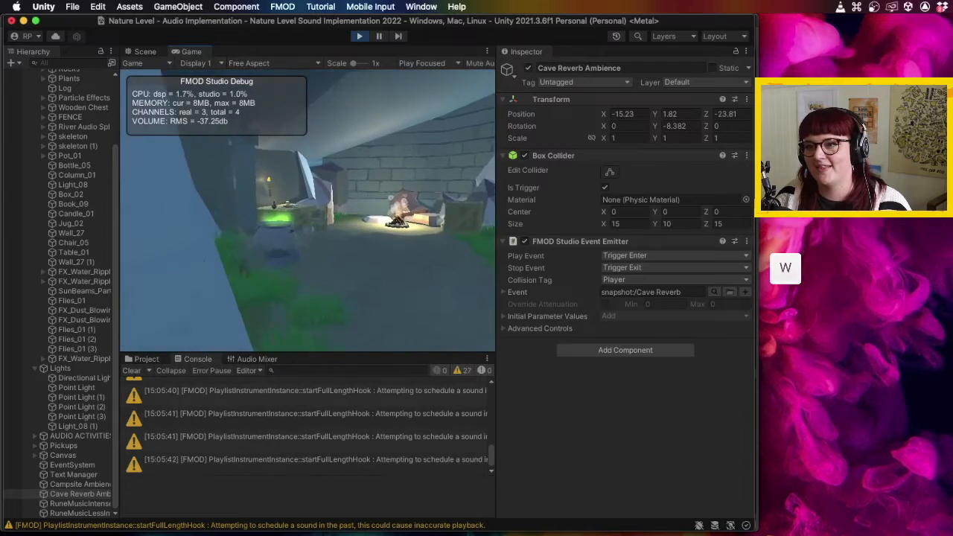
key(s)
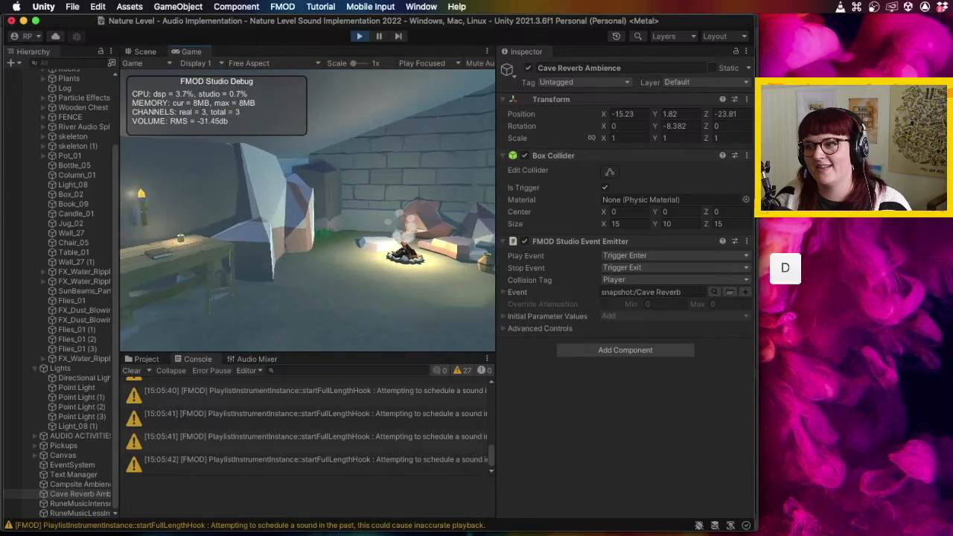
click(361, 37)
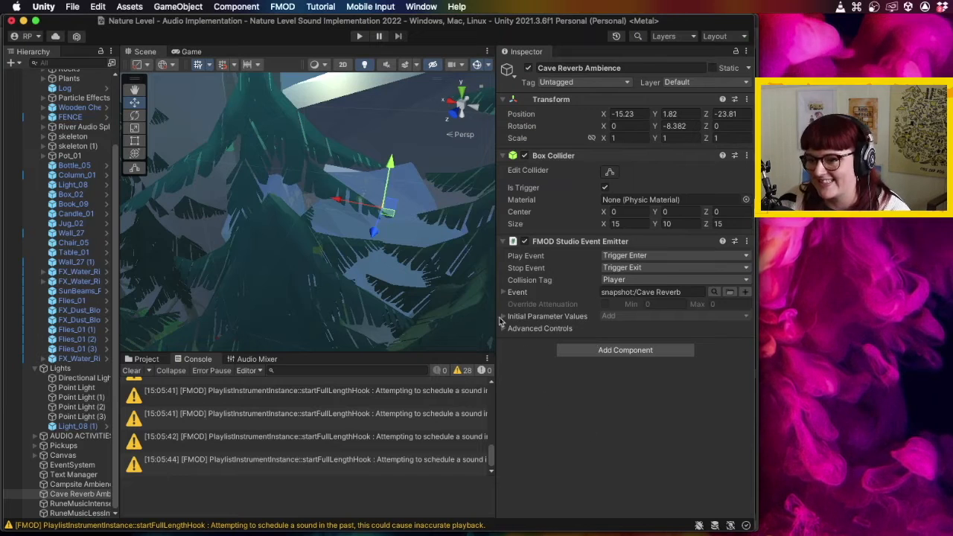
- Switch to FMOD Studio, close the Mixer window and review the Music and Pickups events in the Event Editor
key(super+Tab)
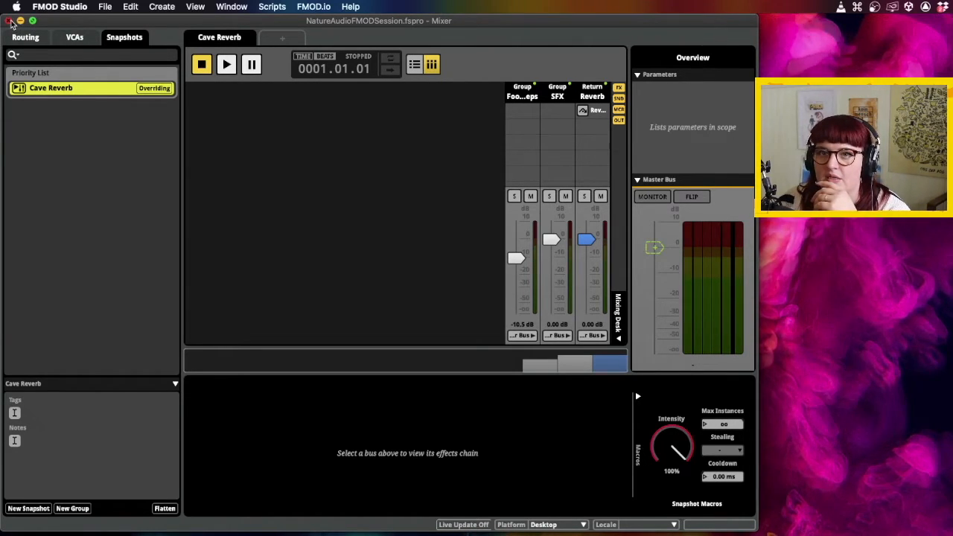
click(9, 20)
click(84, 205)
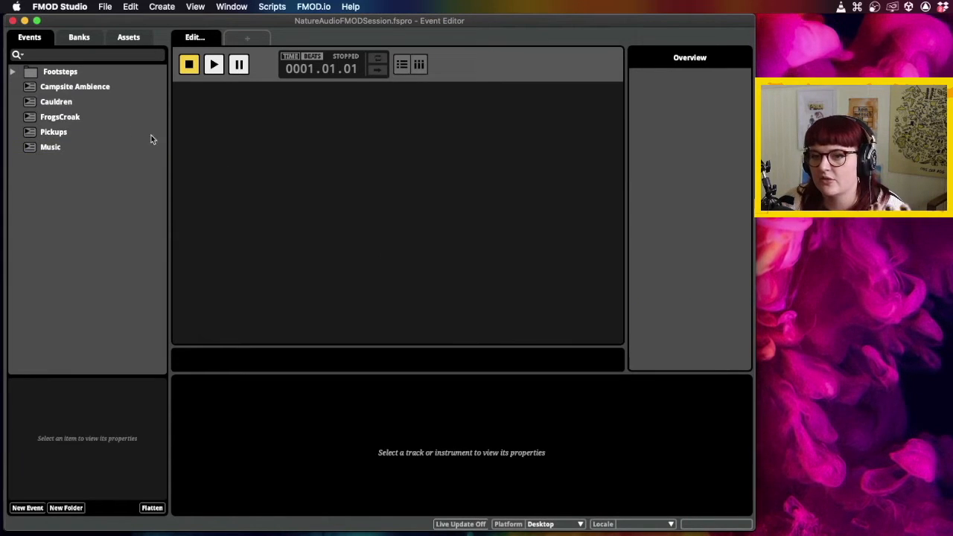
click(60, 148)
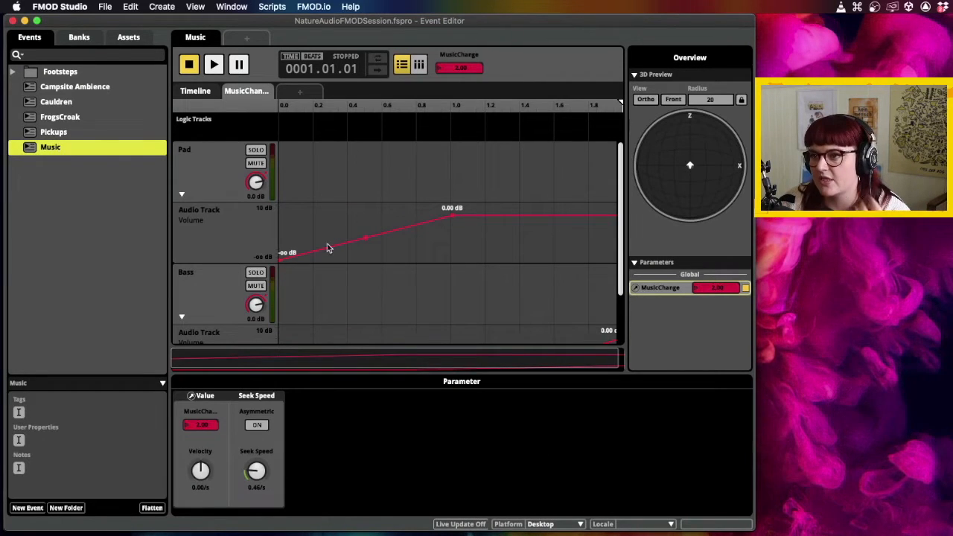
click(49, 133)
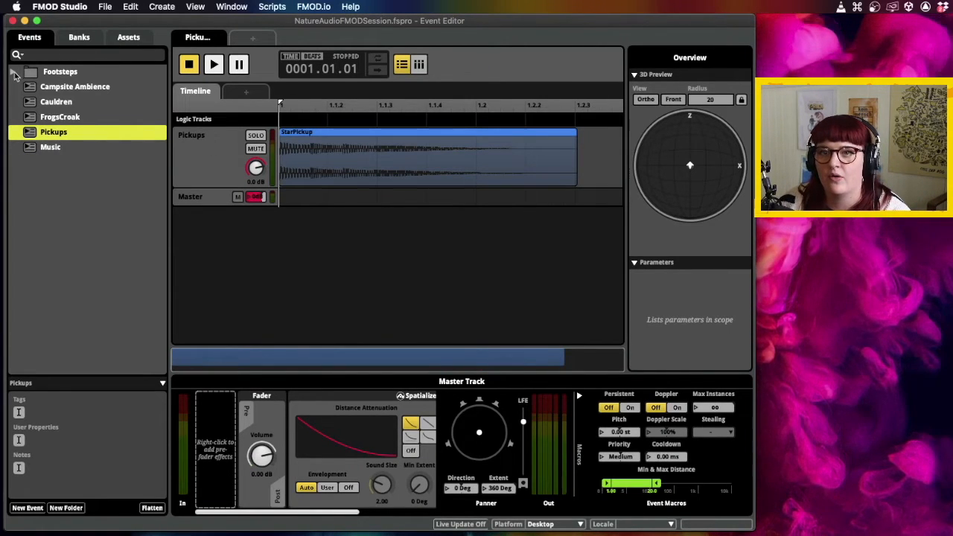
- Open the Mixer window and review the Master Bus routing and the list of snapshots
click(232, 6)
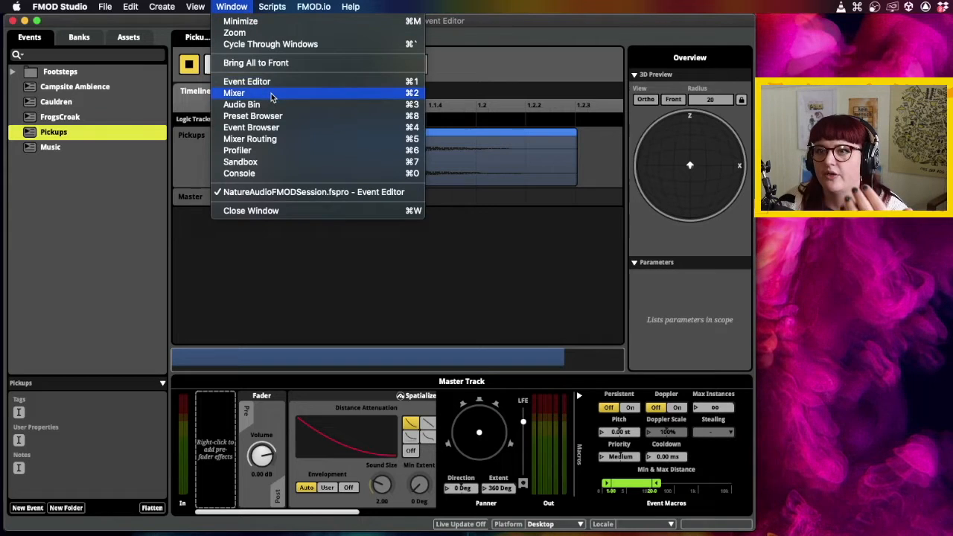
click(237, 93)
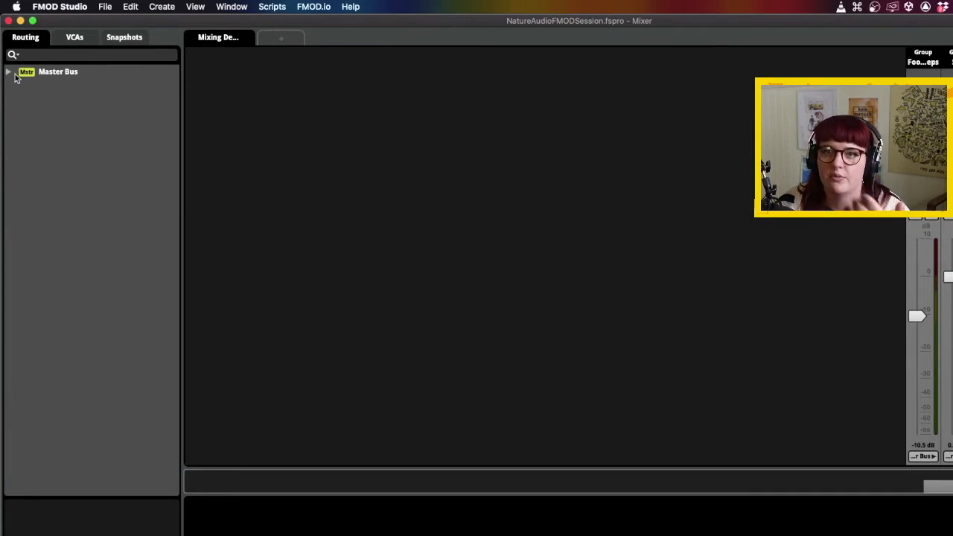
click(9, 72)
click(119, 39)
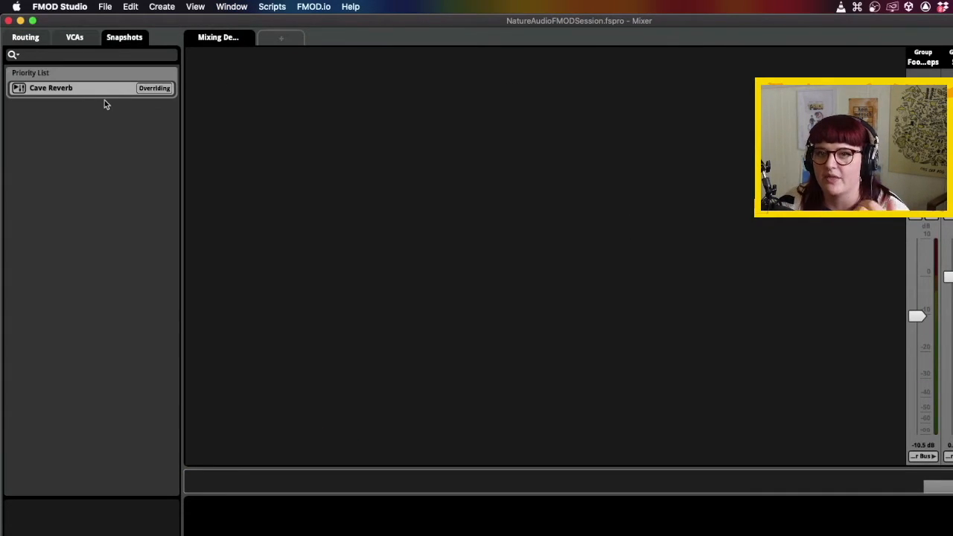